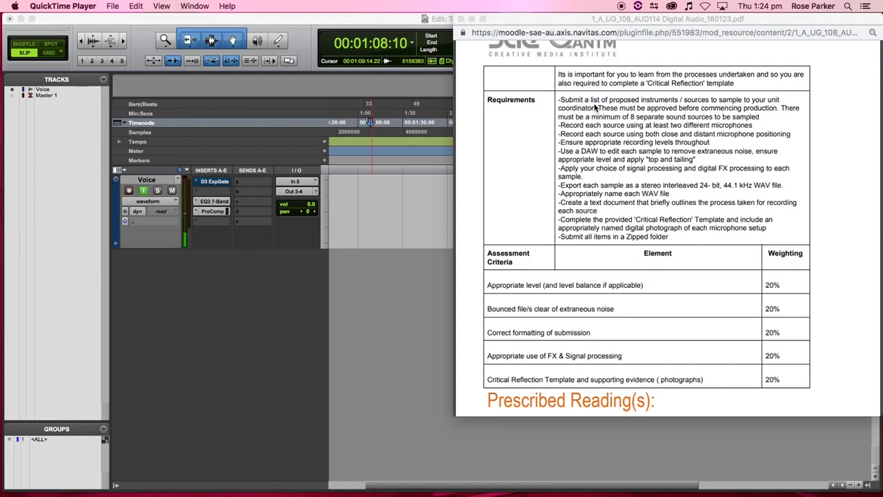
- Scroll the assessment brief to the Prescribed Reading and back, then bring the Pro Tools session 'Test' forward
scroll(594, 104, down, 1)
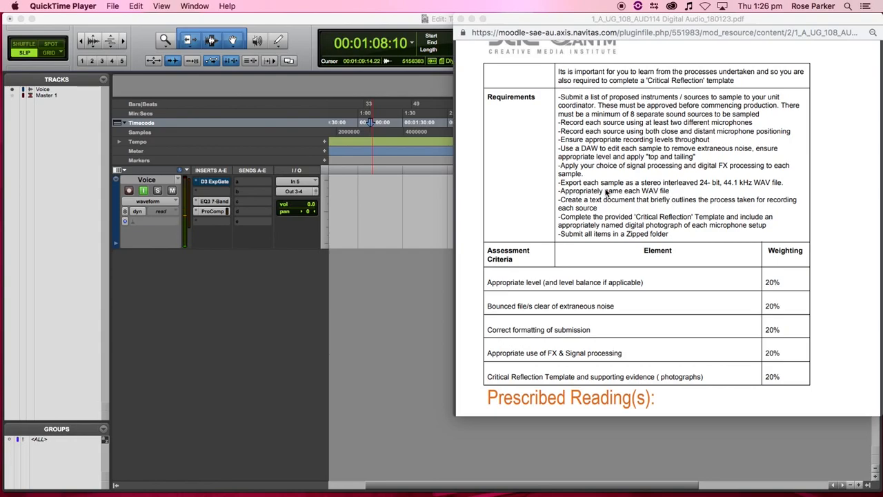
scroll(640, 203, down, 1)
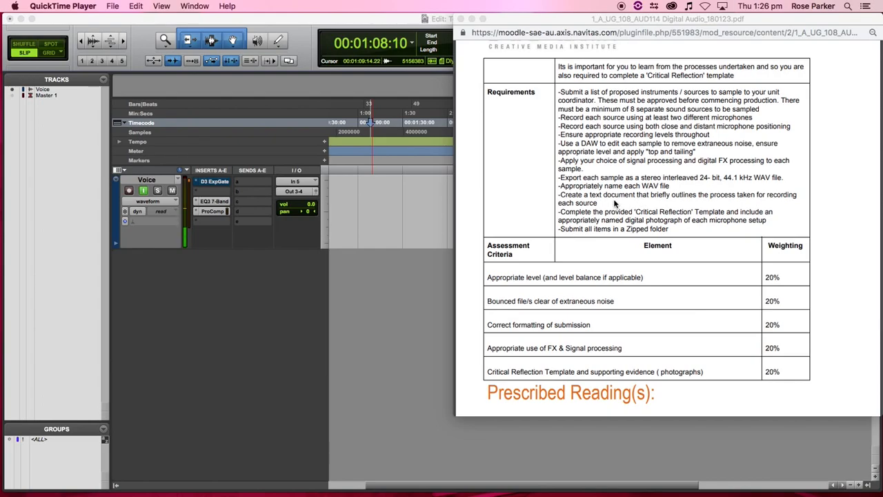
scroll(629, 202, up, 1)
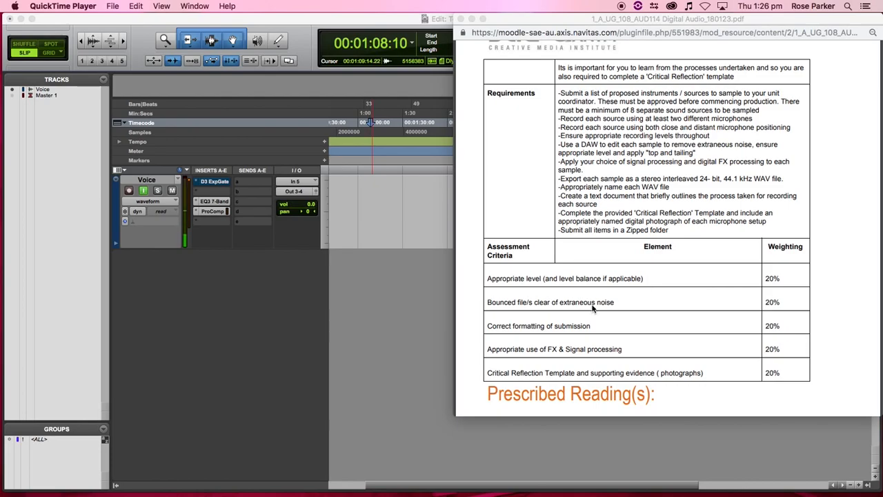
scroll(592, 308, down, 3)
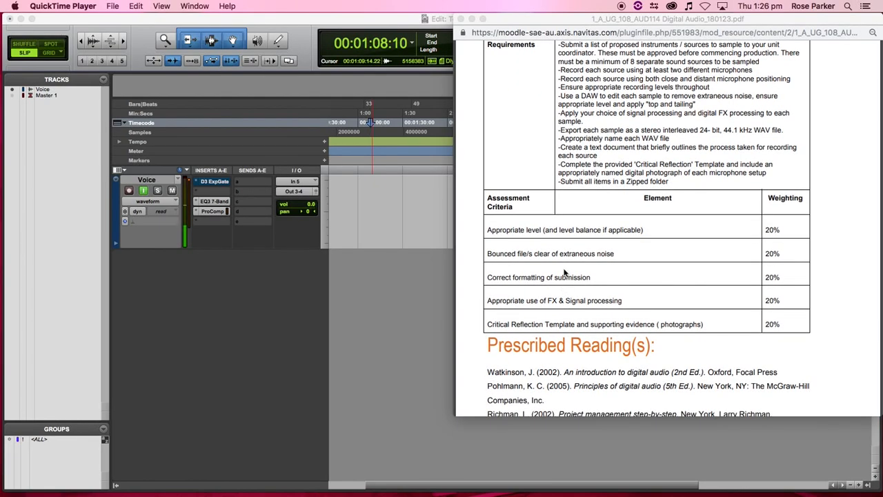
scroll(569, 239, down, 1)
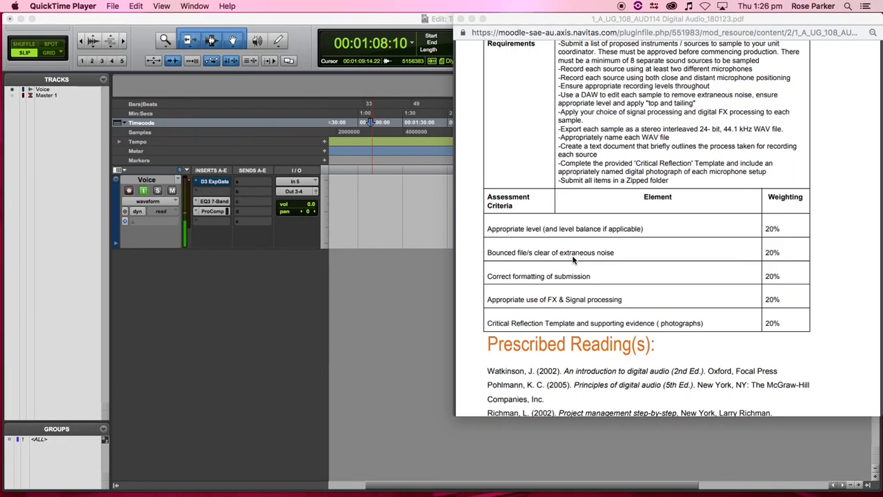
scroll(580, 262, up, 3)
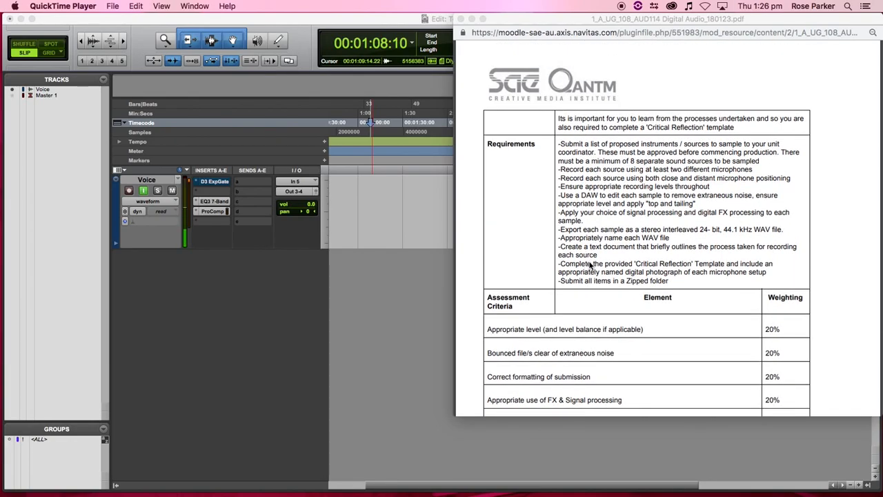
scroll(588, 264, down, 1)
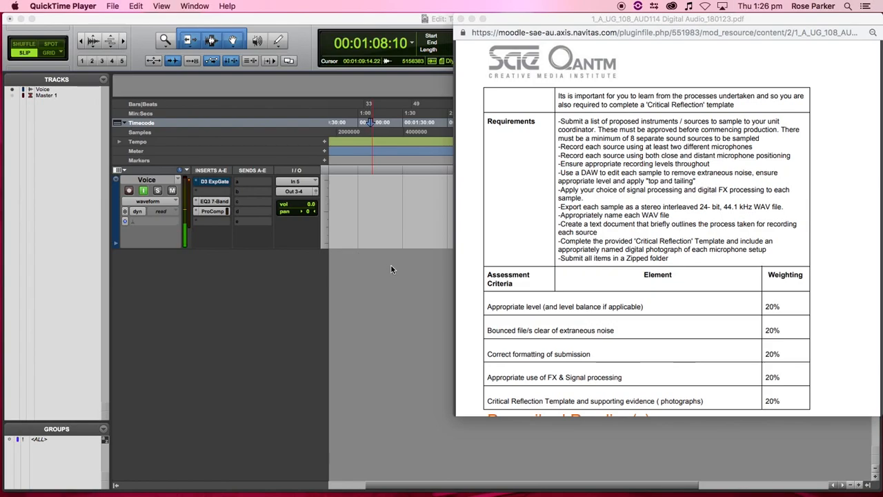
click(396, 292)
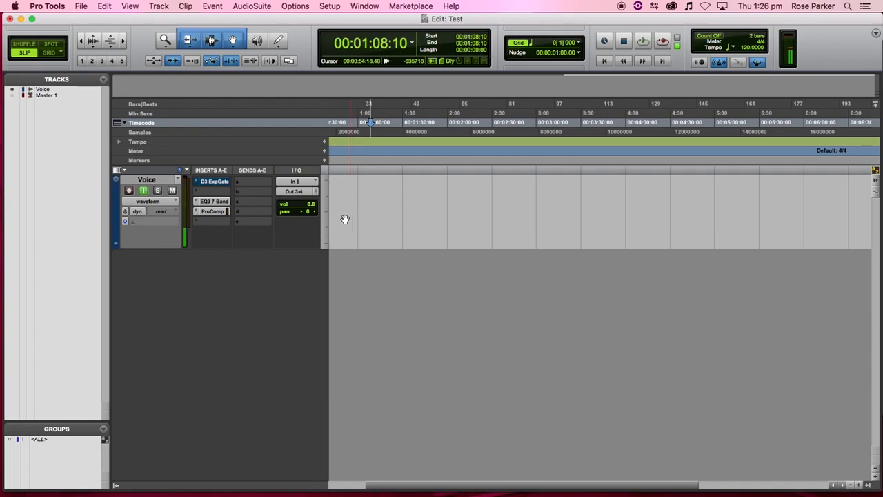
- Return the playhead to 0:00 and open Import Audio on the King_Azaz raw tracks folder
scroll(372, 196, left, 3)
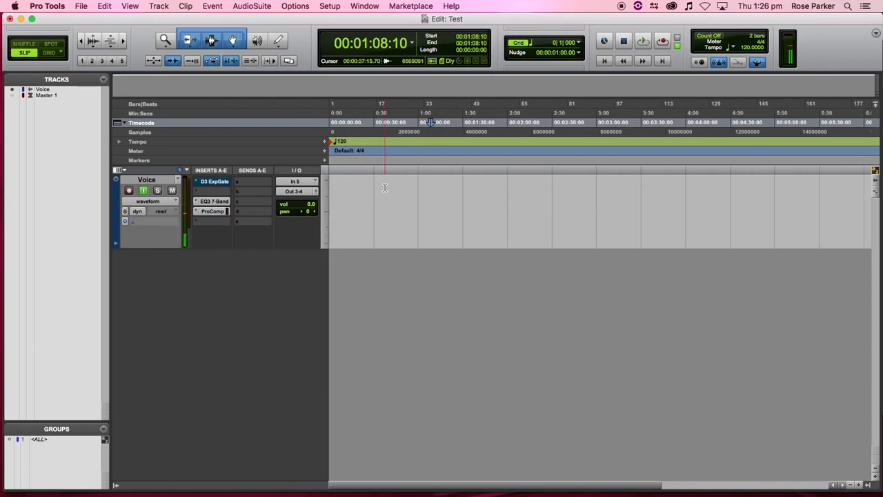
key(Return)
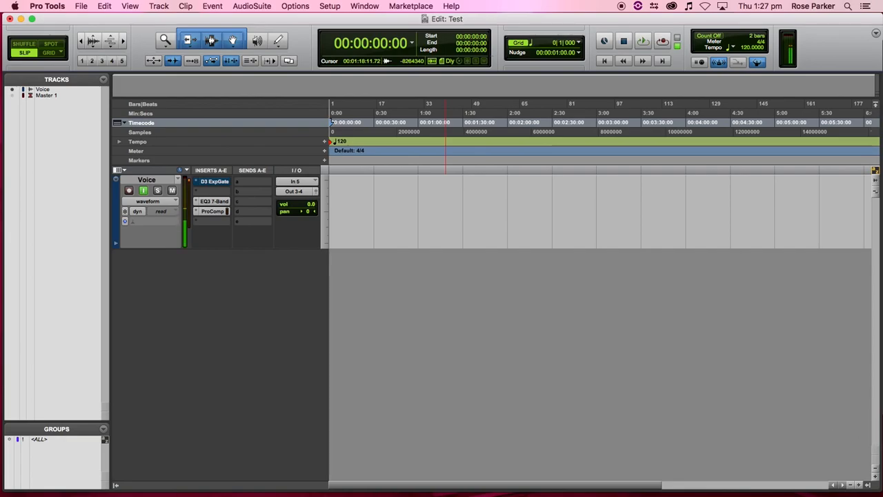
key(super+shift+i)
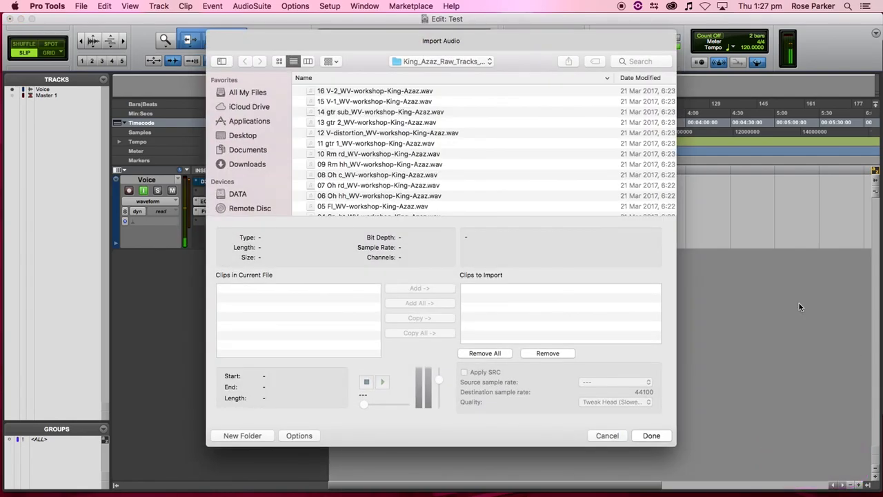
- Select 01 K-in, 03 S-tp, 05 Fl and 08 Oh c and queue them for import as copies
scroll(383, 155, down, 5)
scroll(407, 165, up, 5)
scroll(407, 167, down, 4)
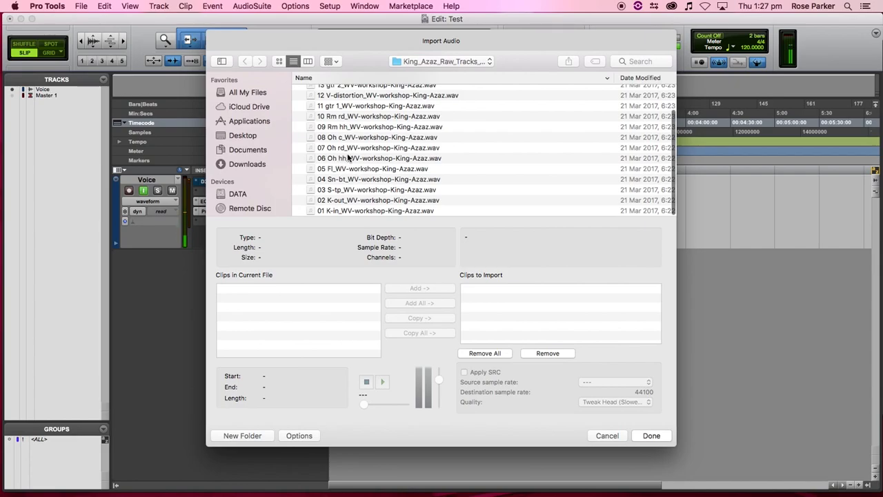
click(340, 210)
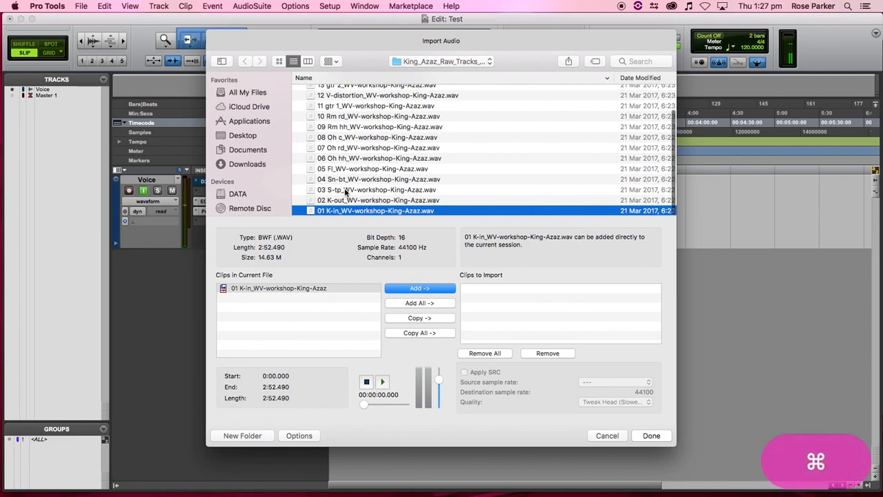
super+click(347, 191)
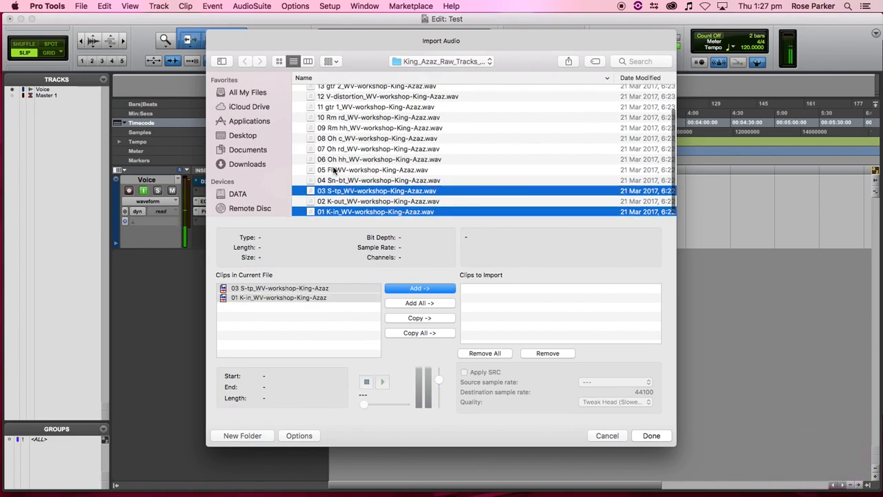
scroll(342, 178, up, 1)
super+click(337, 181)
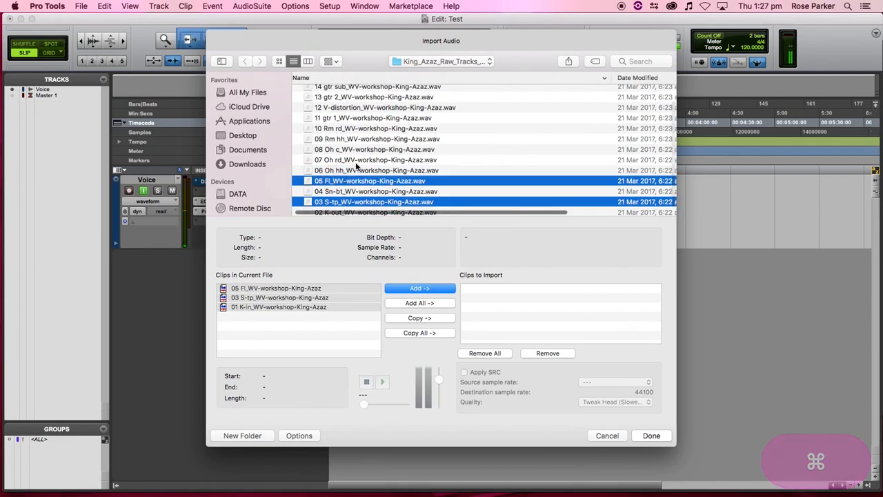
scroll(345, 153, right, 1)
super+click(346, 151)
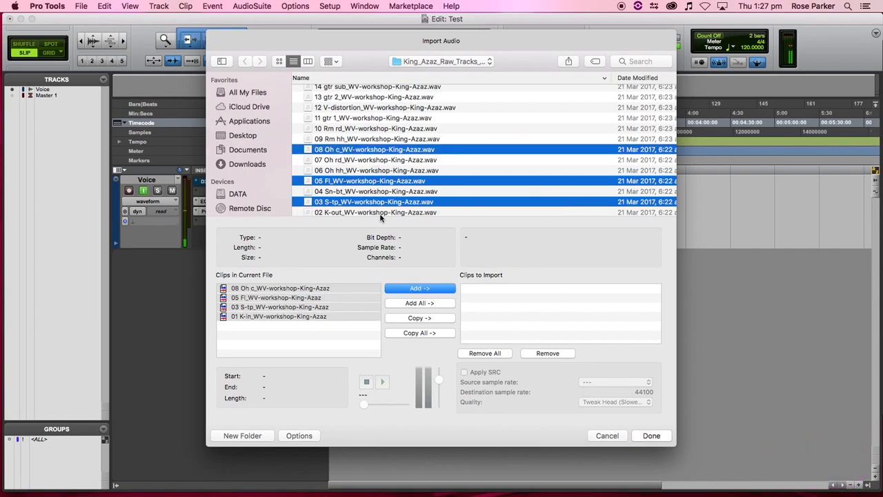
click(433, 318)
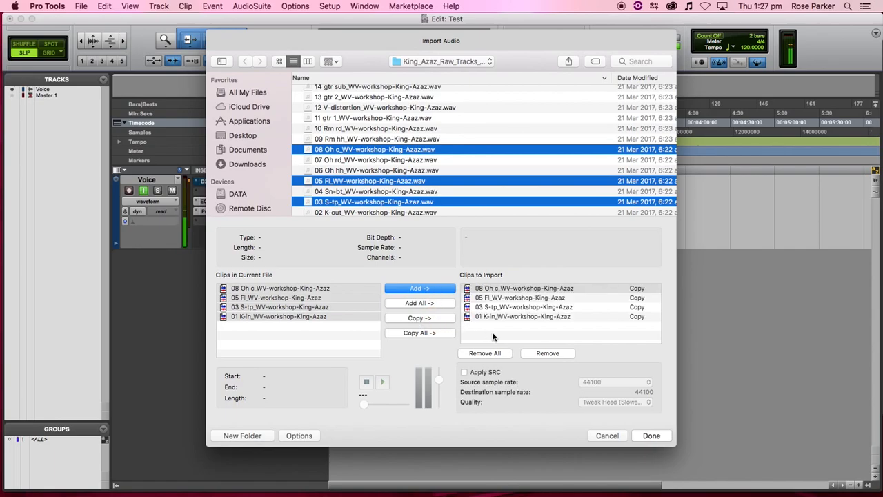
click(651, 436)
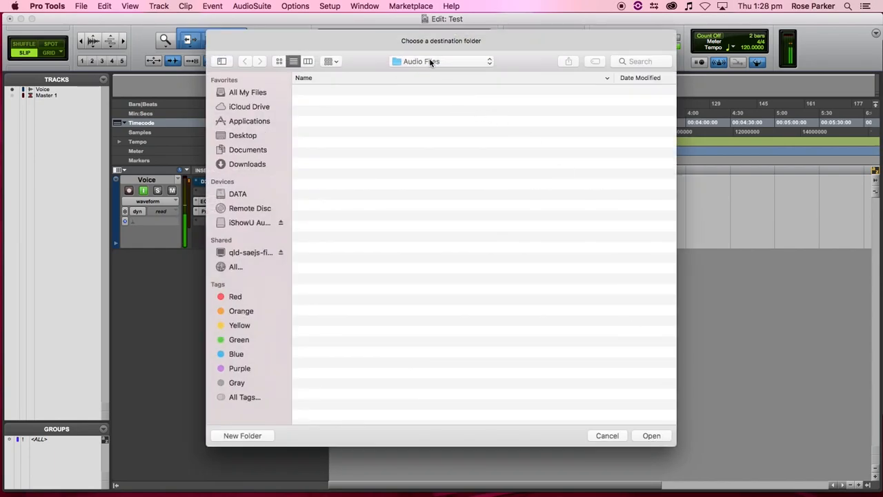
- Import the four clips into Audio Files as new tracks at session start, stamping duplicate files
click(651, 436)
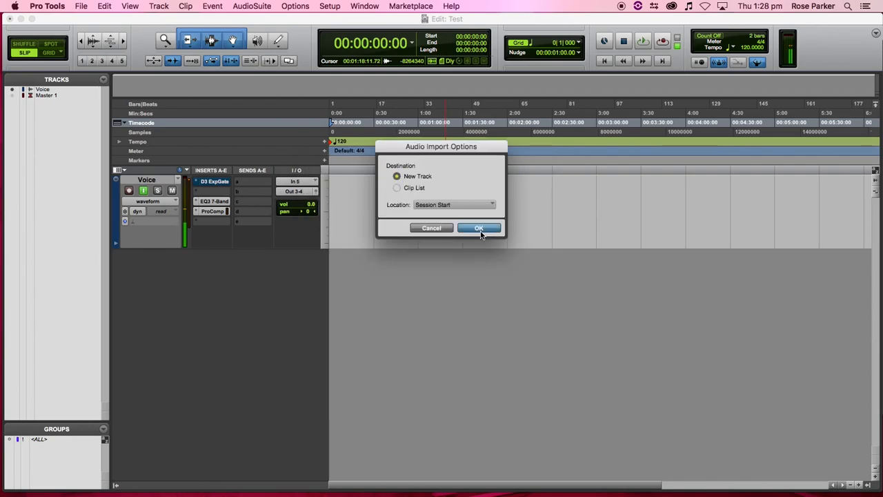
click(479, 229)
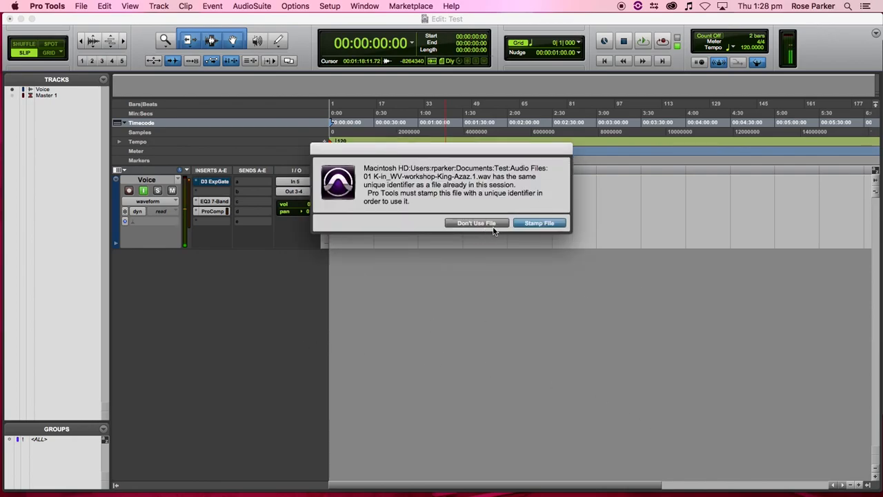
click(527, 223)
click(527, 223)
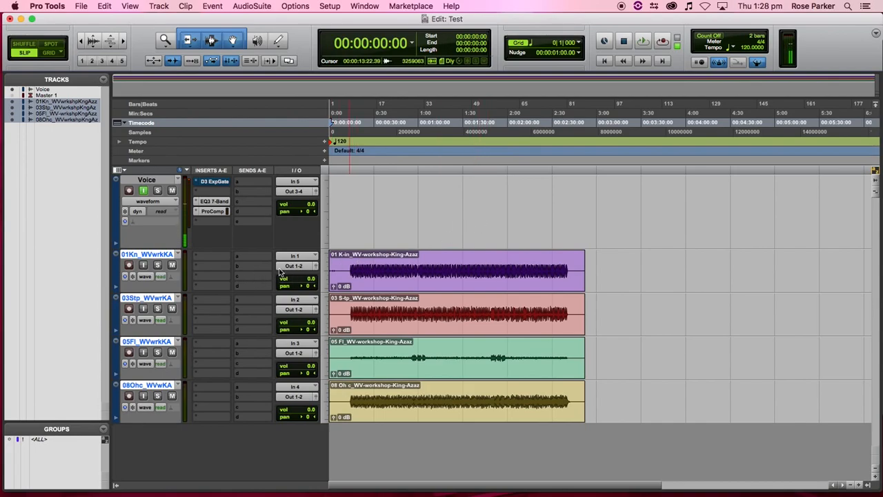
- Add Out 3-4 (Stereo) as a second output on the kick, snare, tom and overhead tracks
click(354, 255)
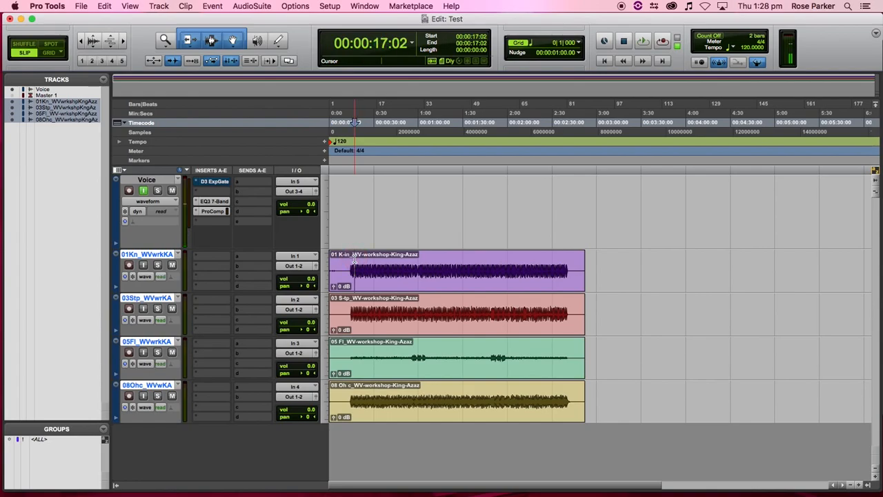
ctrl+click(302, 267)
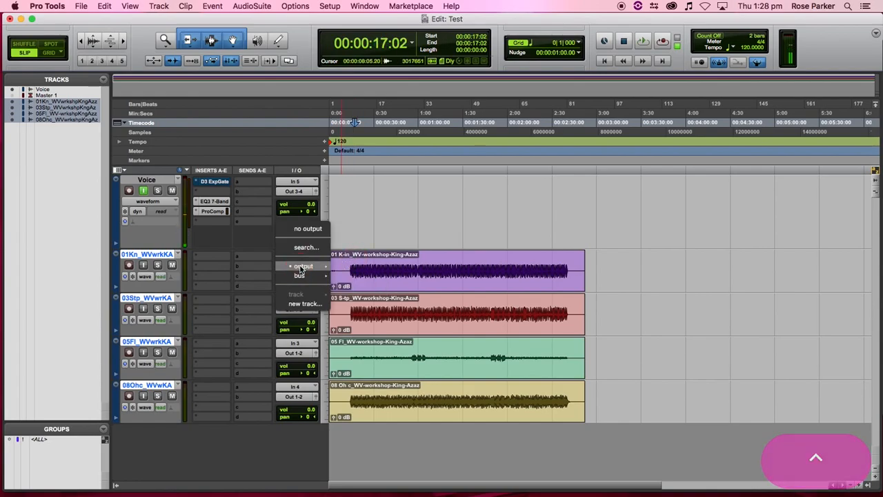
click(261, 312)
ctrl+click(301, 312)
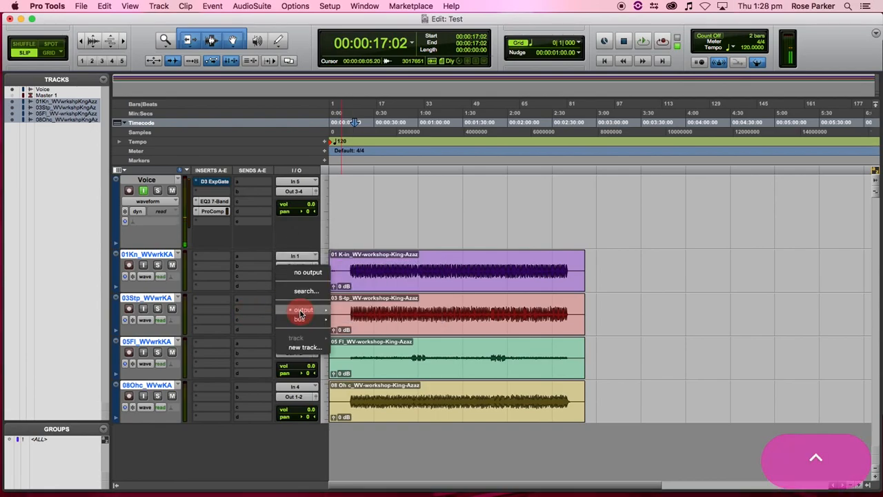
mouse_move(303, 310)
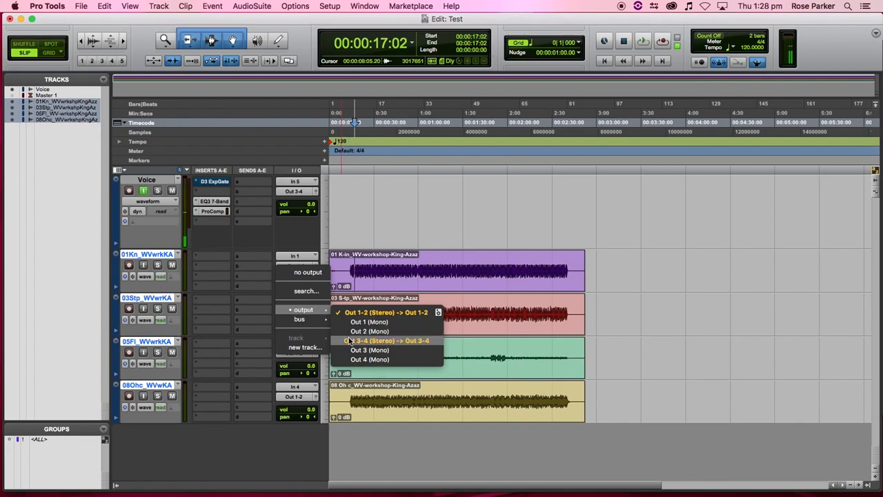
click(240, 336)
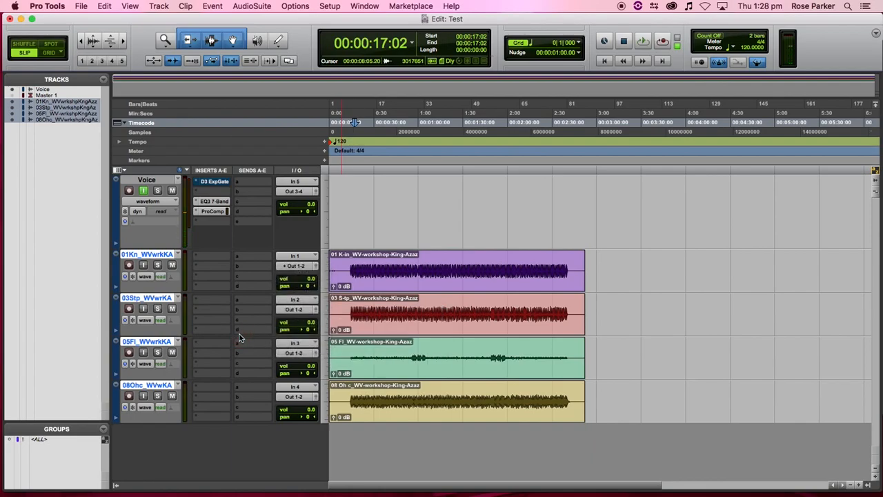
click(301, 352)
mouse_move(303, 354)
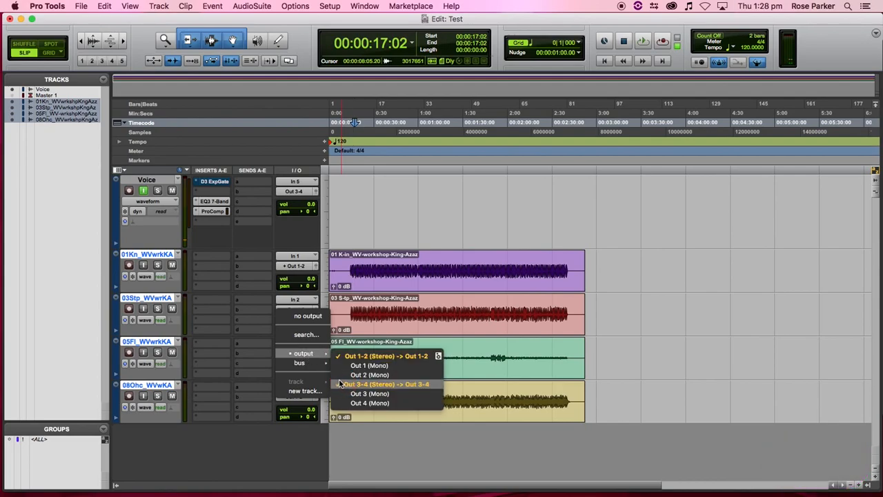
click(345, 387)
click(301, 398)
mouse_move(304, 397)
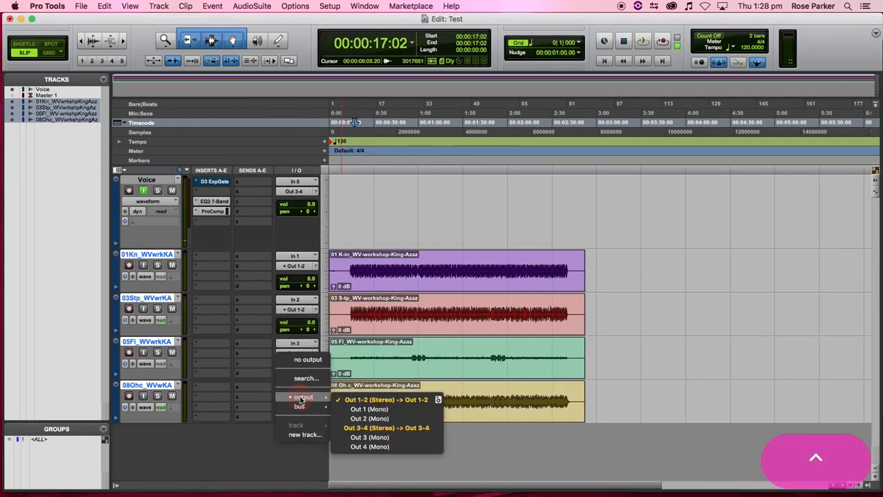
click(352, 429)
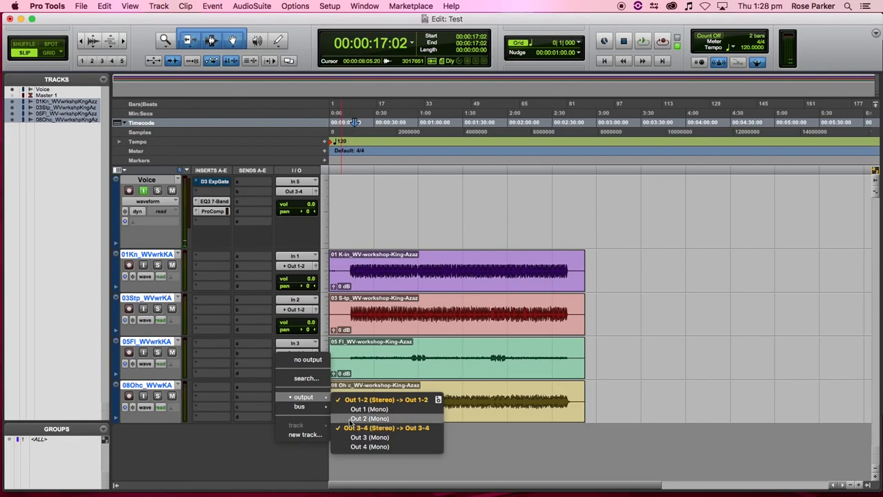
- Play back the newly imported drum tracks, then stop
key(space)
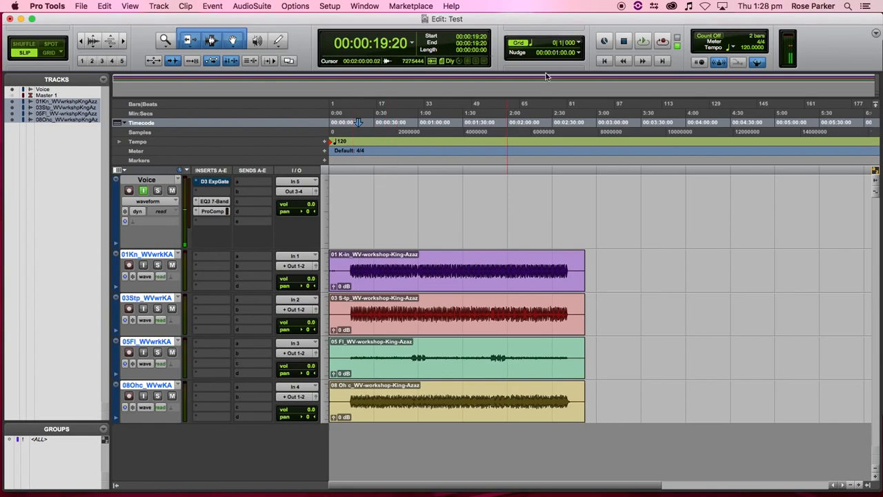
key(space)
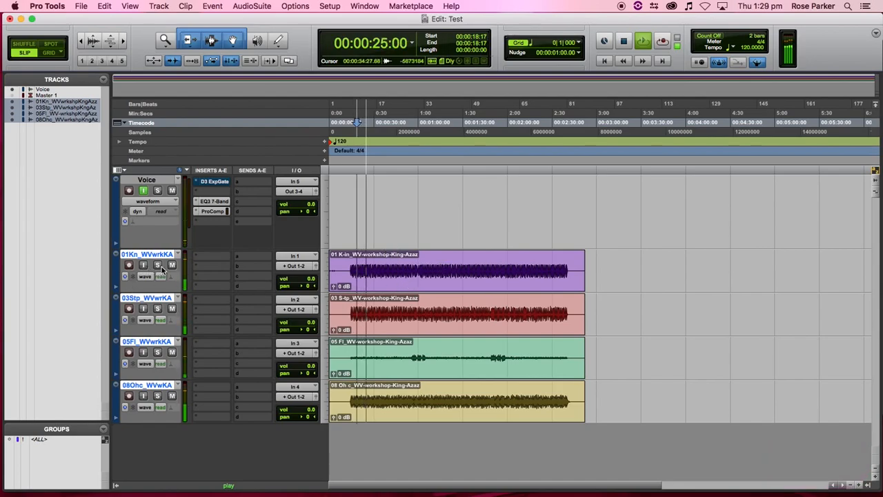
key(space)
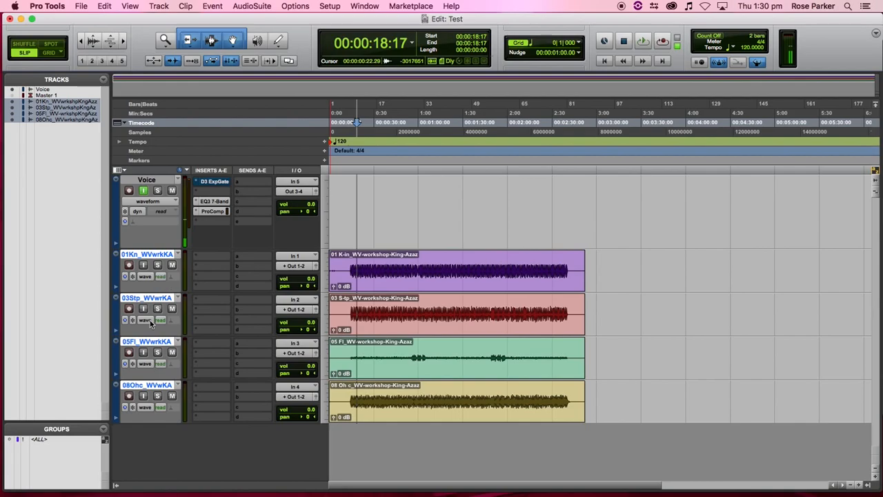
scroll(392, 341, right, 4)
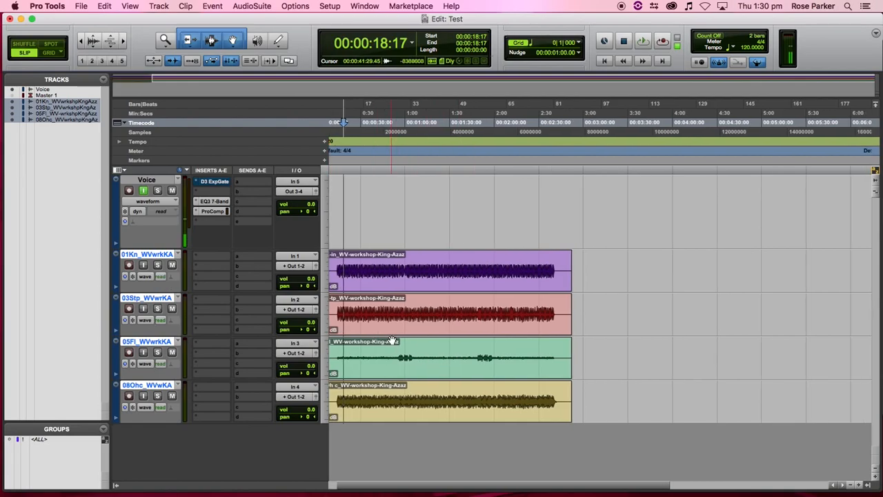
scroll(386, 293, left, 4)
- Make the Voice track solo-safe, then audition the kick, snare and tom tracks in solo
click(157, 266)
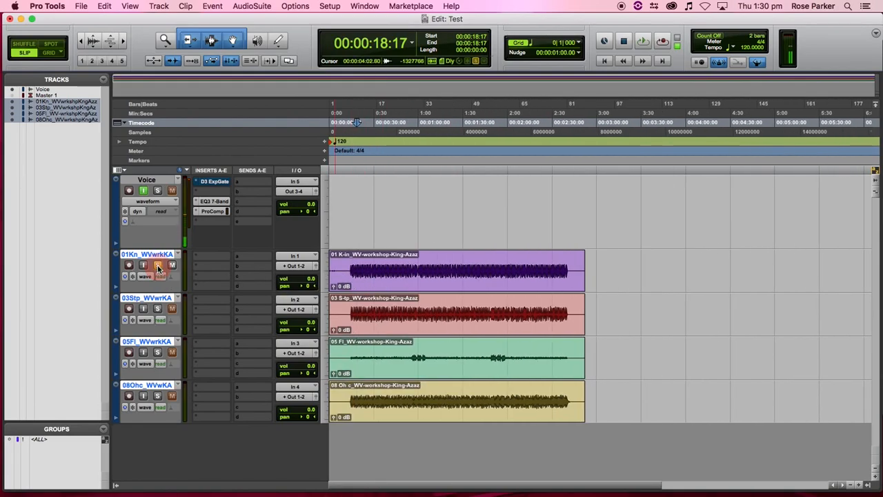
super+click(158, 190)
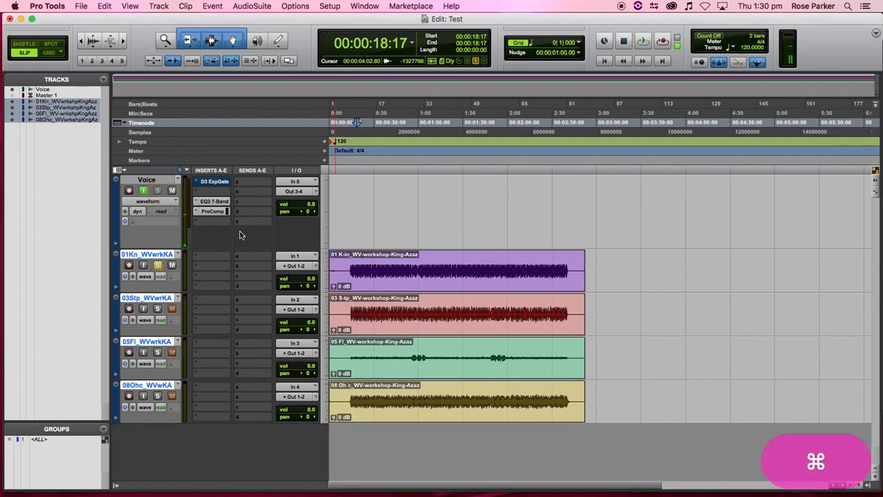
key(space)
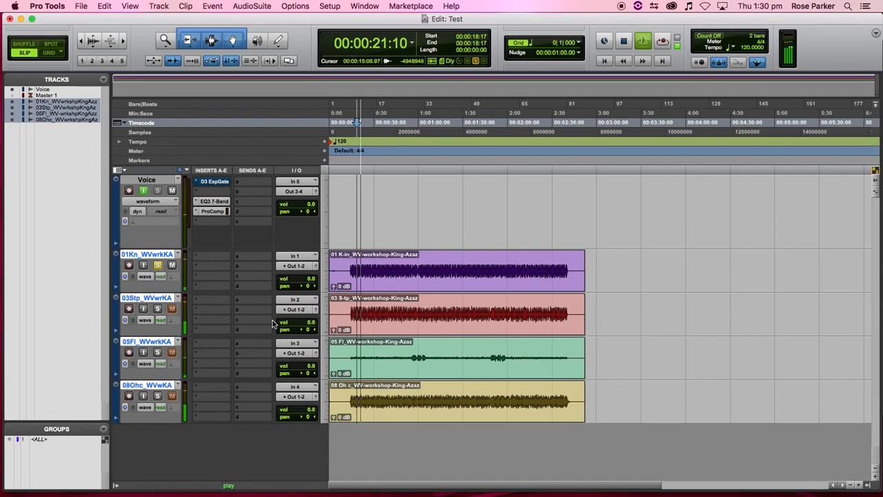
click(158, 309)
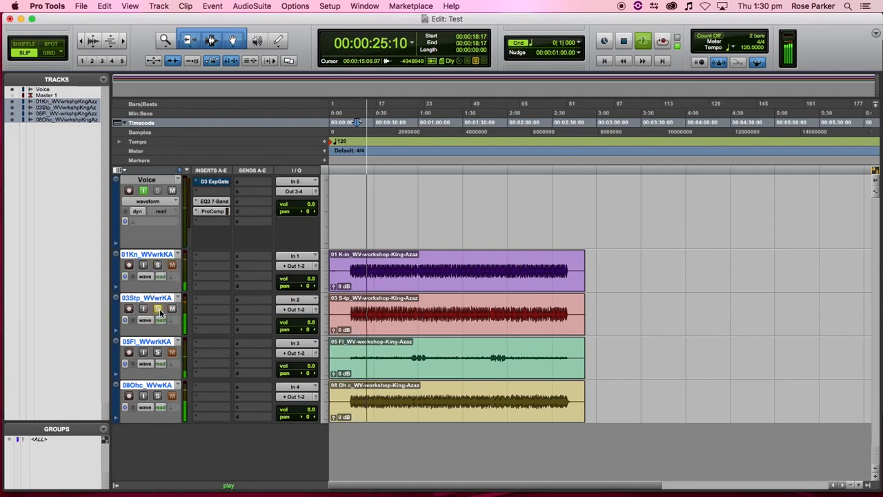
click(158, 309)
click(157, 353)
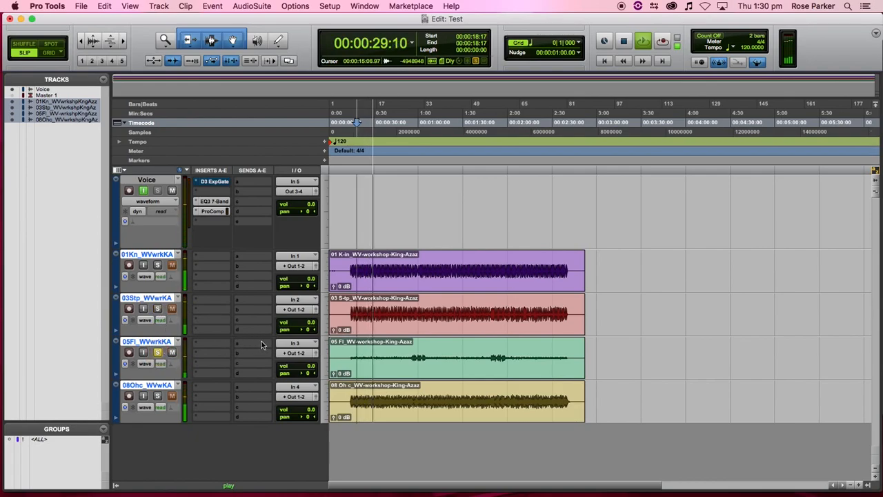
key(space)
- Audition the tom from about 0:56 and the overhead in solo, then clear the solo
click(412, 357)
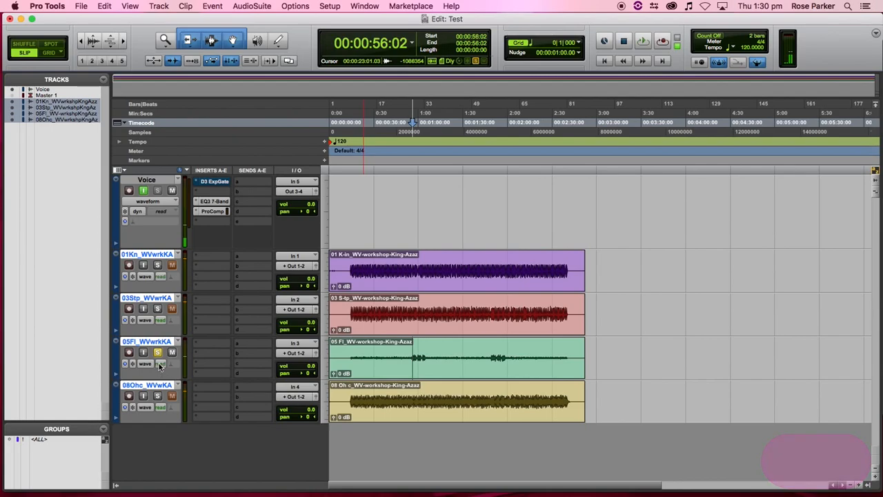
key(space)
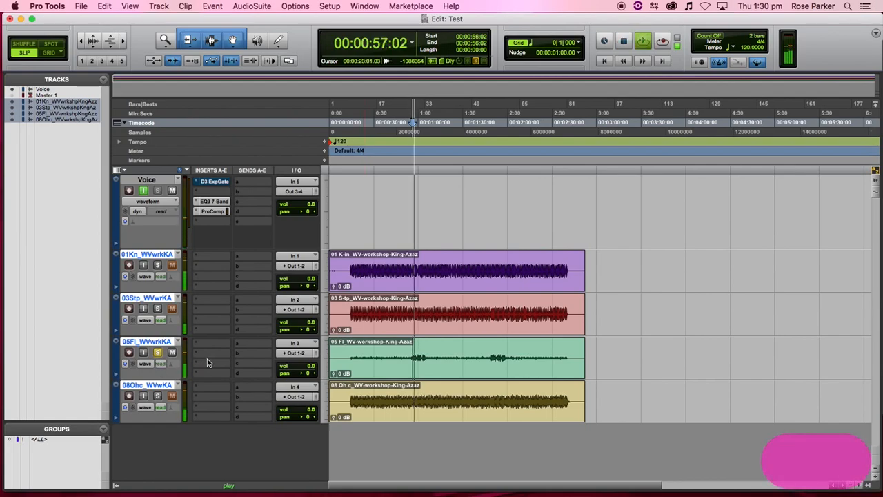
key(space)
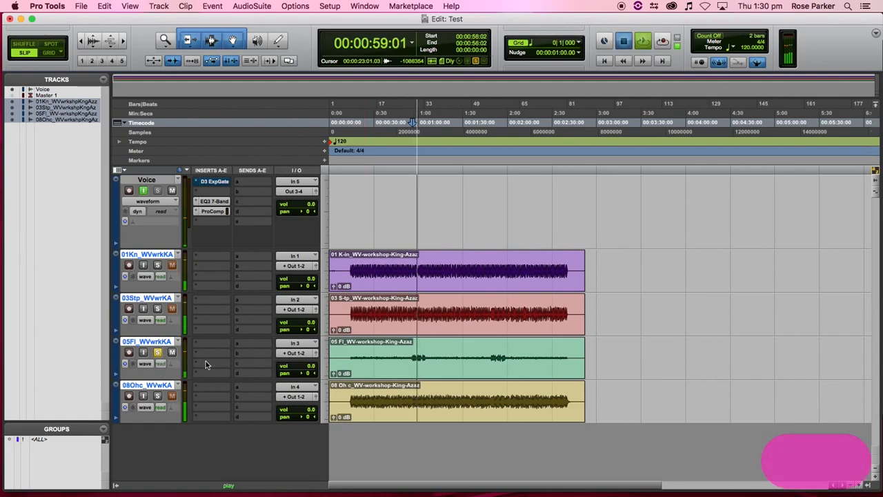
click(158, 396)
key(space)
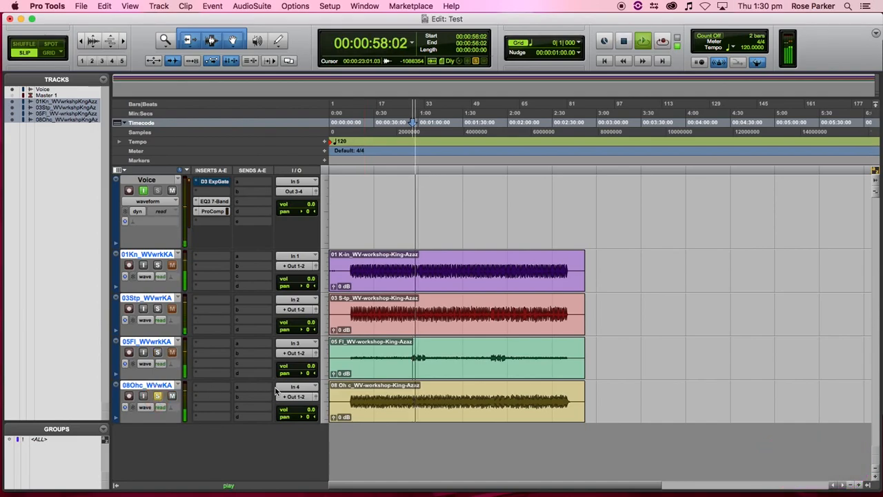
key(space)
click(158, 396)
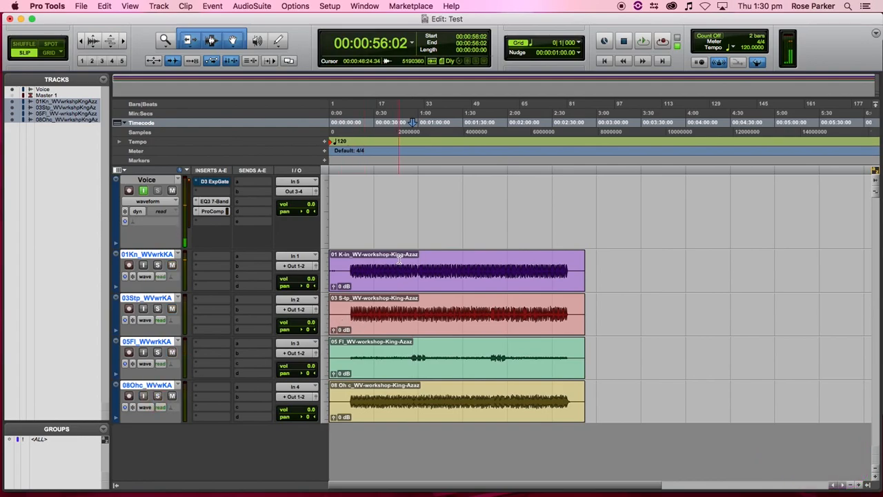
click(351, 260)
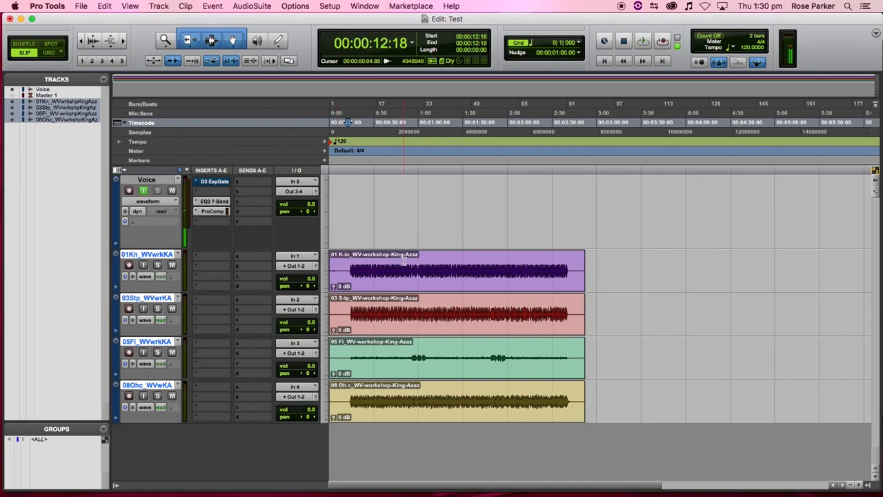
- Zoom in on the clip starts, solo the kick track and play it from its first hit
key(t)
key(t)
key(t)
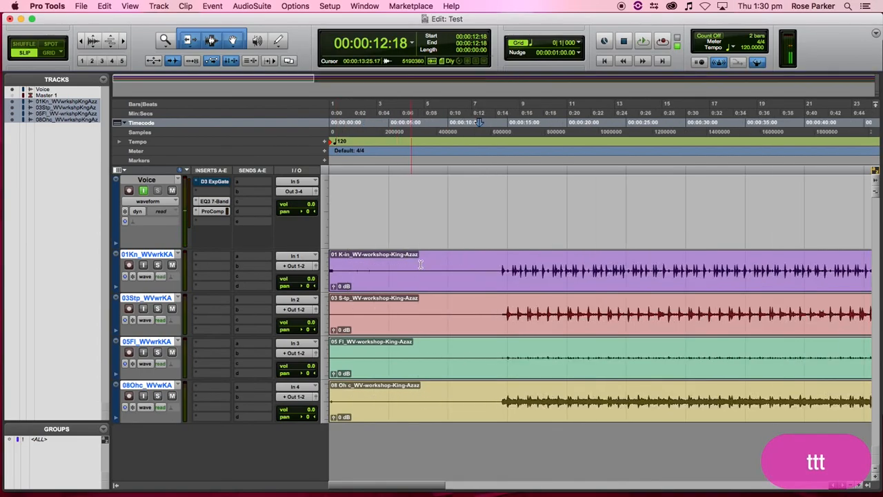
key(t)
scroll(550, 274, right, 5)
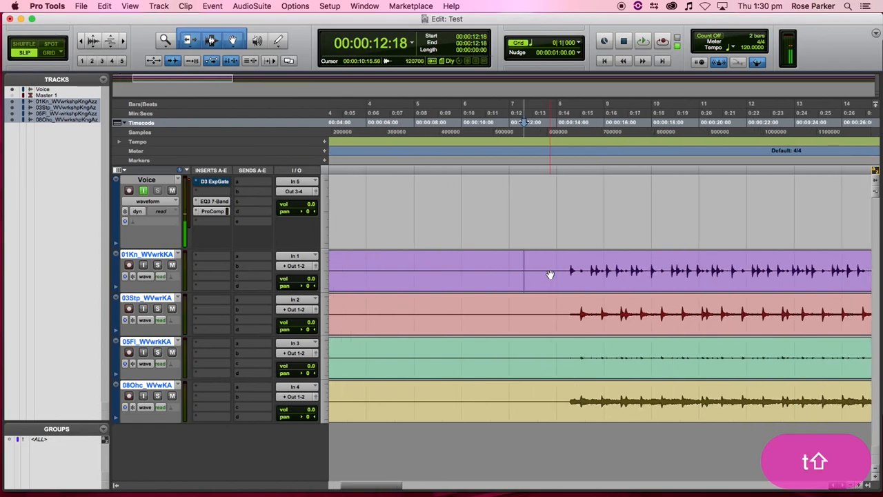
scroll(550, 274, left, 4)
click(465, 261)
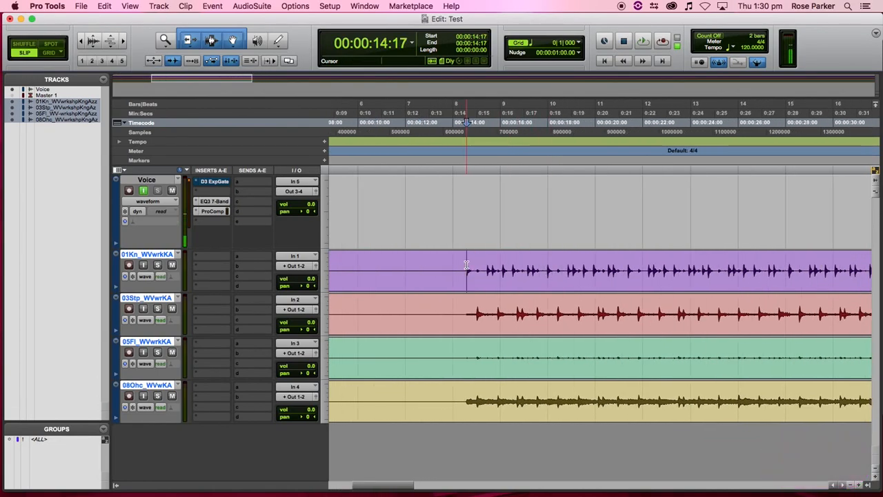
key(t)
key(shift)
key(shift)
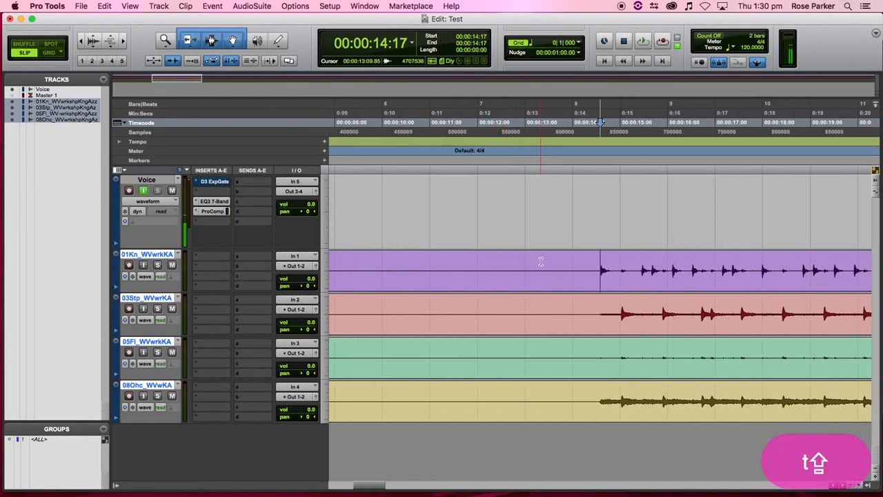
scroll(541, 262, right, 3)
click(466, 266)
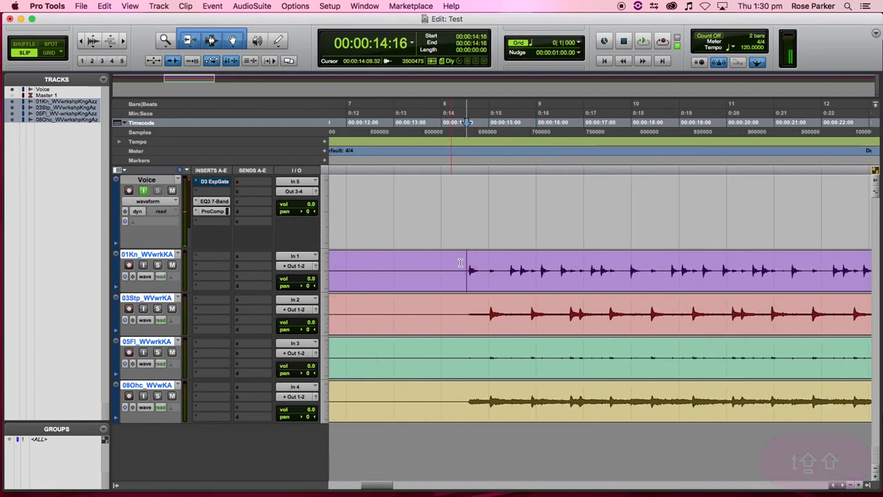
click(158, 267)
key(space)
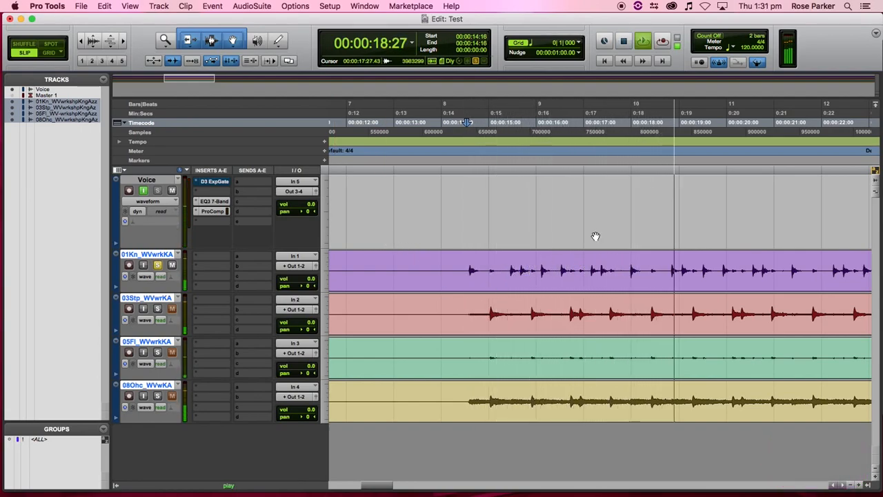
key(space)
- Enlarge the waveforms and locate the first kick transient at 00:00:14:18, zooming to inspect it
click(92, 38)
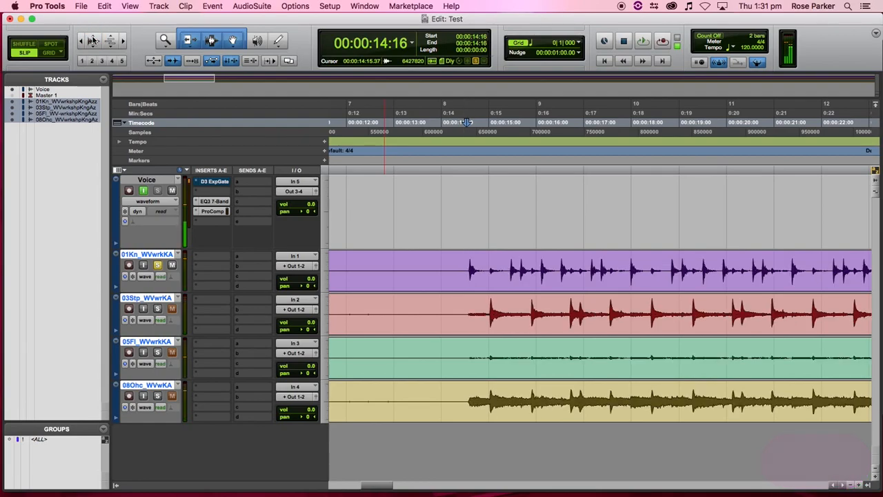
click(435, 258)
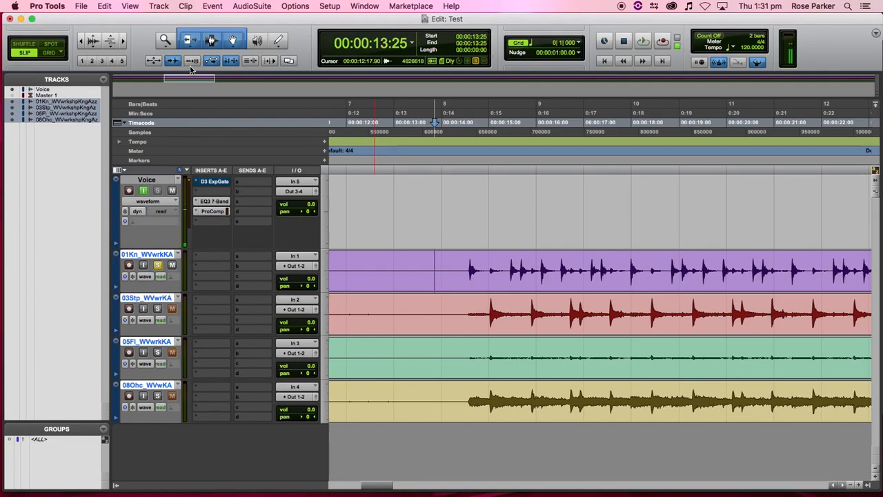
key(Tab)
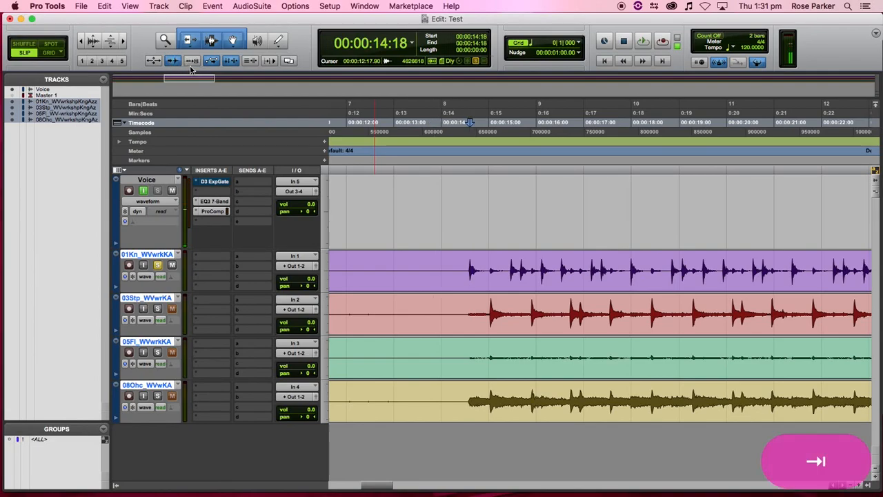
key(t)
key(t)
key(t)
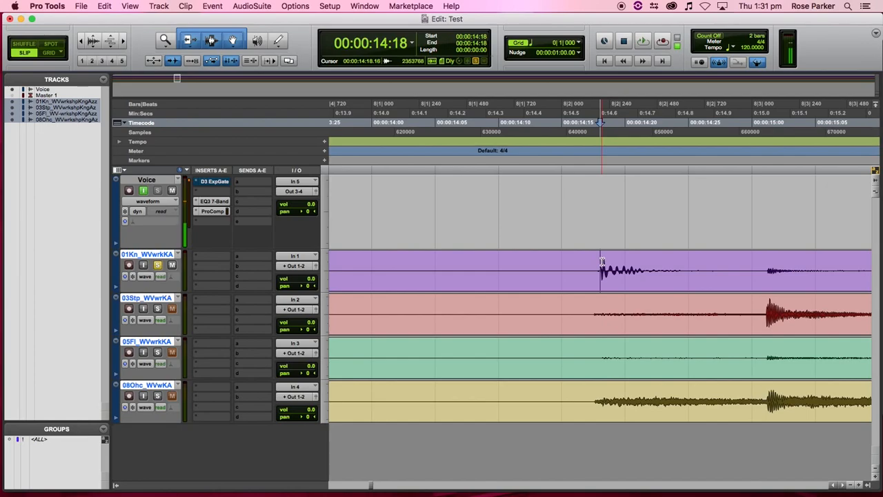
key(t)
key(t)
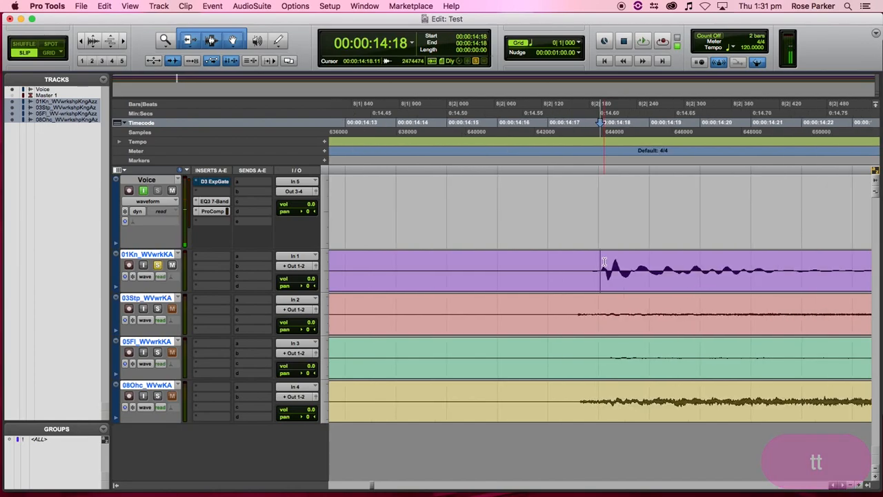
key(r)
key(r)
key(r)
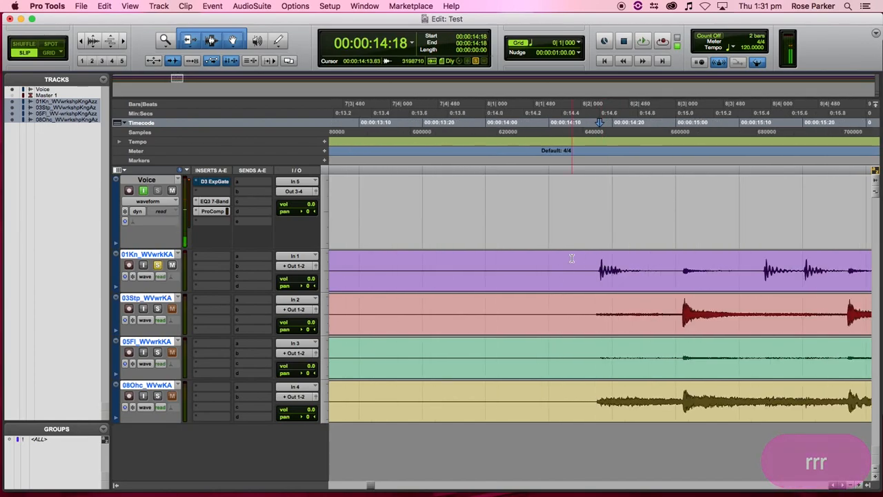
scroll(571, 258, right, 2)
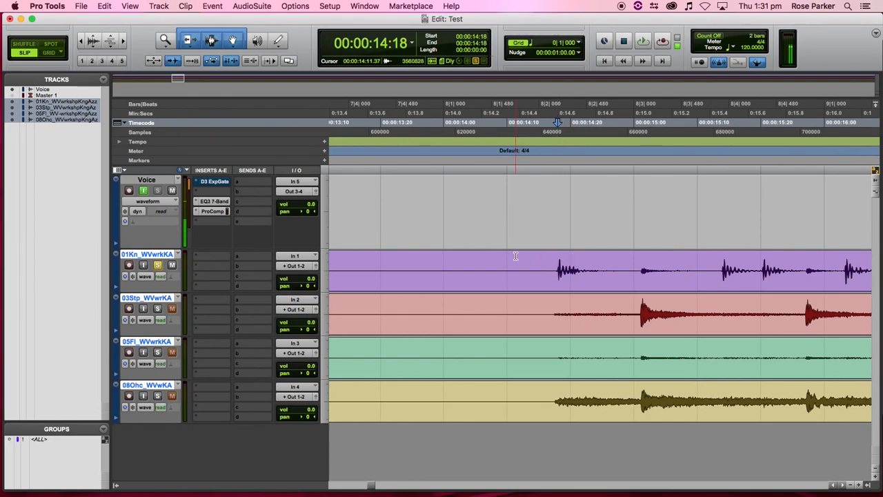
key(r)
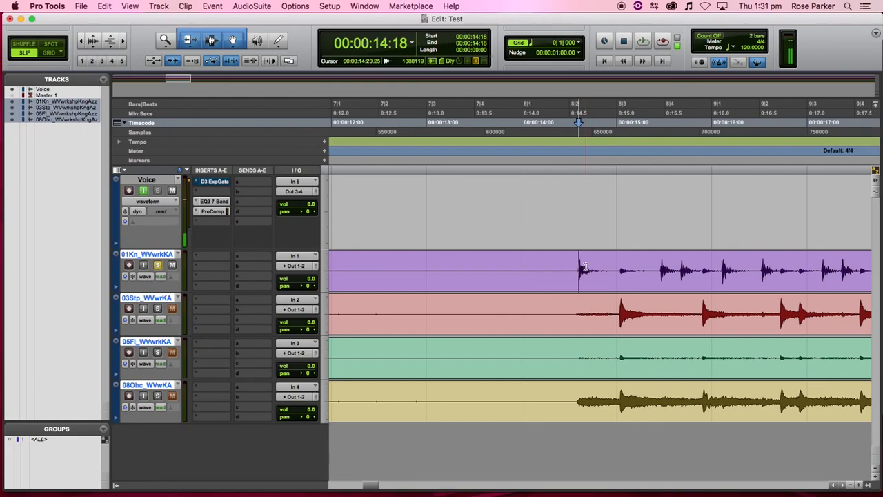
scroll(579, 248, right, 5)
scroll(586, 279, left, 3)
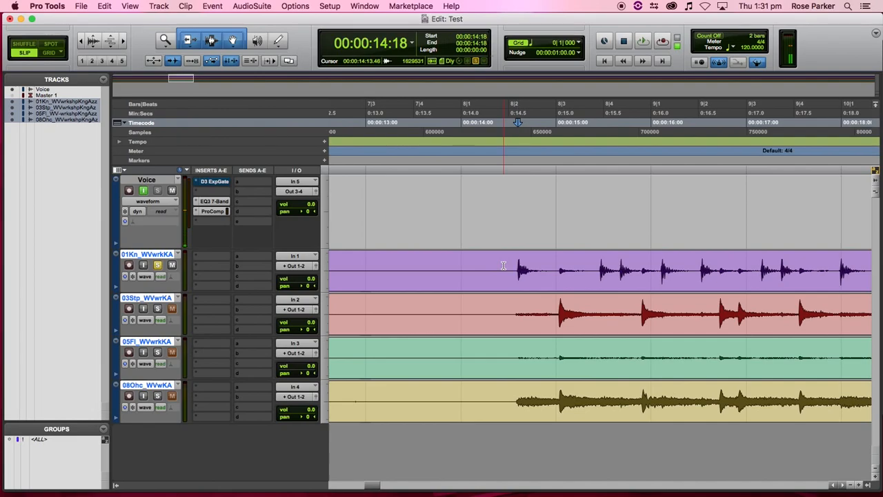
click(468, 262)
click(418, 263)
- Separate the kick clip at each successive hit through about 00:00:17:11
key(b)
key(Tab)
key(b)
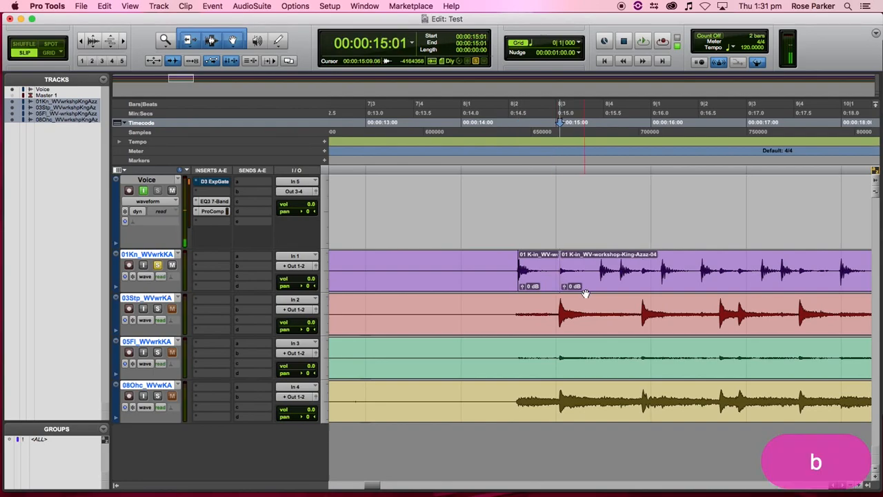
key(Tab)
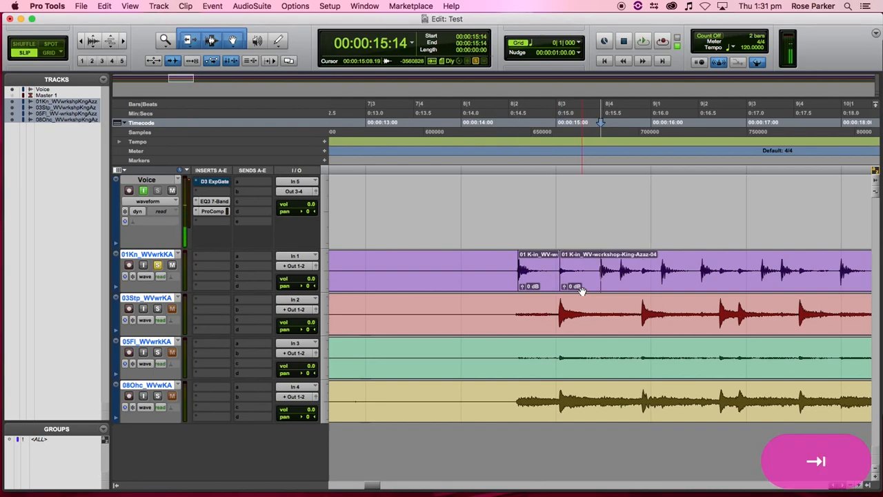
key(b)
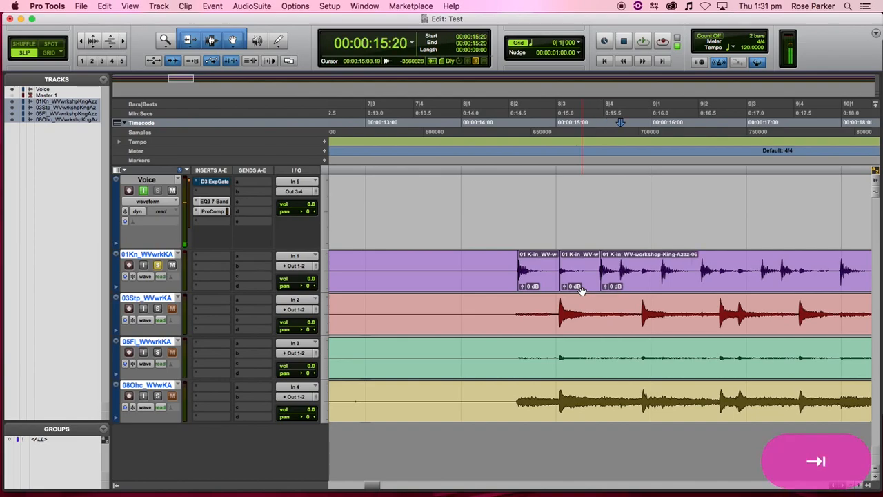
key(b)
key(Tab)
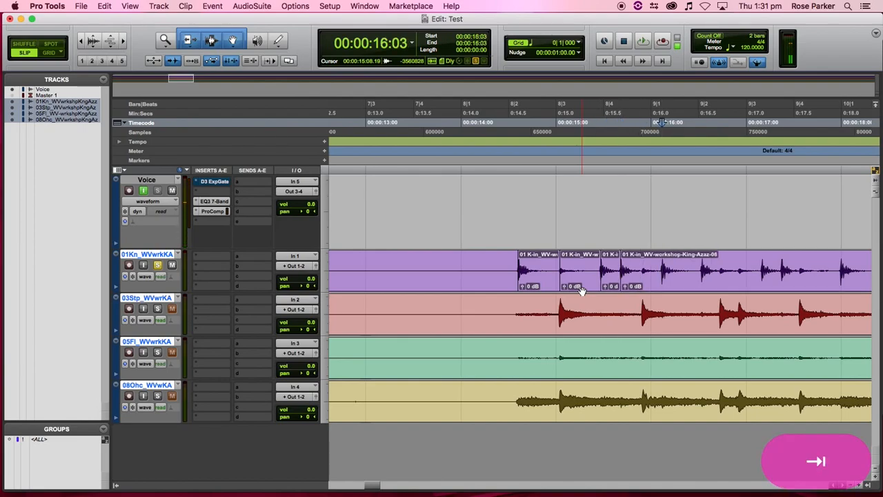
key(b)
key(b)
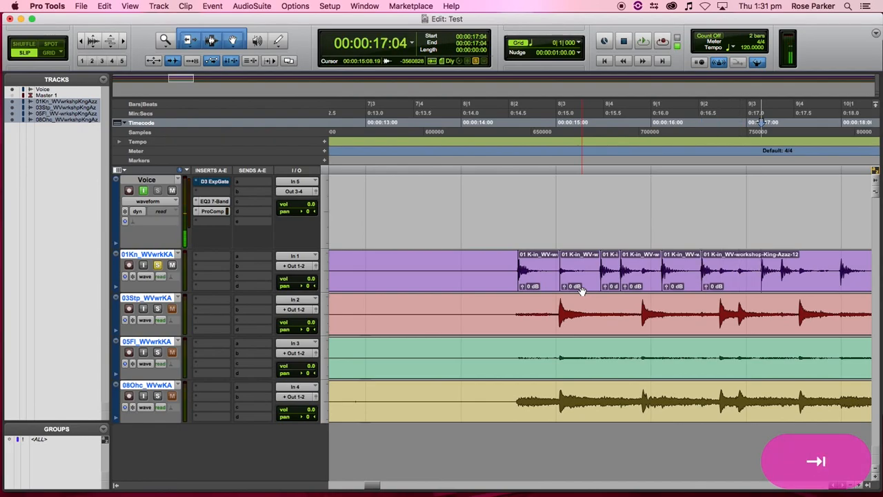
key(b)
key(b)
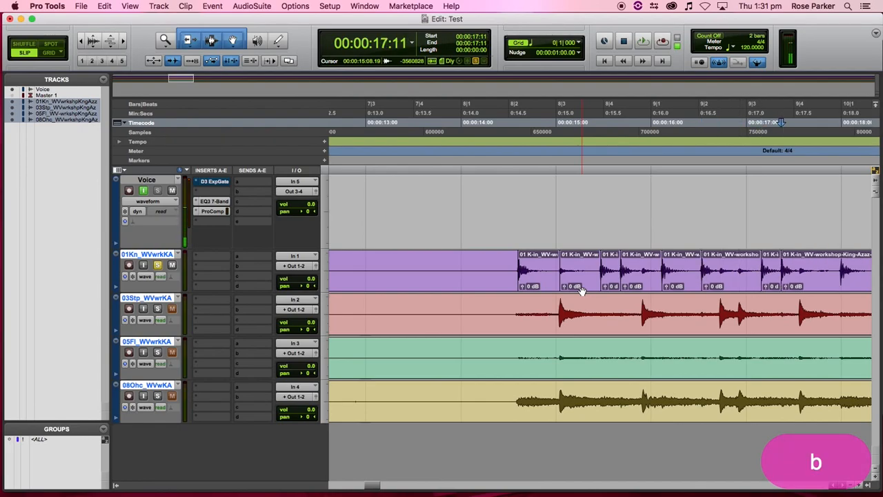
- Move the edit point onto the snare track at its first transient
click(552, 308)
click(529, 308)
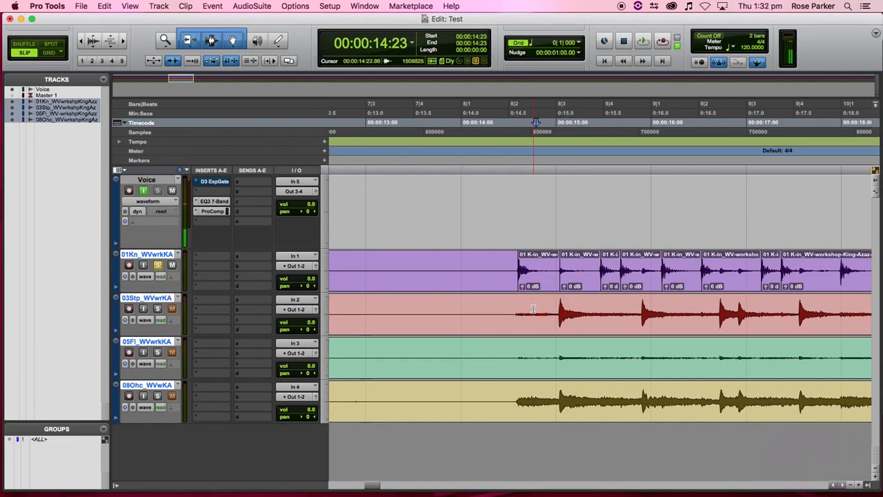
key(Tab)
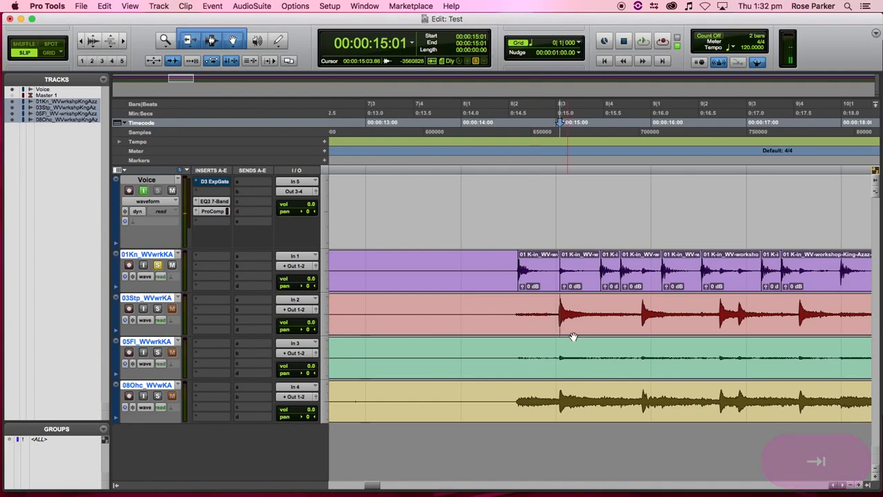
- Split the snare clip at its first hit near 00:00:15:00 and the next hit at 15:27
key(t)
key(t)
key(t)
key(t)
key(t)
key(t)
key(t)
key(t)
key(t)
key(t)
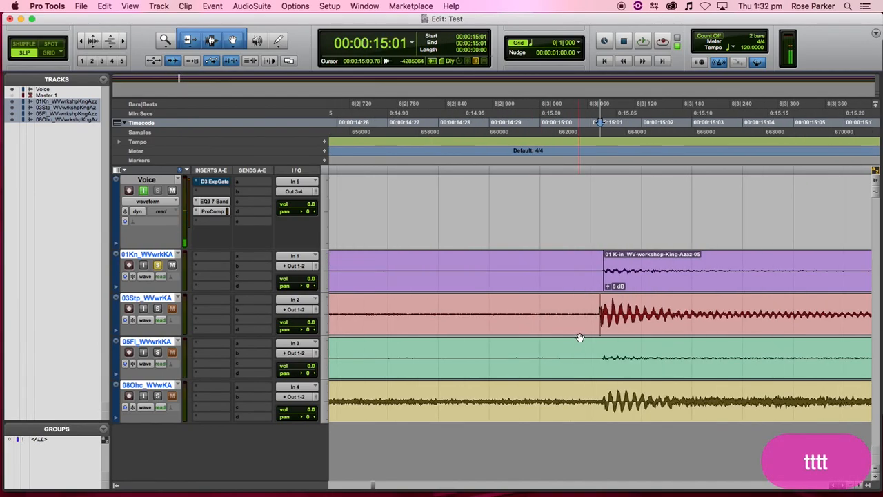
shift+click(573, 309)
click(575, 305)
click(569, 310)
click(571, 308)
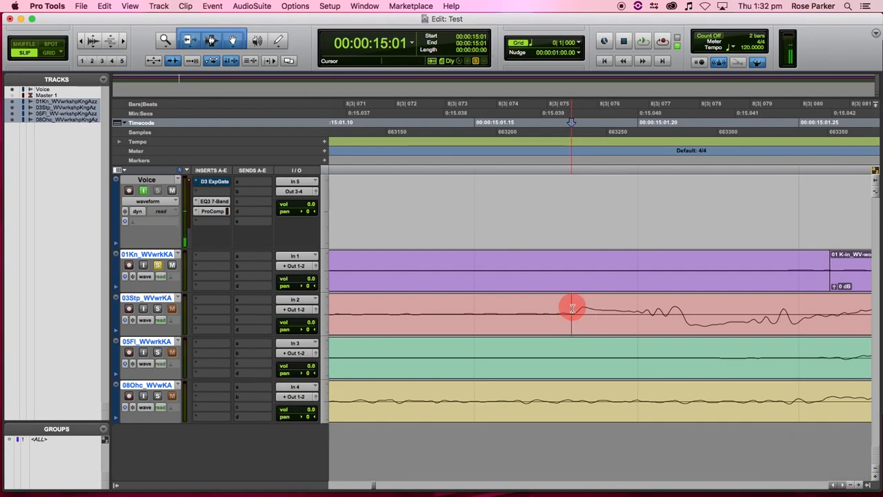
key(b)
key(r)
key(r)
key(r)
key(r)
key(r)
key(r)
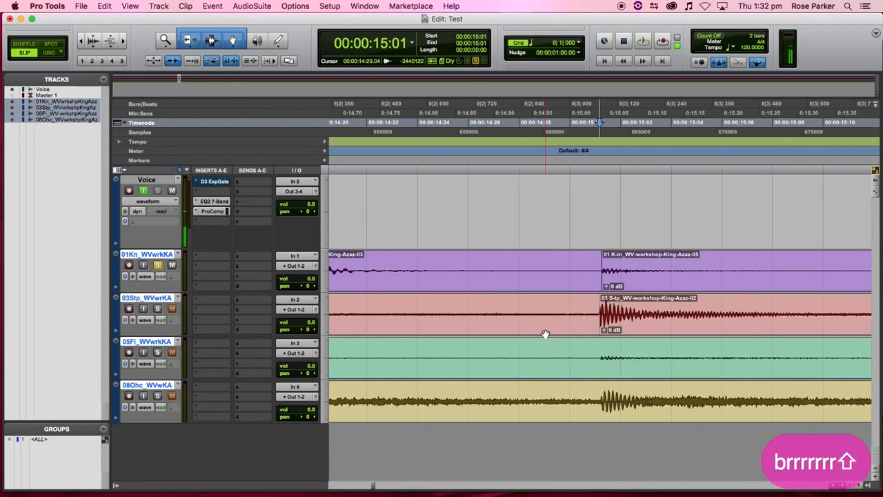
scroll(545, 334, right, 3)
key(r)
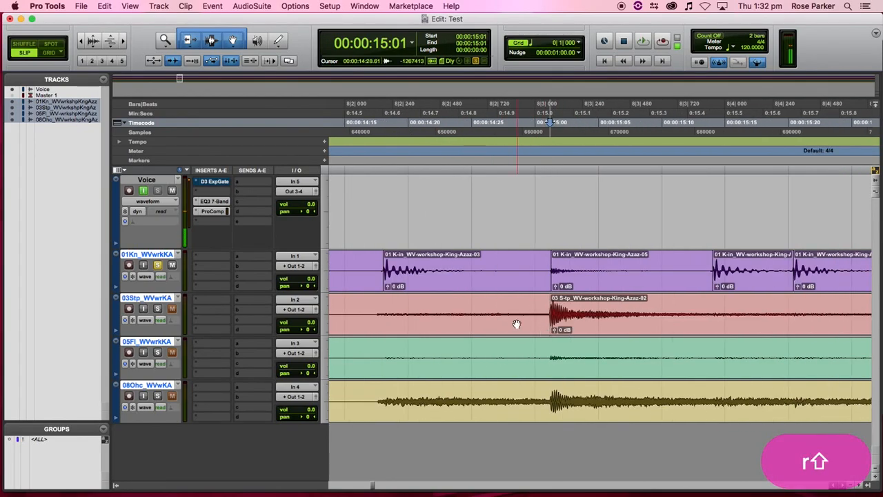
scroll(516, 323, right, 6)
click(596, 301)
key(Tab)
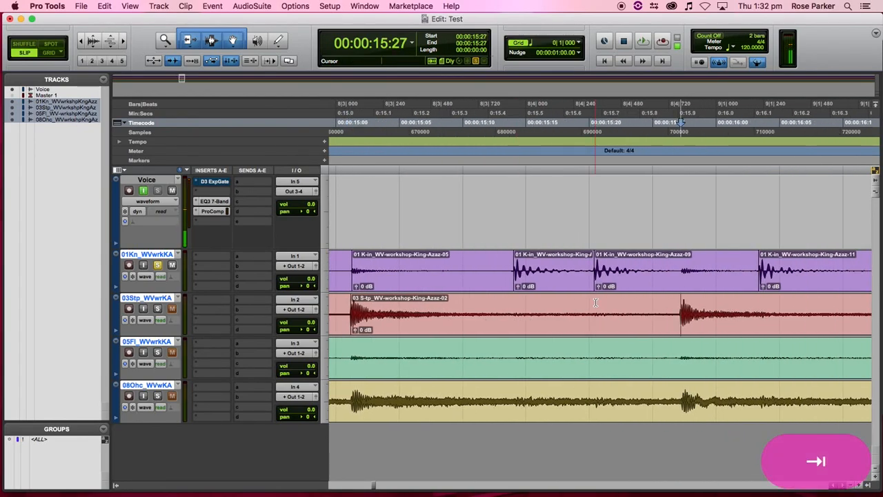
key(t)
key(t)
key(t)
key(t)
key(t)
key(t)
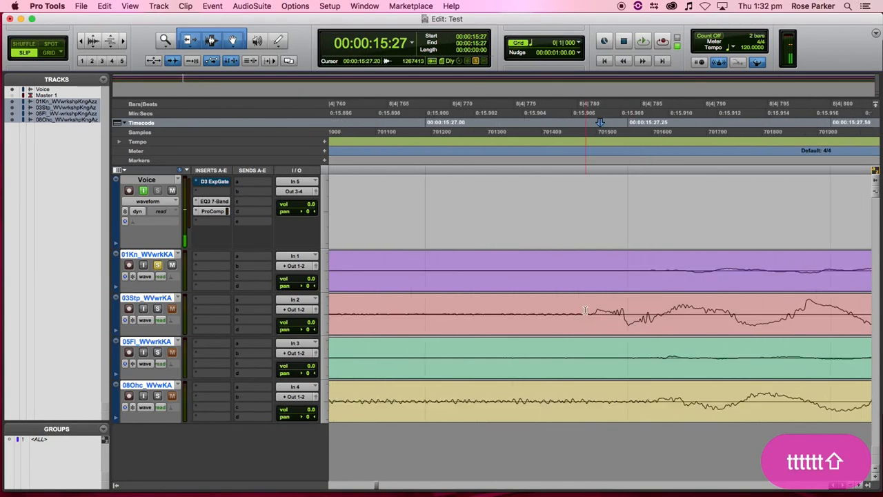
click(591, 310)
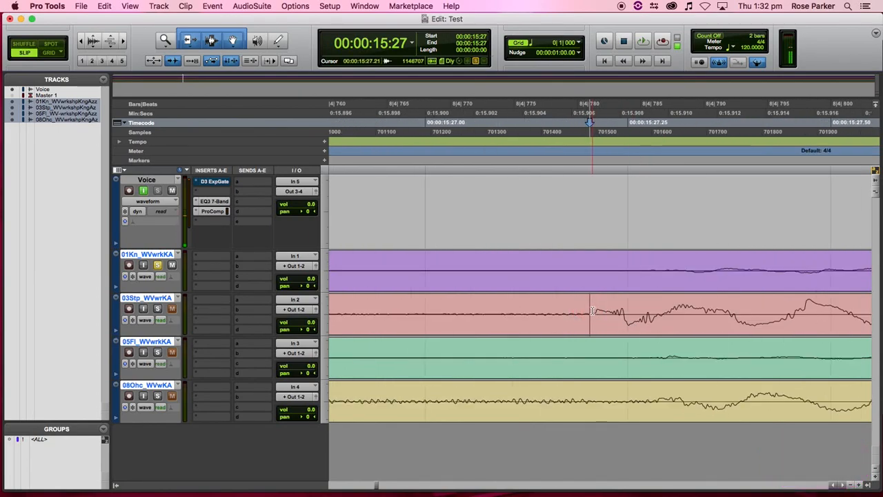
key(b)
- Split the snare clip at the hits near 16:21, the following hit and 17:15
key(r)
key(r)
key(r)
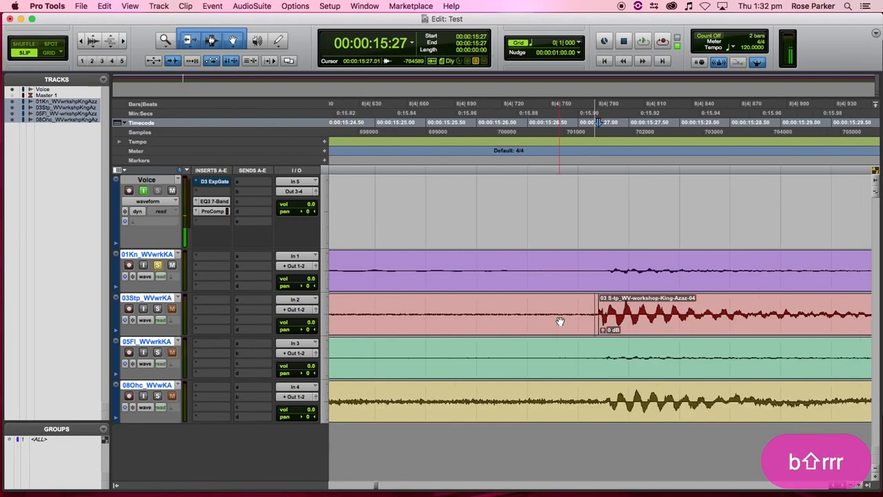
scroll(560, 319, right, 10)
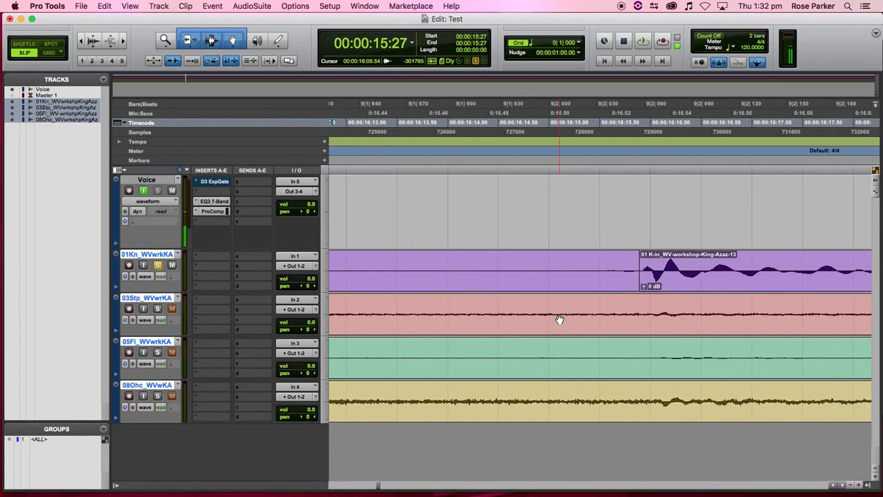
click(501, 314)
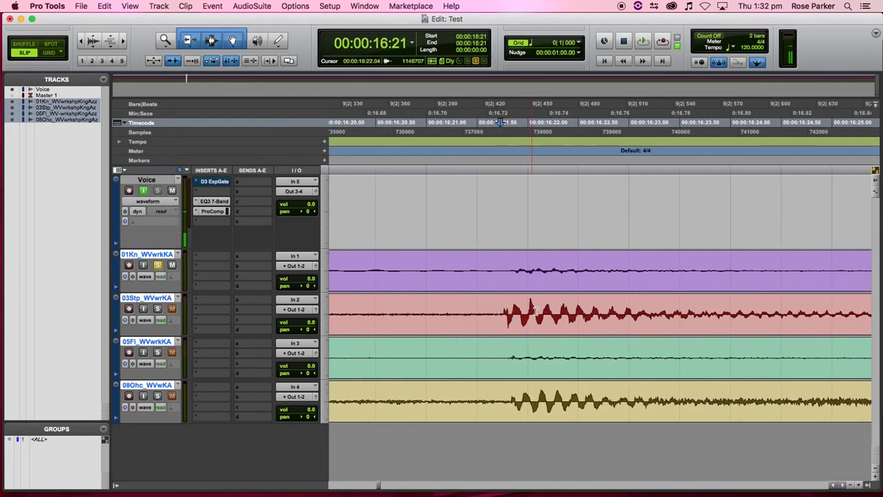
key(b)
scroll(545, 314, right, 10)
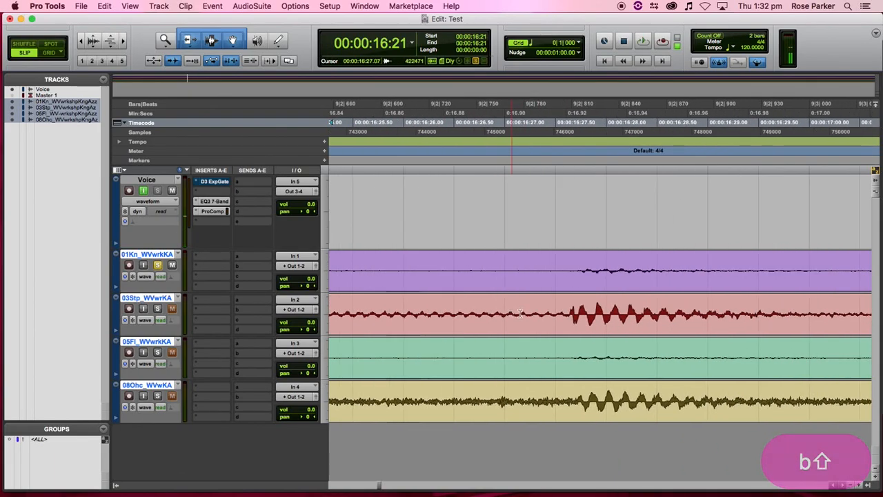
click(562, 312)
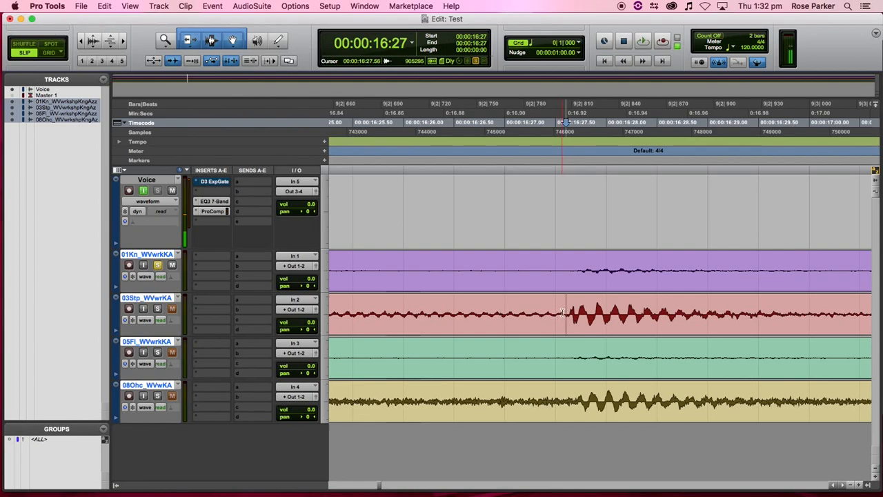
key(b)
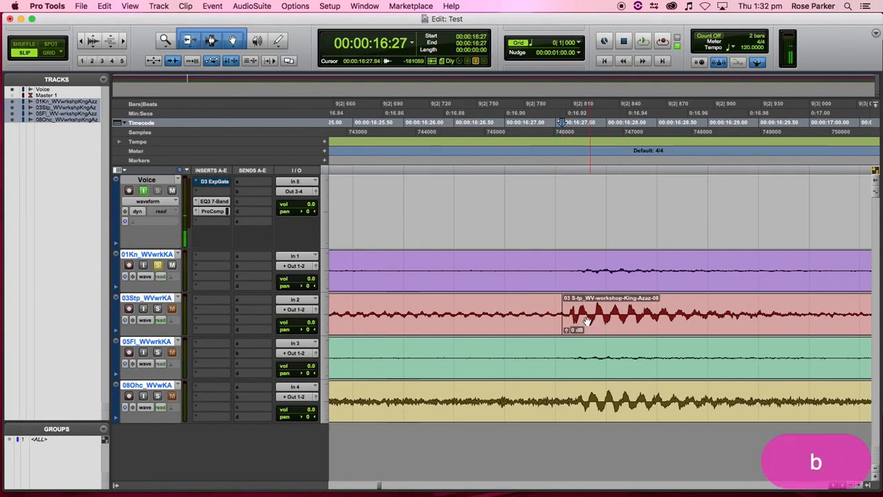
key(r)
key(r)
key(r)
key(r)
key(r)
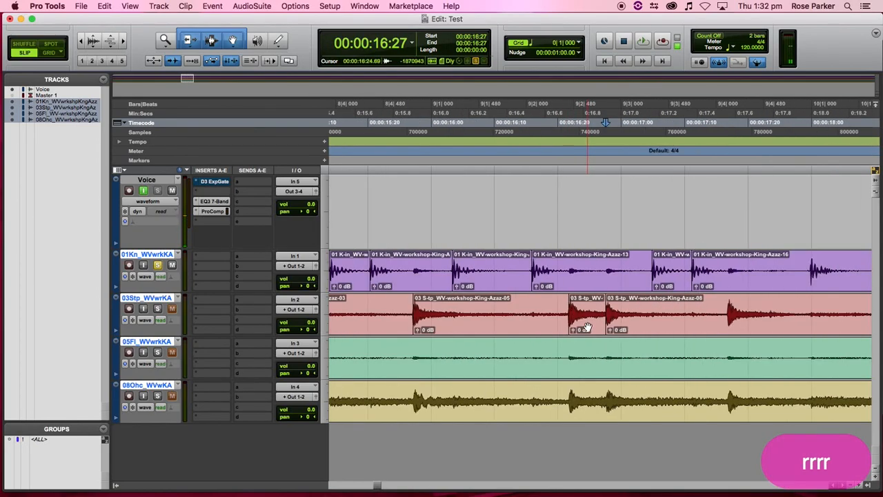
key(shift)
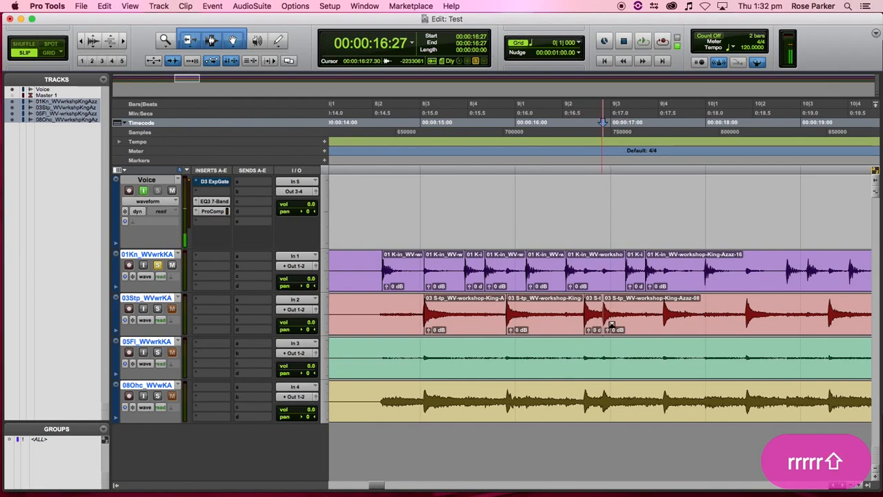
click(659, 312)
key(b)
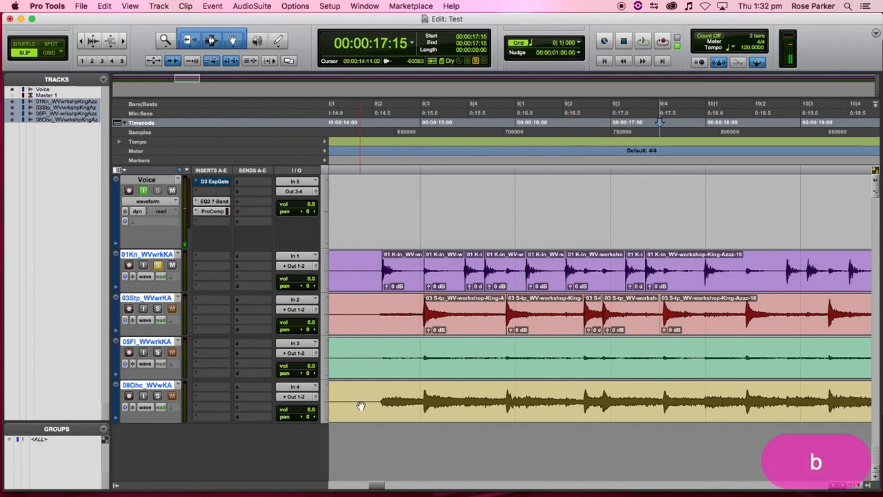
click(423, 396)
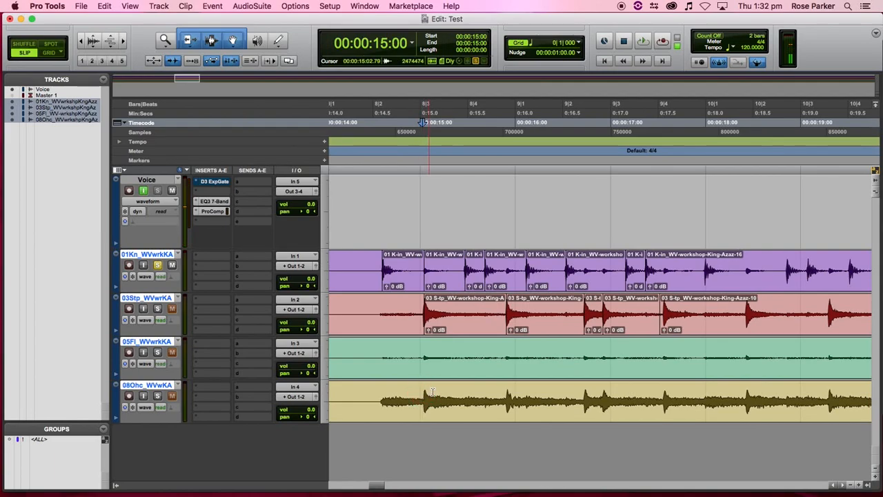
- Split the overhead clip at its first hit, the next hit and the hit near 16:21
key(t)
key(t)
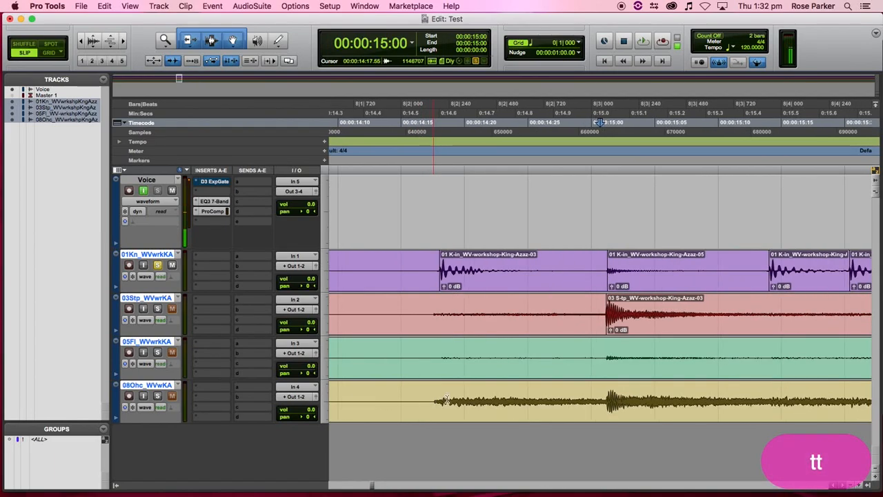
click(607, 397)
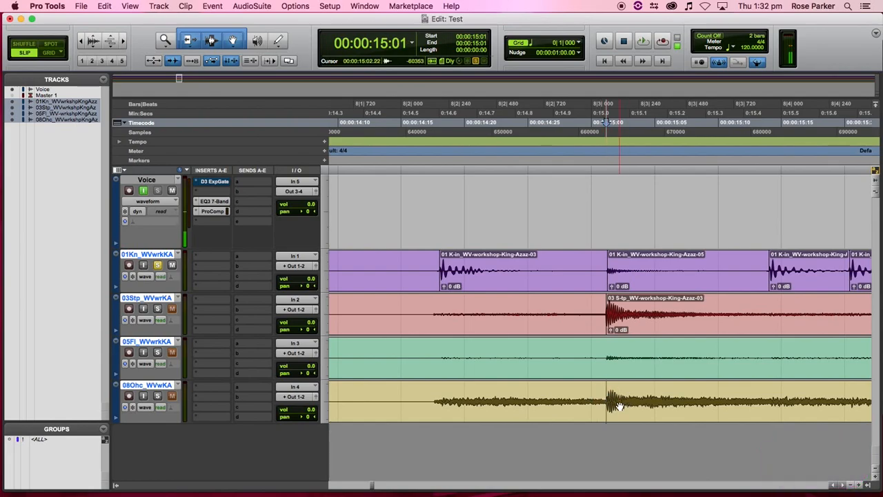
key(b)
scroll(583, 406, right, 5)
shift+click(710, 402)
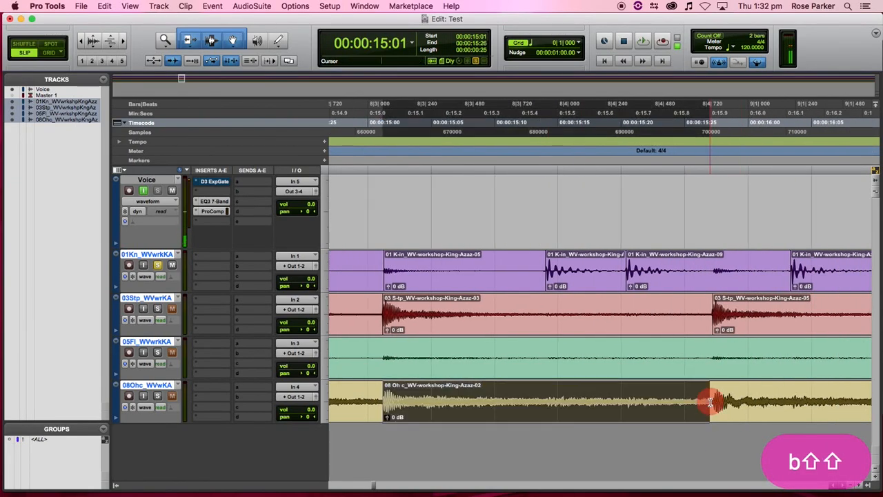
key(b)
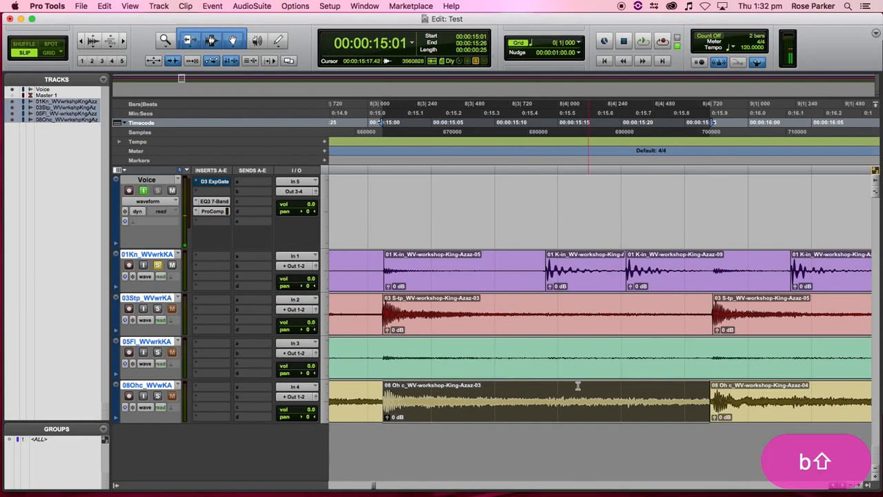
scroll(649, 400, right, 5)
click(799, 397)
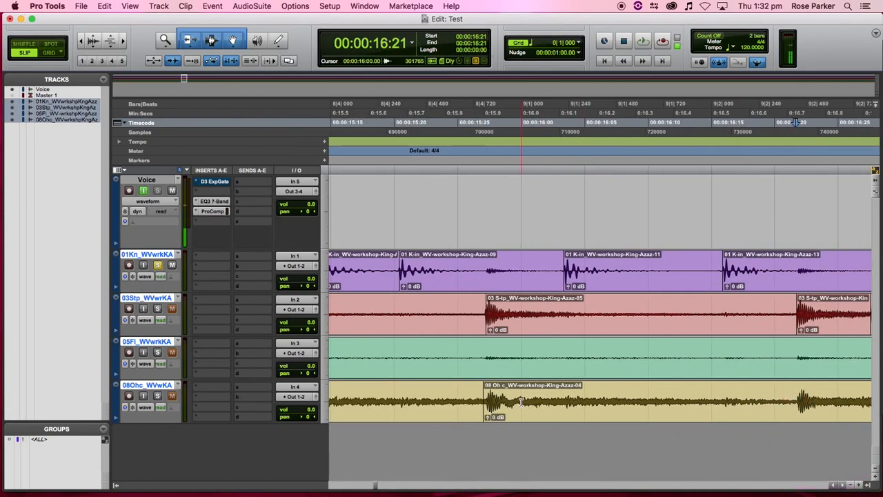
key(b)
- Split the overhead clip at the following hit, then zoom out along the timeline
scroll(479, 388, right, 8)
click(719, 397)
key(b)
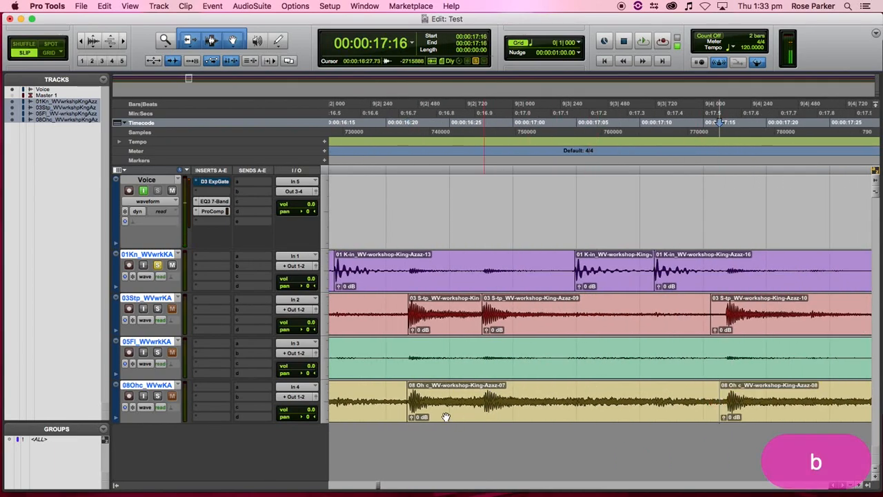
scroll(563, 402, right, 12)
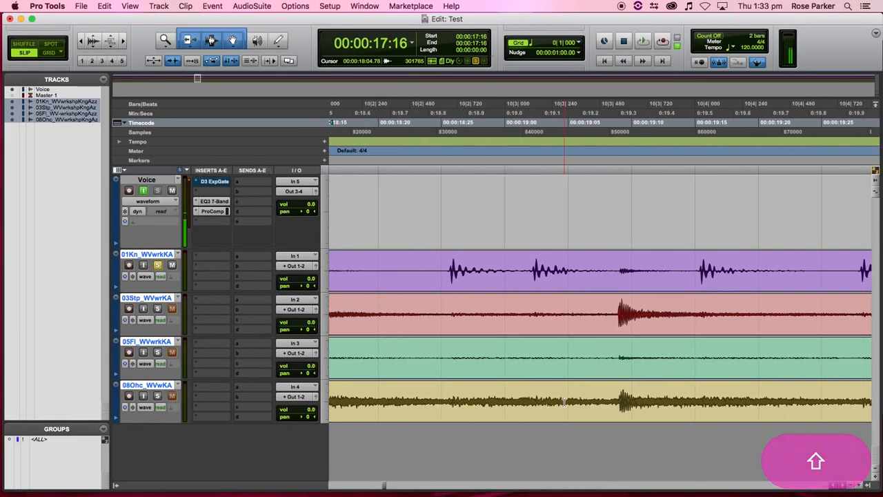
key(r)
key(r)
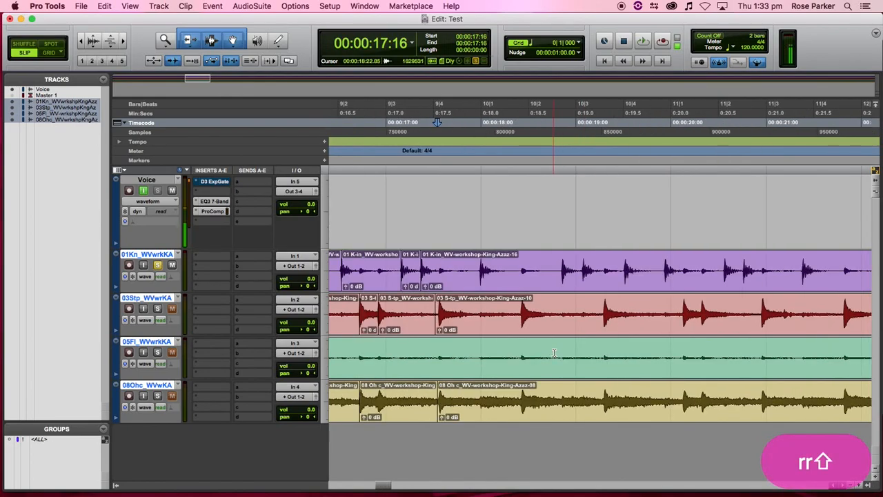
scroll(553, 353, right, 20)
scroll(547, 354, right, 20)
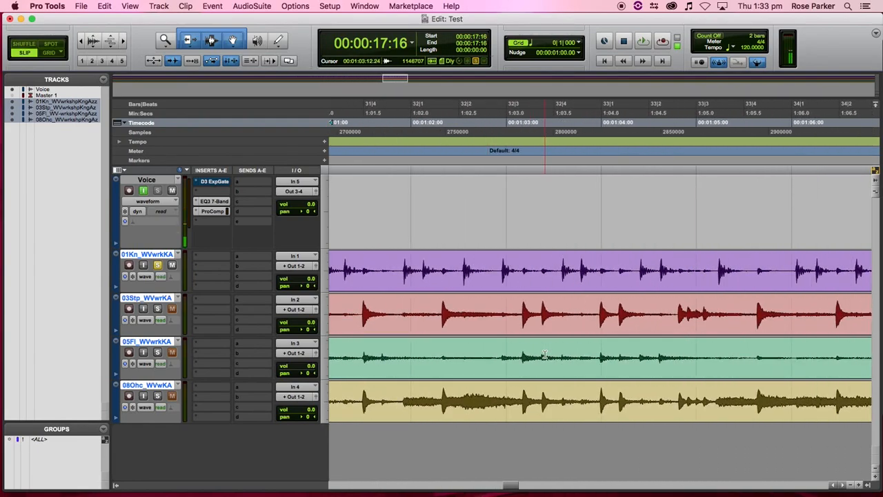
- Audition the 05Fl tom hits from 0:55:12 and zoom in on them
scroll(545, 354, left, 5)
click(488, 350)
key(r)
key(r)
key(r)
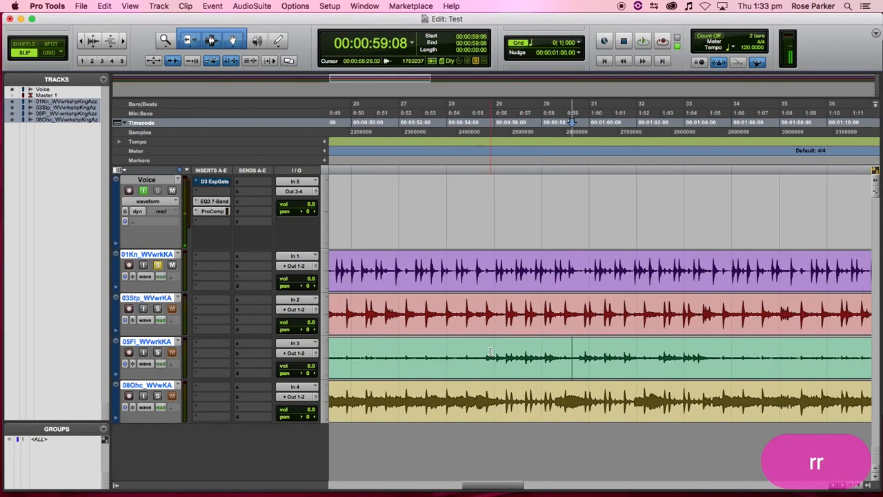
click(539, 353)
key(space)
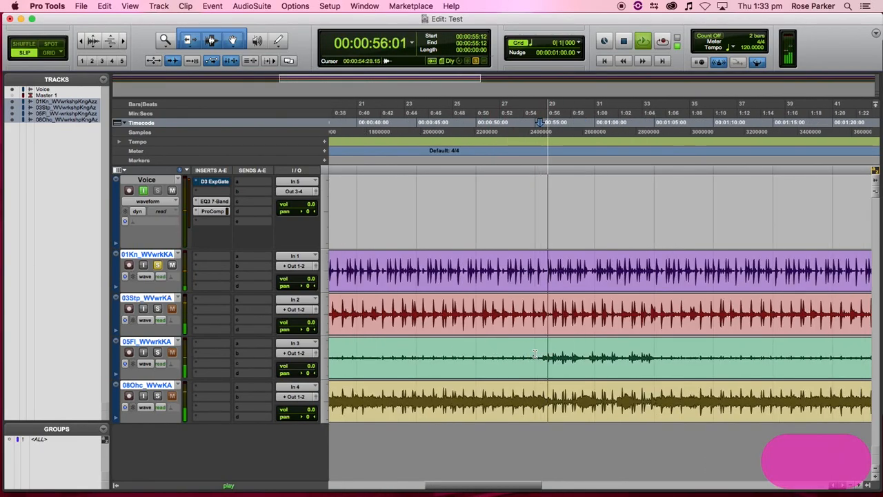
key(space)
key(space)
key(t)
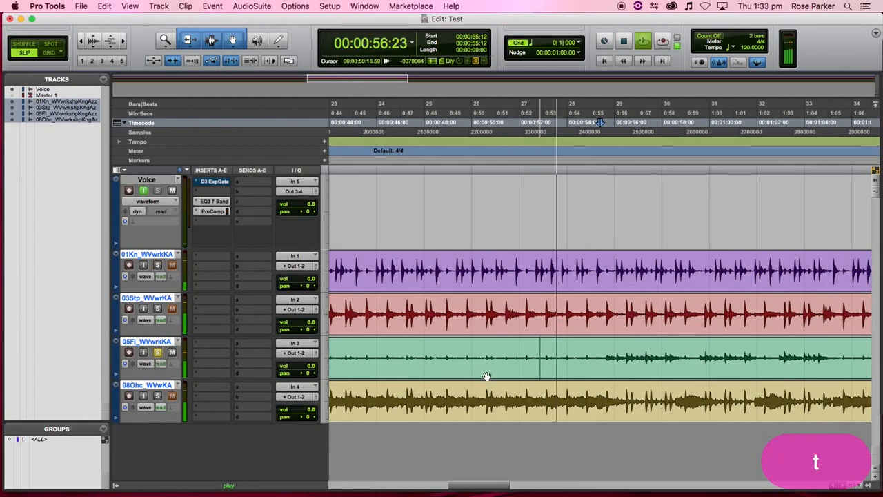
key(t)
key(space)
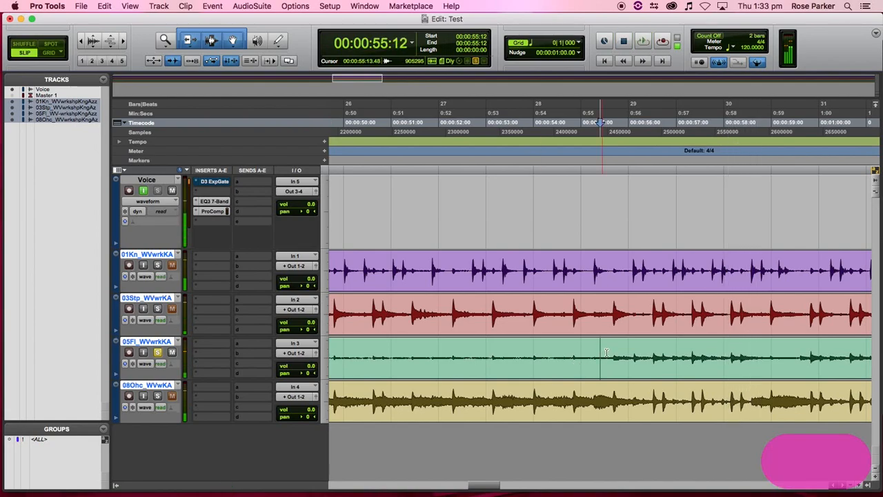
- Split the 05Fl tom clip at each successive hit through about 0:57
key(Tab)
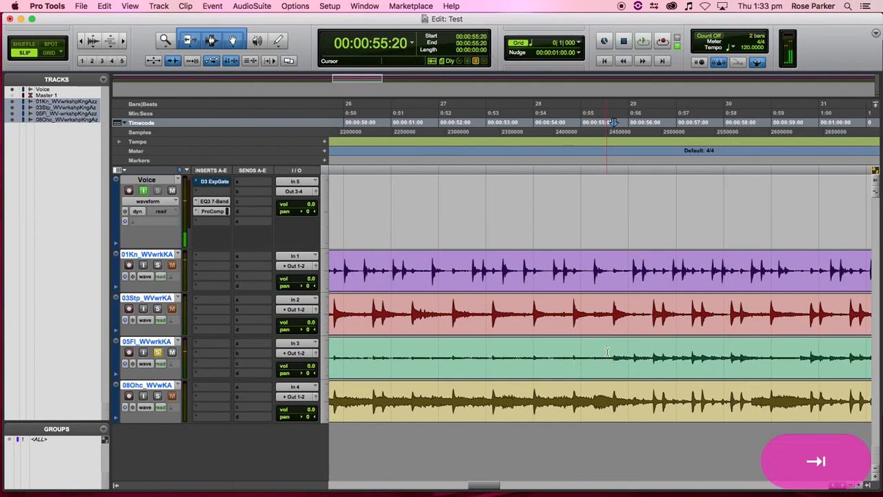
key(b)
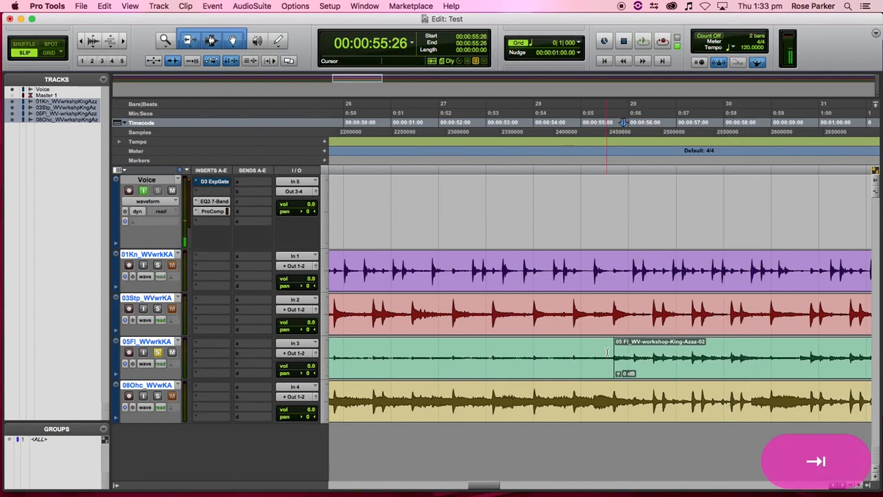
key(Tab)
key(b)
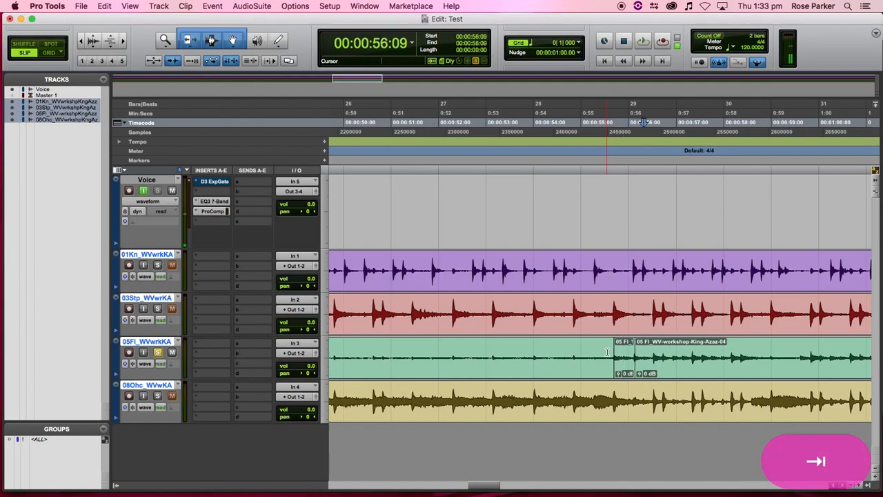
key(b)
key(Tab)
key(b)
key(Tab)
key(b)
key(Tab)
key(b)
key(Tab)
key(b)
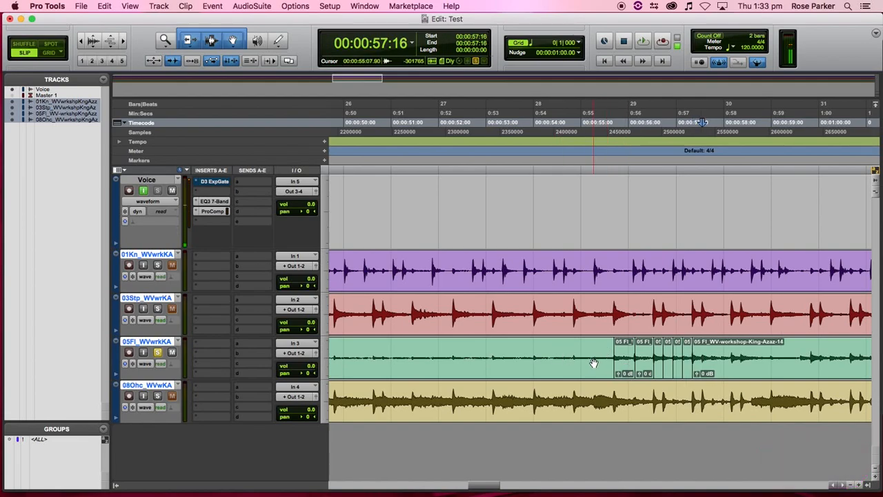
scroll(594, 363, left, 20)
- Delete the leading kick clip pieces, then solo and audition 01Kn and remove the 15:20 kick clip
scroll(545, 321, right, 4)
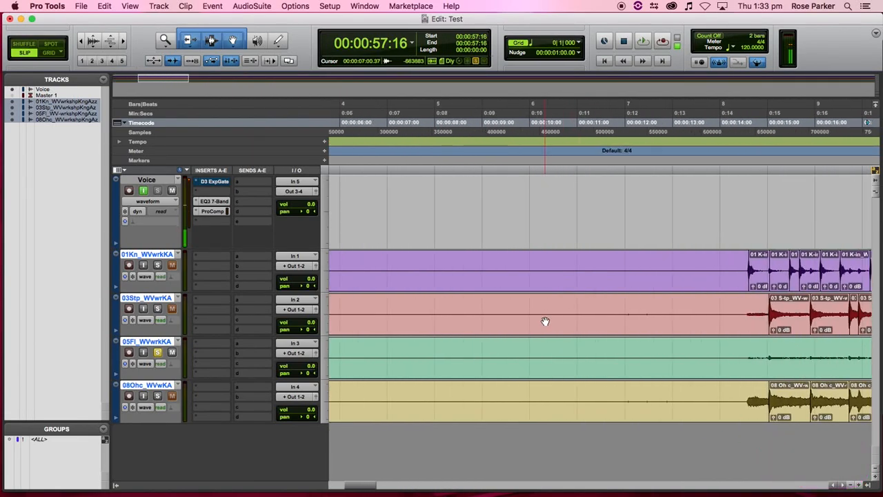
scroll(545, 321, right, 5)
click(392, 284)
key(BackSpace)
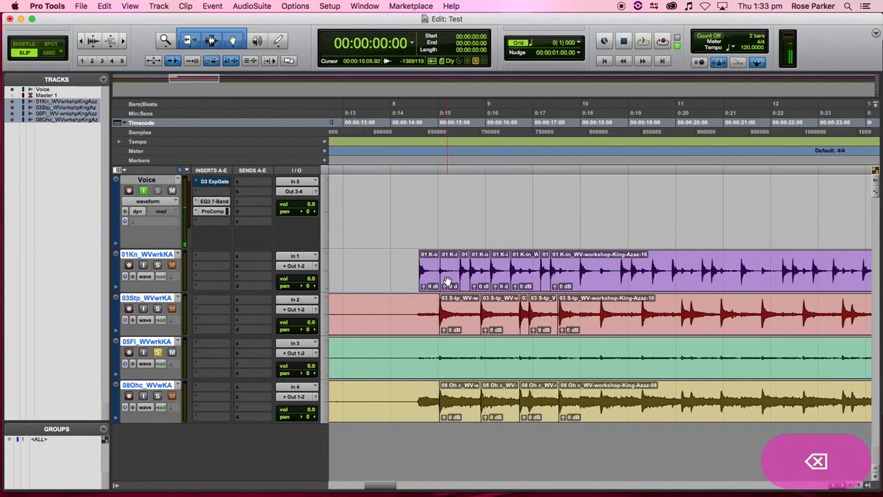
click(447, 282)
key(BackSpace)
click(406, 265)
click(159, 266)
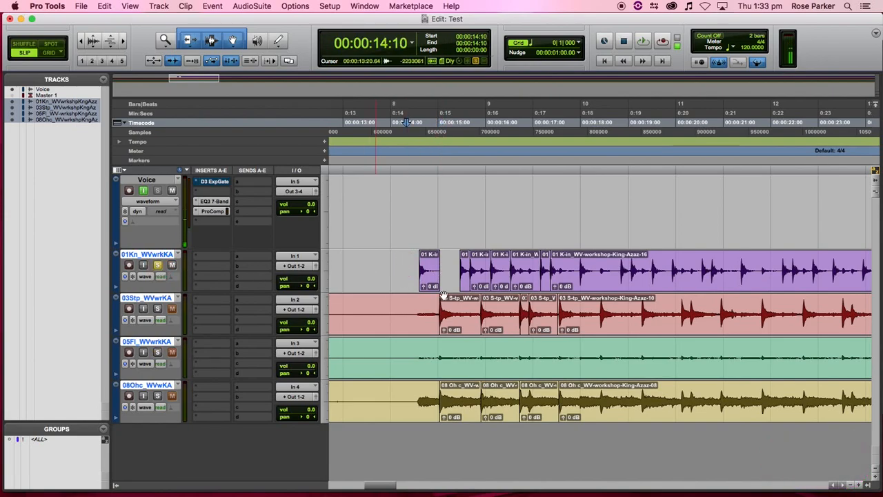
key(space)
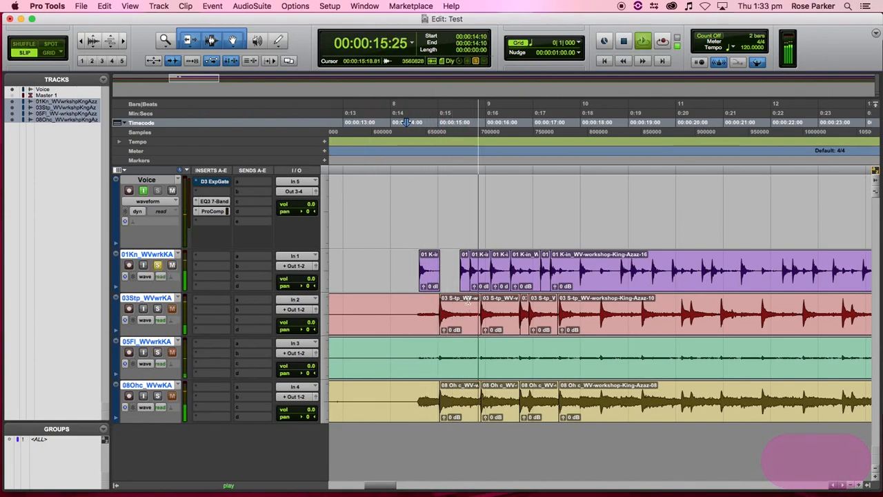
key(space)
click(483, 267)
key(BackSpace)
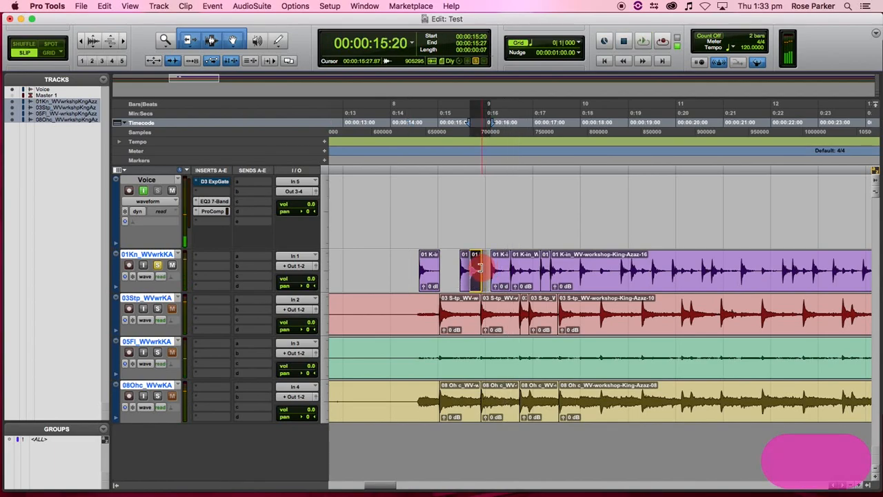
- Shorten the 16:15 kick clip's tail and delete the long remaining kick clip
click(408, 262)
key(space)
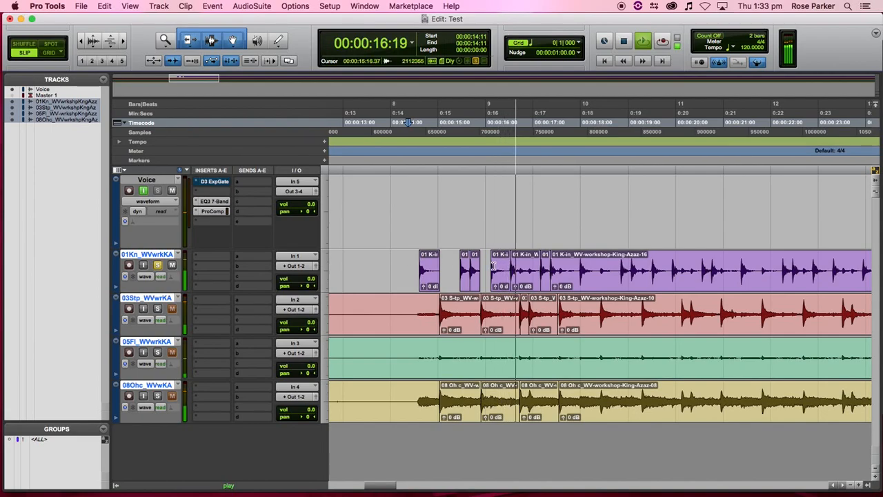
key(space)
click(525, 268)
drag(528, 267, 520, 267)
key(space)
click(531, 268)
key(space)
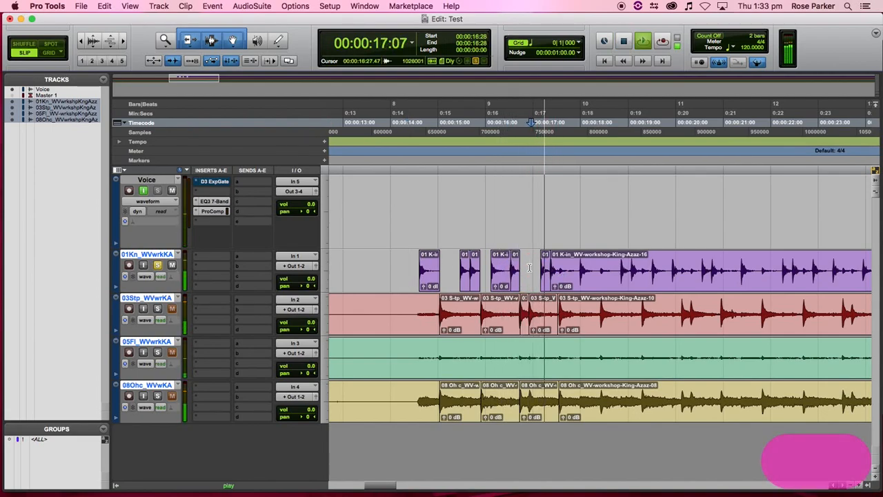
key(space)
click(559, 281)
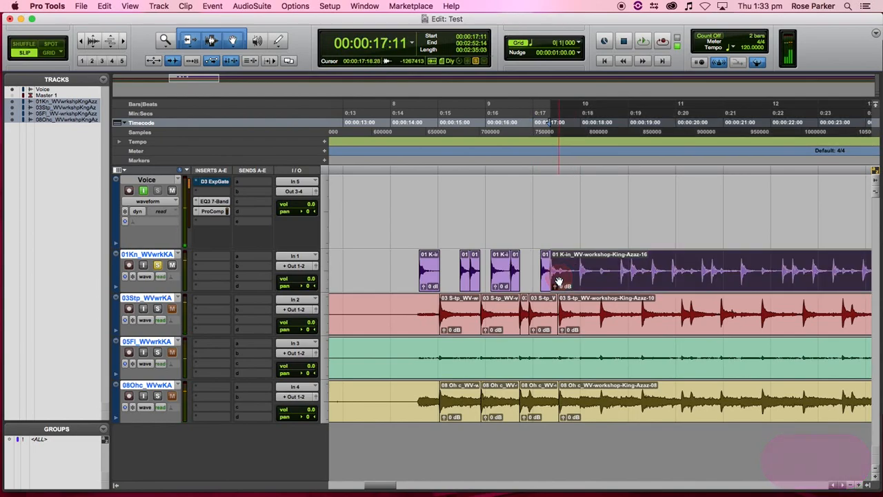
key(BackSpace)
- Delete the extra snare clips and trim the first snare hit's tail, auditioning 03Stp soloed
click(597, 311)
key(BackSpace)
click(405, 319)
key(BackSpace)
drag(477, 313, 460, 315)
key(space)
key(space)
click(158, 309)
- Trim the tails of the second and third snare clips to short hits
key(space)
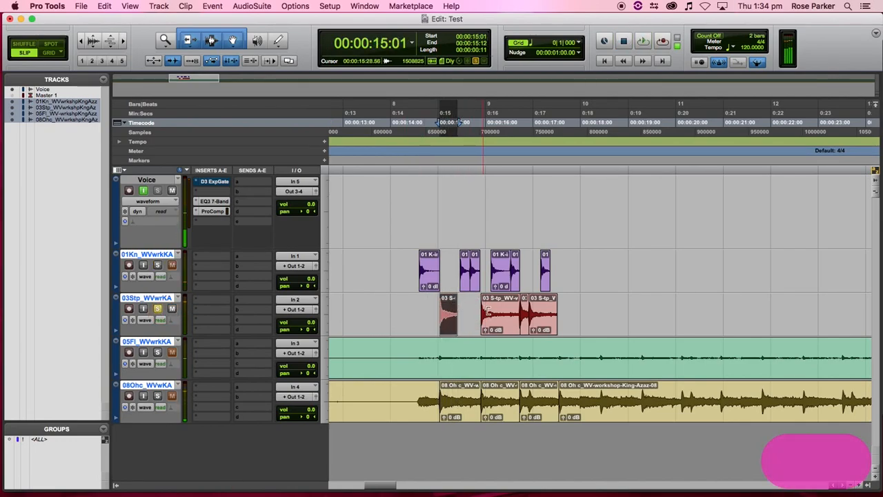
drag(515, 309, 492, 309)
key(space)
key(space)
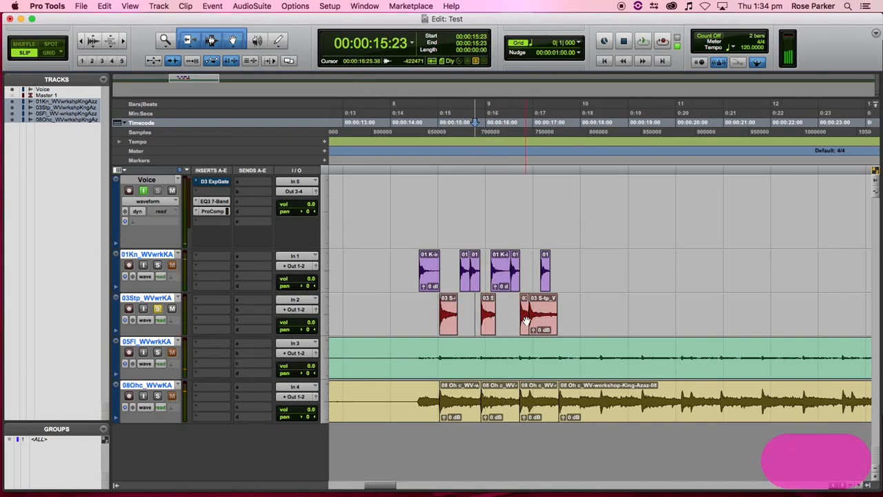
click(525, 321)
key(space)
click(539, 319)
key(space)
key(space)
drag(555, 314, 541, 314)
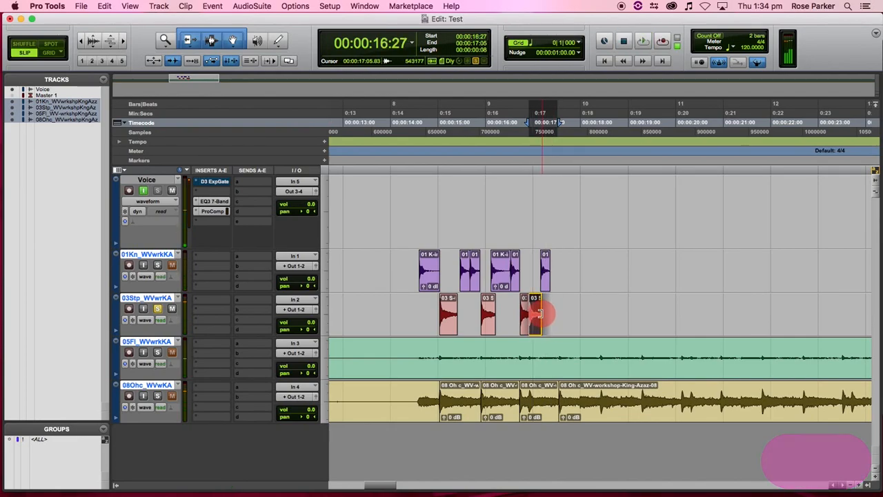
- Delete the leading 05Fl tom region from the session start
click(478, 357)
key(r)
key(r)
key(r)
key(r)
key(shift+Return)
key(BackSpace)
- Delete the long tom clip after the hits, then zoom in and audition the first short tom clip
click(514, 362)
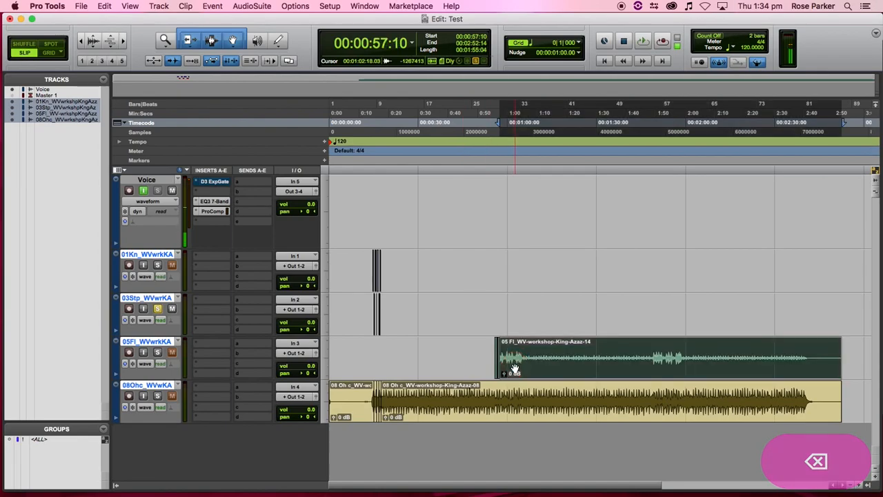
key(BackSpace)
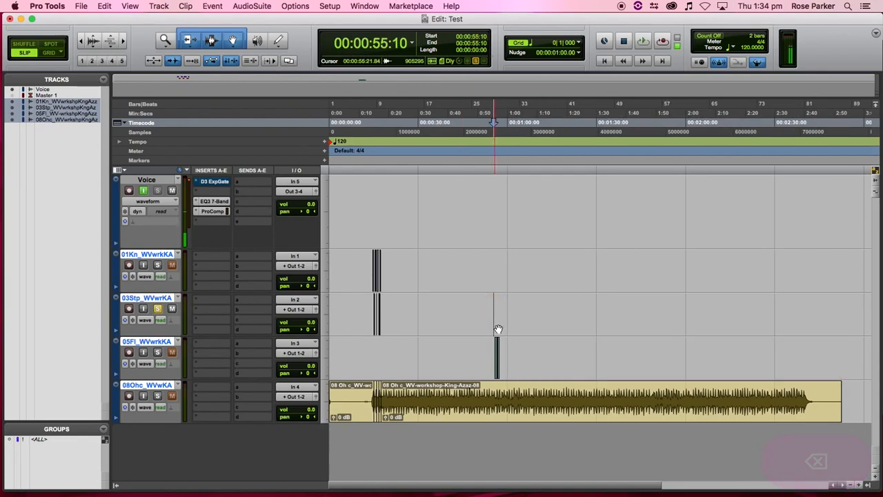
key(t)
key(t)
key(t)
key(t)
key(t)
key(t)
scroll(545, 353, right, 5)
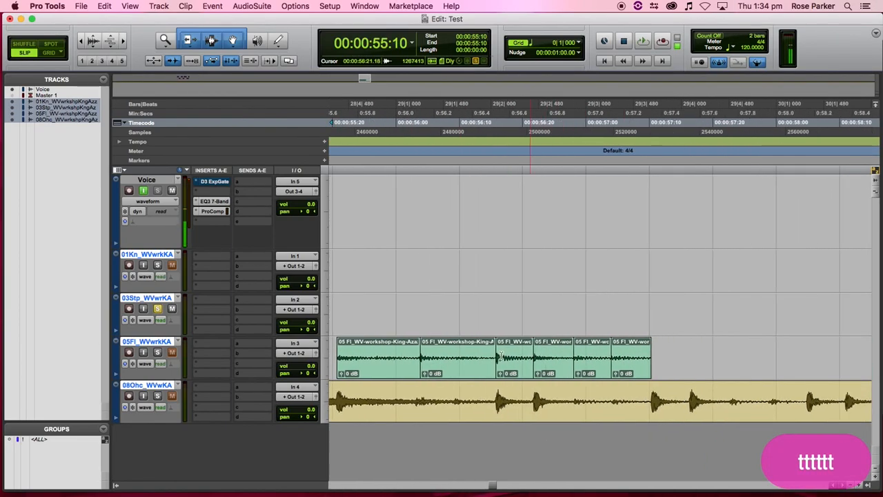
click(428, 364)
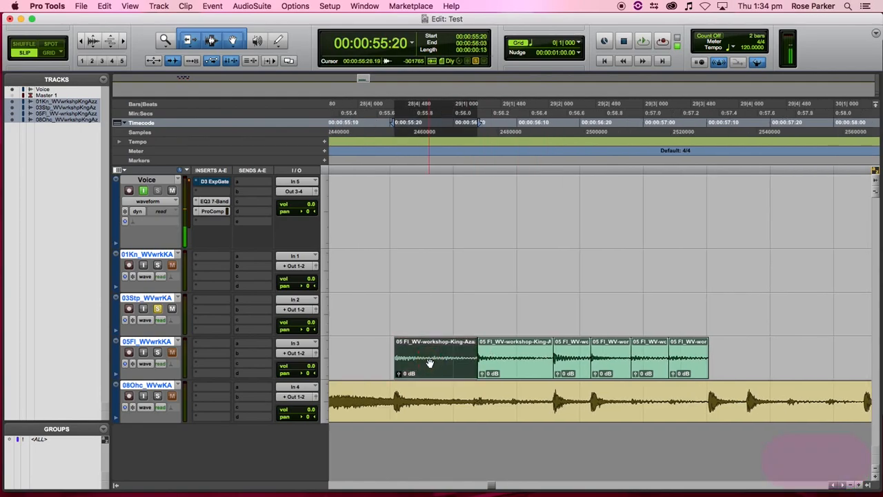
key(space)
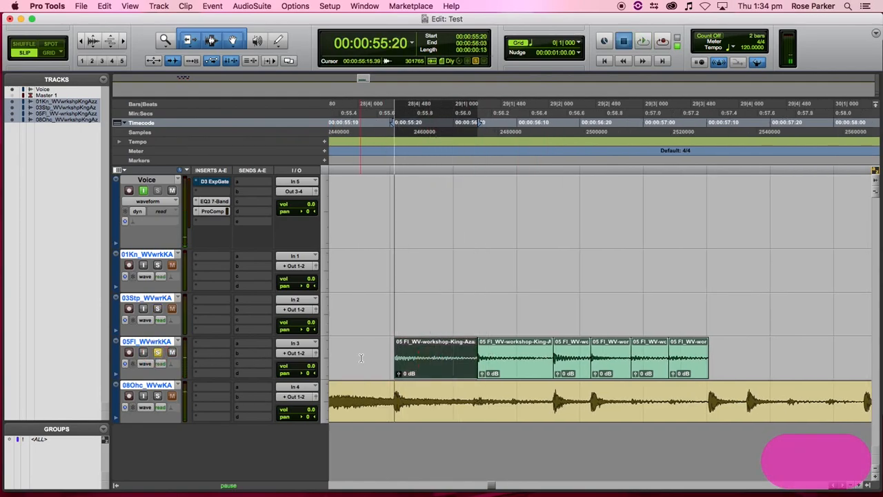
click(407, 356)
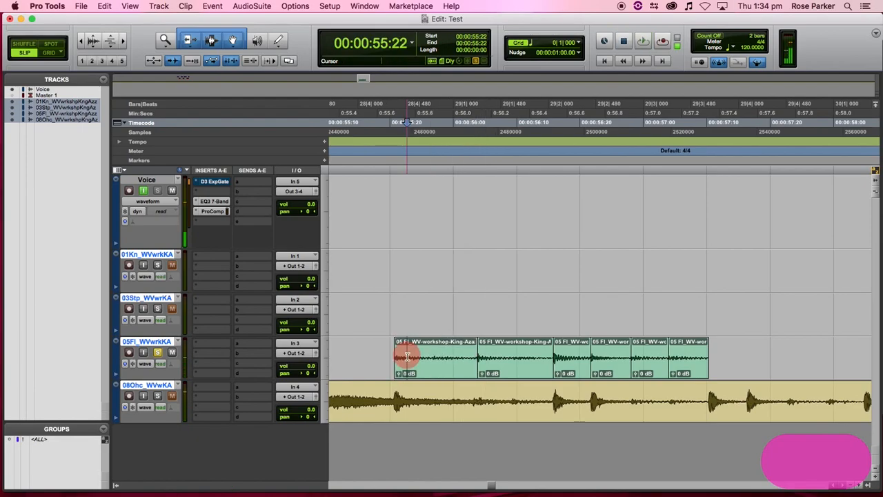
key(Tab)
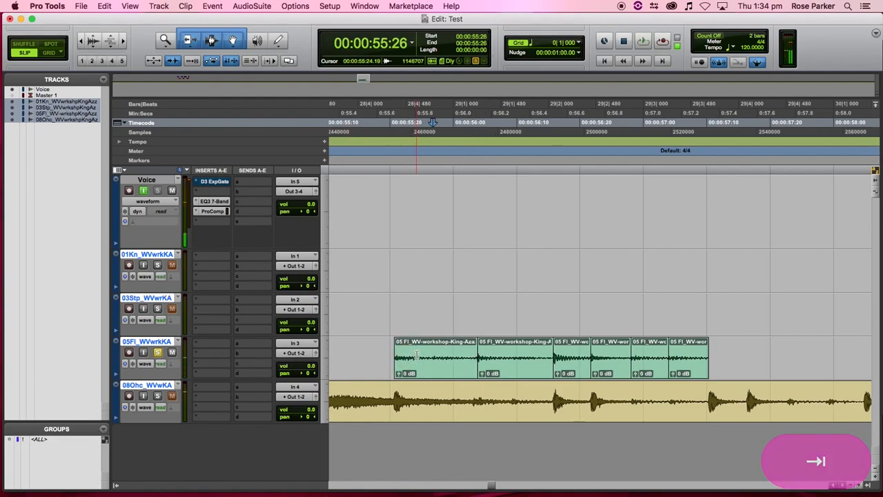
- Enlarge the waveforms and split the 05Fl clip at two more transients
click(92, 39)
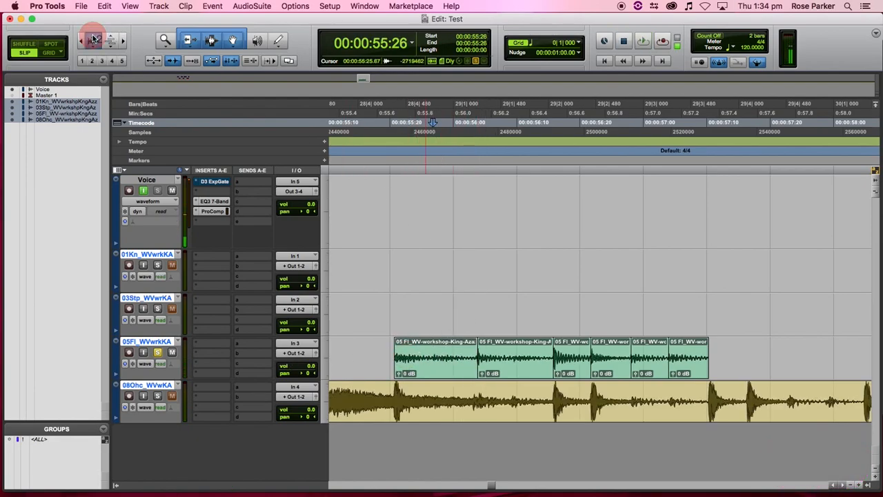
click(92, 39)
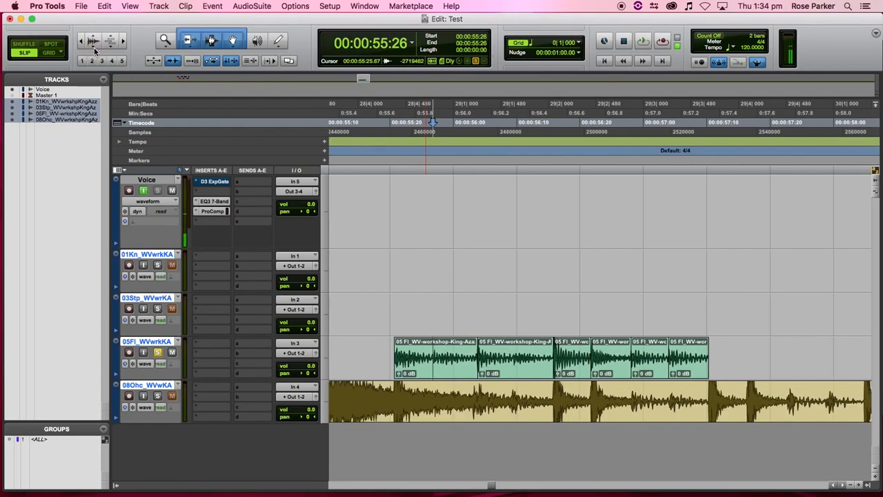
key(b)
click(493, 358)
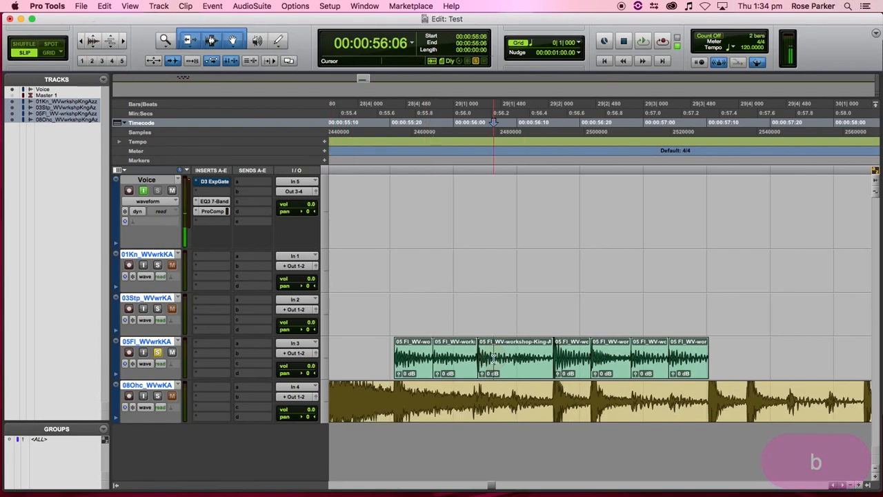
key(Tab)
key(b)
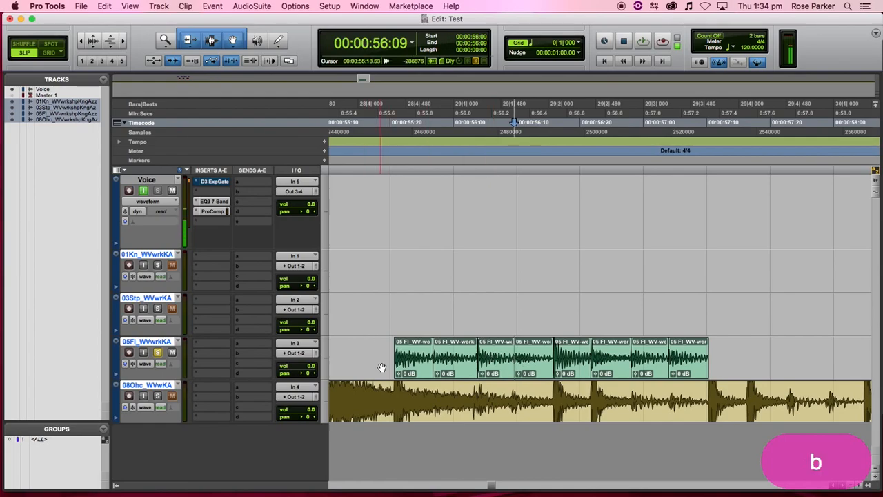
- Slide two 05Fl hit clips left and audition the hits
scroll(382, 368, left, 3)
drag(524, 368, 481, 368)
drag(573, 368, 556, 368)
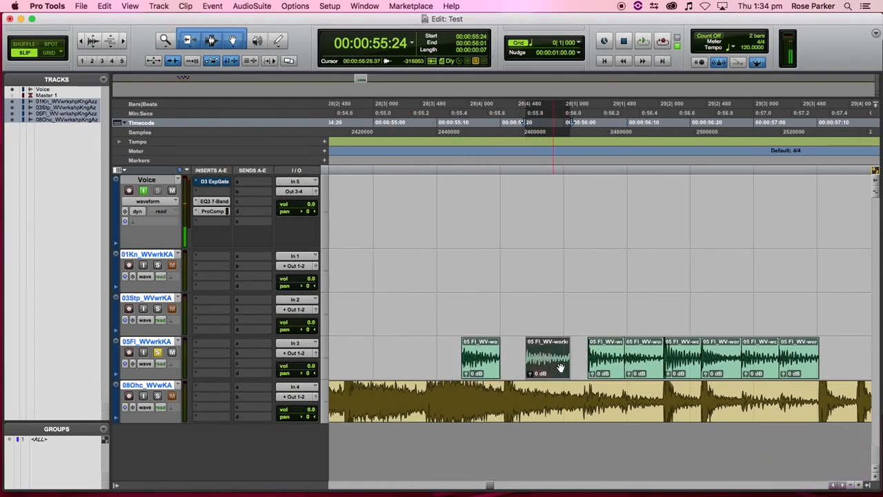
click(596, 368)
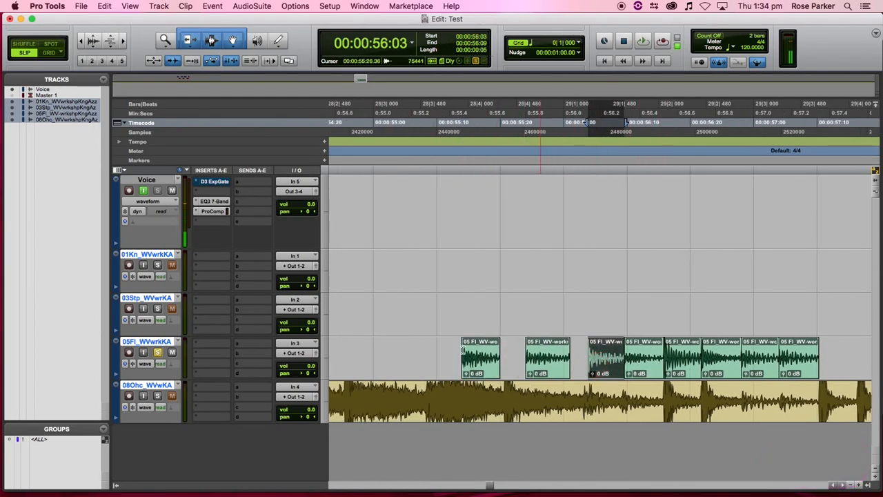
click(394, 342)
key(space)
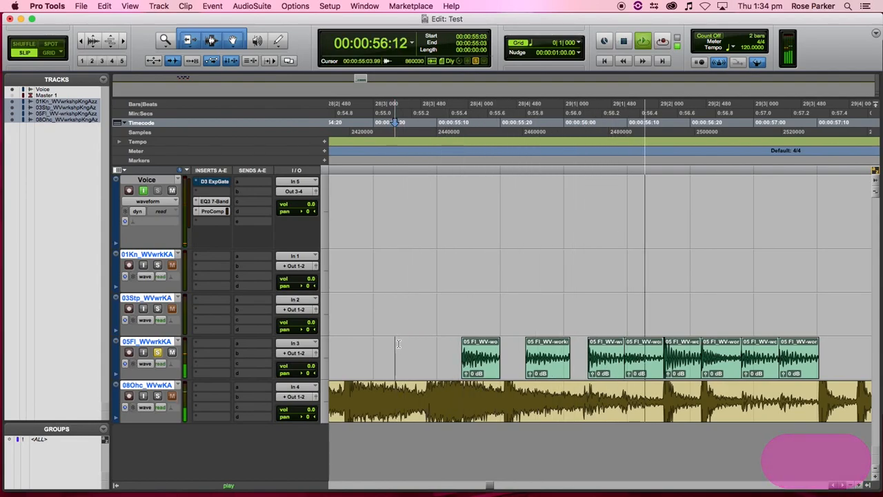
key(space)
drag(508, 355, 482, 355)
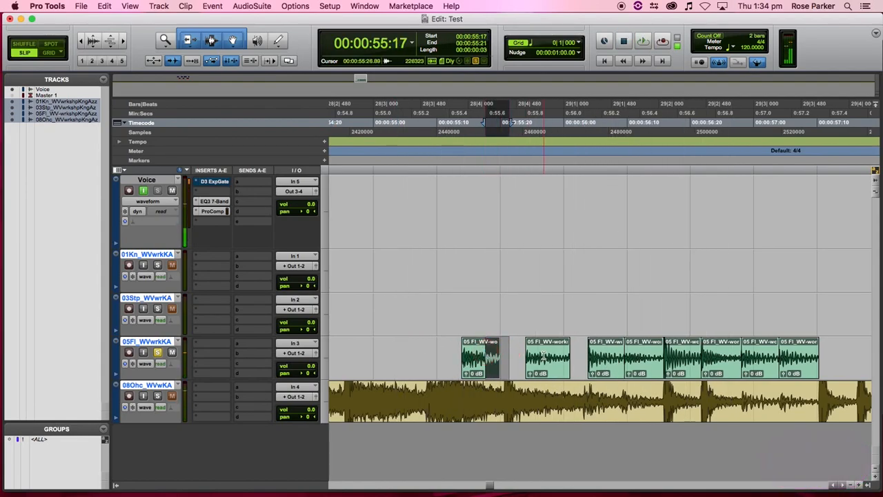
click(518, 355)
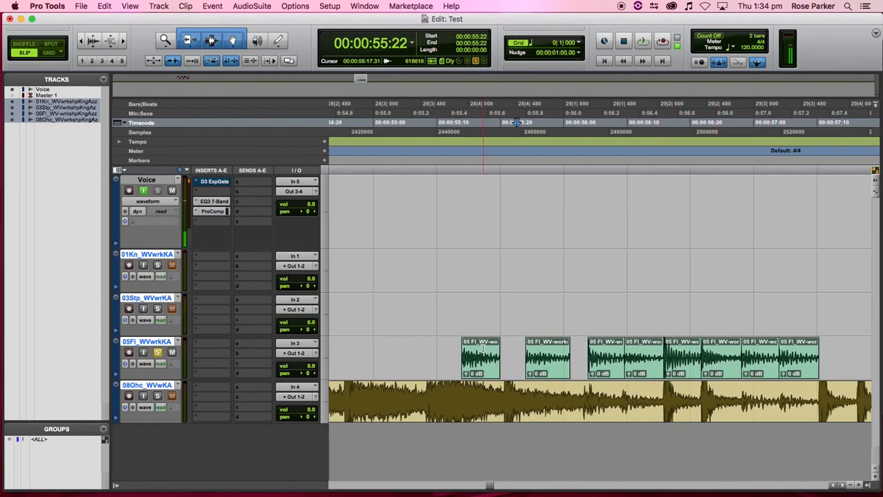
- Spread the 05Fl hit clips apart, moving early hits left and the last two right
drag(491, 365, 397, 367)
drag(569, 368, 531, 367)
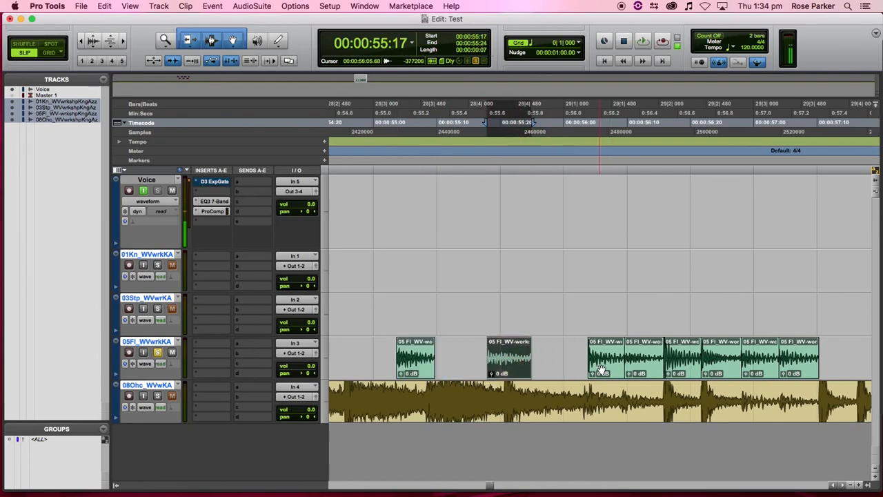
drag(600, 370, 558, 370)
mouse_move(646, 371)
mouse_down()
mouse_move(606, 373)
mouse_move(658, 370)
mouse_up()
drag(793, 369, 841, 369)
drag(761, 369, 794, 370)
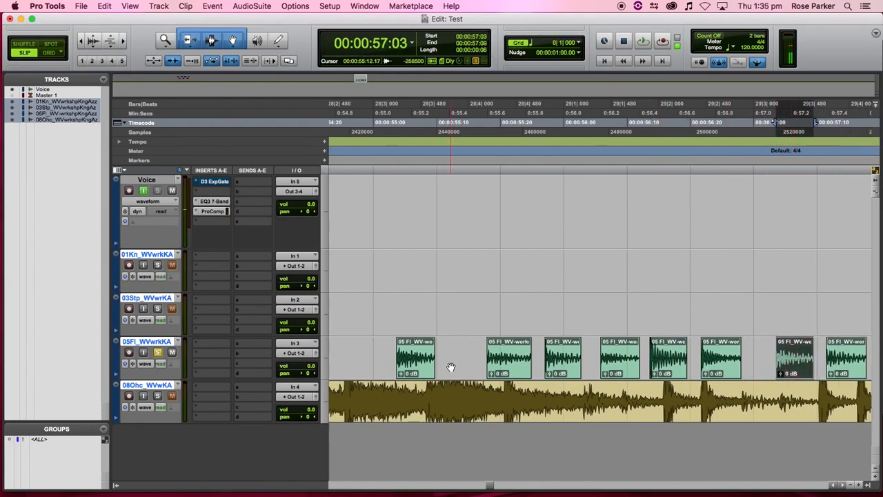
click(560, 354)
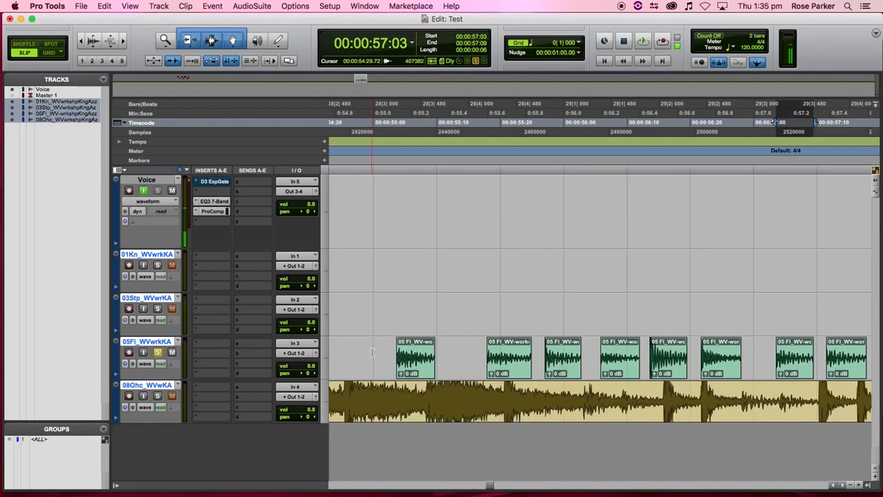
- Move all the 05Fl tom hits to the session start
key(r)
click(511, 371)
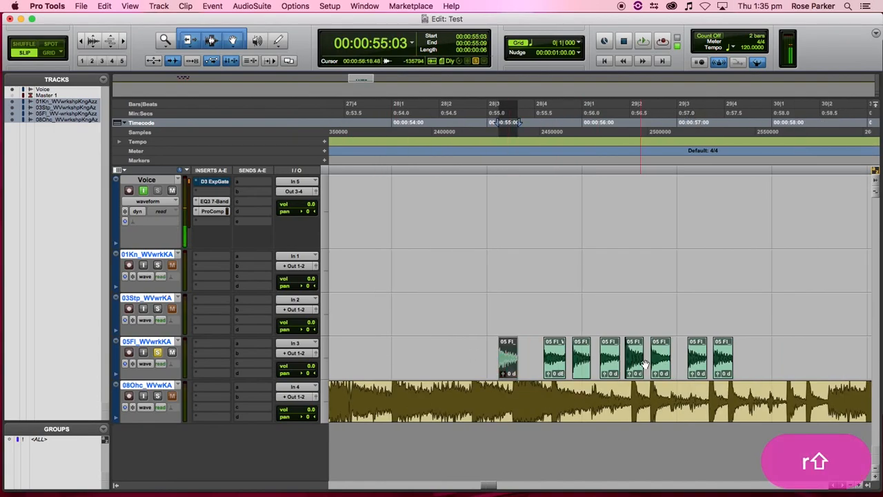
shift+click(713, 371)
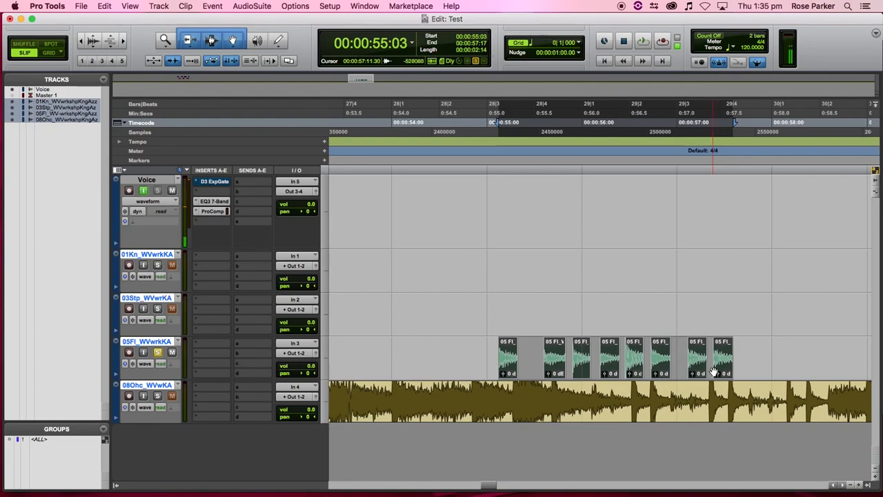
drag(651, 372, 365, 368)
- Move the 01Kn kick and 03Stp snare clips together to the session start
key(r)
key(r)
click(681, 273)
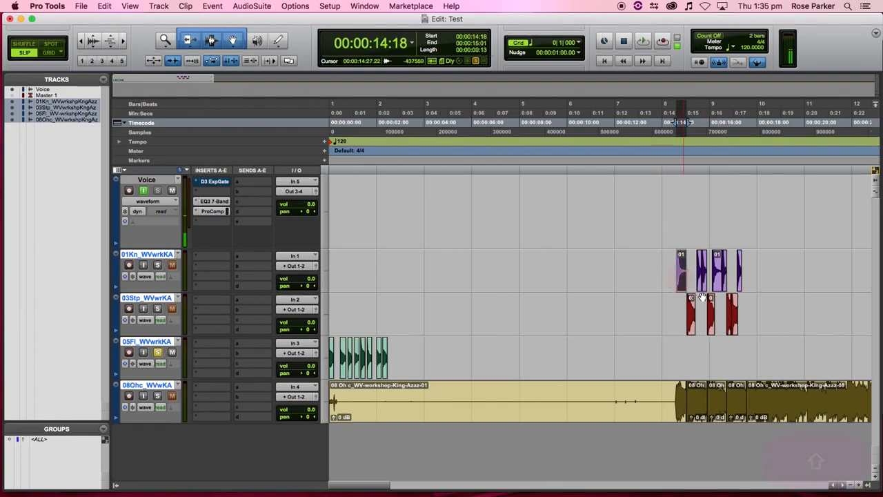
shift+click(732, 324)
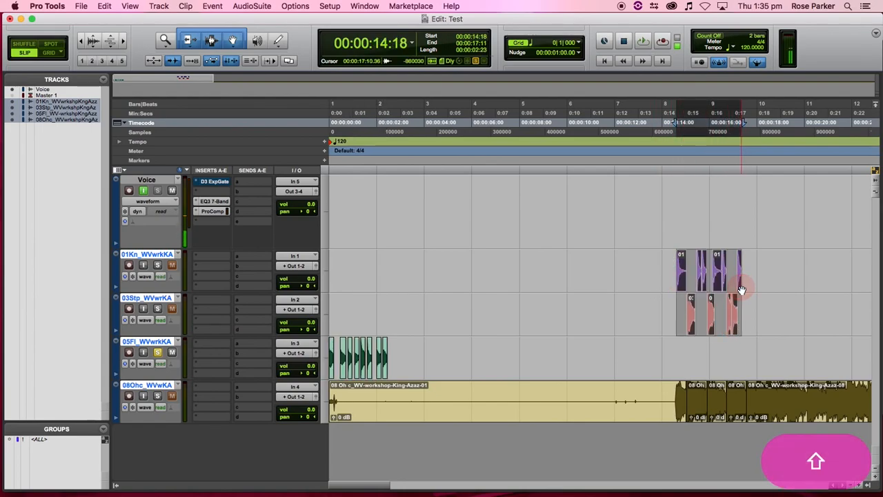
drag(736, 325, 349, 327)
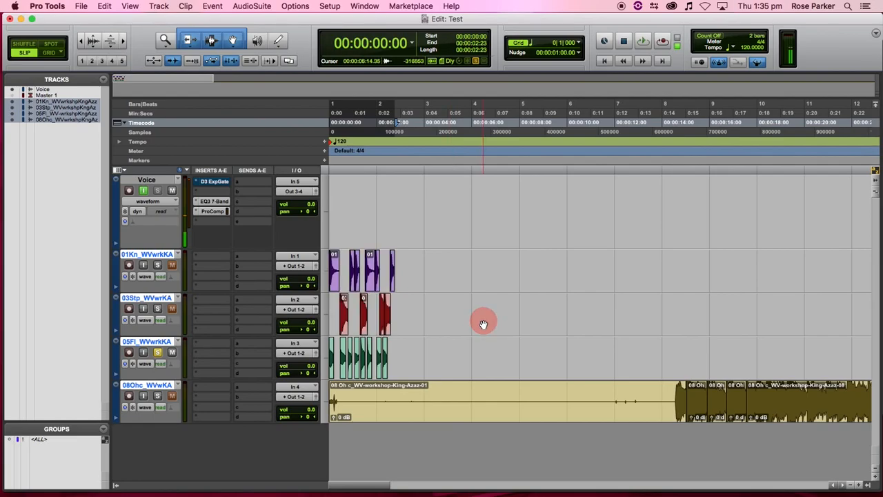
- Delete the two long 08Ohc overhead clips
click(598, 383)
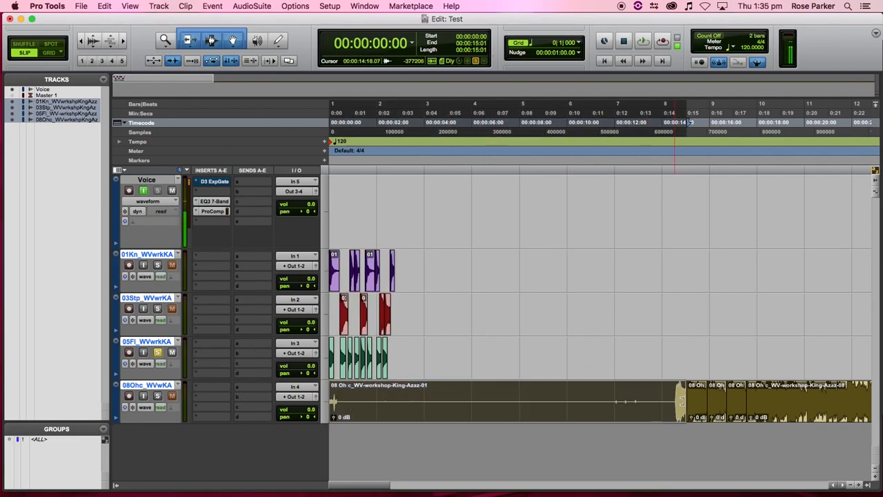
key(BackSpace)
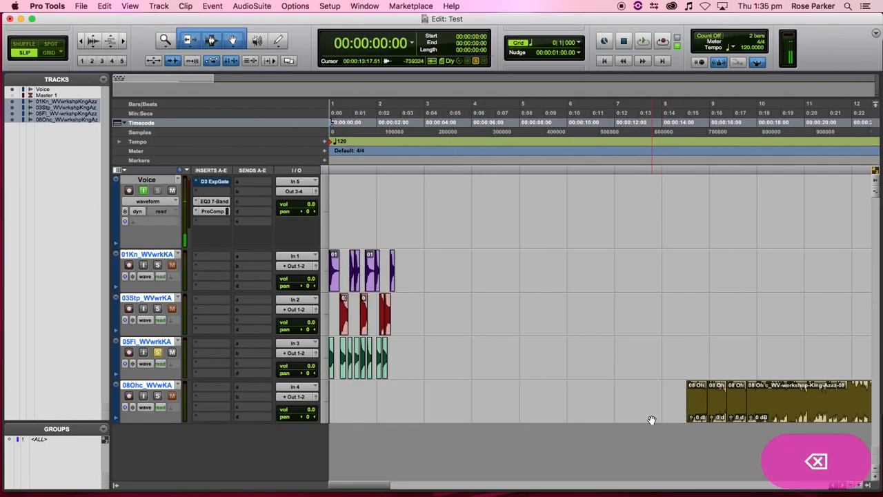
click(761, 410)
key(BackSpace)
- Move the three short 08Ohc clips to the session start and return the edit point there
click(734, 415)
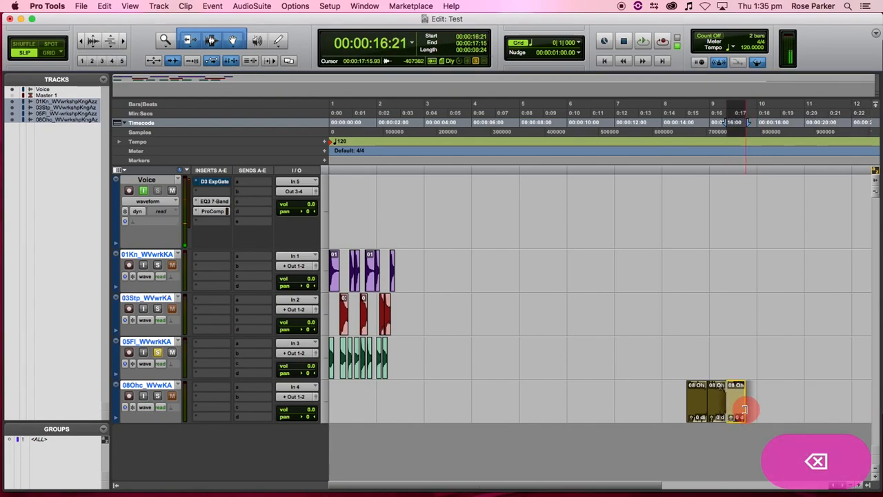
shift+click(696, 412)
drag(718, 412, 207, 394)
click(432, 384)
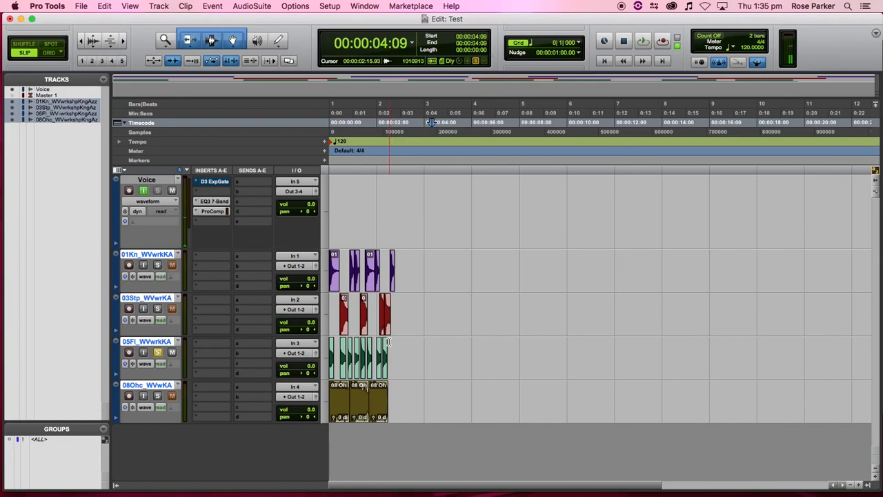
click(333, 208)
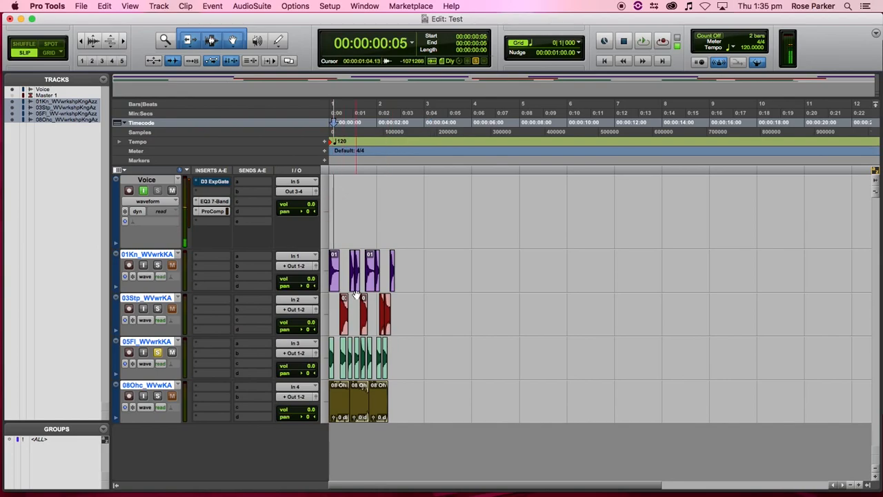
- Solo the 01Kn kick track, nudge a kick clip earlier and trim the long first kick clip shorter
key(t)
key(t)
click(158, 265)
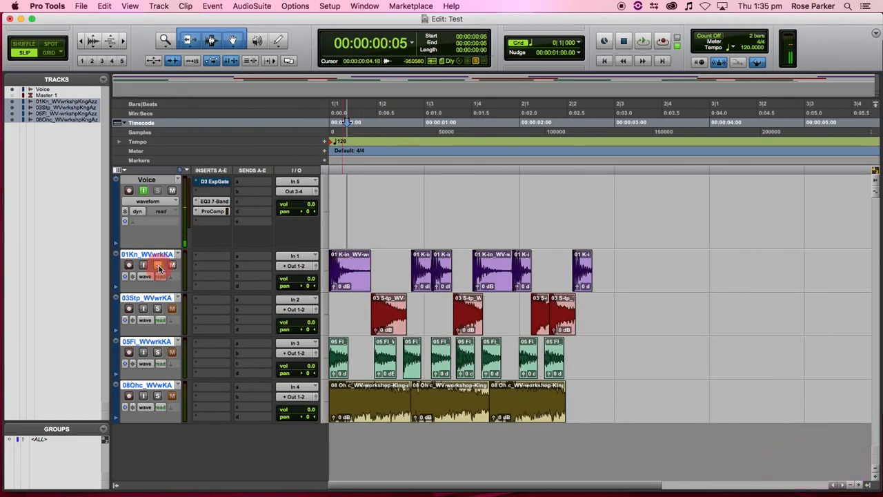
drag(423, 285, 414, 285)
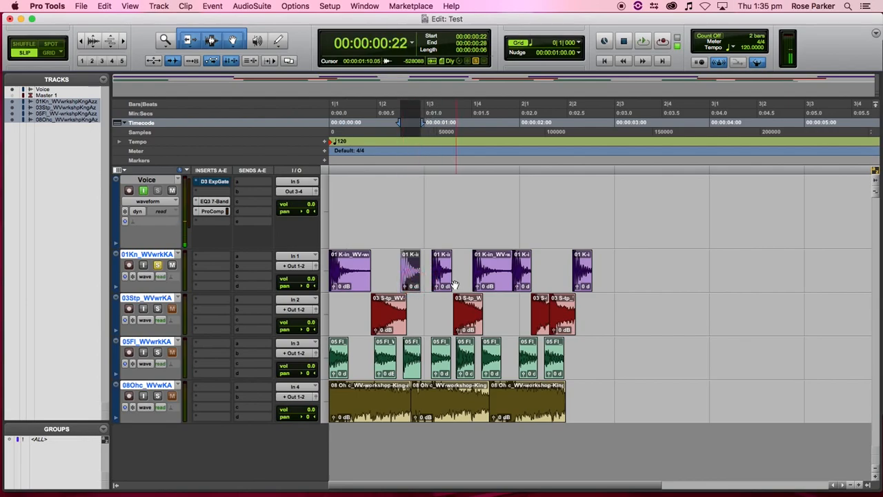
click(497, 279)
drag(511, 270, 502, 270)
key(Return)
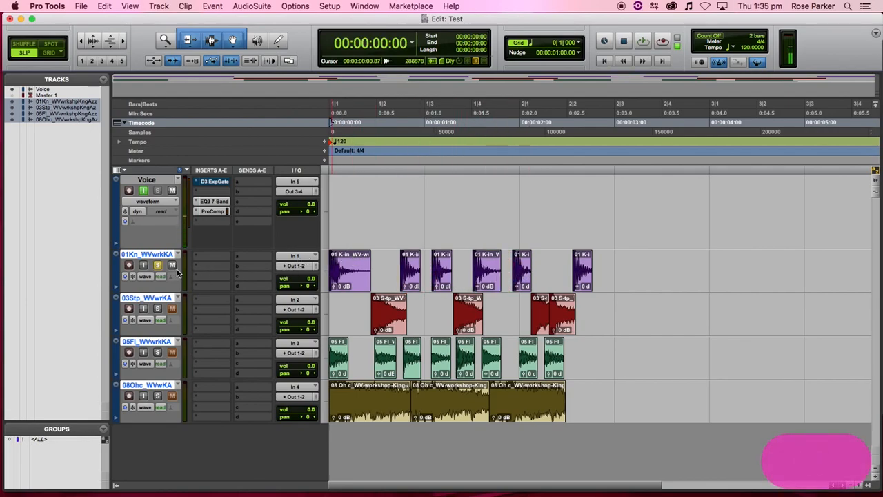
key(space)
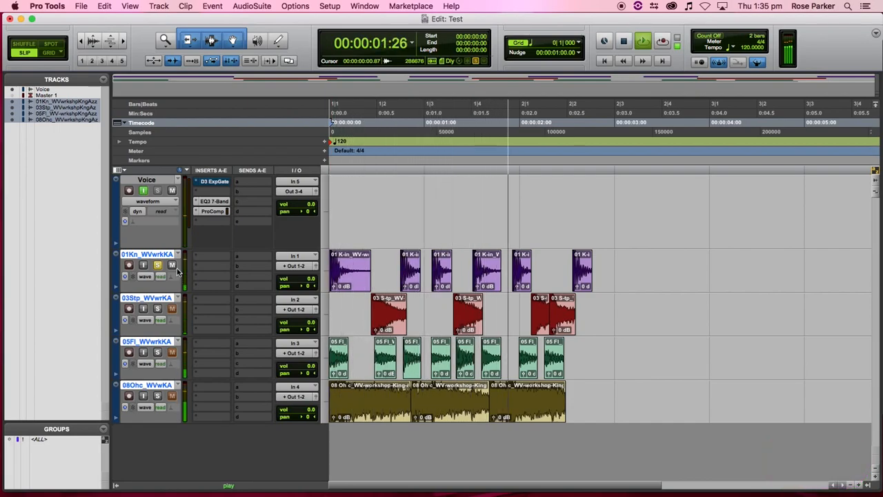
key(space)
- Solo the 03Stp snare and 05Fl tracks and move a small snare clip slightly earlier
click(157, 308)
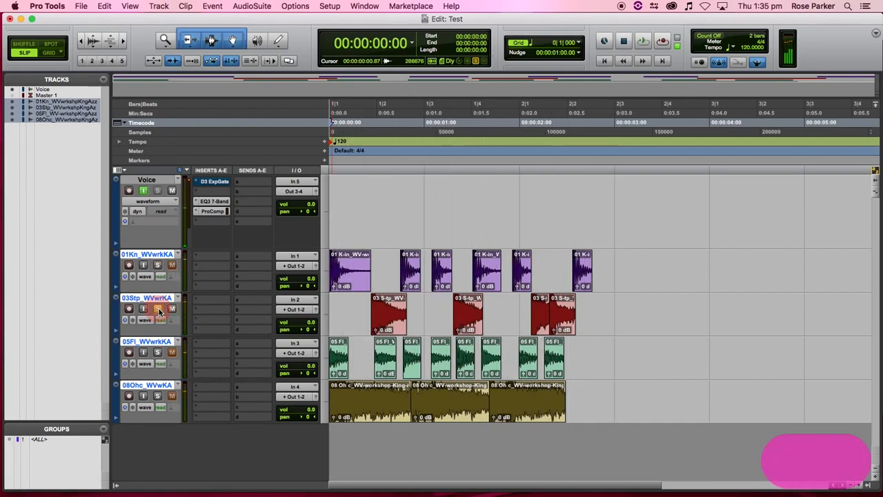
key(space)
drag(530, 330, 513, 330)
key(space)
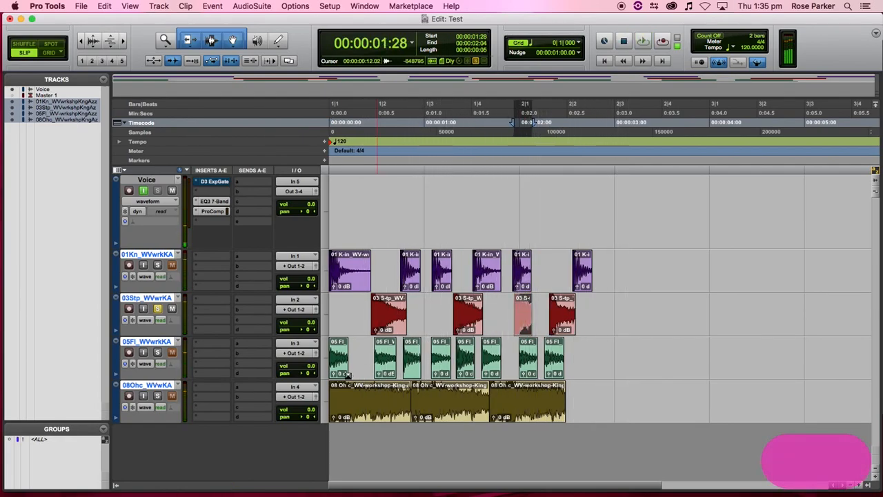
click(158, 352)
key(space)
key(space)
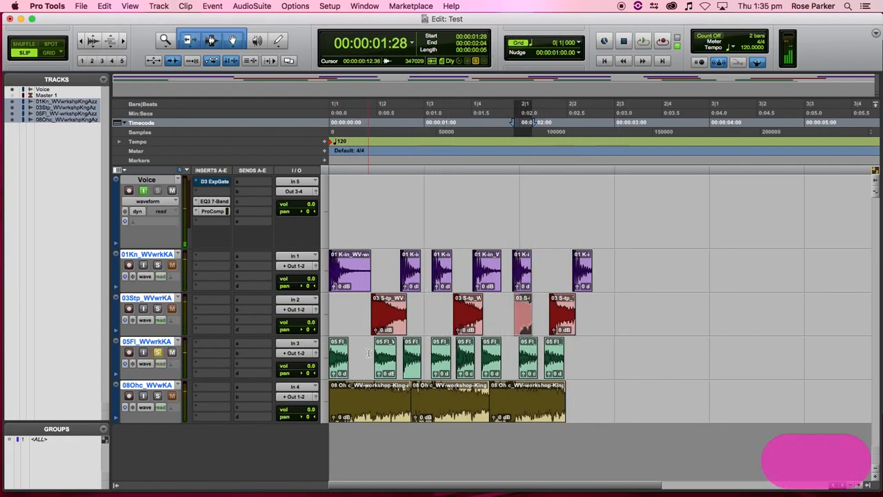
key(Return)
key(space)
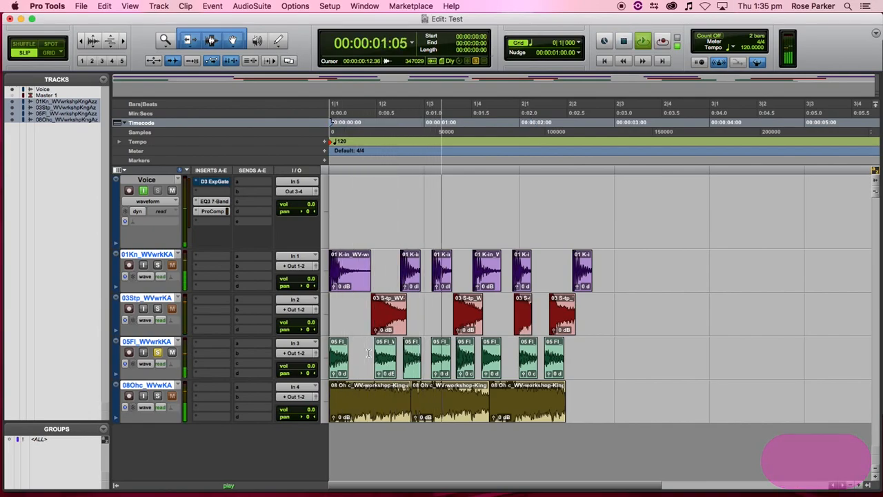
key(space)
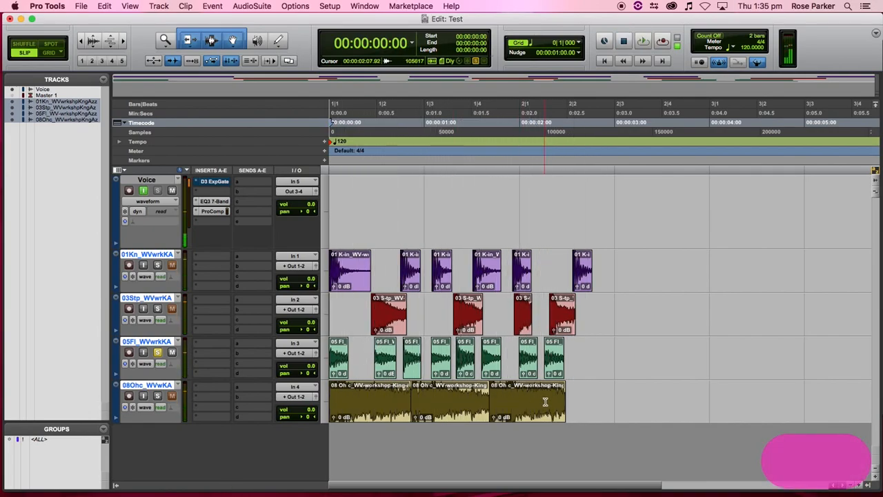
- Move the second and third 08Ohc overhead clips further right and solo the overhead track
drag(526, 412, 567, 412)
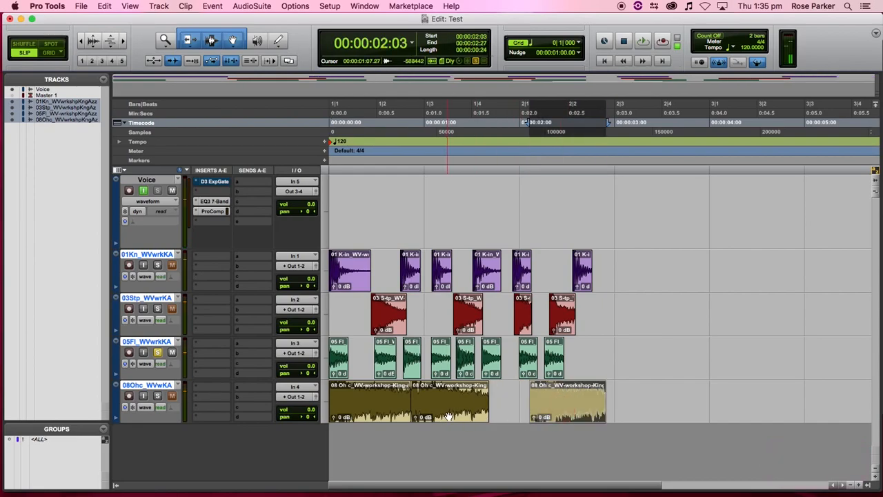
drag(447, 418, 473, 412)
click(158, 396)
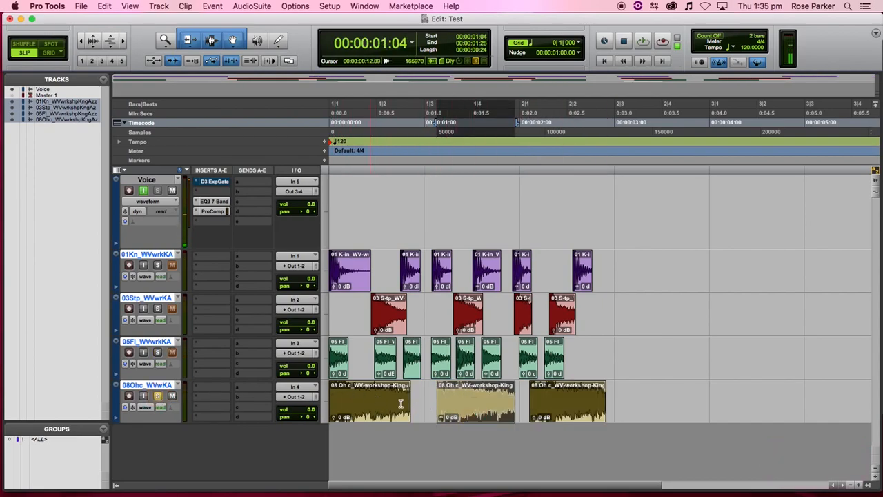
key(space)
- Shorten the second overhead clip, draw a long fade-out across it, and extend it to about 0:01.5
key(space)
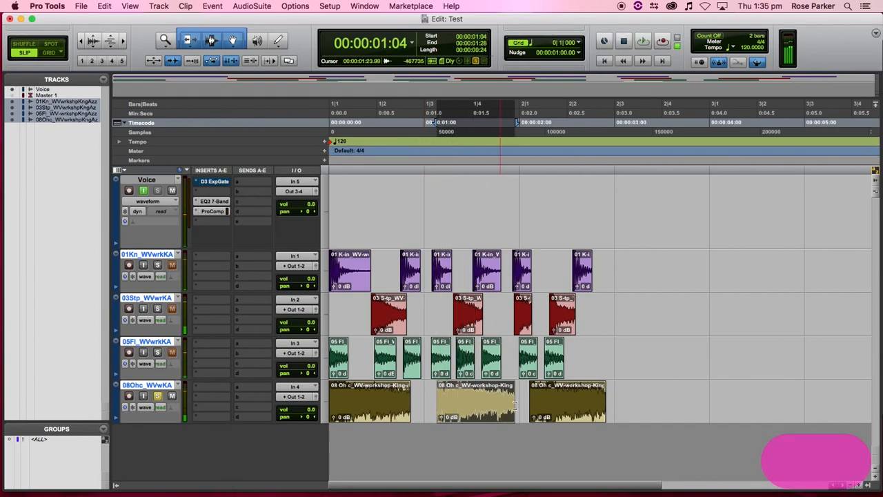
drag(509, 399, 469, 400)
click(522, 412)
key(space)
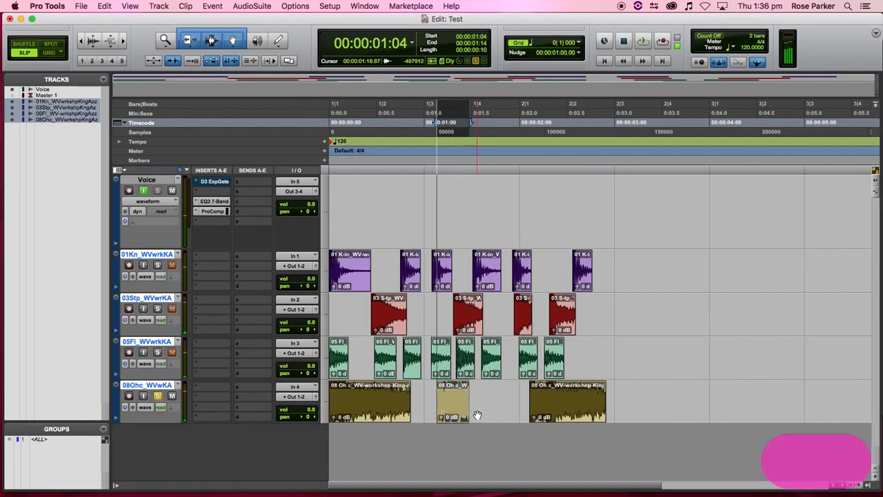
key(space)
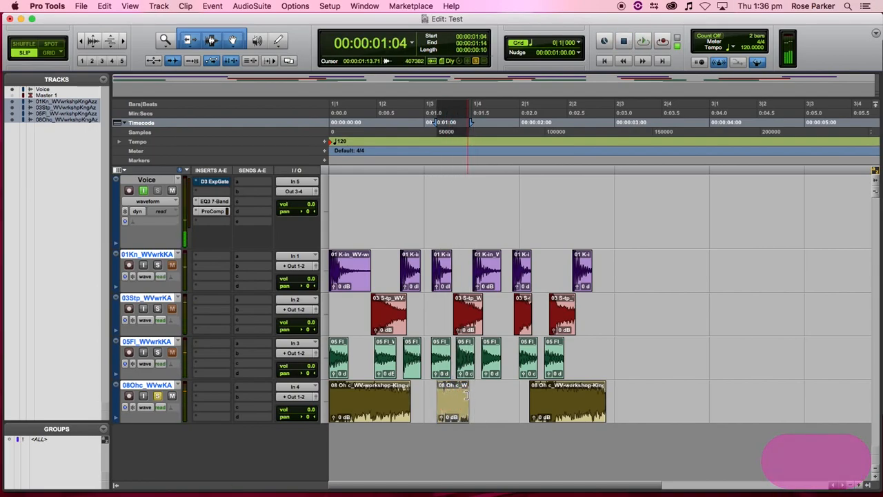
drag(466, 386, 438, 397)
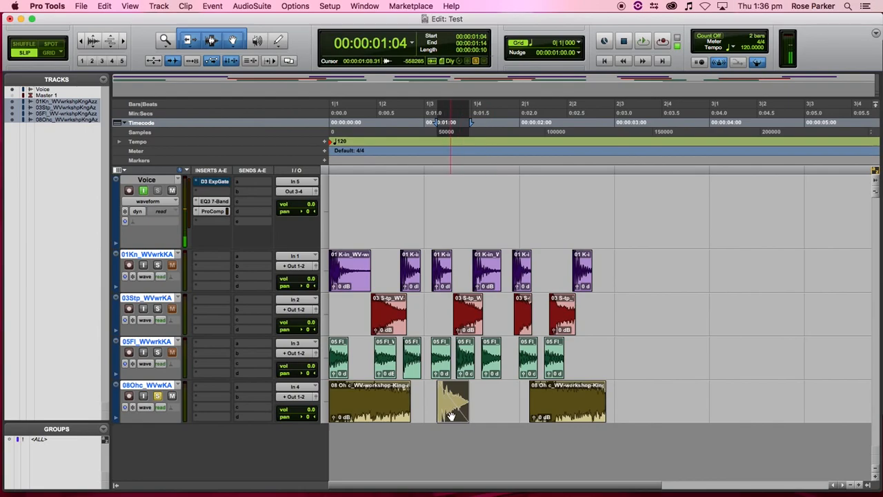
key(space)
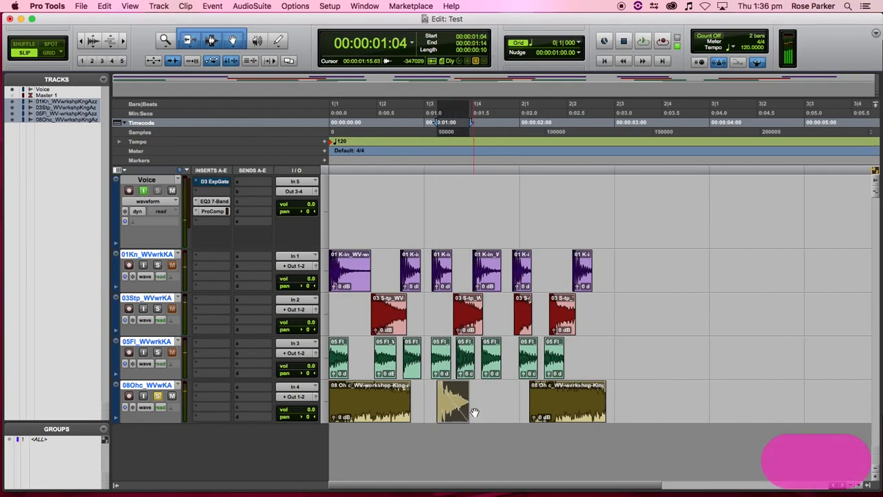
drag(455, 412, 484, 412)
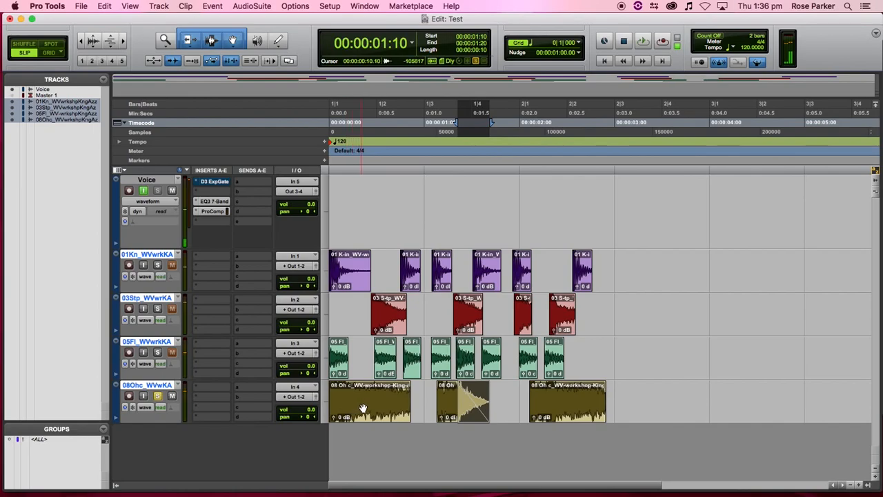
click(625, 344)
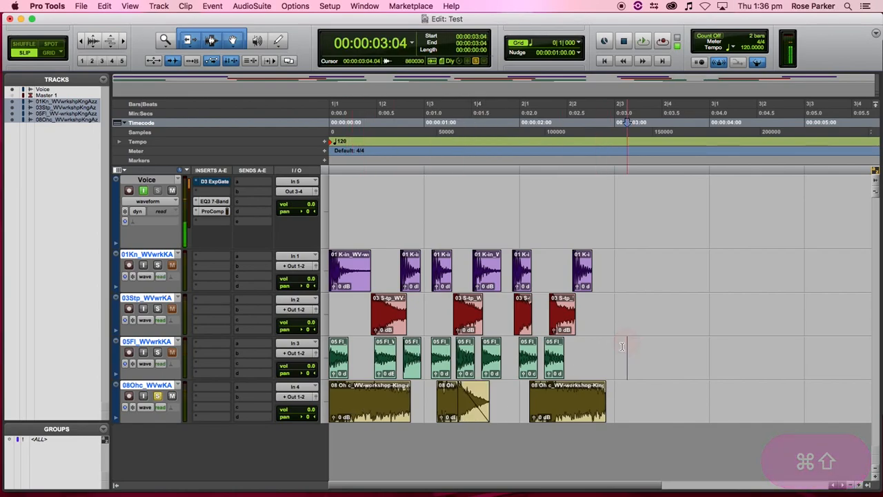
mouse_move(565, 494)
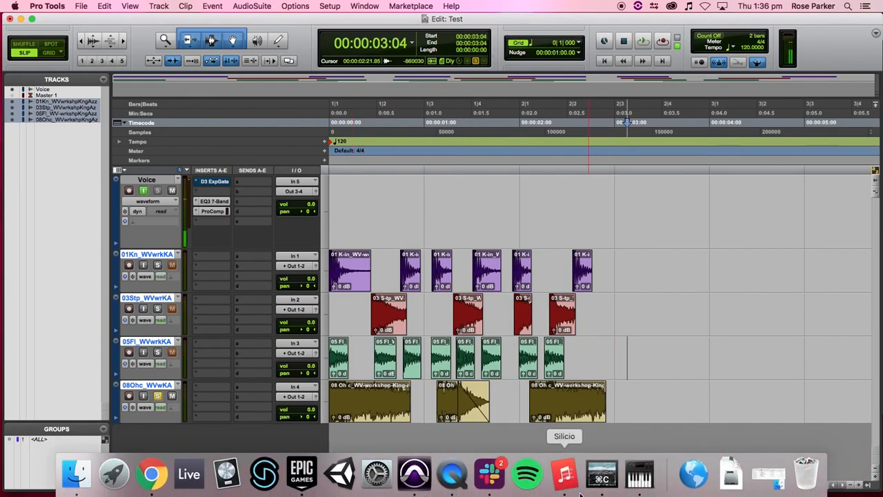
click(151, 473)
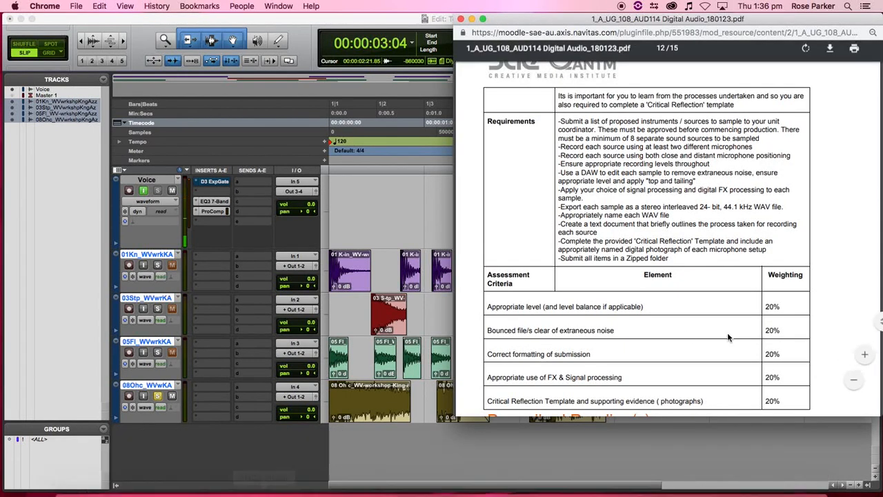
drag(578, 191, 641, 194)
click(650, 195)
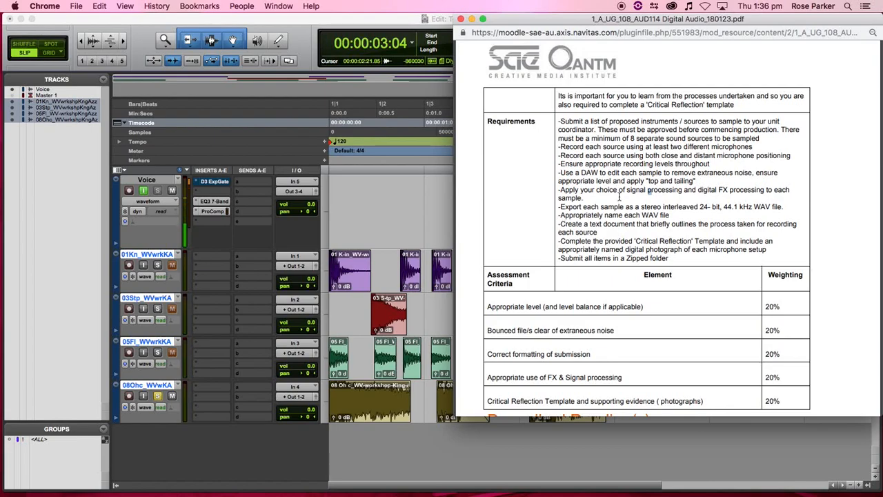
scroll(619, 198, down, 1)
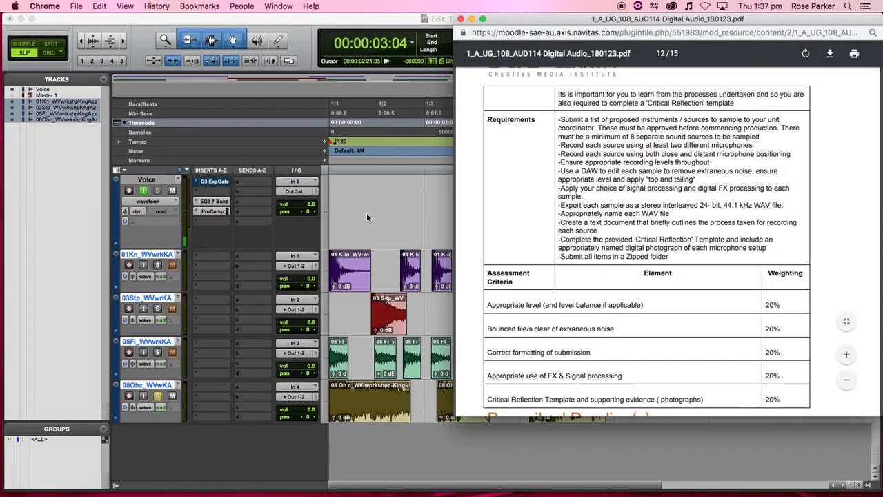
click(388, 223)
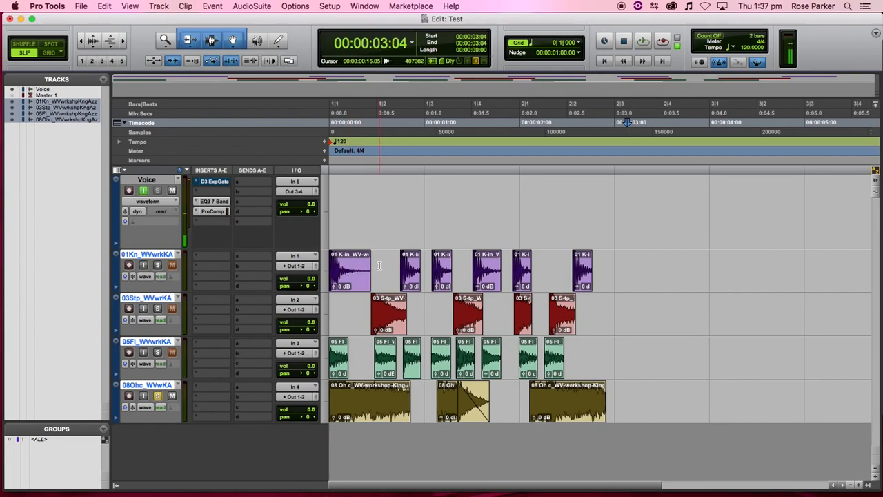
- Select the first kick clip and set the edit point at 0:00:00:21 to zoom in there
click(357, 284)
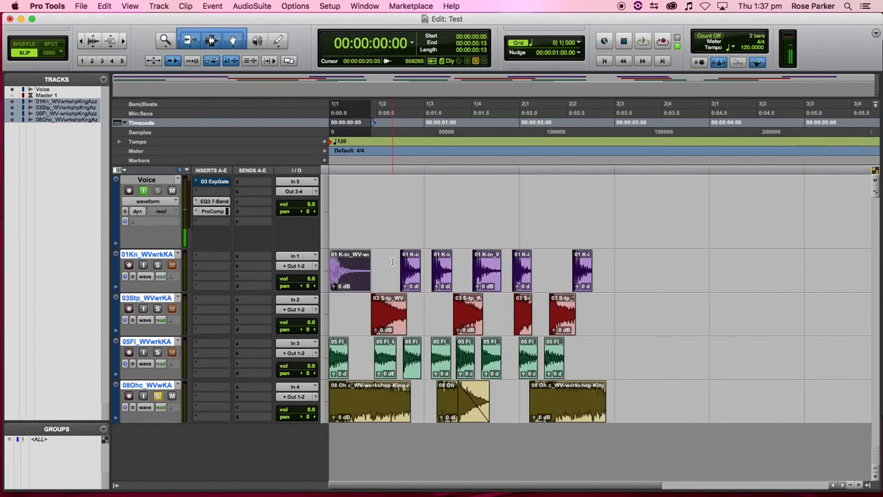
click(398, 196)
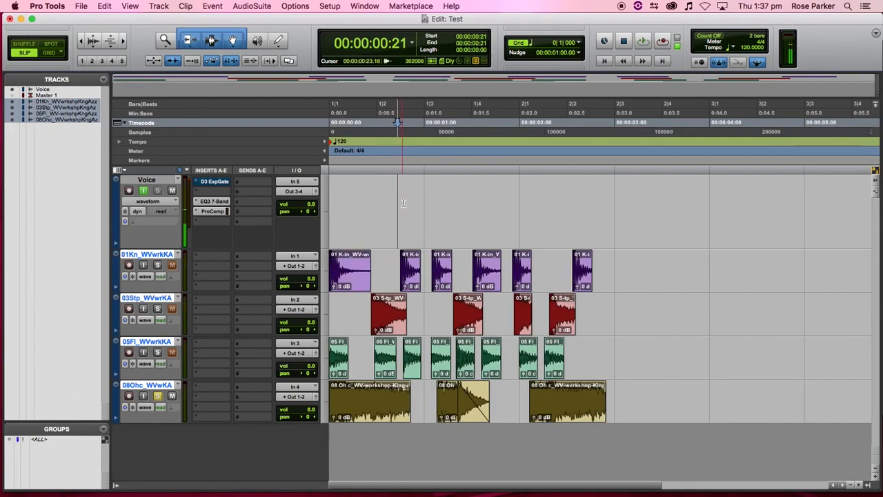
scroll(386, 227, right, 3)
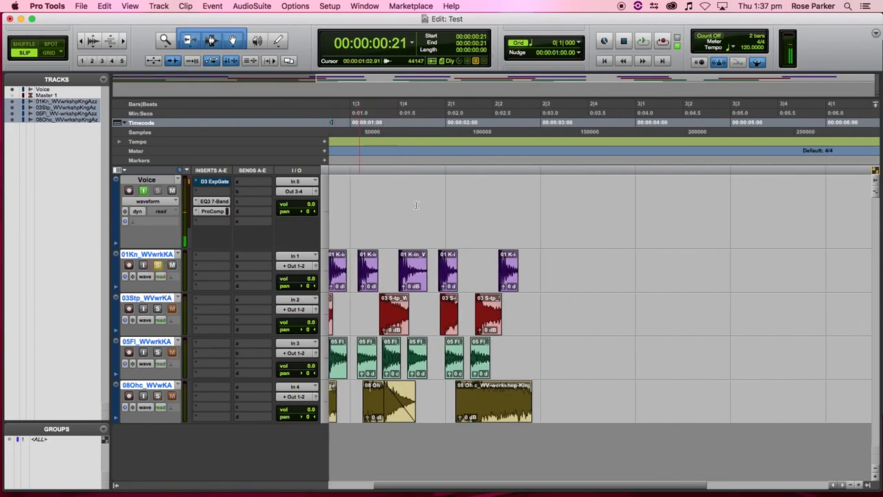
- Zoom in closely on the second kick clip's start and make the waveforms taller
key(t)
key(t)
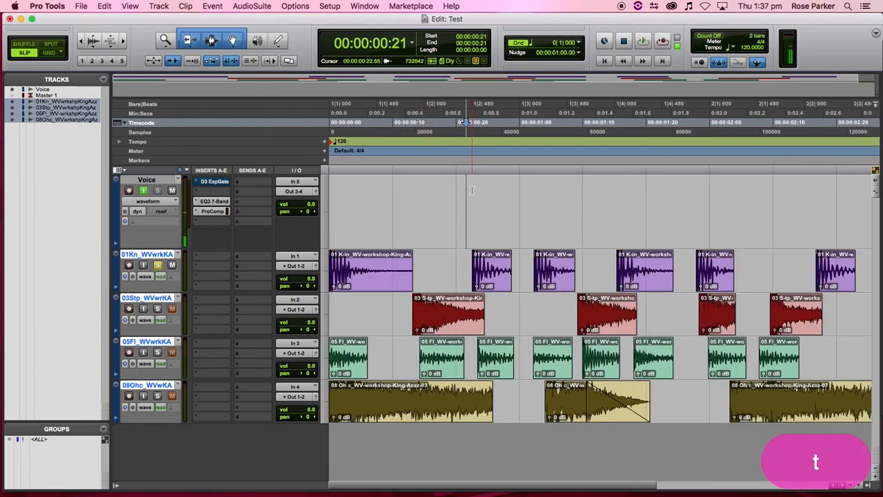
key(t)
key(t)
key(t)
key(t)
key(t)
key(t)
key(t)
key(t)
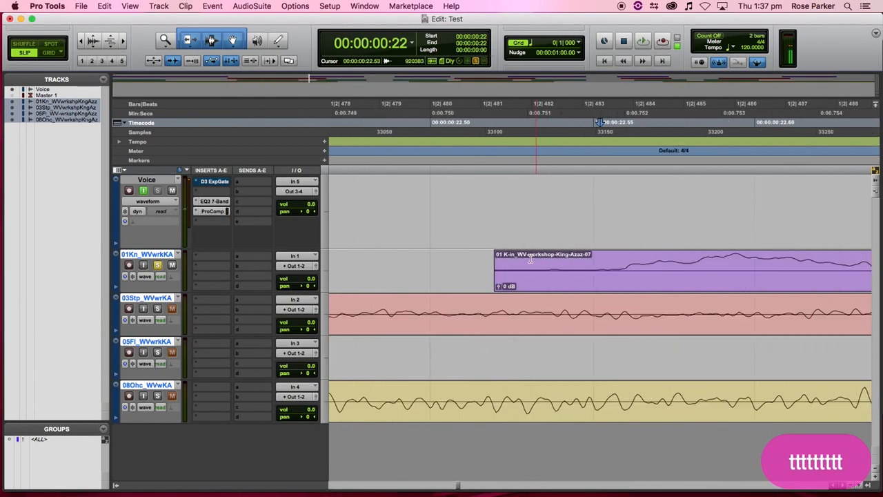
key(t)
click(95, 39)
click(95, 39)
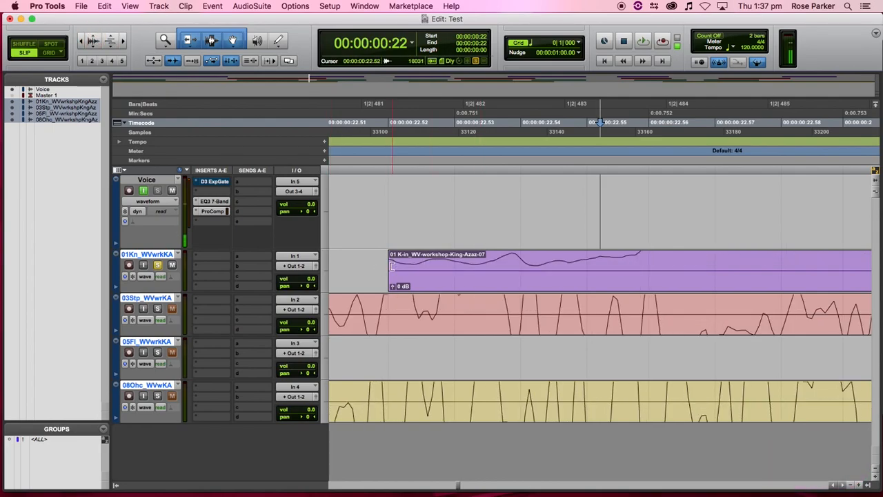
key(t)
scroll(407, 269, left, 5)
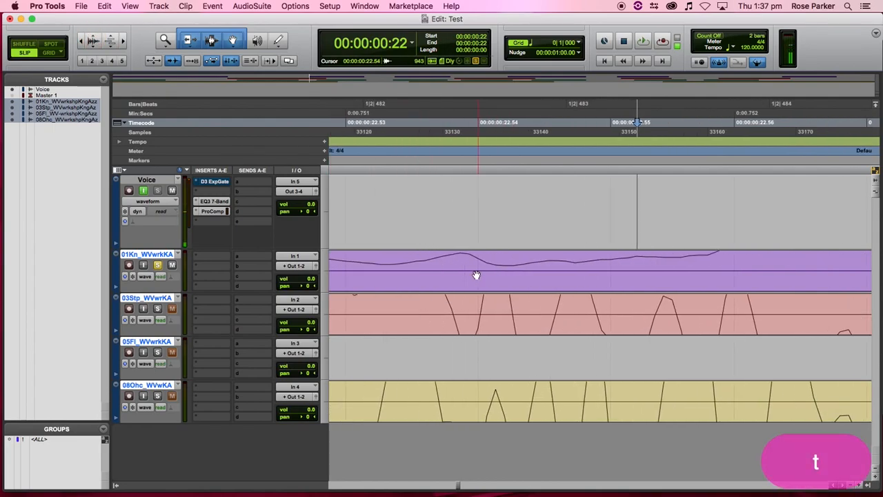
- Extend the second kick clip's start earlier, add a short fade-in at about 00:00:00:22.50, and zoom out
drag(528, 263, 715, 277)
scroll(663, 284, right, 5)
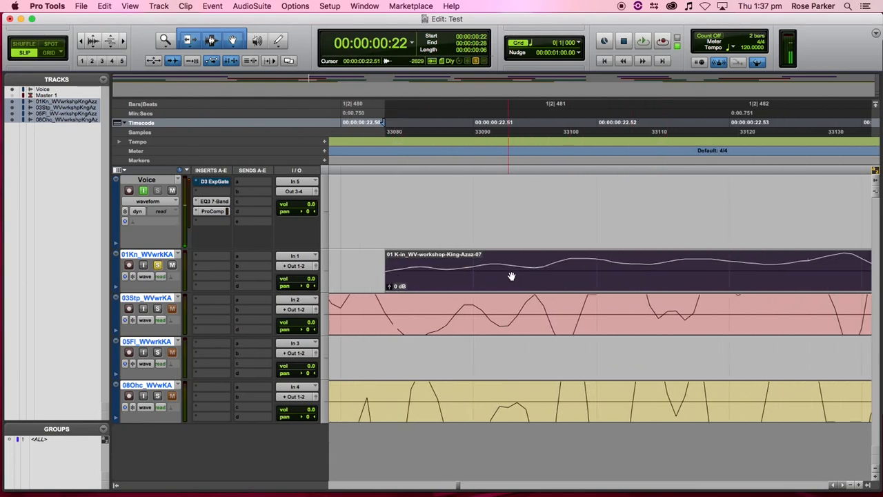
scroll(511, 276, right, 9)
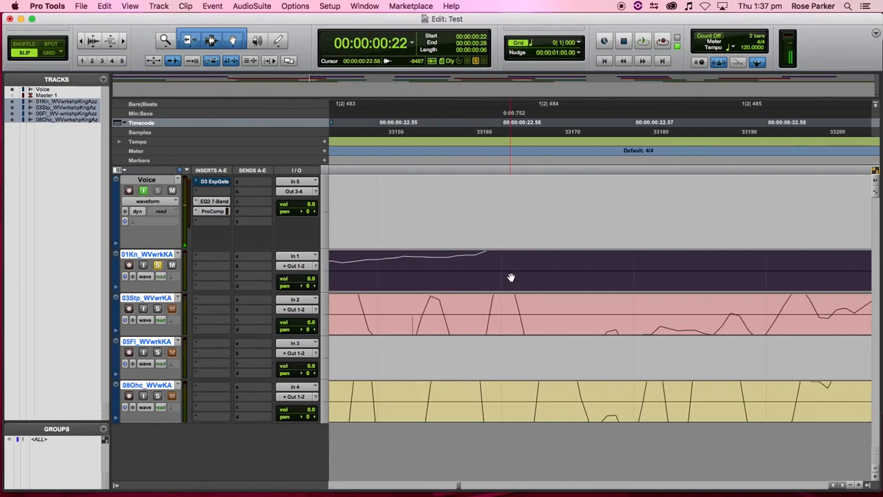
scroll(511, 277, left, 8)
scroll(511, 276, left, 1)
click(355, 253)
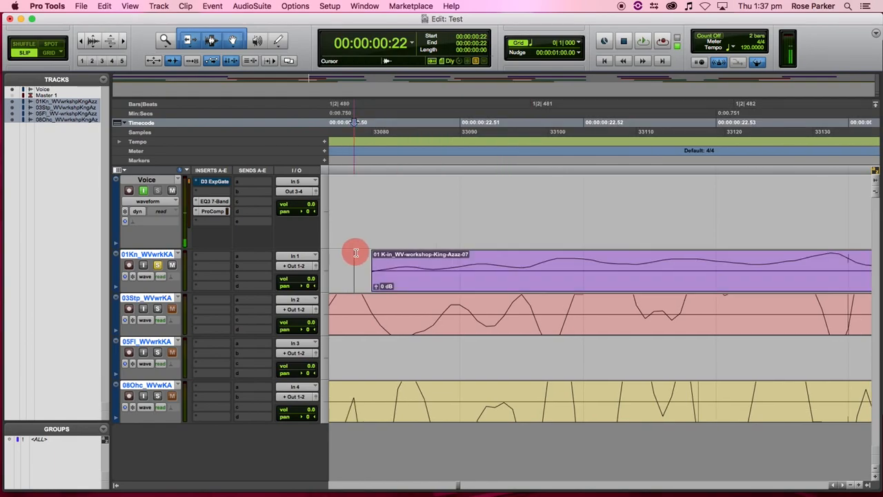
drag(376, 253, 451, 253)
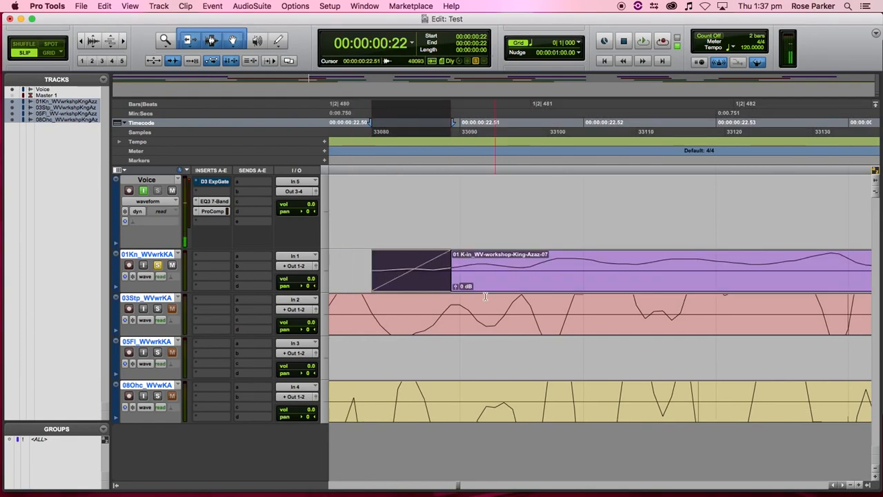
key(r)
key(r)
key(r)
key(r)
key(r)
key(r)
key(r)
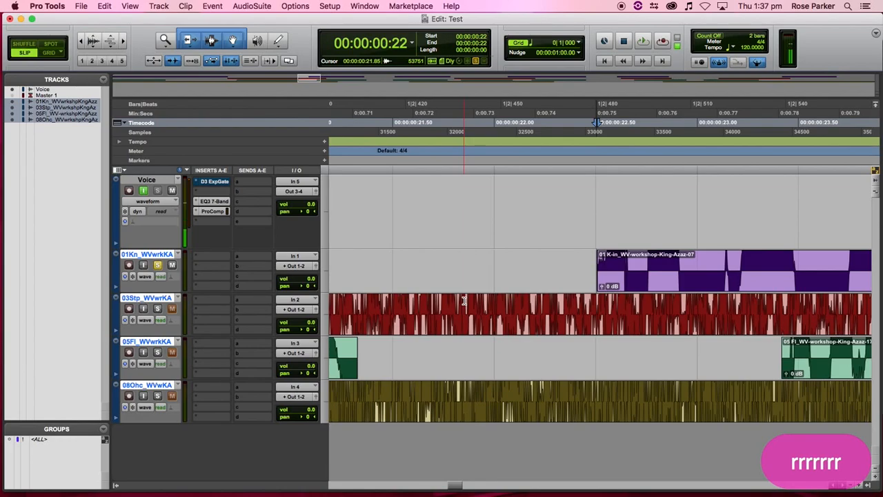
key(r)
key(r)
key(r)
key(r)
key(r)
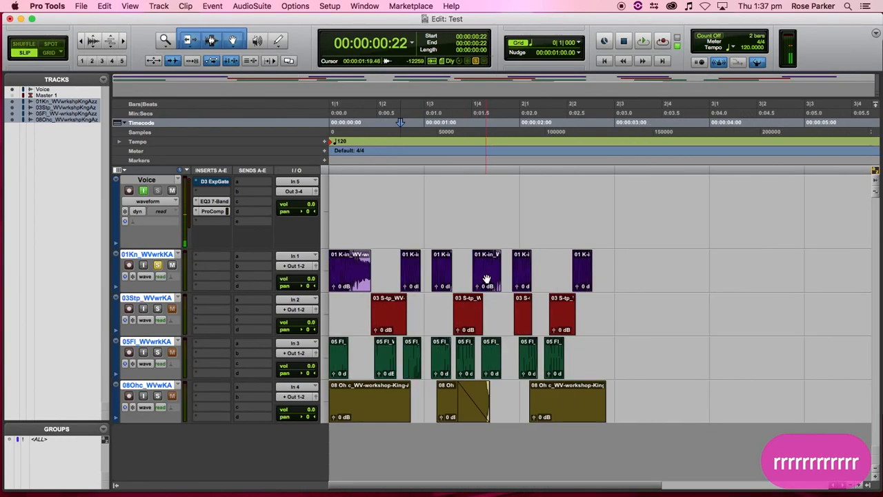
- Audition the drum session, enlarge the waveform height, and select the first kick clip's tail
drag(578, 358, 260, 245)
drag(612, 268, 297, 355)
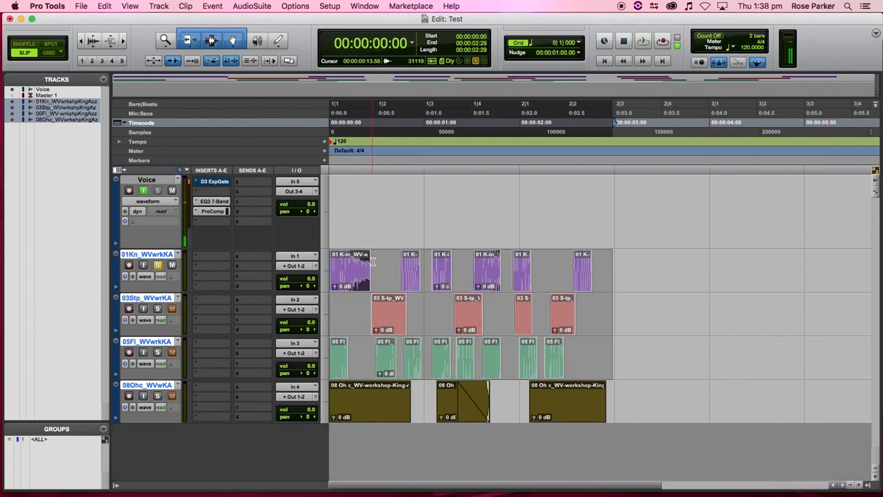
click(647, 292)
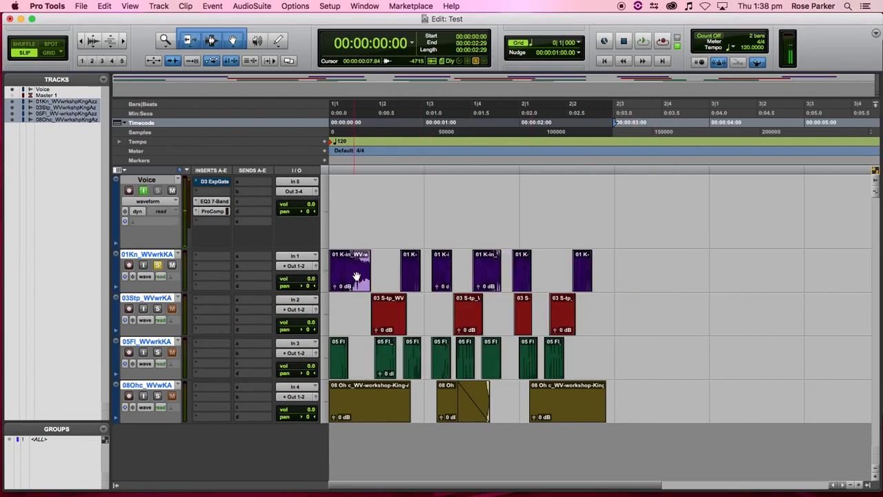
key(Return)
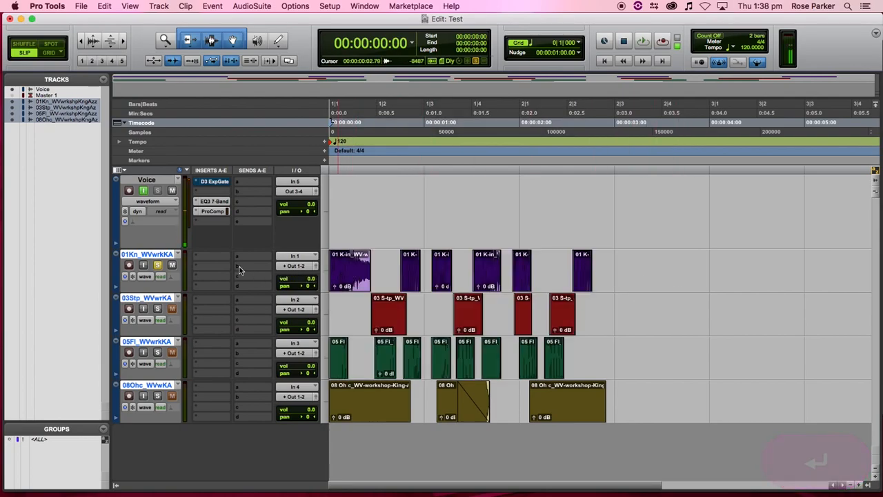
key(space)
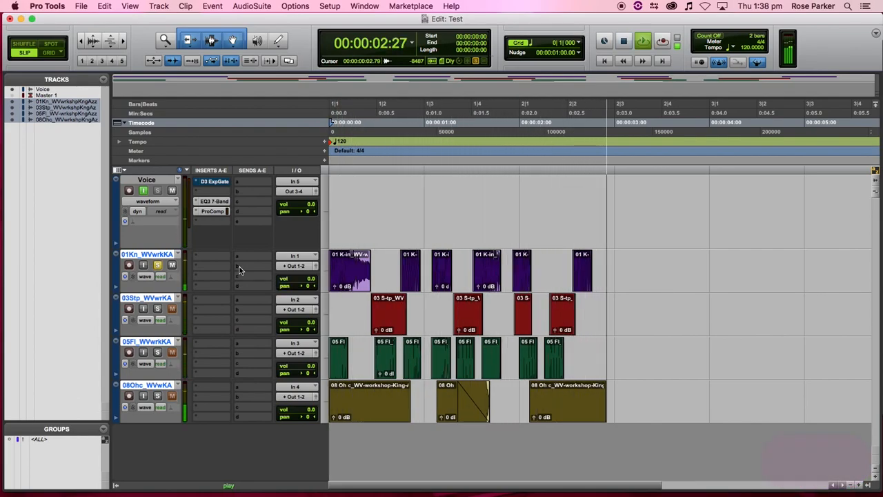
key(space)
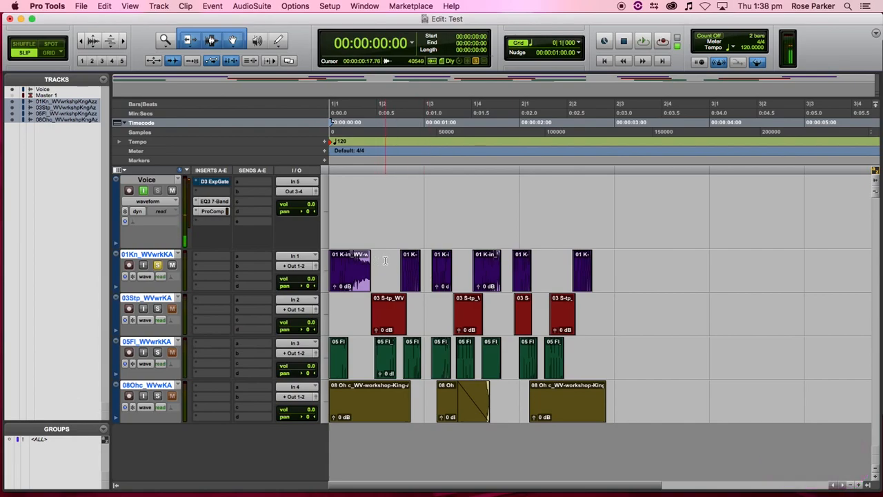
click(92, 46)
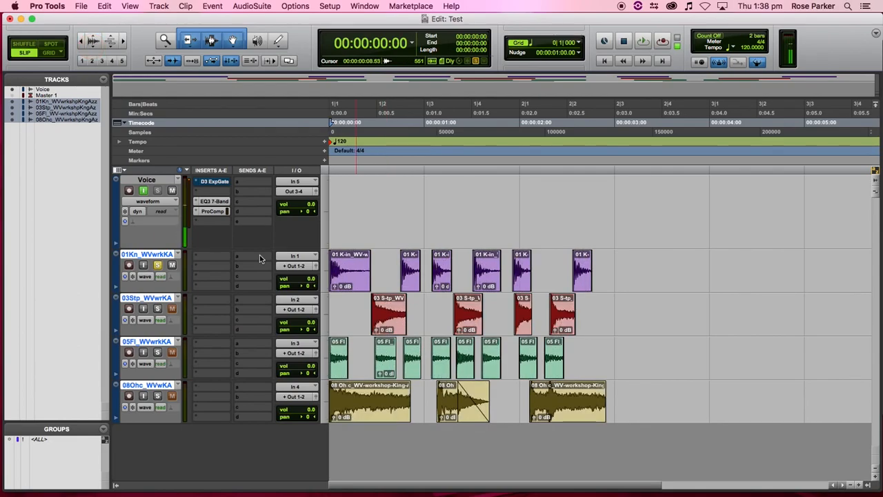
drag(381, 270, 343, 270)
- Fade the selected kick tail, then trim the first kick clip to end around 0:00.25
key(f)
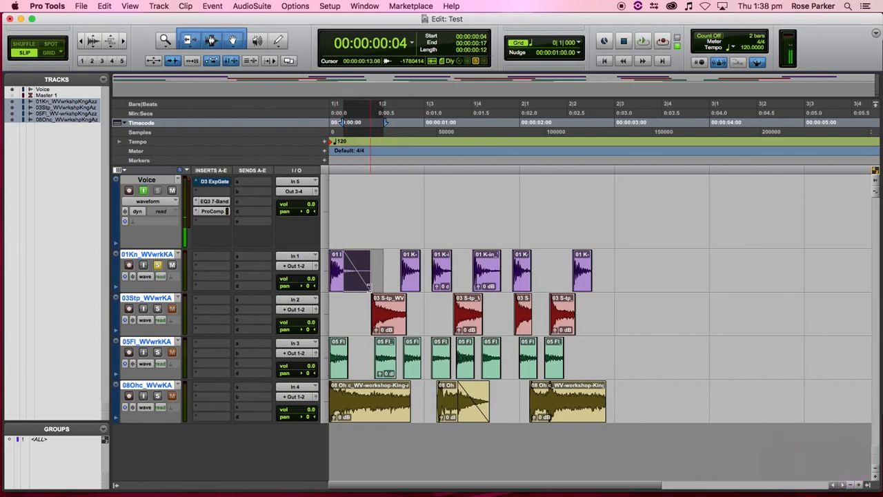
click(338, 286)
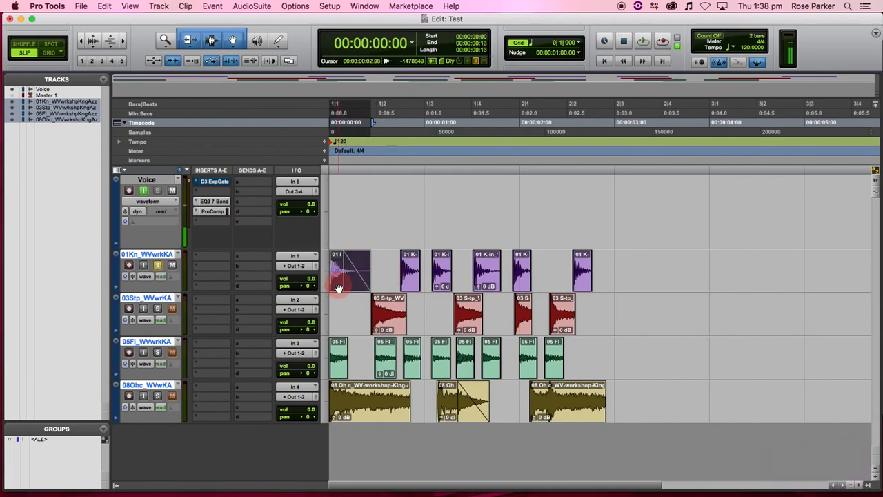
key(space)
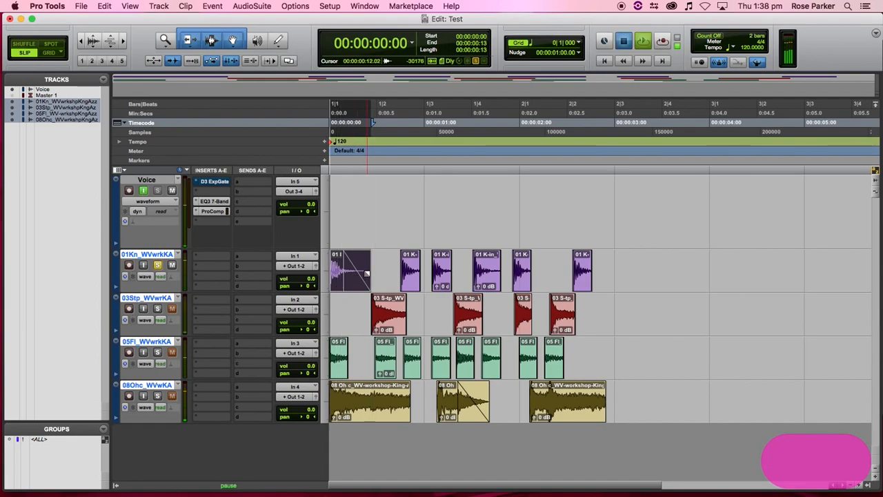
key(space)
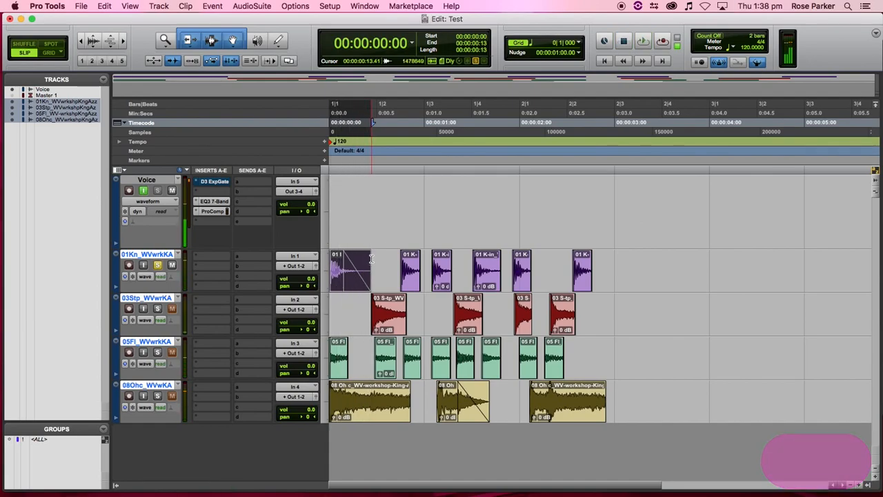
drag(367, 261, 353, 282)
key(space)
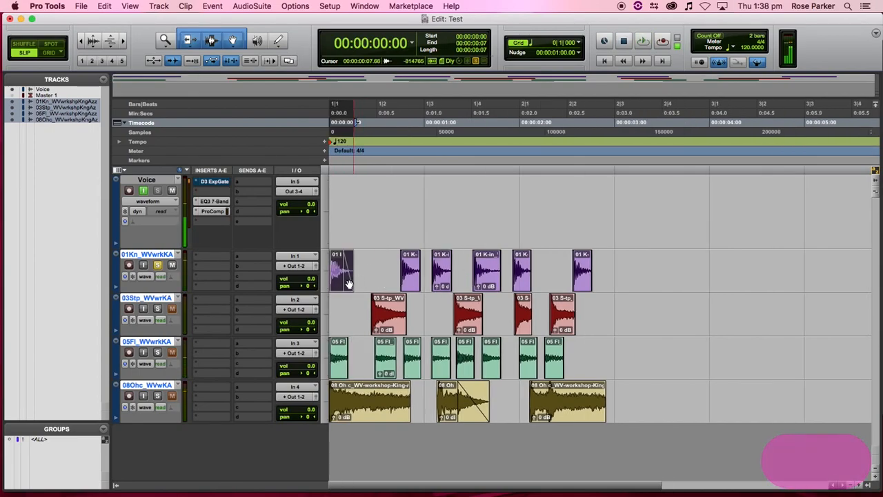
- Delete the first kick clip's old fade-out and open Fade Out settings for its new tail
click(374, 273)
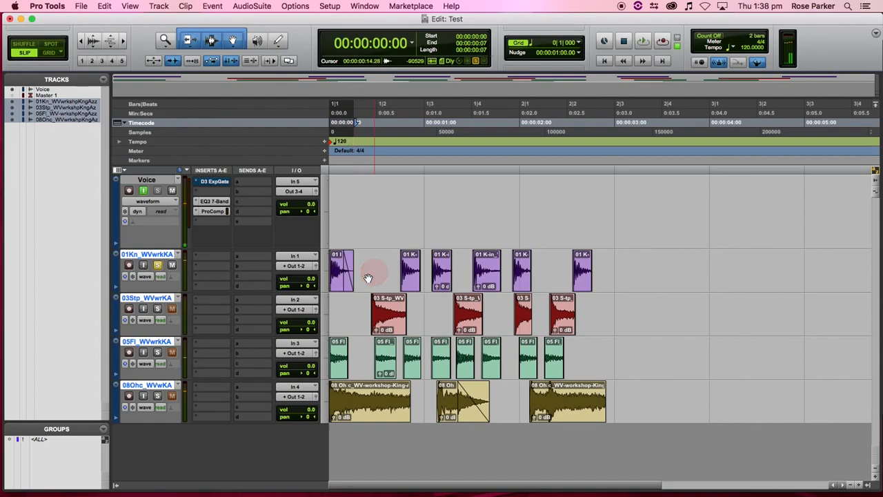
click(351, 285)
key(BackSpace)
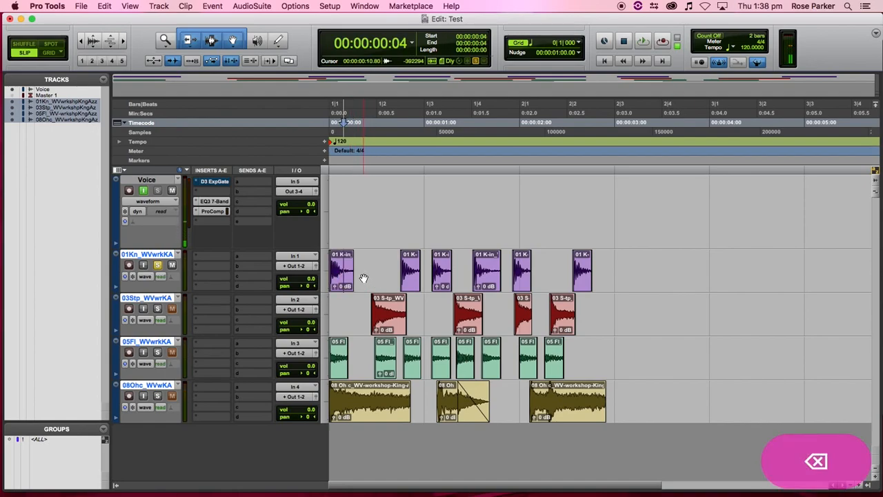
drag(343, 263, 340, 264)
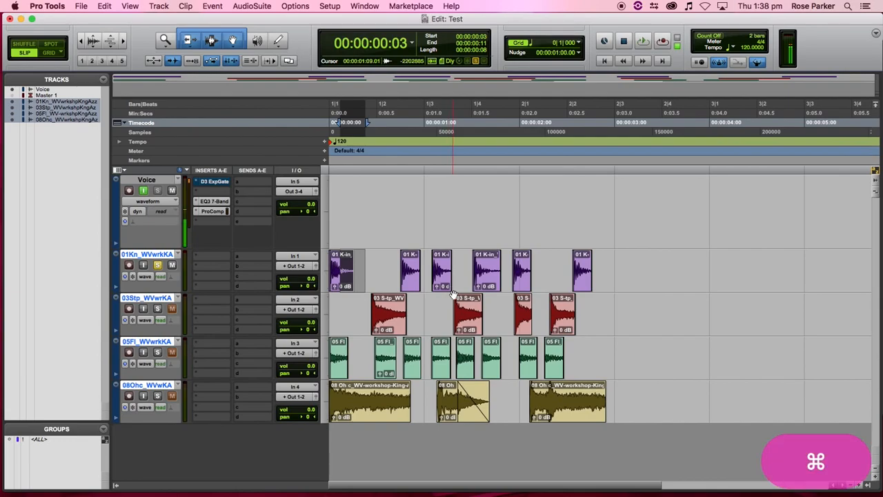
key(super+f)
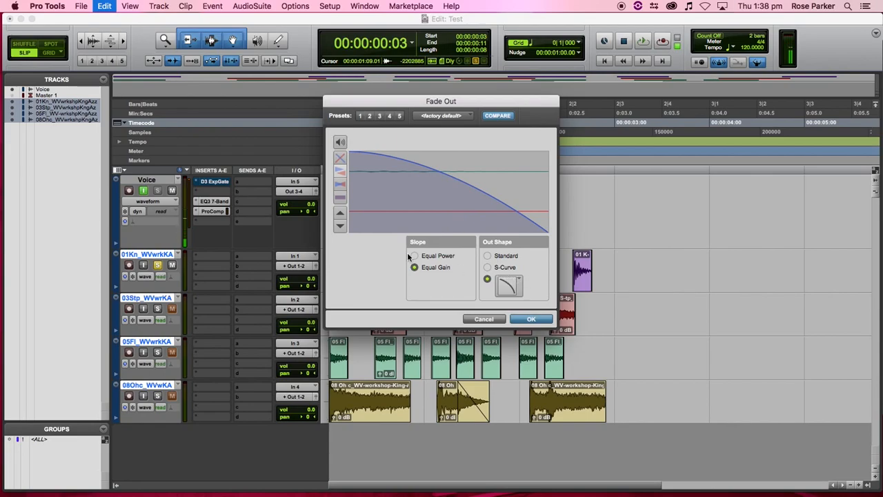
- Apply a steep exponential Equal Gain fade-out shape to the first kick clip's tail
click(519, 291)
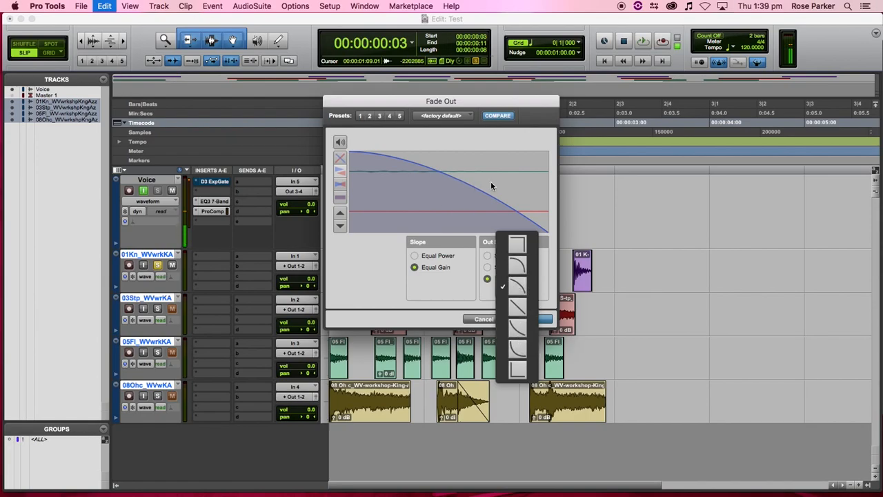
click(517, 348)
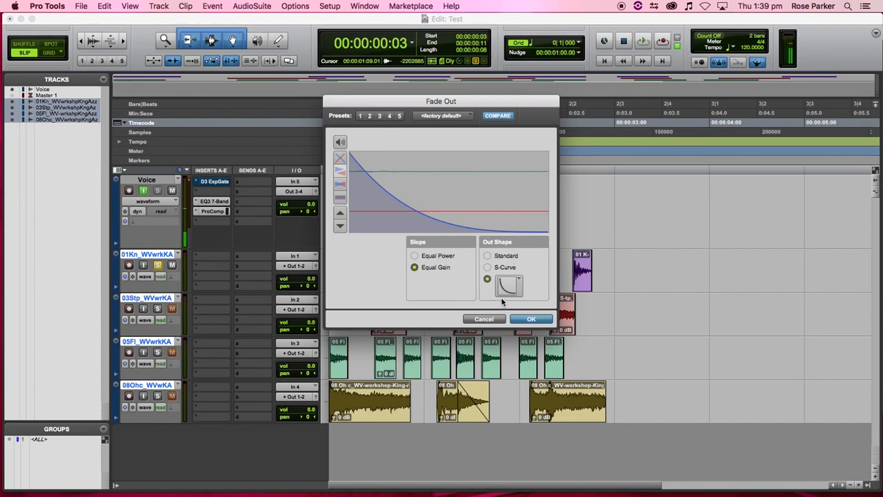
click(531, 319)
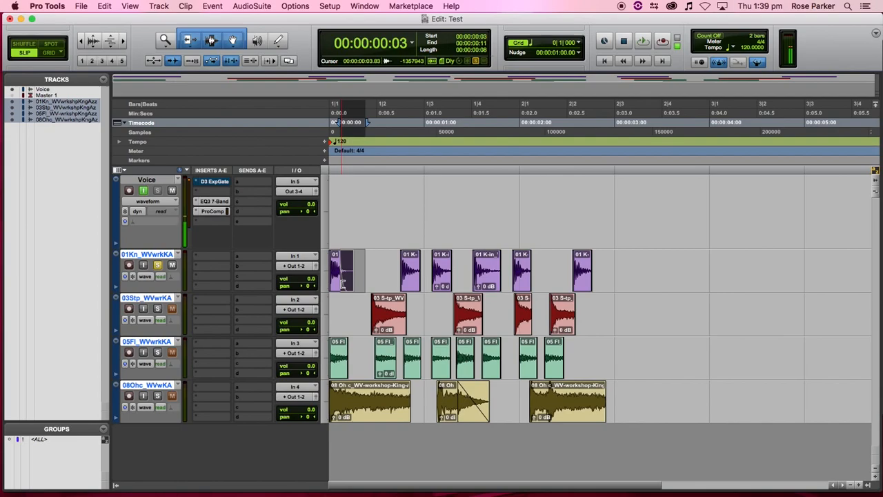
click(337, 288)
- Audition the faded first kick, select the second through last kick clips, and open Batch Fades
key(space)
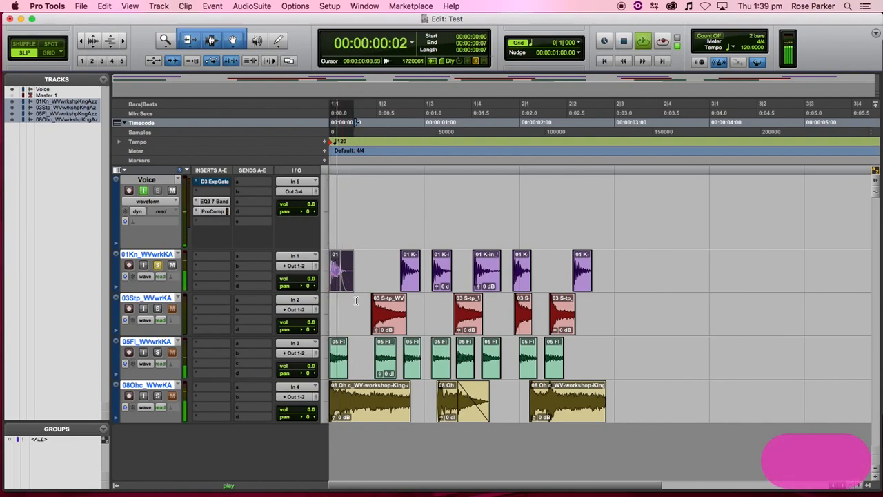
key(space)
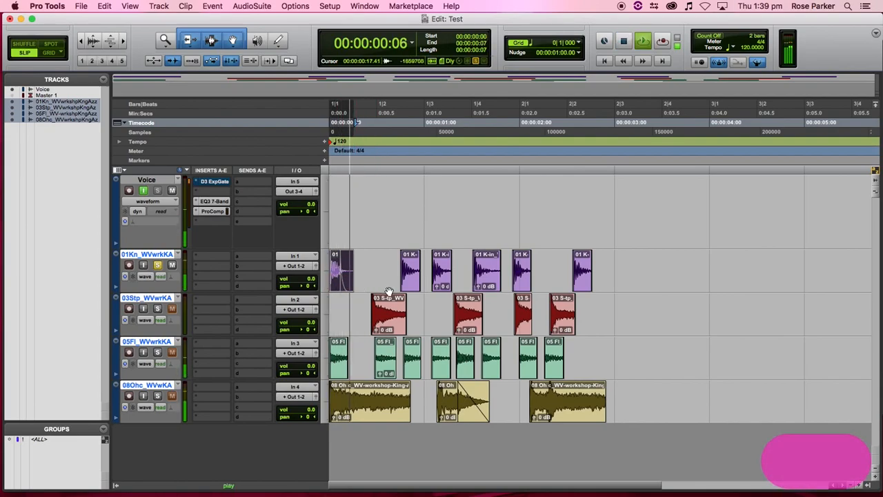
click(414, 287)
key(space)
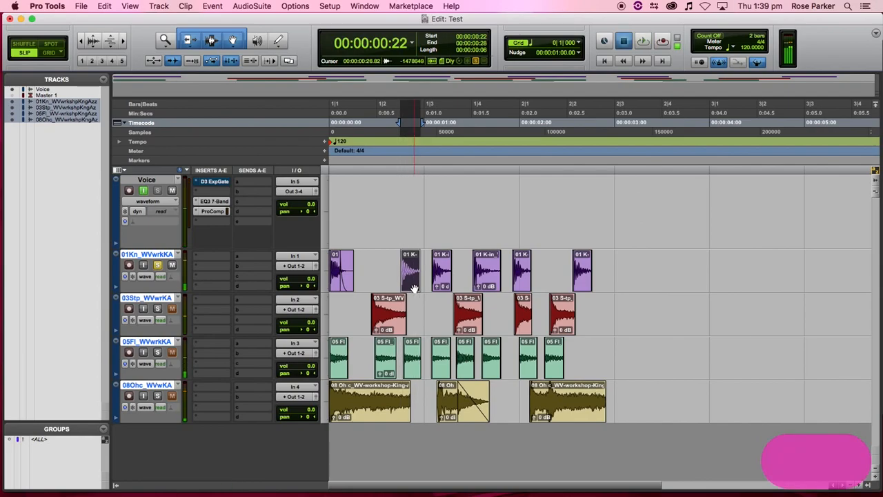
shift+click(582, 284)
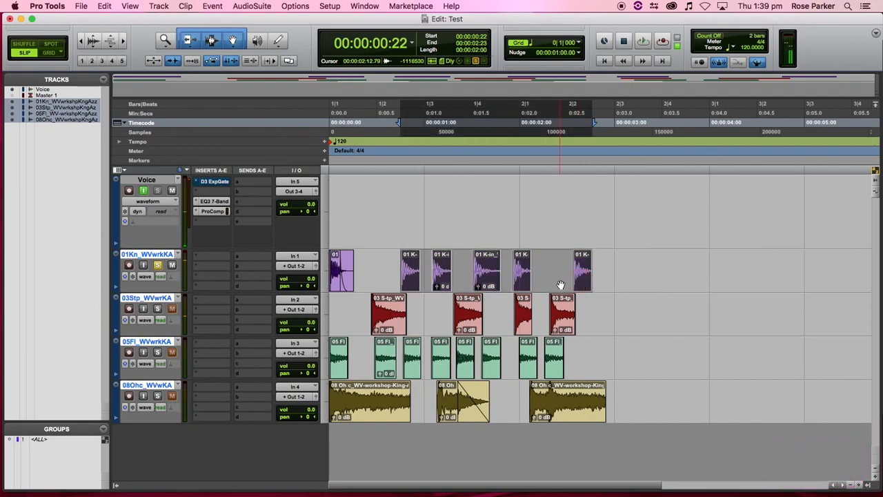
key(super+f)
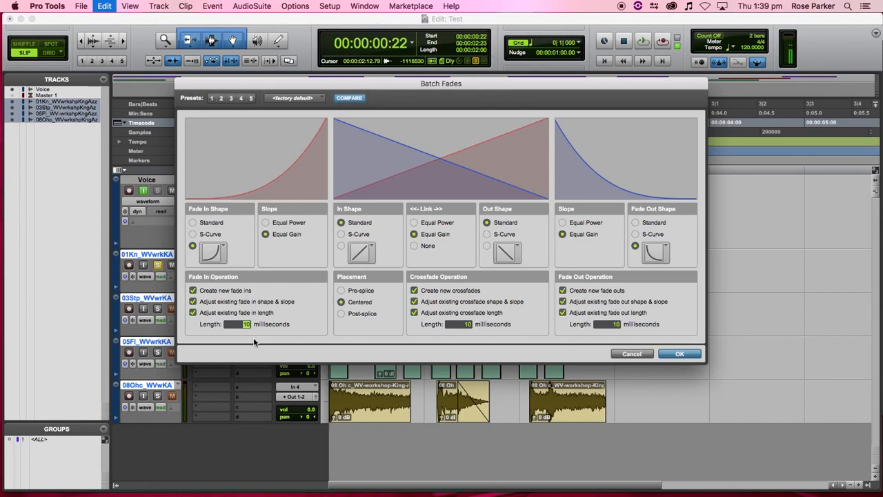
- Batch-fade the remaining kick clips with a linear 4 ms fade-in and steep 10 ms fade-out
click(210, 244)
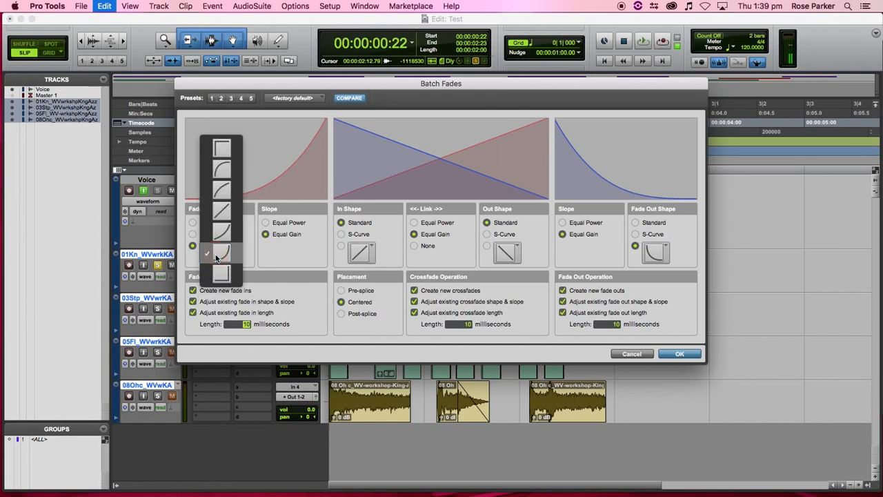
click(222, 214)
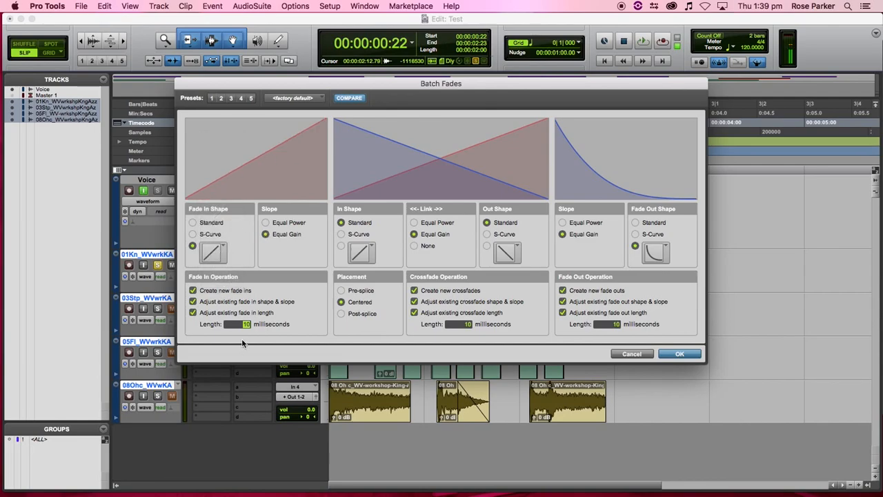
text(2)
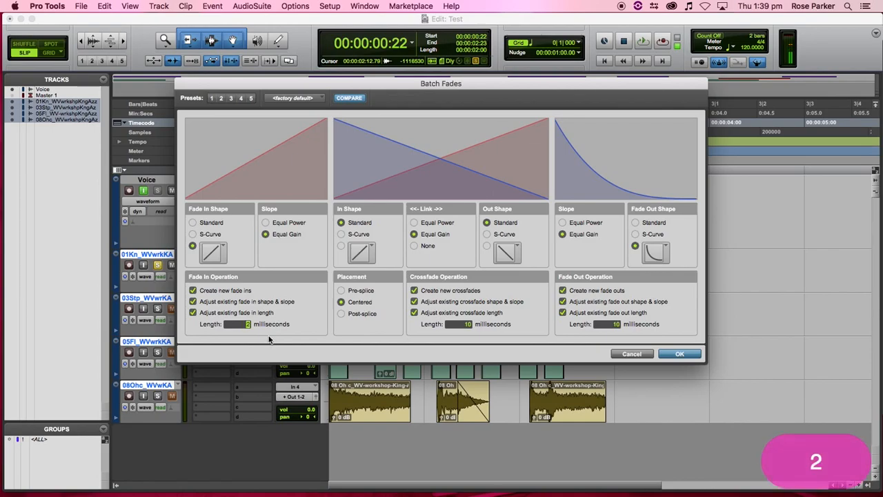
text(4)
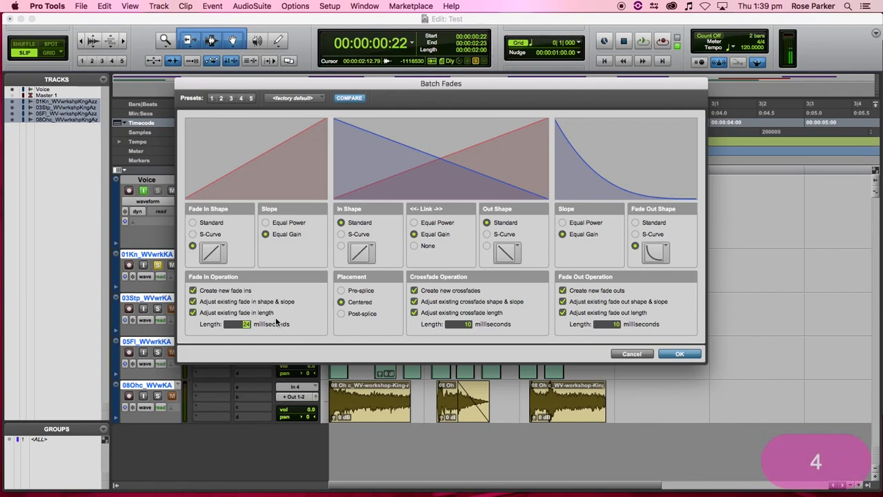
key(BackSpace)
text(4)
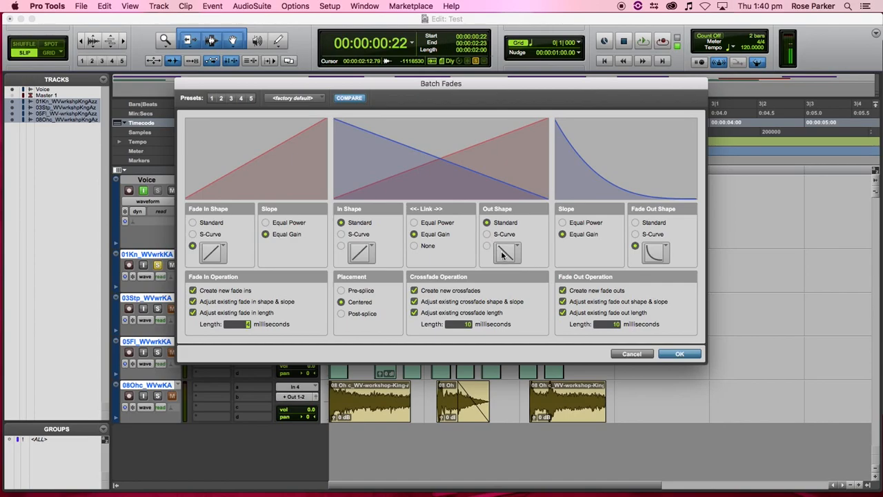
drag(458, 83, 462, 184)
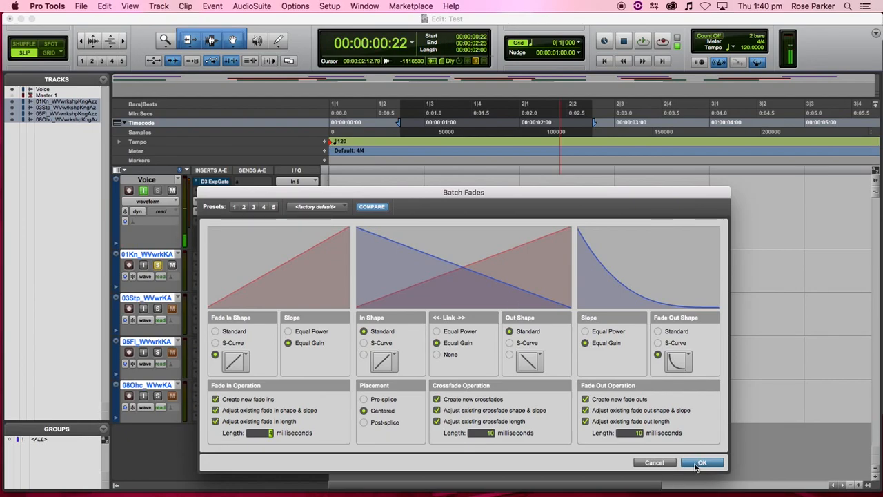
click(701, 463)
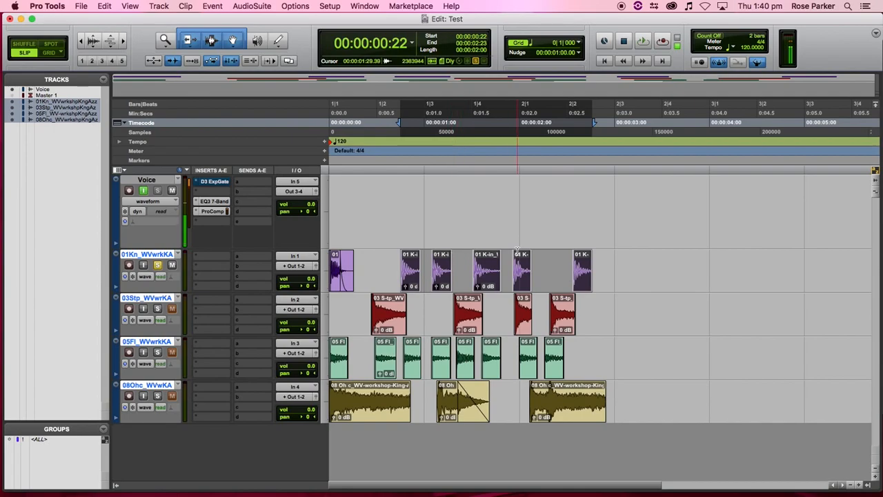
- Zoom in on the session start and shorten the end of a kick clip to inspect its fade
key(t)
key(t)
key(t)
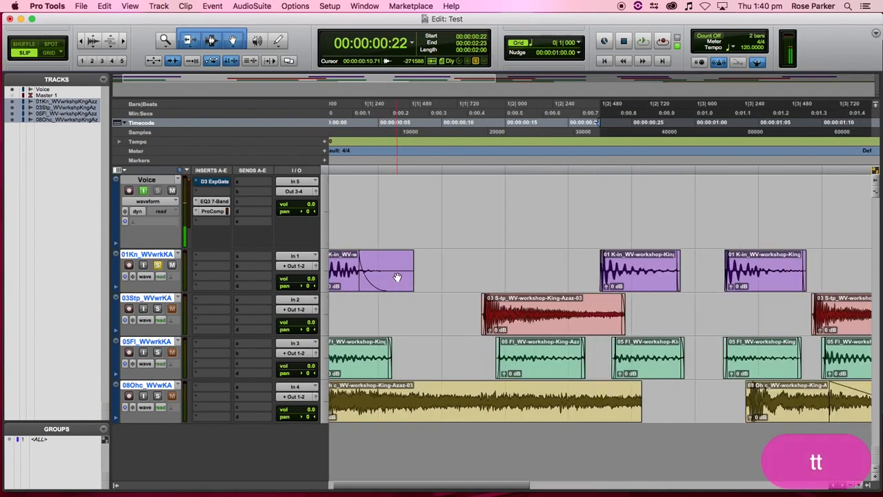
click(757, 274)
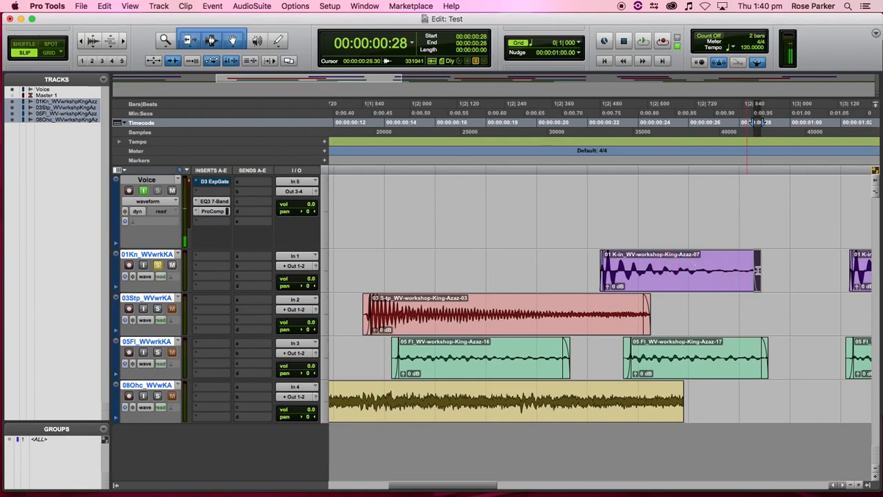
drag(755, 271, 737, 271)
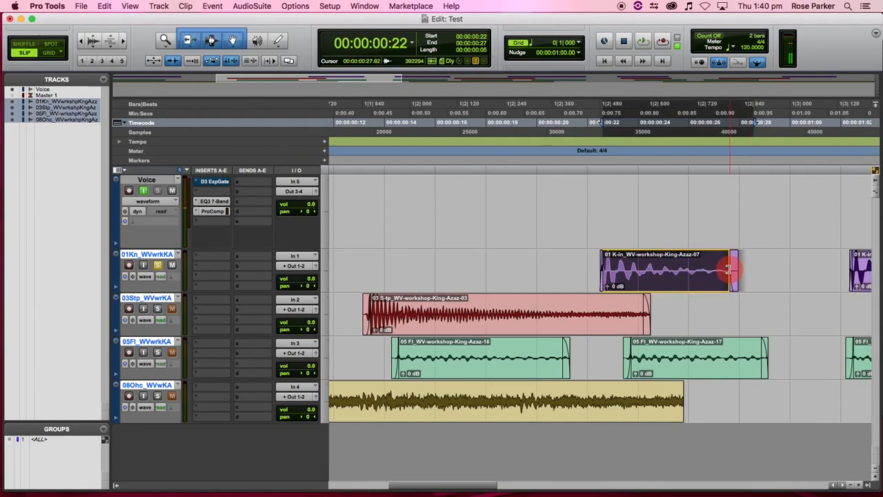
- Lengthen the kick clip's faded tail to about 0:00.98 and switch the main counter to Min:Secs
key(t)
key(t)
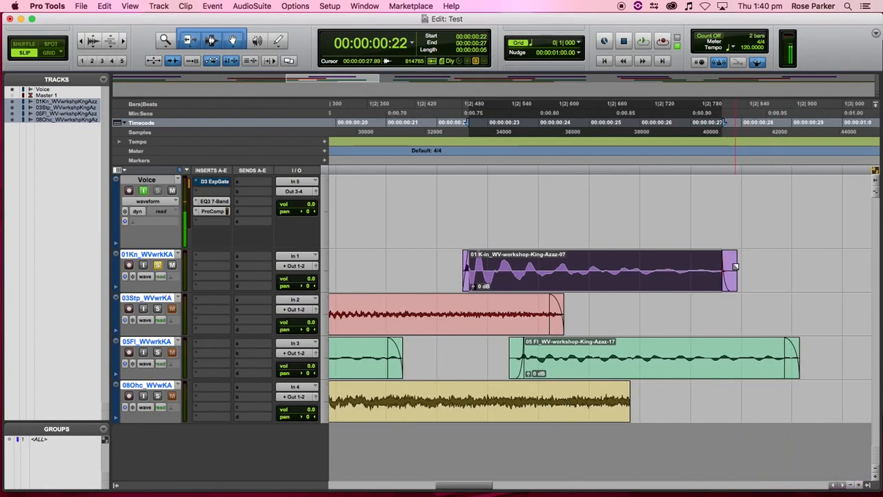
drag(733, 279, 567, 274)
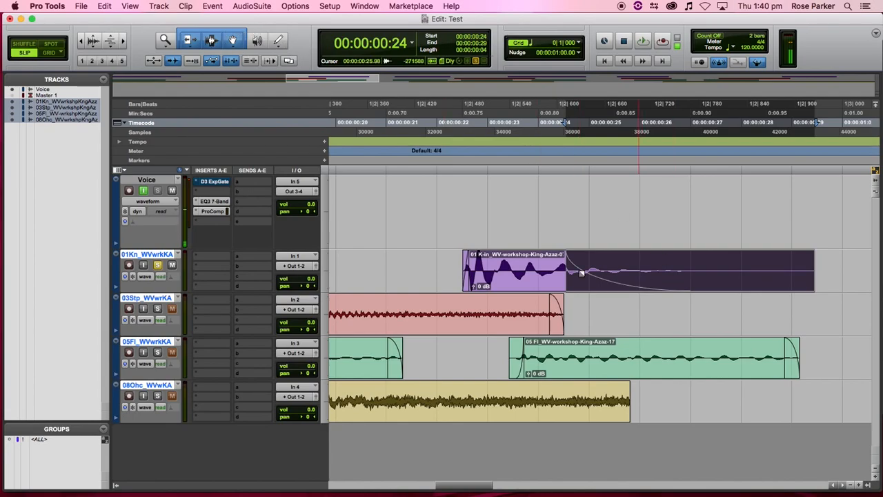
click(417, 259)
key(space)
key(space)
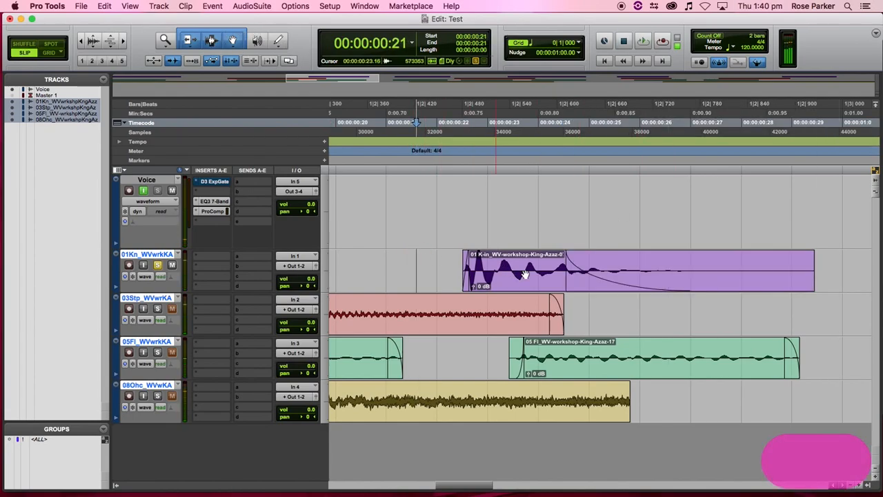
drag(570, 266, 642, 262)
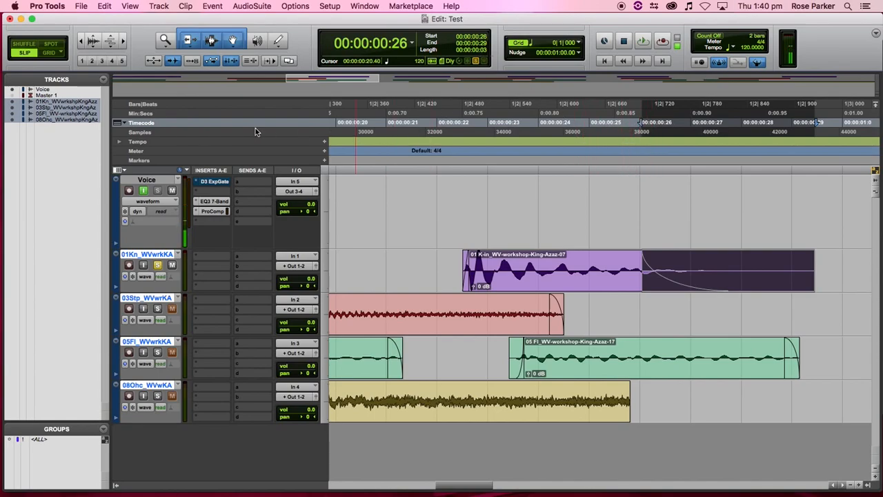
click(160, 112)
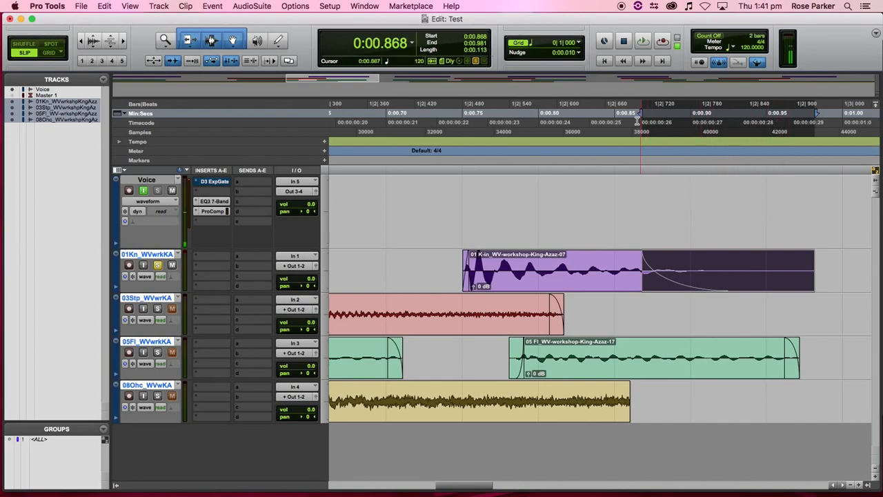
scroll(770, 122, left, 2)
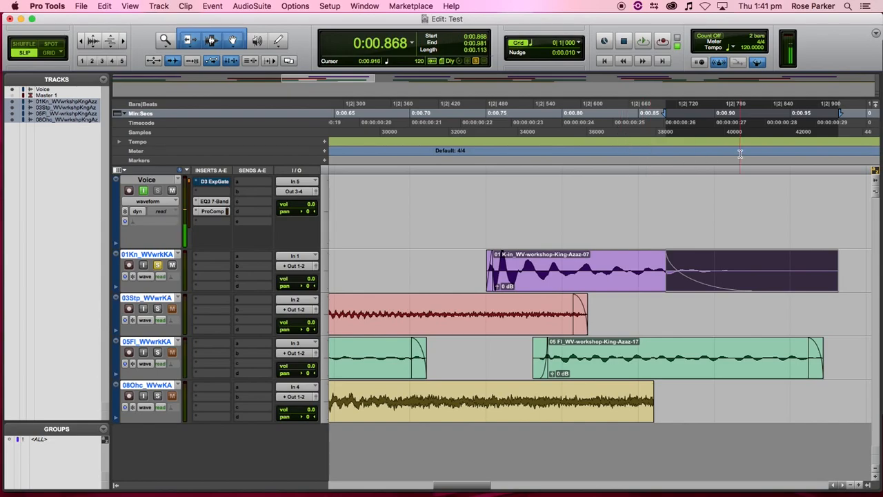
- Give the first selected kick clip a 100 ms batch fade-out
key(r)
key(r)
key(r)
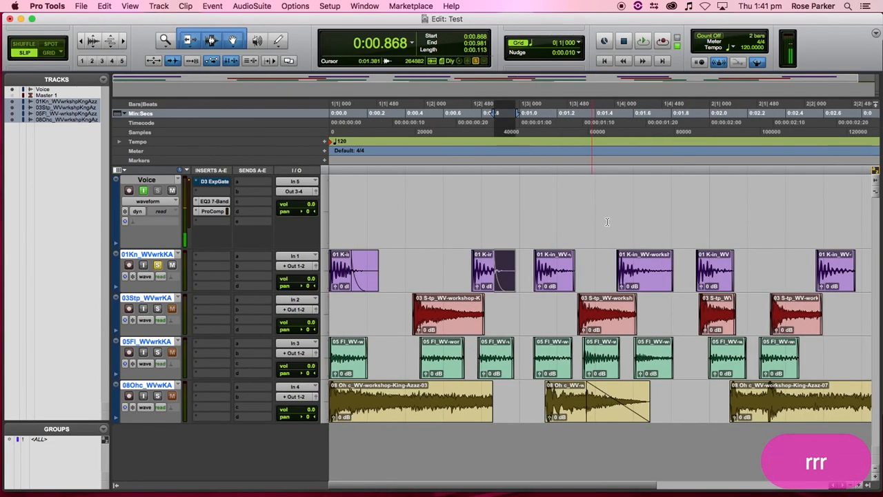
click(547, 281)
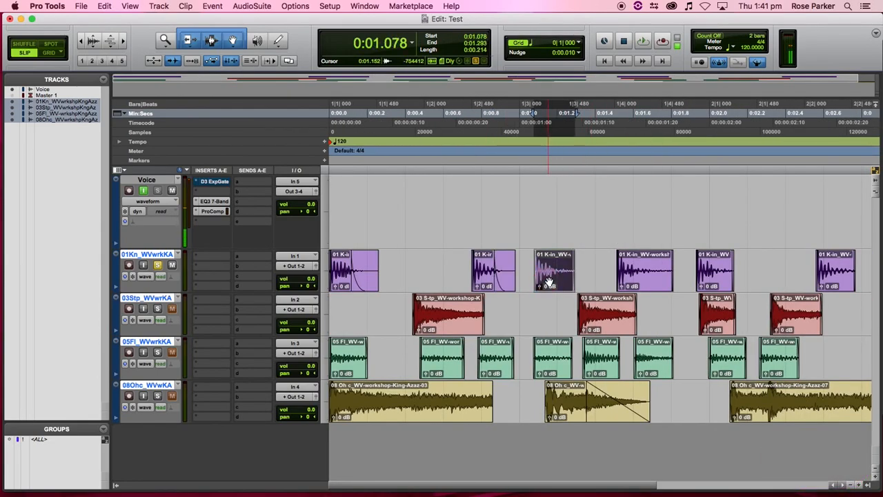
key(super+f)
click(608, 324)
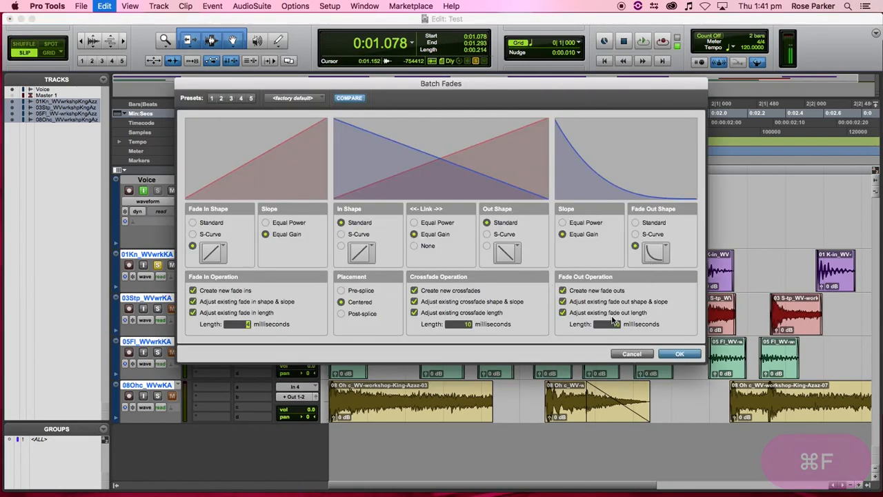
text(100)
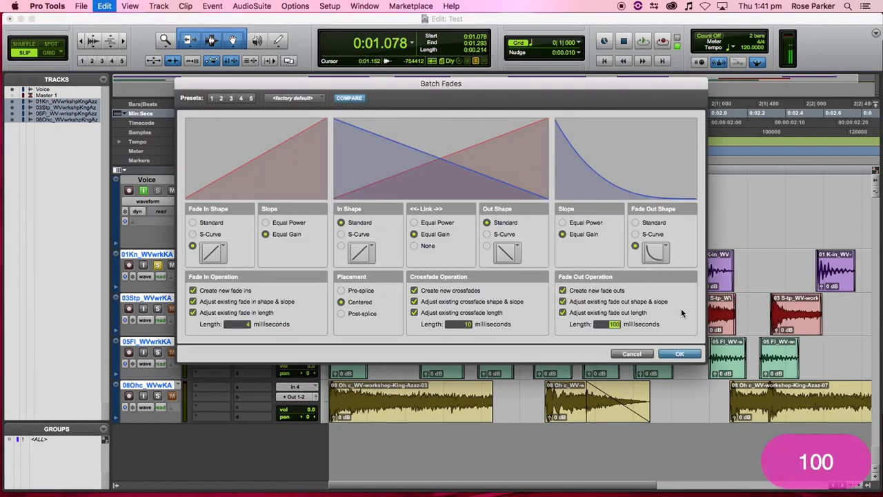
click(683, 354)
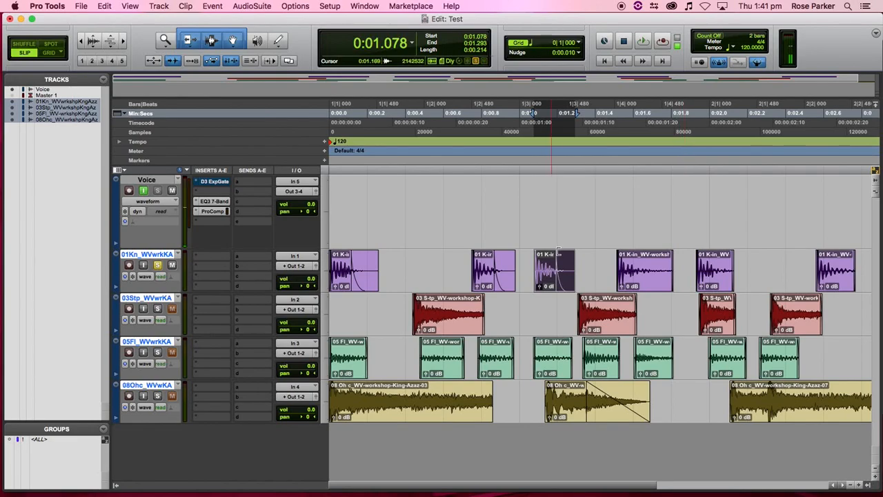
- Apply the same 100 ms batch fade-out to the later kick clips through the last one
click(645, 281)
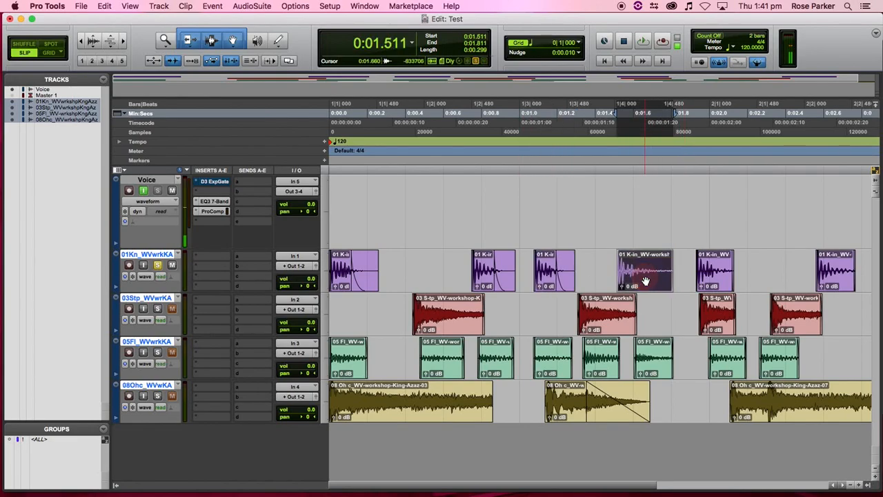
shift+click(818, 276)
key(super+f)
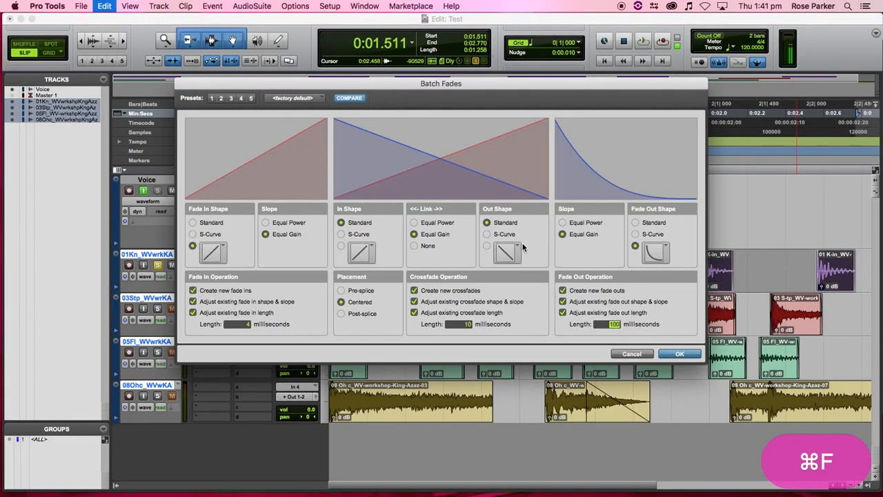
click(679, 353)
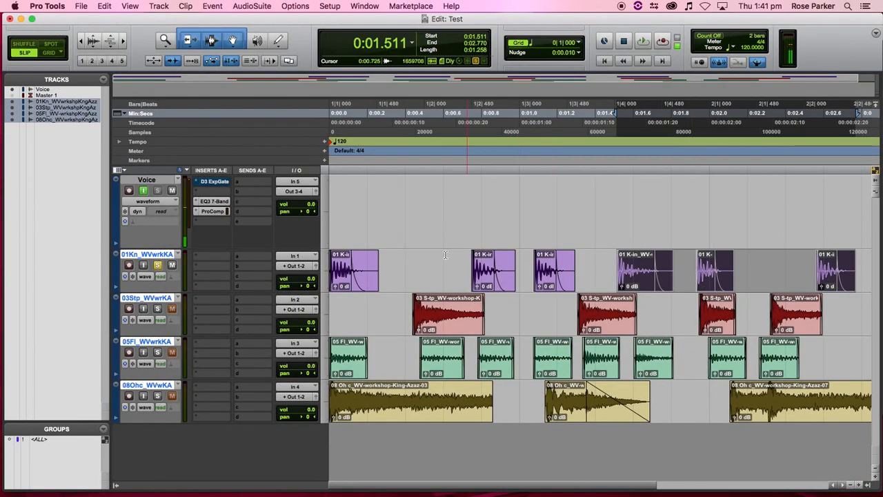
- Play back the drums from just before the kick clips
click(407, 258)
key(space)
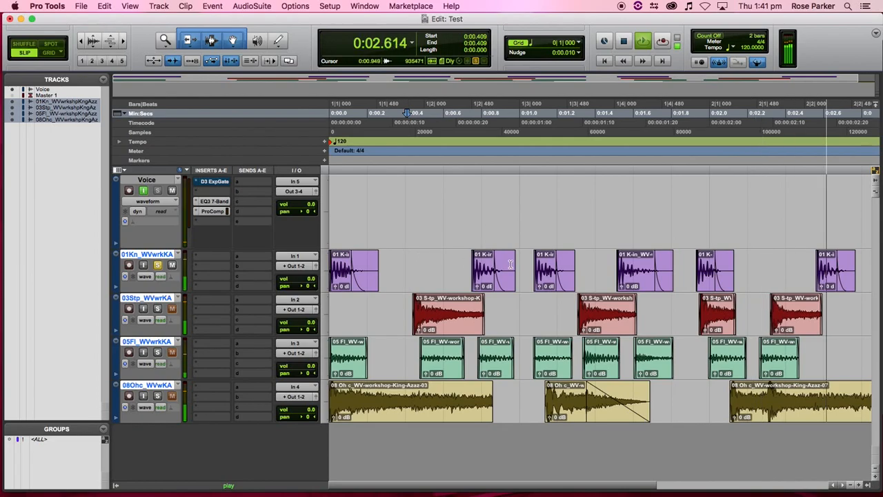
key(space)
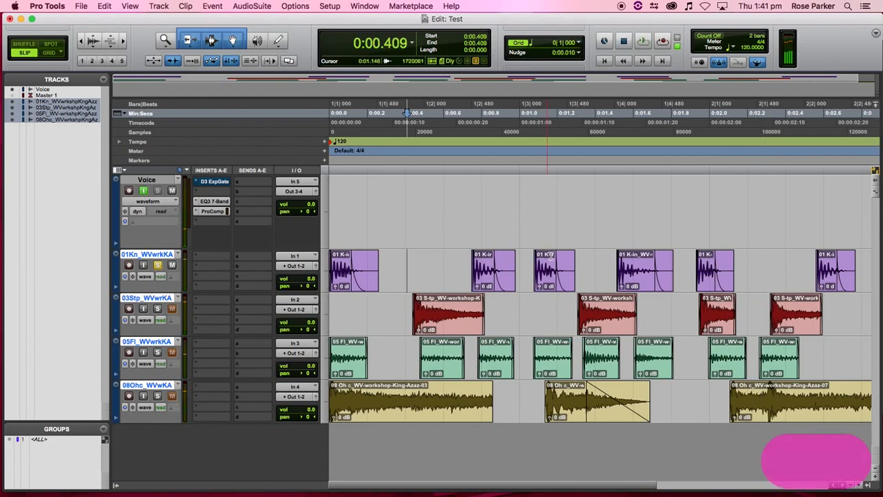
- Re-apply batch fades to the second through last kick clips with a gentler fade-out curve
click(662, 283)
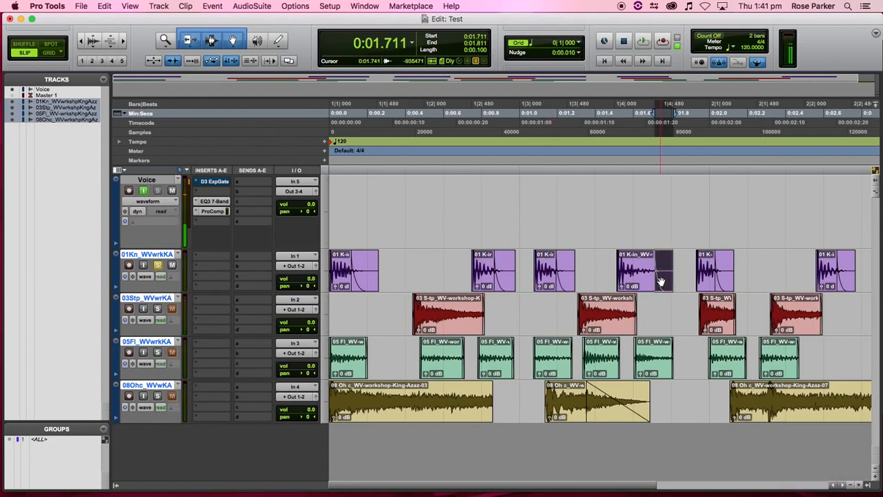
key(shift)
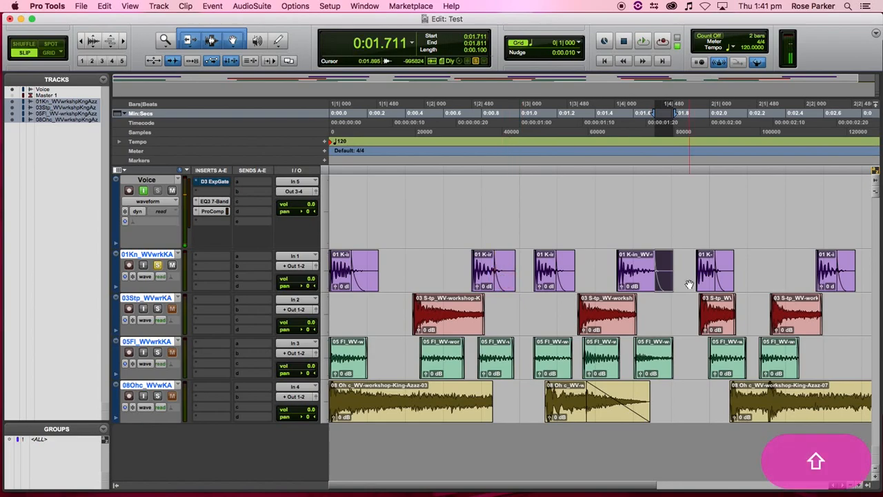
click(485, 287)
shift+click(825, 279)
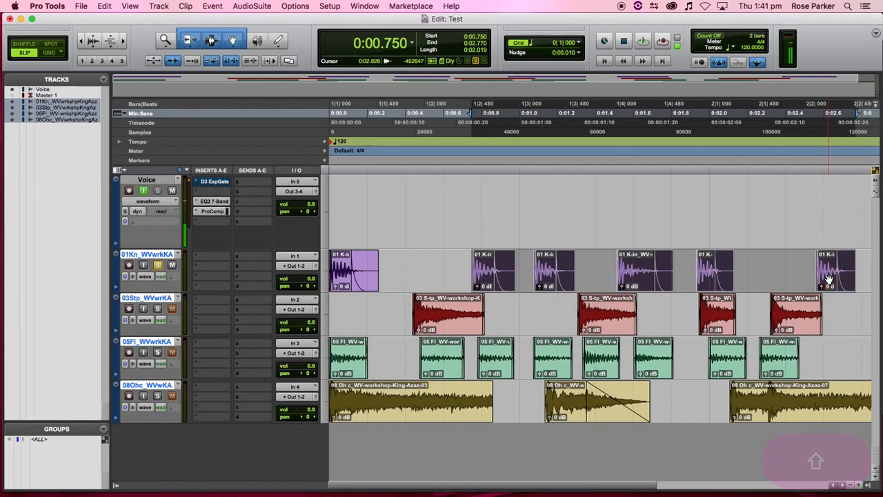
key(super+f)
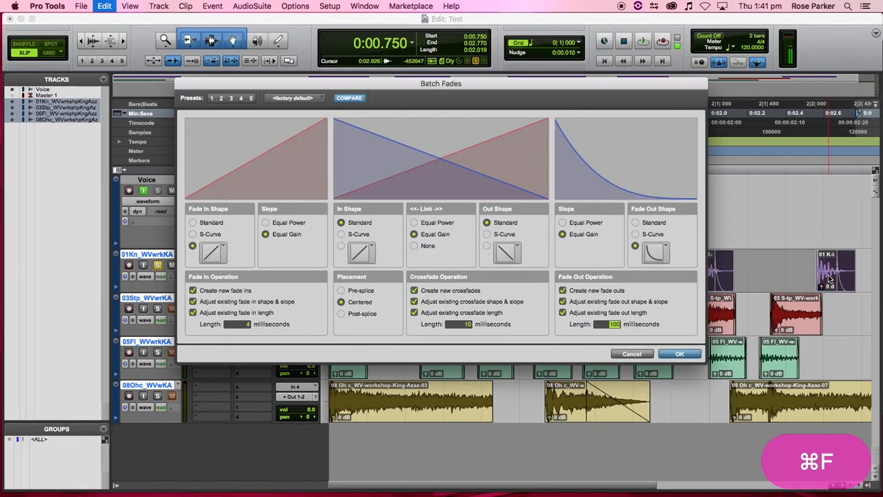
click(659, 253)
click(669, 236)
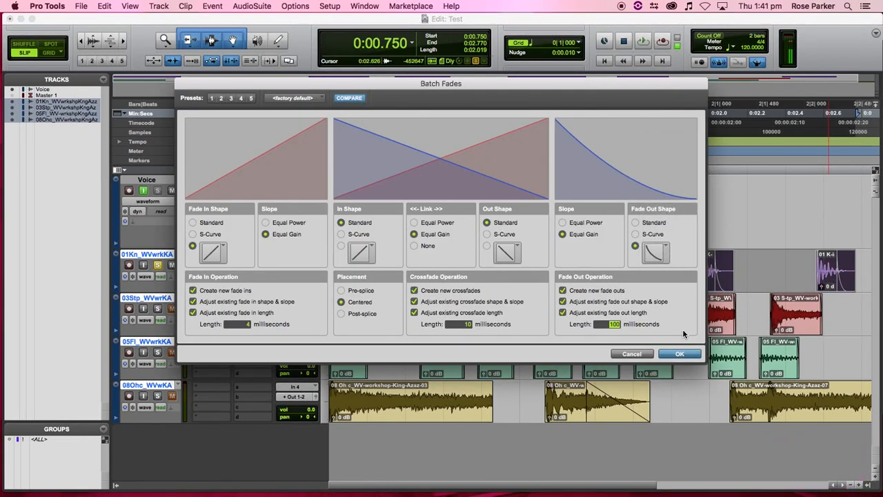
click(680, 353)
- Listen to the reshaped kick fades from just before the kicks
key(space)
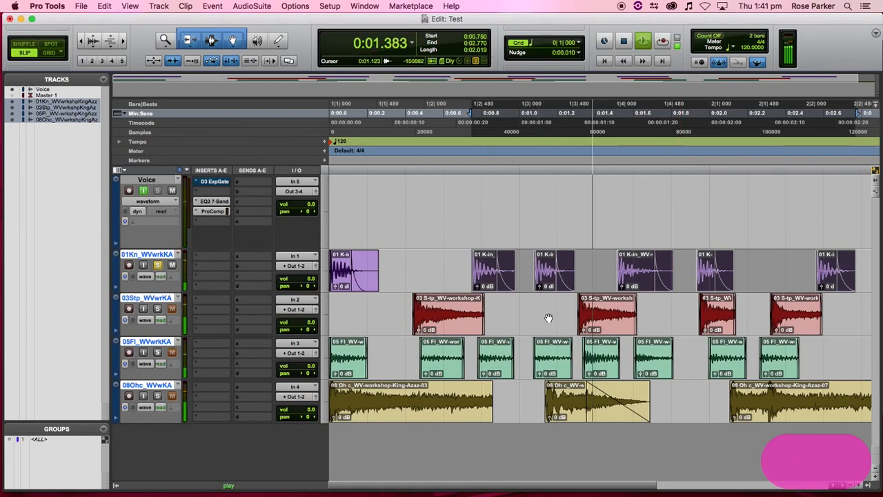
key(space)
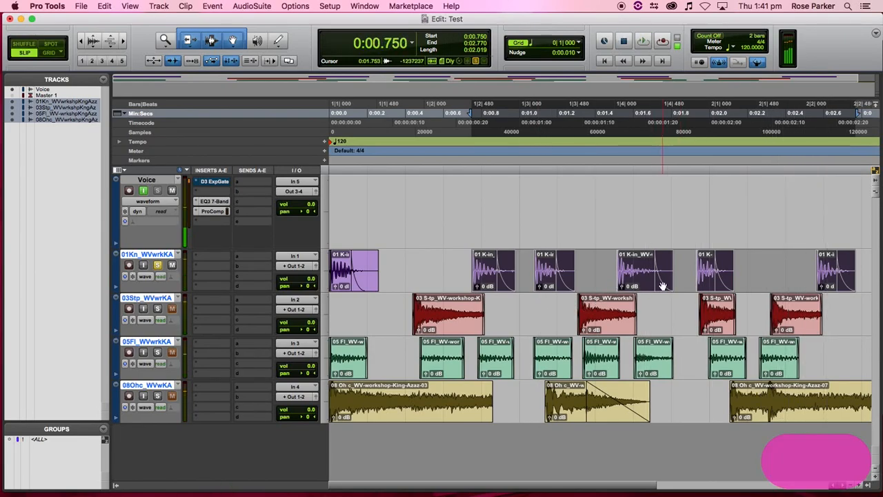
click(517, 263)
click(450, 255)
key(space)
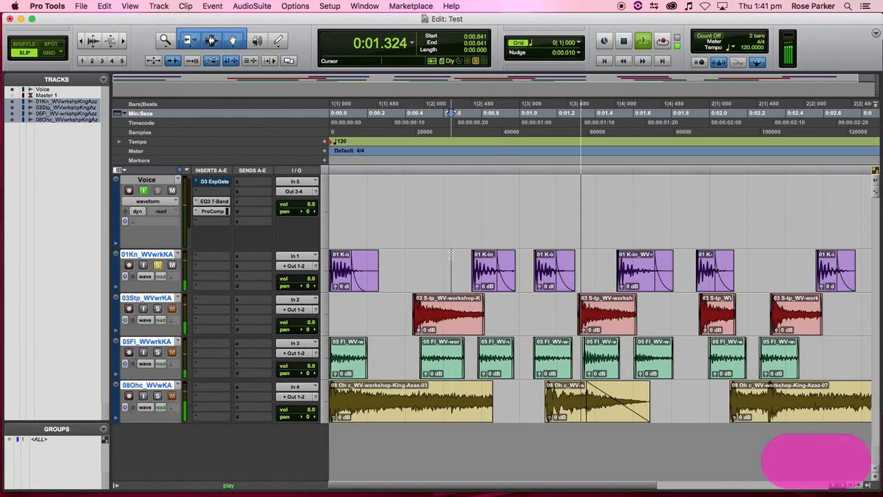
- Audition a short slice of a kick clip, then replay the kicks from the start
key(space)
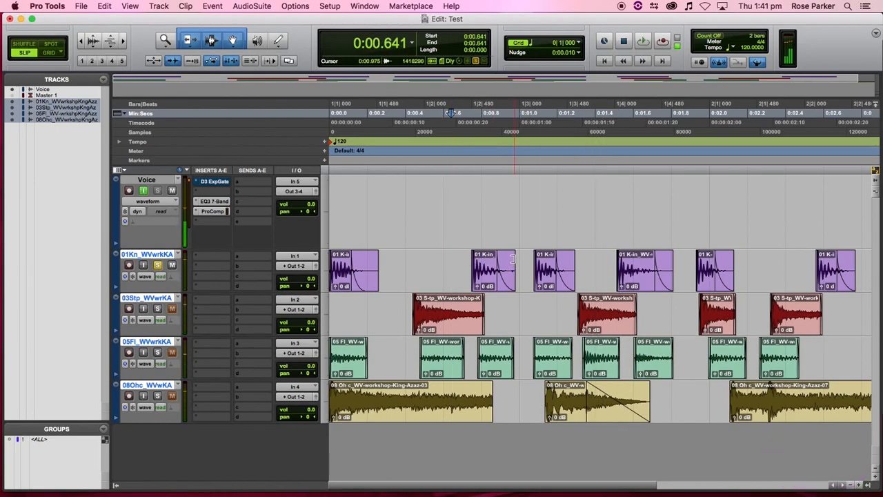
drag(515, 263, 506, 258)
key(space)
click(450, 258)
key(space)
key(space)
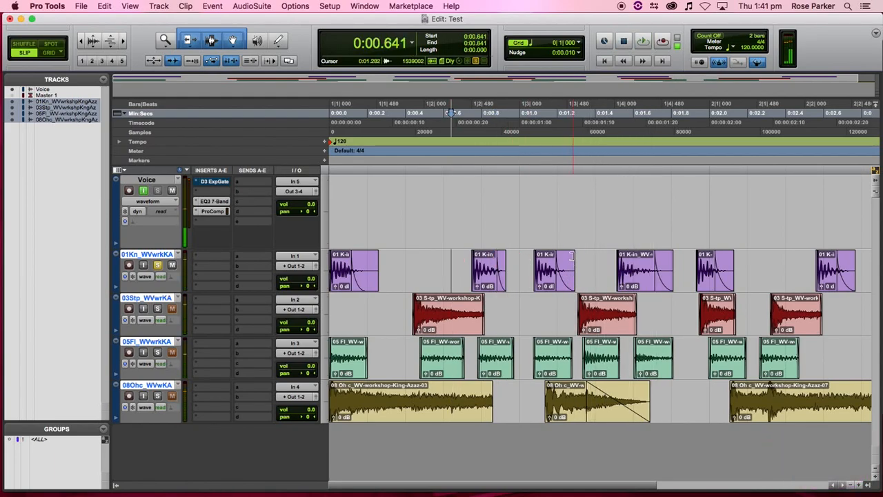
- Shorten the kick clip ends, the last to about 0:02.71, and mark the first snare tail
drag(572, 256, 566, 257)
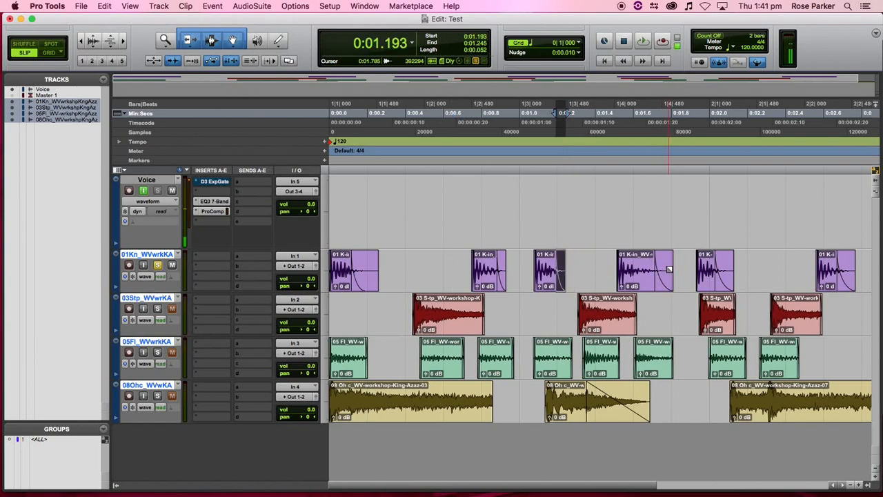
drag(670, 260, 647, 291)
click(598, 270)
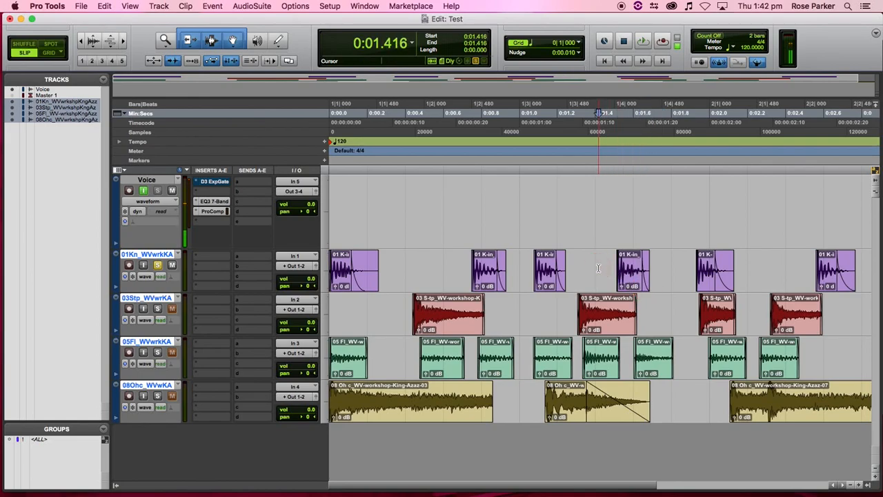
key(space)
key(space)
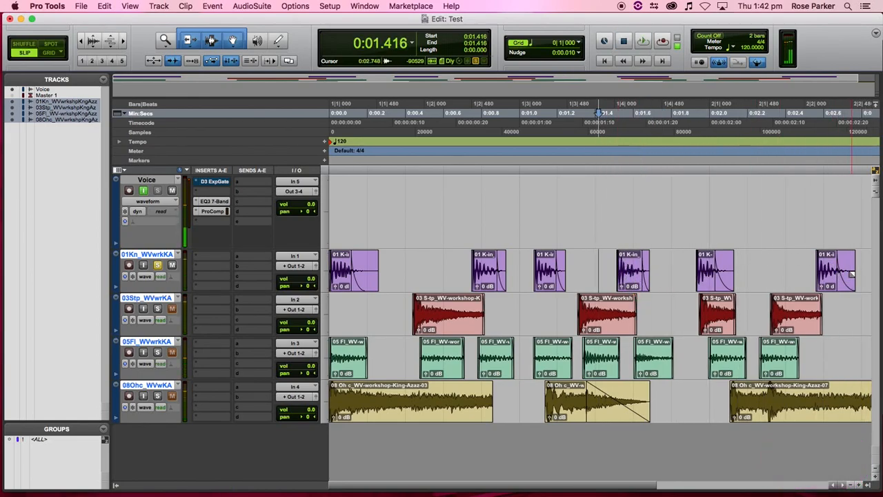
drag(853, 262, 843, 261)
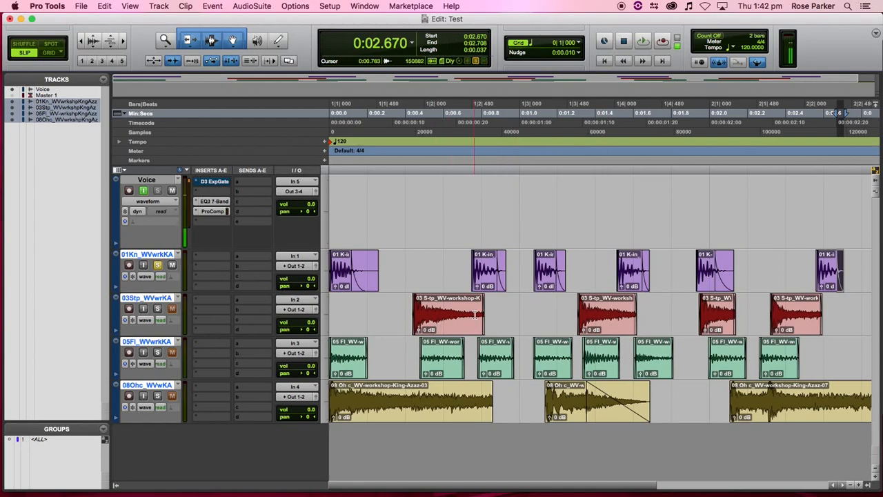
drag(510, 306, 427, 308)
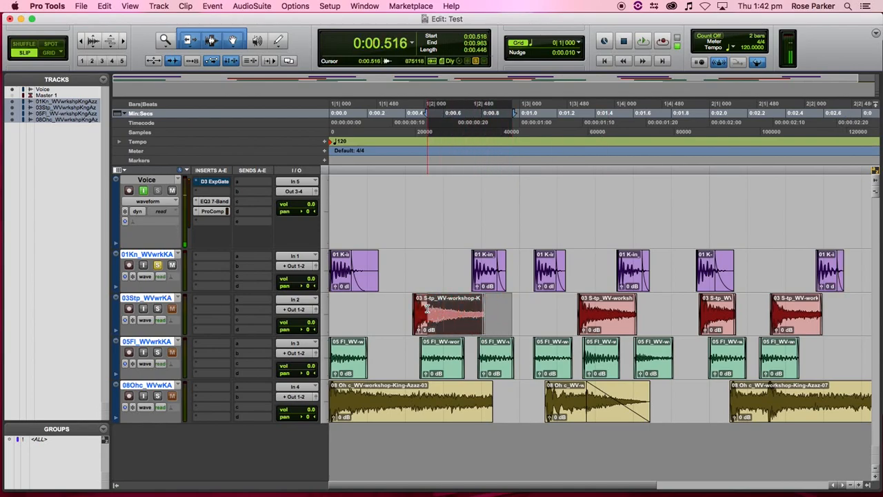
- Fade out the tails of all four snare clips
key(f)
drag(659, 310, 591, 309)
key(f)
drag(754, 312, 709, 313)
key(f)
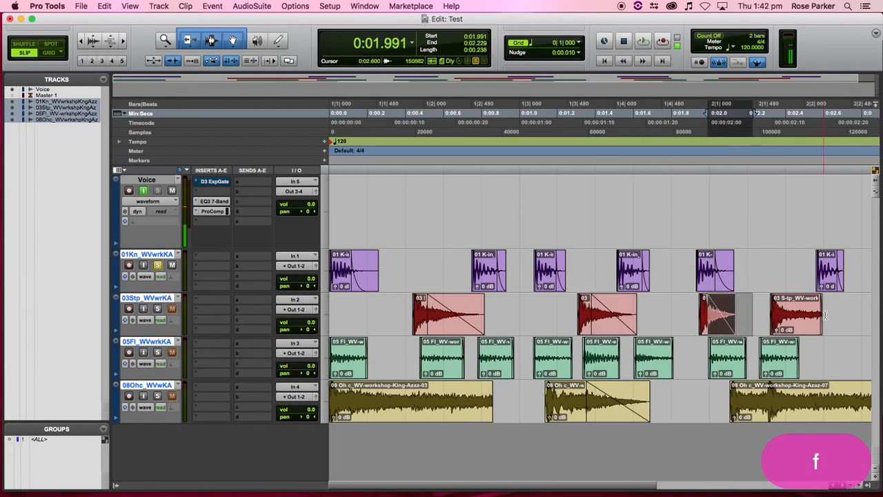
drag(825, 316, 771, 315)
key(f)
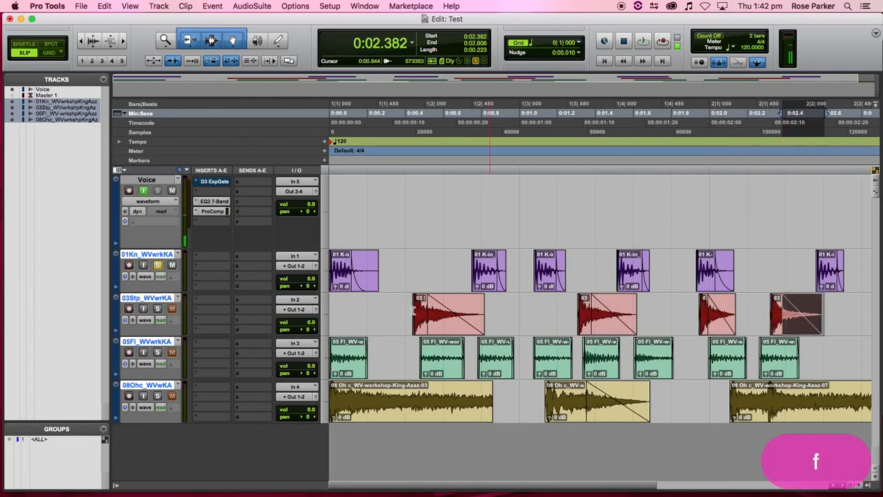
- Solo the snare track and play it to hear the new fades
click(398, 303)
click(158, 308)
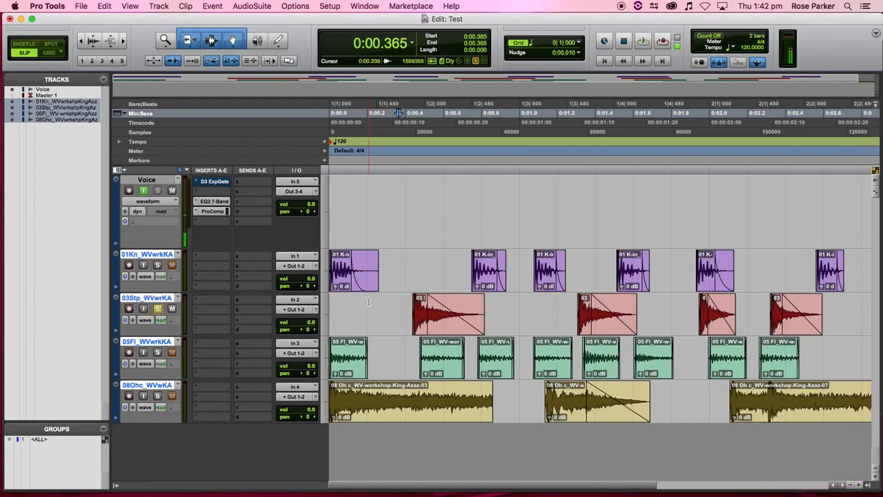
key(space)
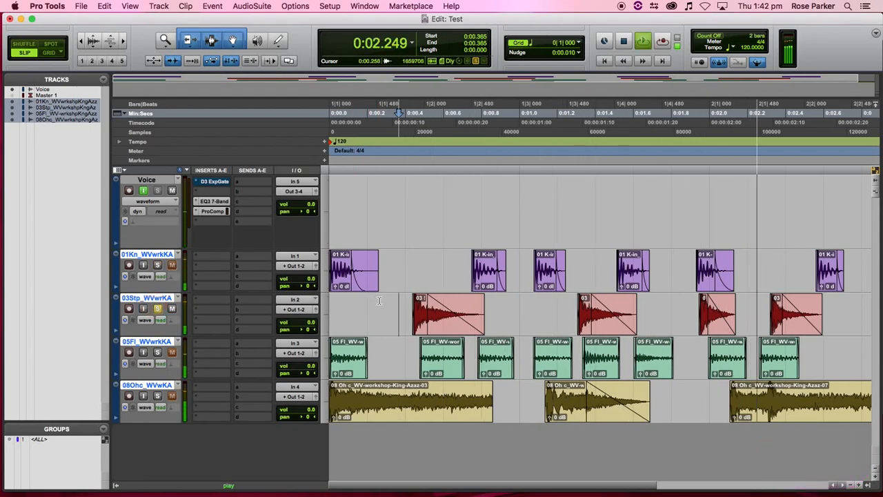
key(space)
- Bend the snare fade-outs into a convex curve and replay the snare track
drag(428, 320, 466, 309)
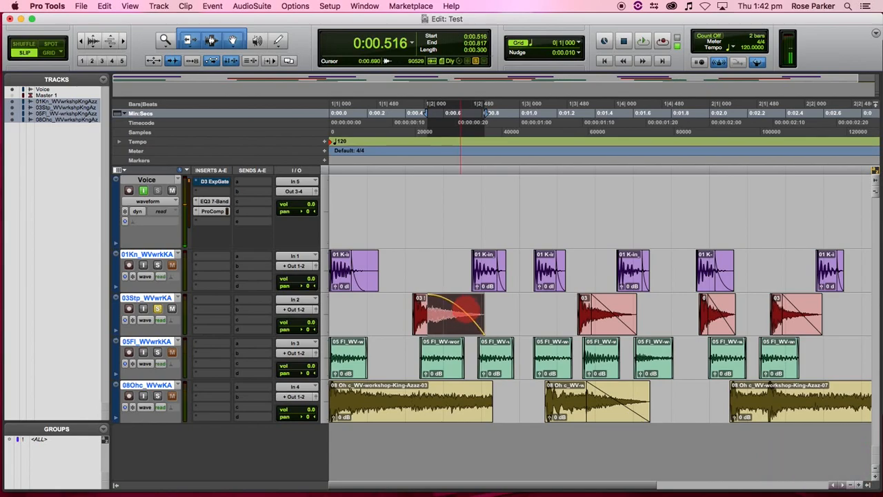
drag(607, 310, 614, 306)
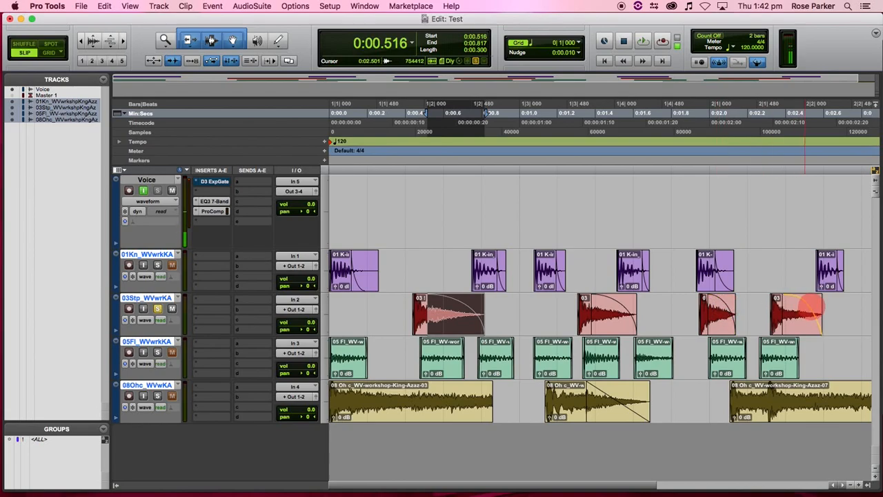
click(391, 303)
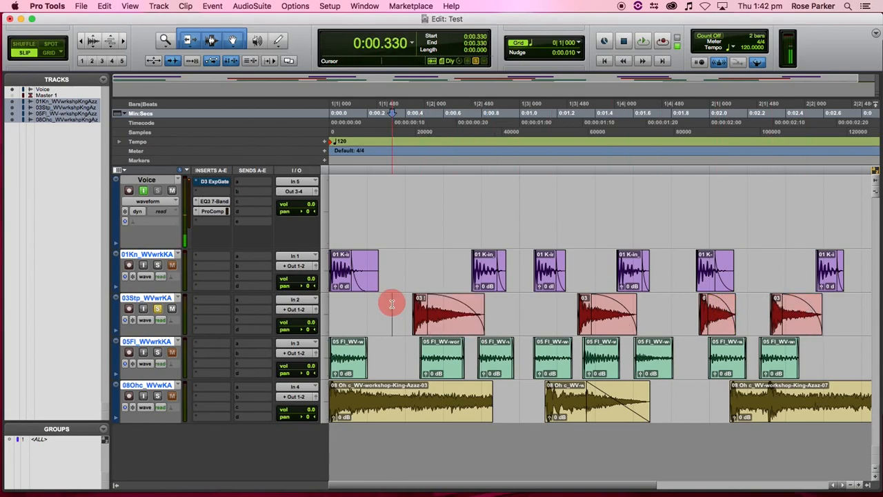
key(space)
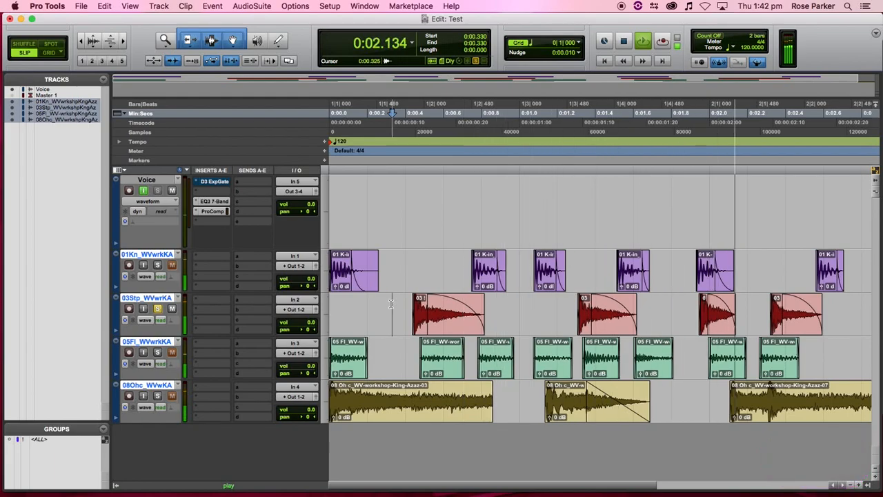
key(space)
- Audition the first and second snare clips individually
click(445, 329)
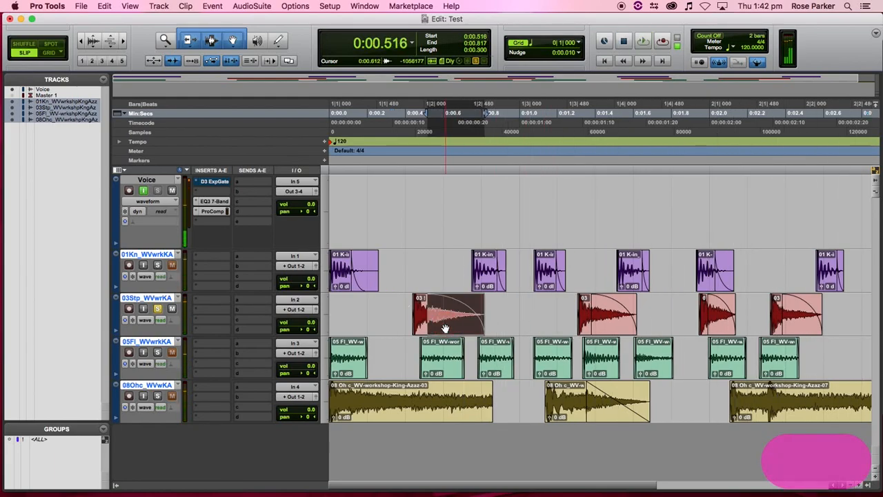
key(space)
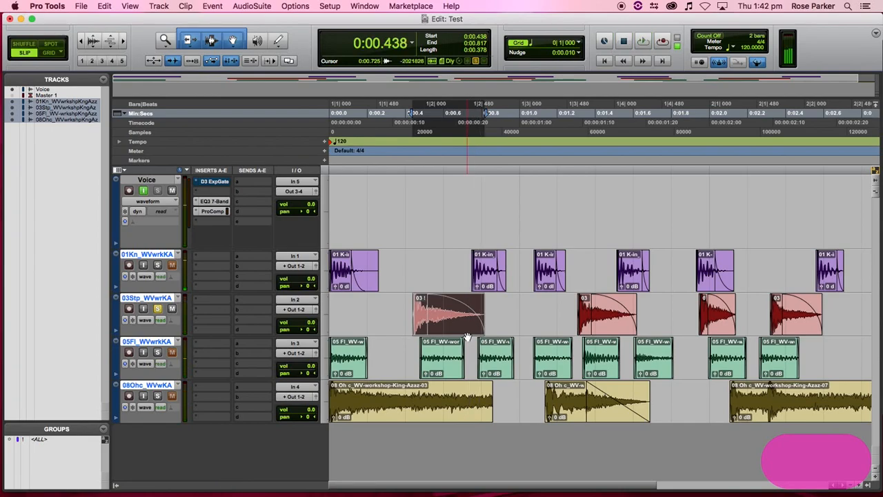
key(space)
click(587, 332)
key(shift+space)
key(space)
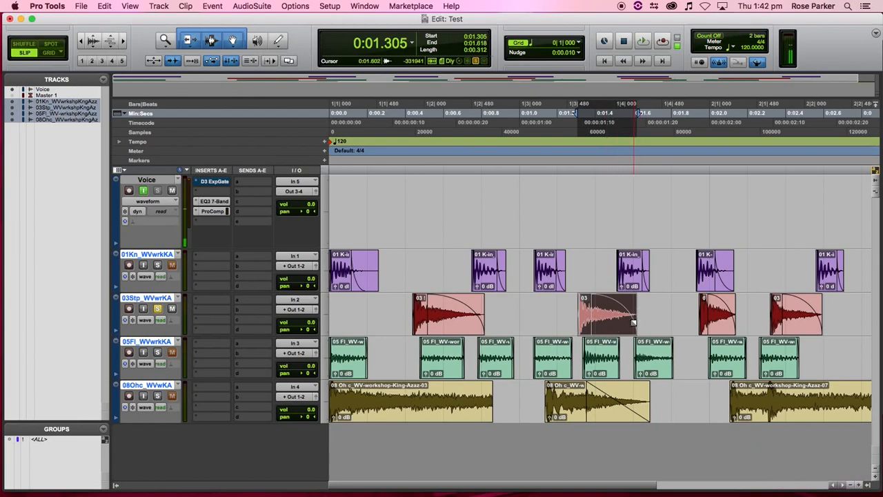
- Trim the second snare clip to end around 0:01.520 and audition the snare hits
drag(630, 321, 624, 322)
key(space)
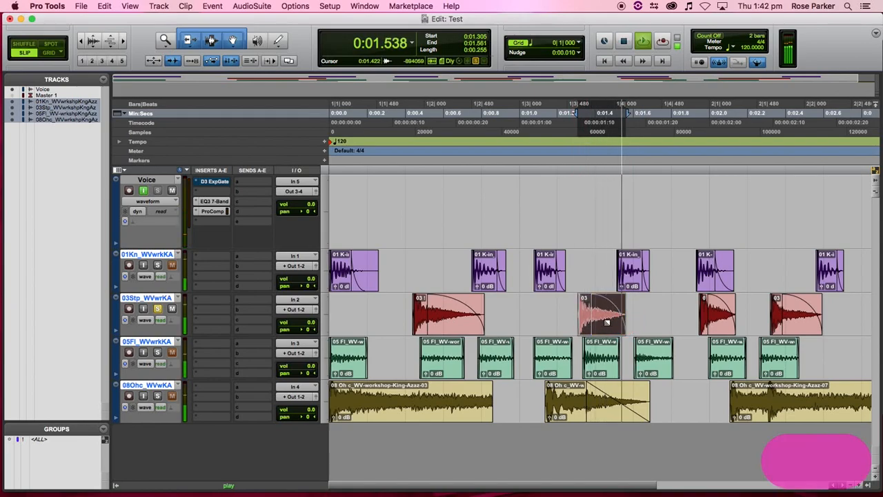
drag(624, 321, 617, 321)
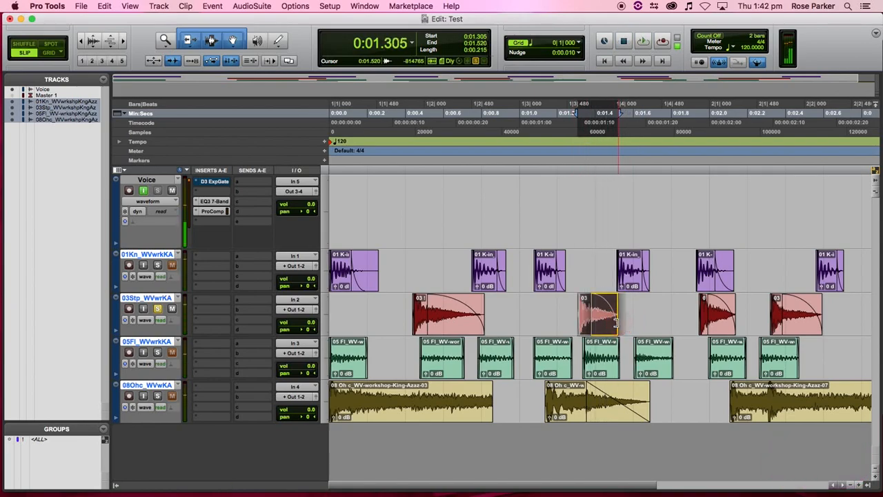
key(space)
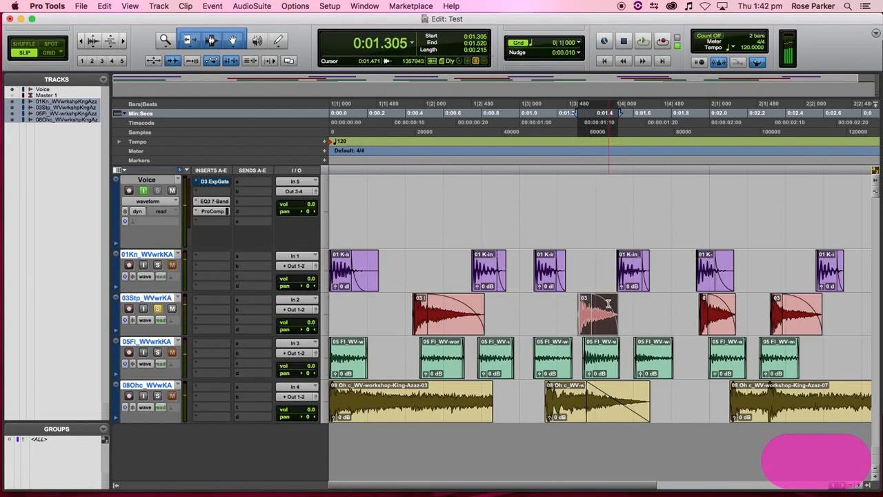
click(693, 308)
key(space)
key(space)
key(space)
key(space)
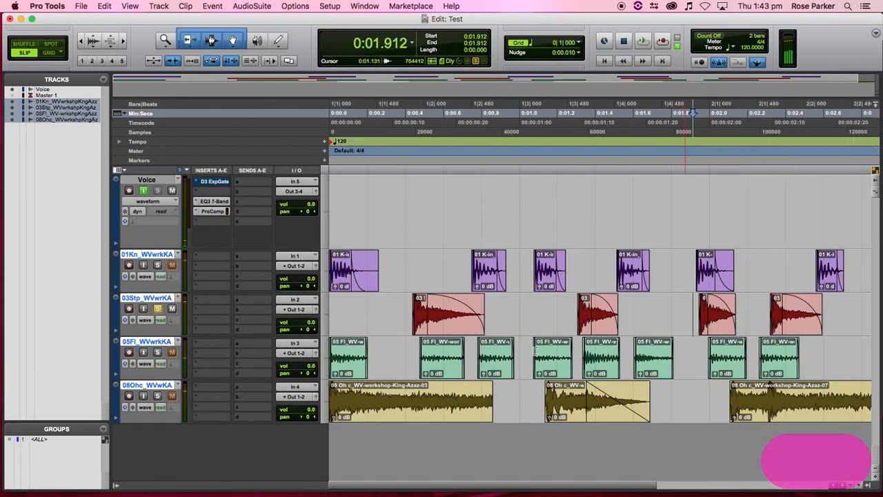
- Batch-fade every 05 Fl tom clip with a 150 ms fade-out and play the session from the start
click(344, 371)
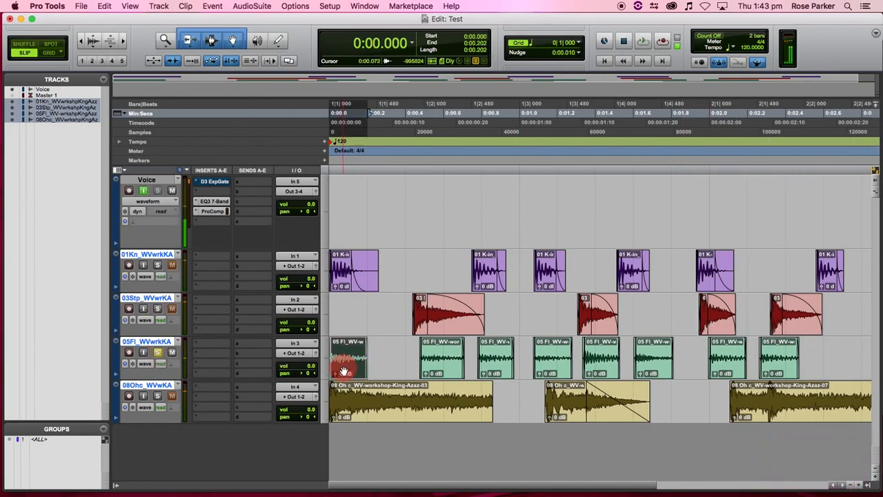
key(space)
key(space)
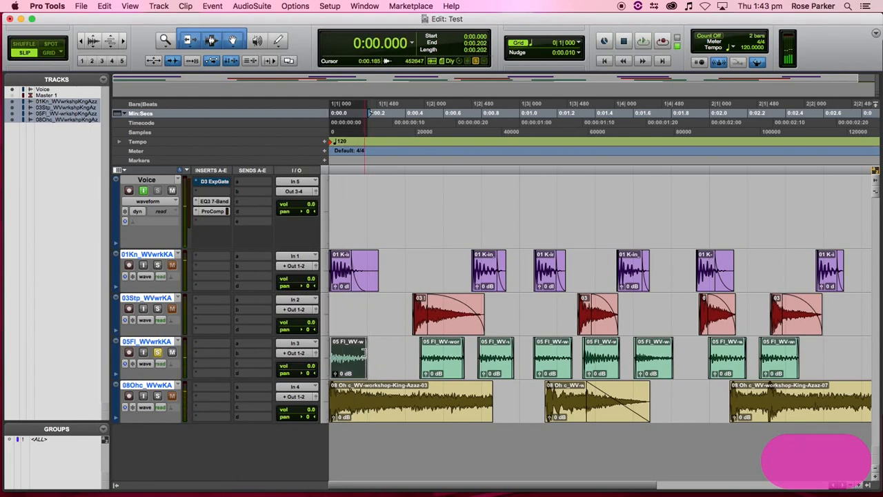
click(392, 352)
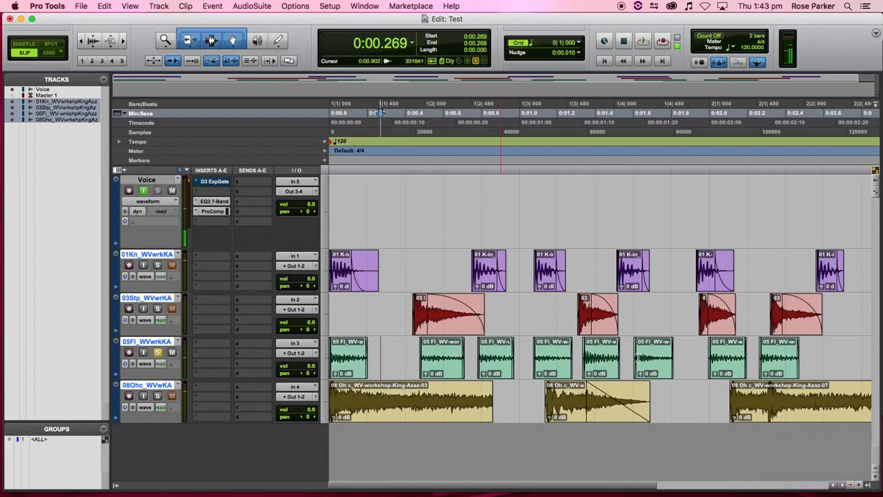
drag(808, 353, 311, 349)
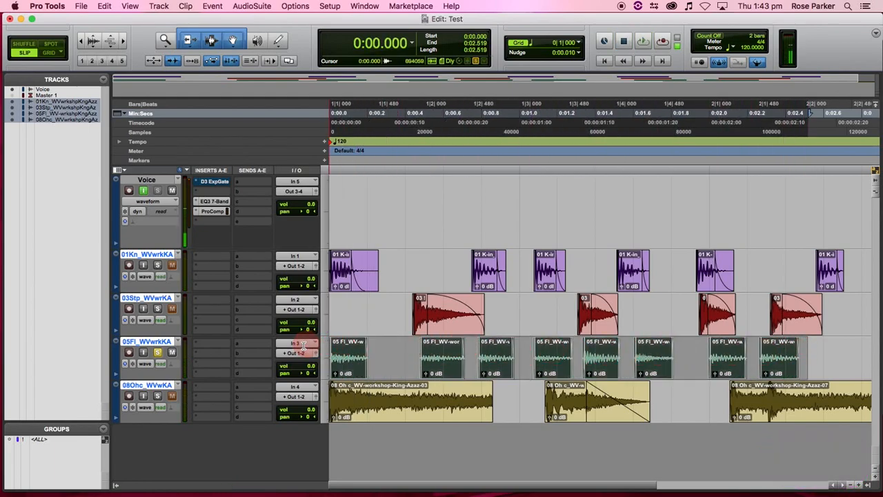
key(ctrl+f)
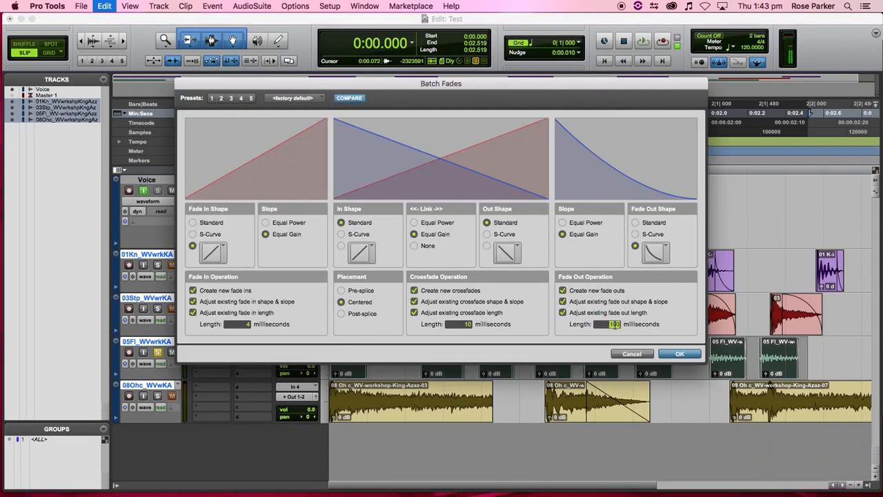
text(150)
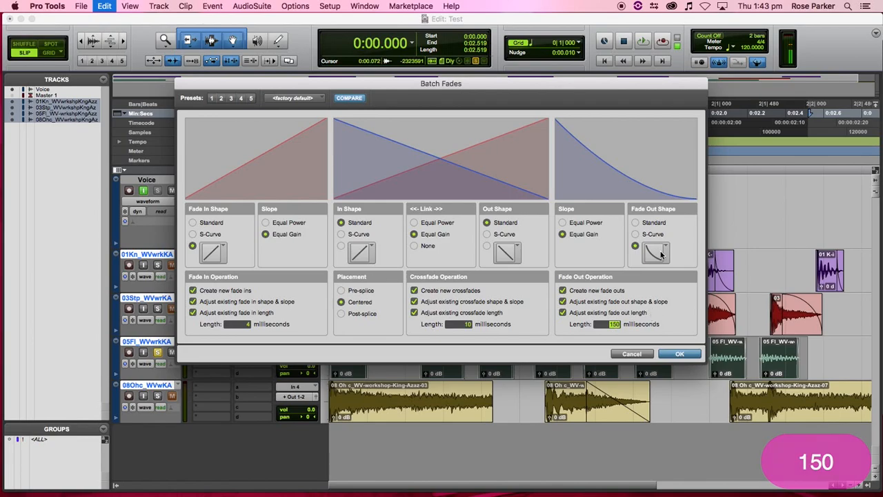
click(680, 354)
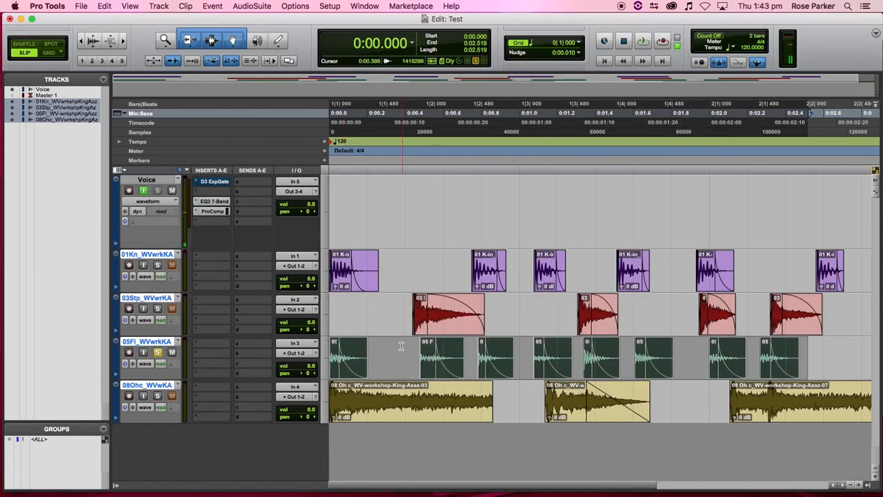
key(Return)
key(space)
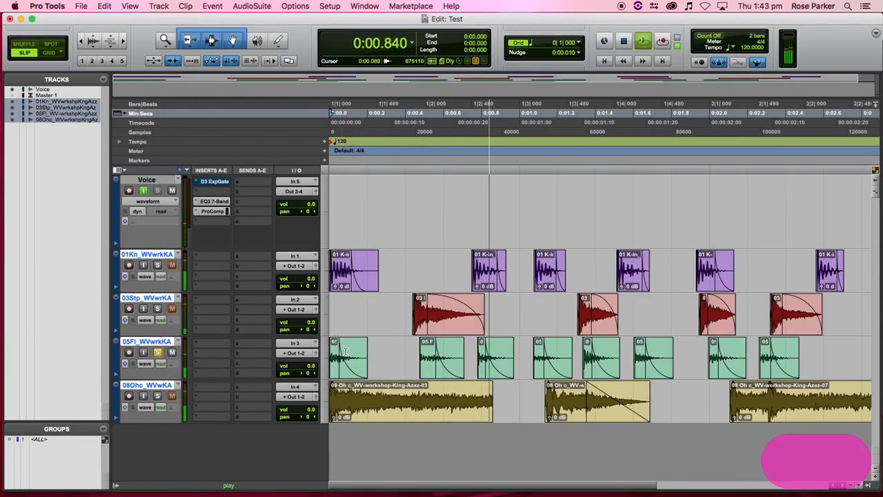
- Solo the overhead track and trim the start and end of the first overhead clip
key(space)
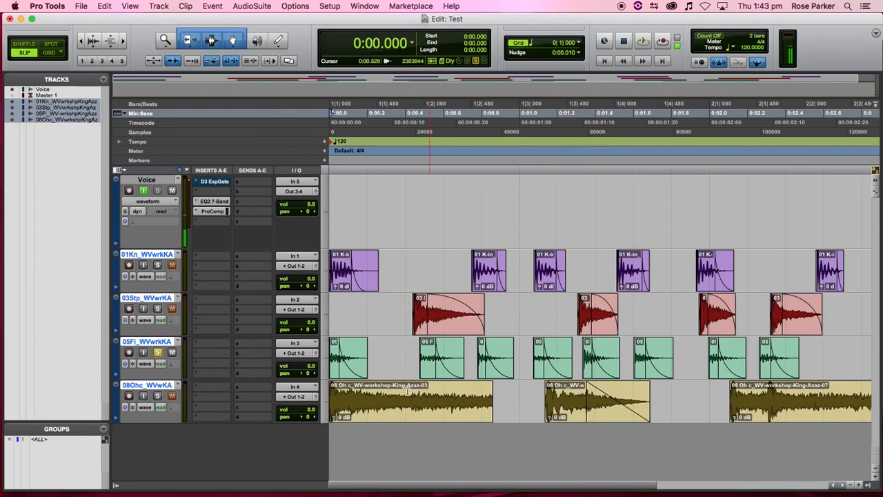
click(158, 396)
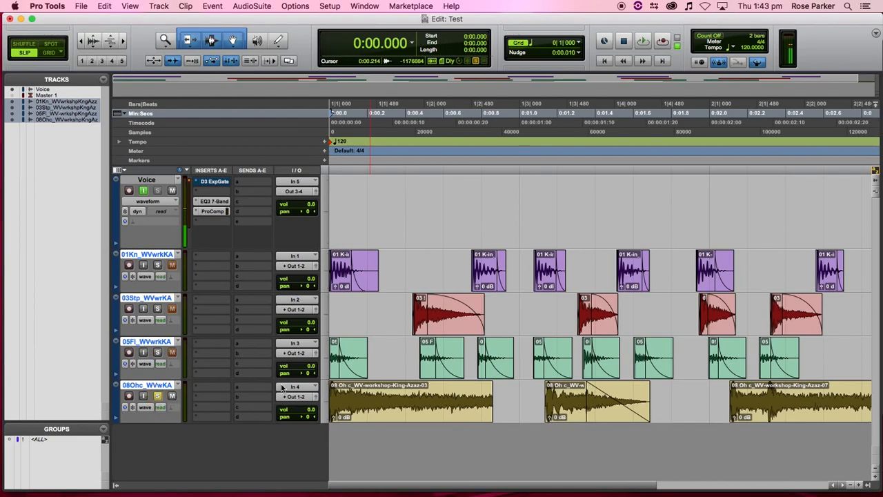
click(428, 412)
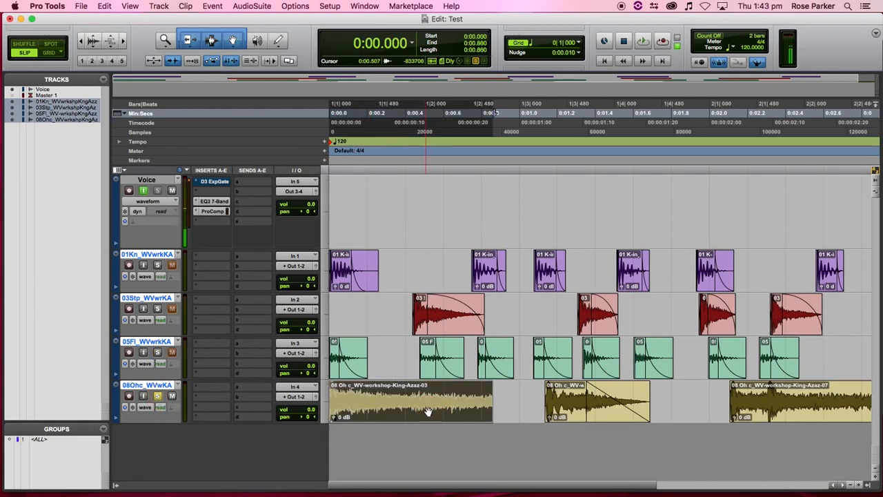
key(space)
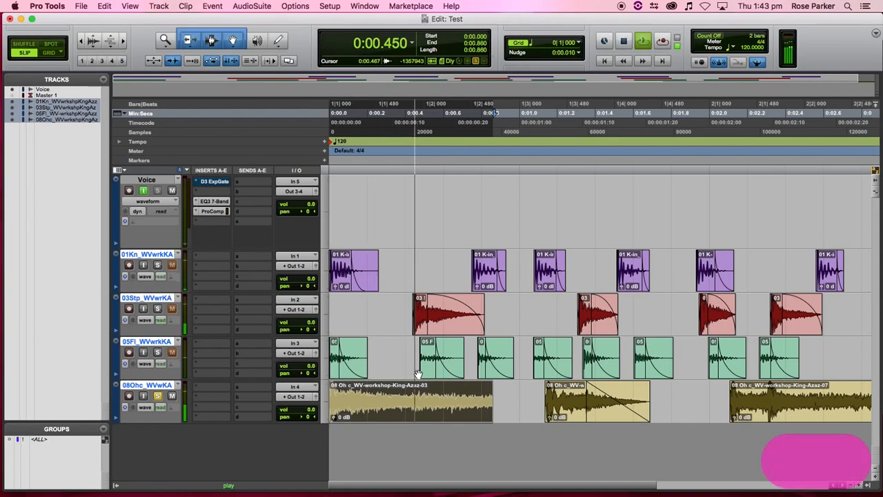
drag(491, 398, 390, 406)
key(space)
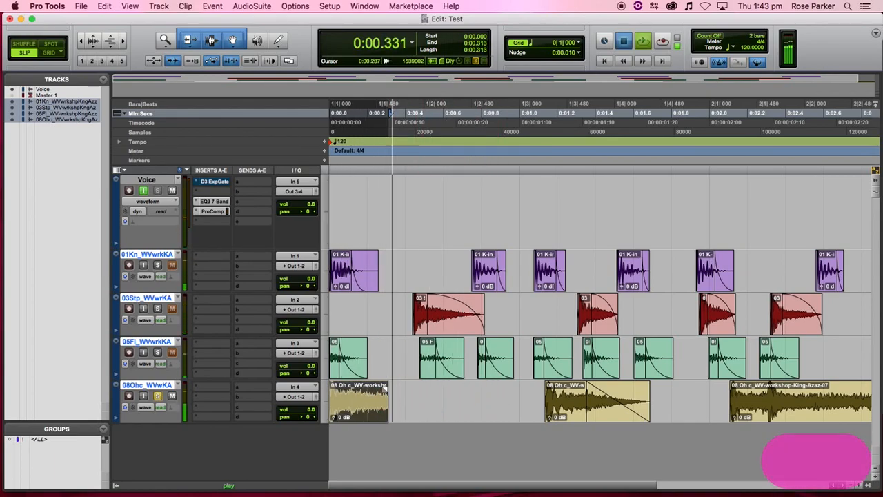
drag(331, 389, 337, 387)
key(space)
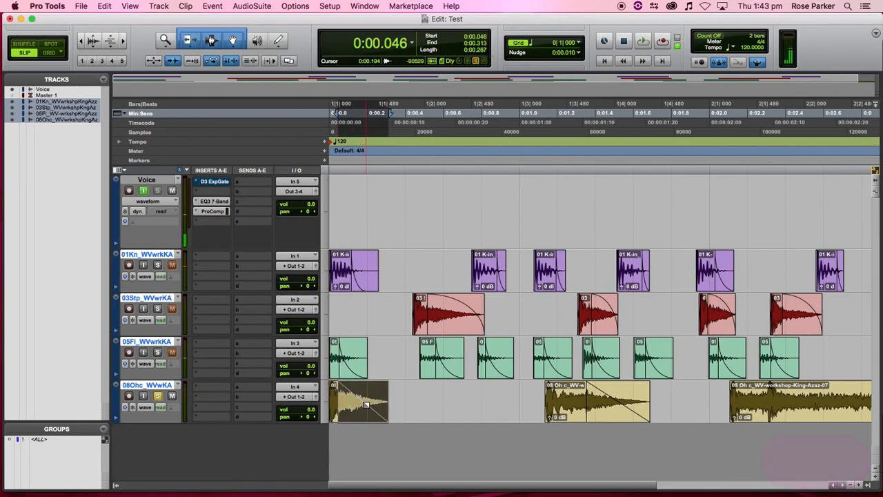
- Curve the first overhead clip's fade-out and play it from the session start
drag(367, 404, 374, 398)
key(space)
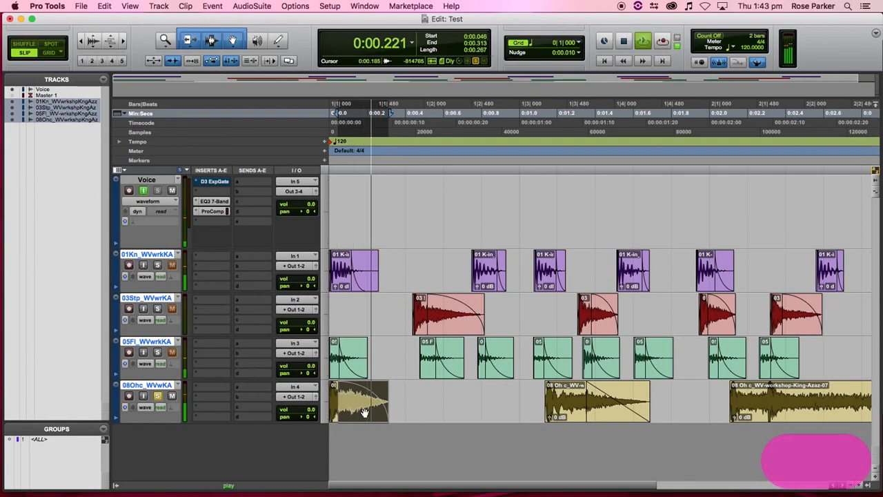
shift+click(333, 417)
key(space)
- Trim the second overhead clip to end around 0:01.326 and audition it
key(space)
click(570, 415)
key(space)
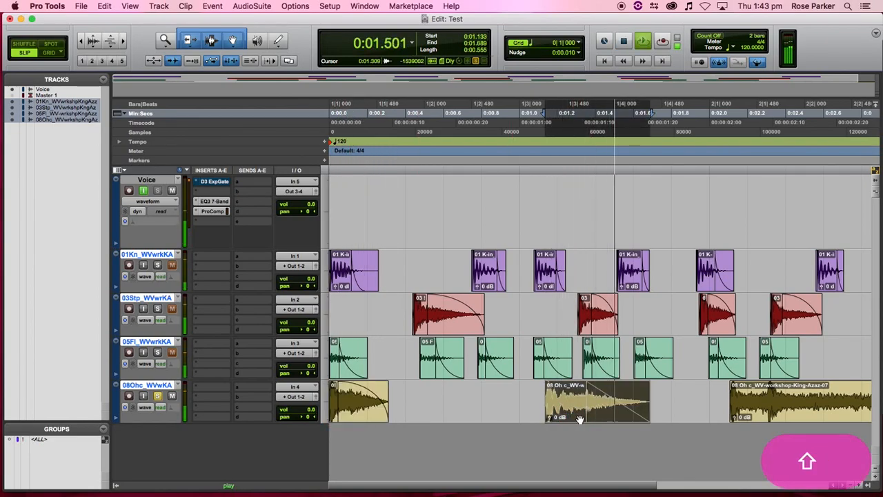
drag(647, 401, 615, 412)
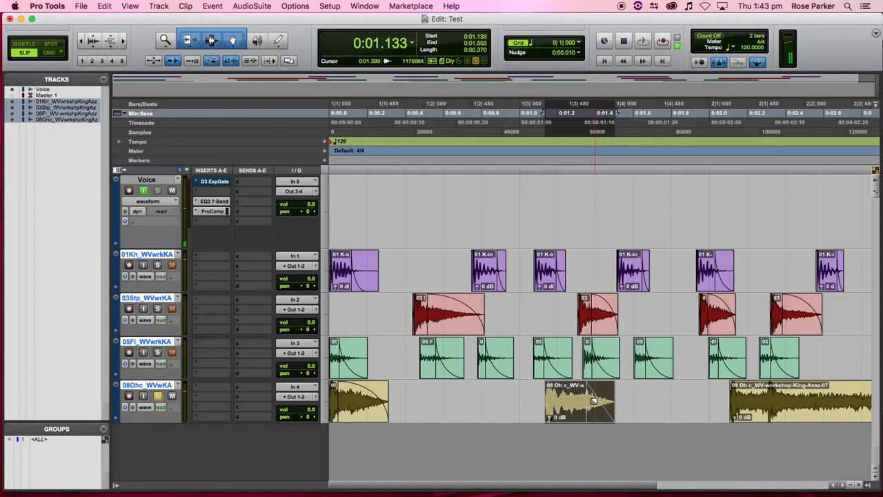
drag(585, 411, 574, 413)
click(536, 396)
key(space)
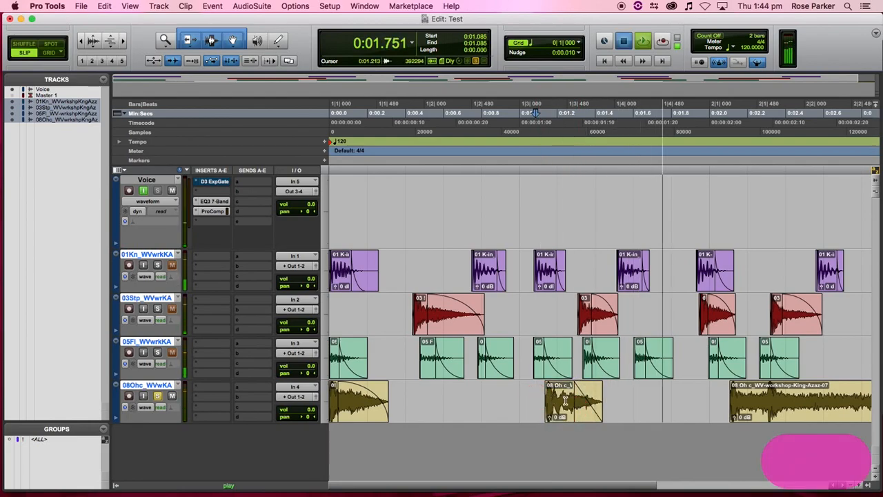
key(space)
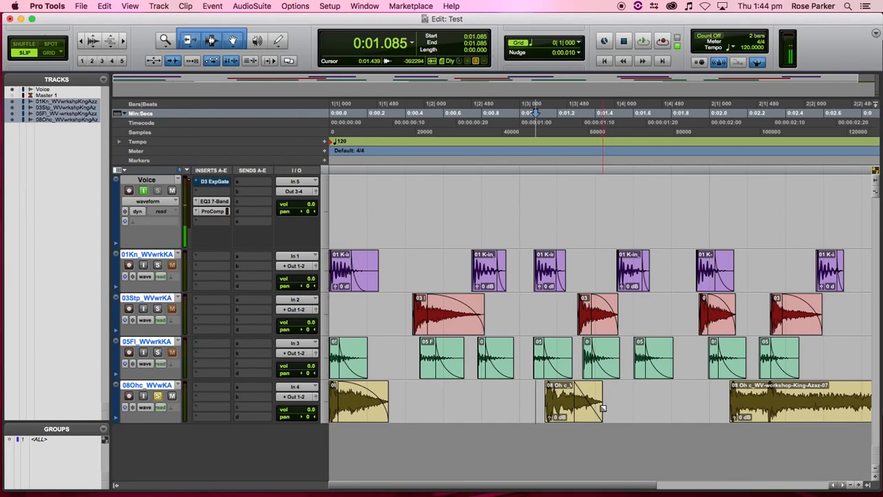
- Fade out the second overhead clip's tail and audition the result
drag(601, 417, 592, 396)
click(532, 392)
key(space)
key(space)
key(space)
key(space)
key(space)
key(space)
drag(588, 417, 581, 415)
click(583, 392)
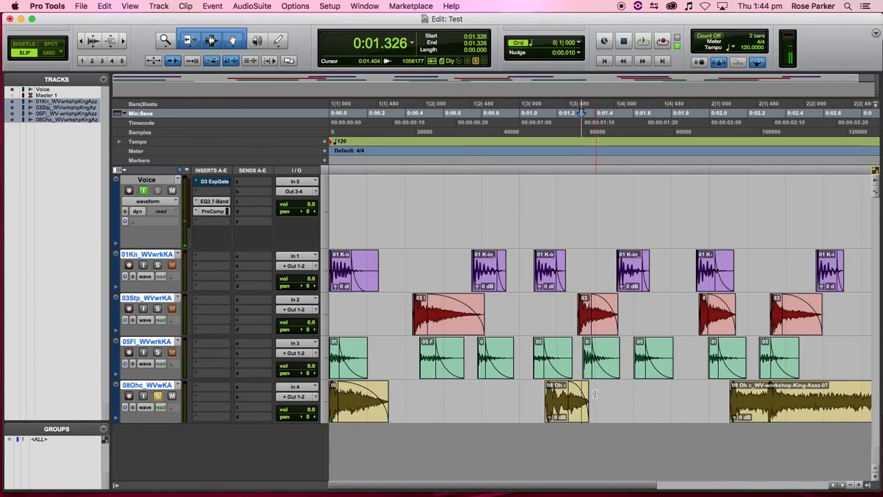
key(space)
click(527, 392)
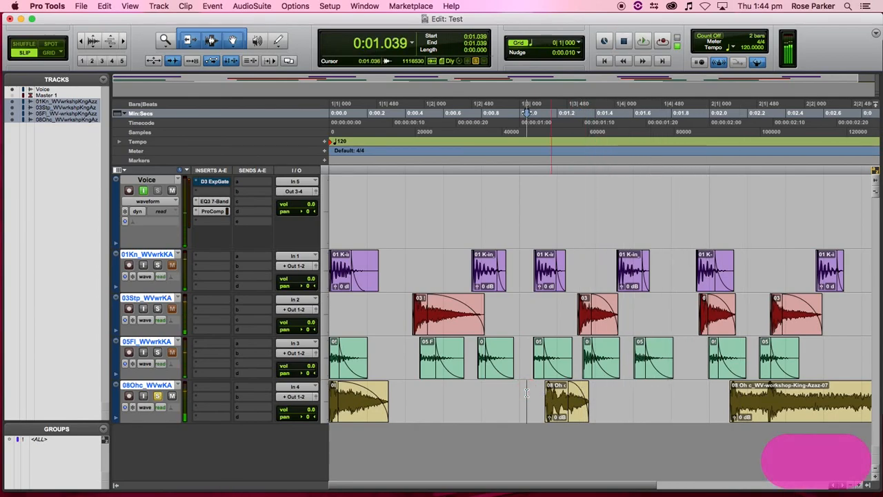
key(space)
key(space)
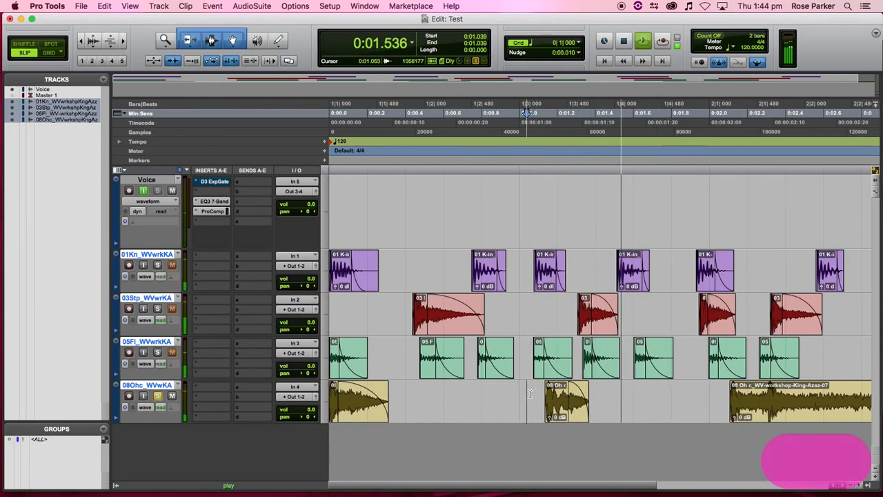
key(space)
double_click(563, 407)
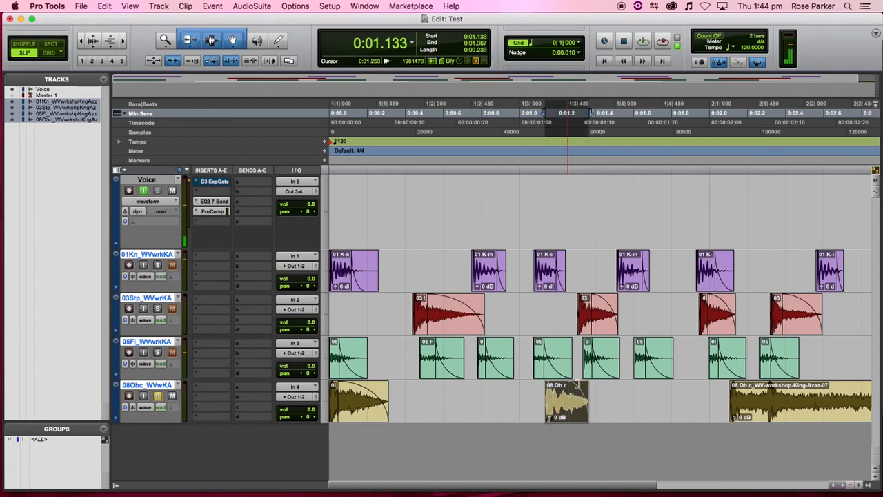
click(694, 394)
- Split the third overhead clip at the cut point and delete its unwanted start
scroll(487, 395, right, 10)
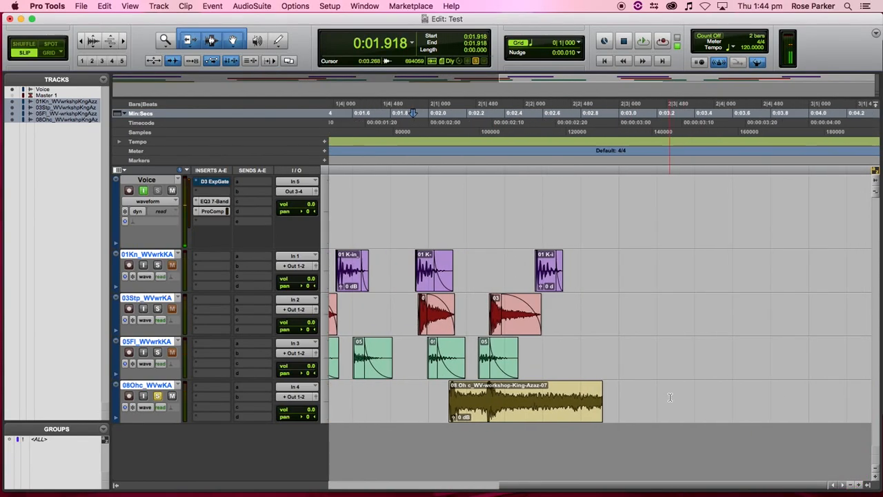
key(space)
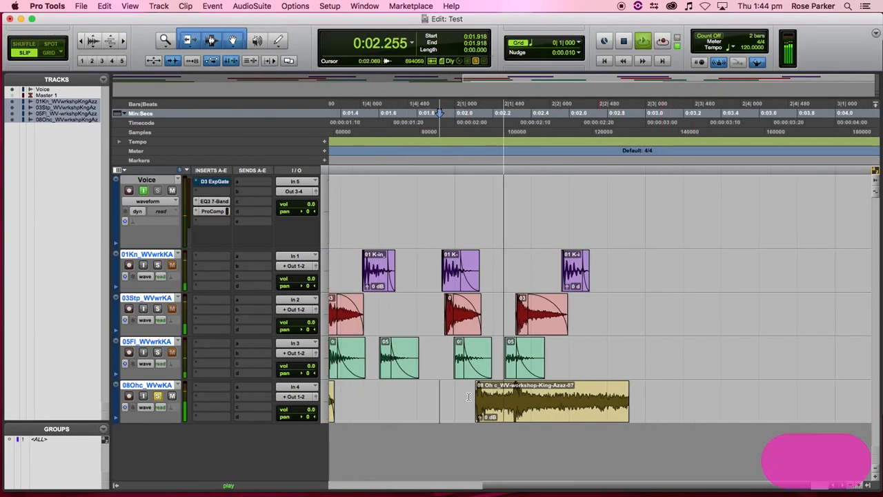
key(space)
click(519, 393)
key(space)
key(space)
key(space)
key(space)
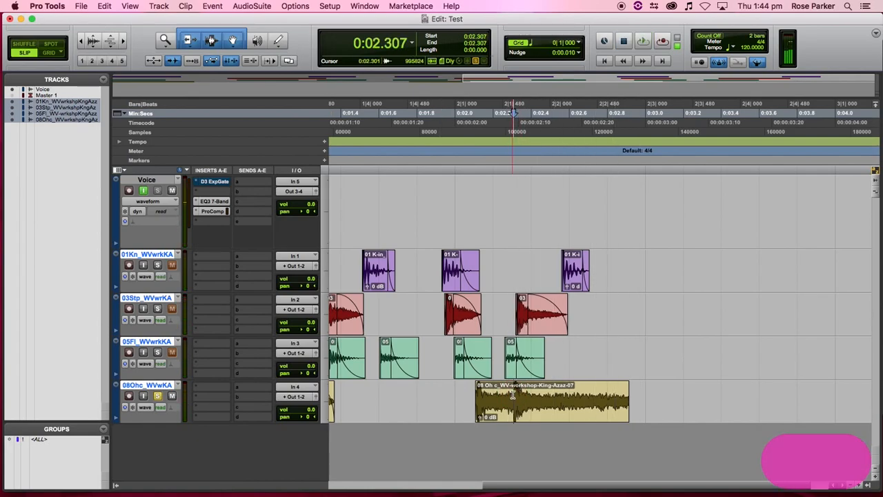
key(b)
click(498, 411)
key(BackSpace)
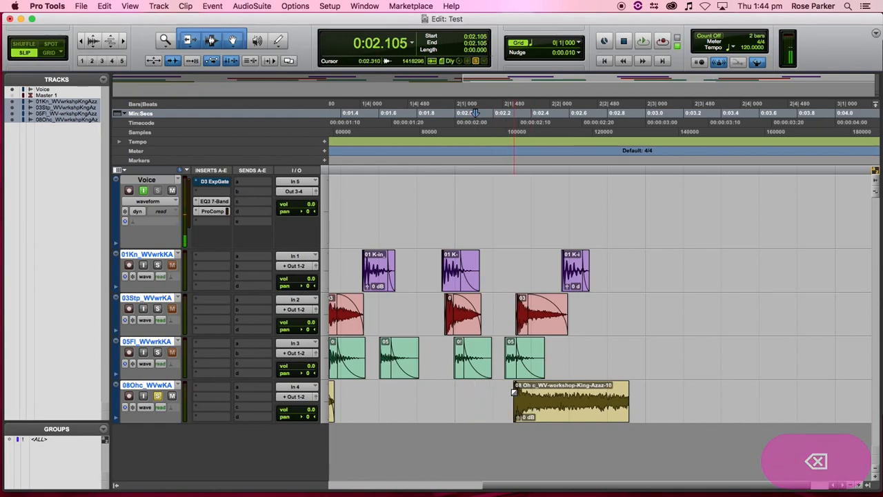
- Add a convex fade-out to the third overhead clip's end and audition it
click(527, 413)
key(space)
key(space)
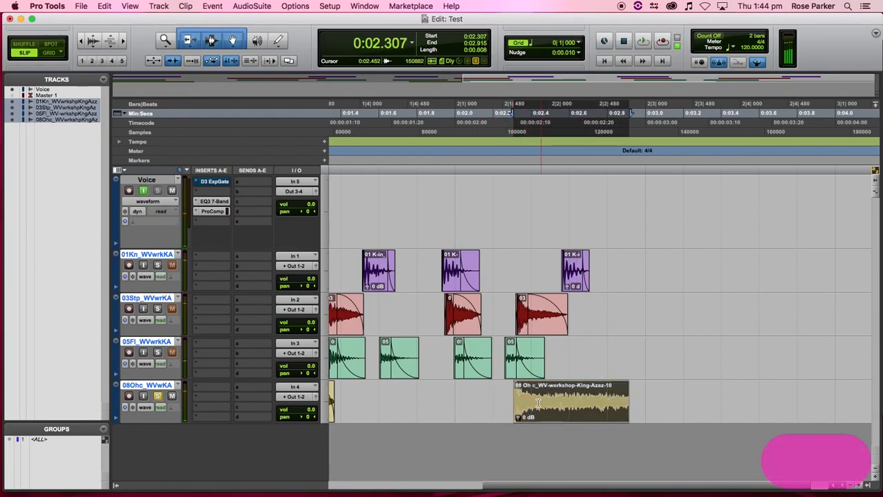
drag(627, 387, 539, 391)
drag(627, 400, 580, 411)
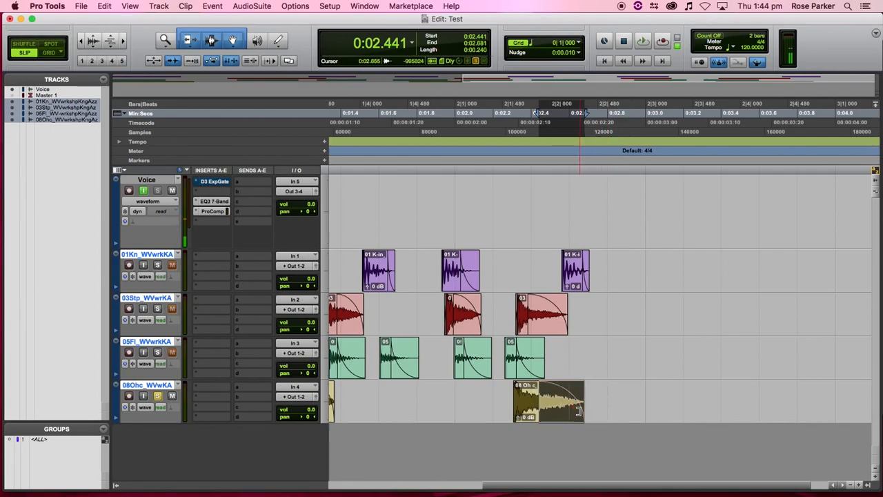
click(502, 398)
key(space)
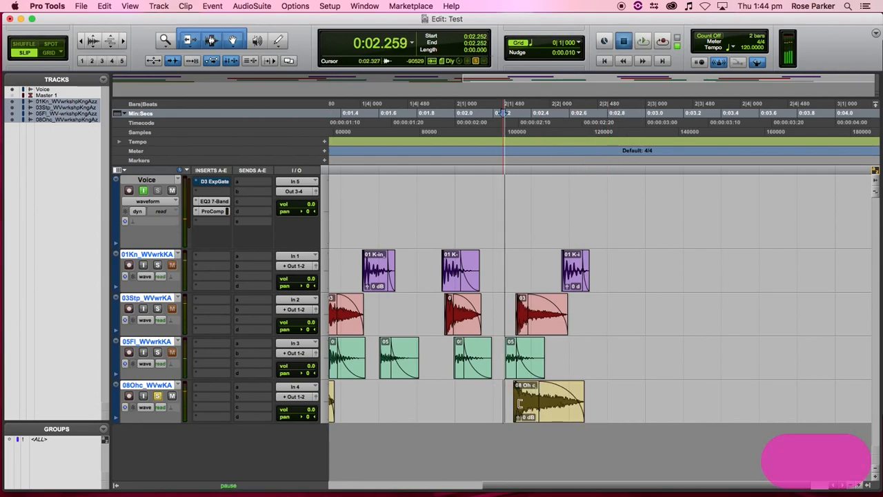
key(space)
- Trim the third overhead clip to end about 0:02.59 and replay it
drag(578, 409, 567, 410)
key(space)
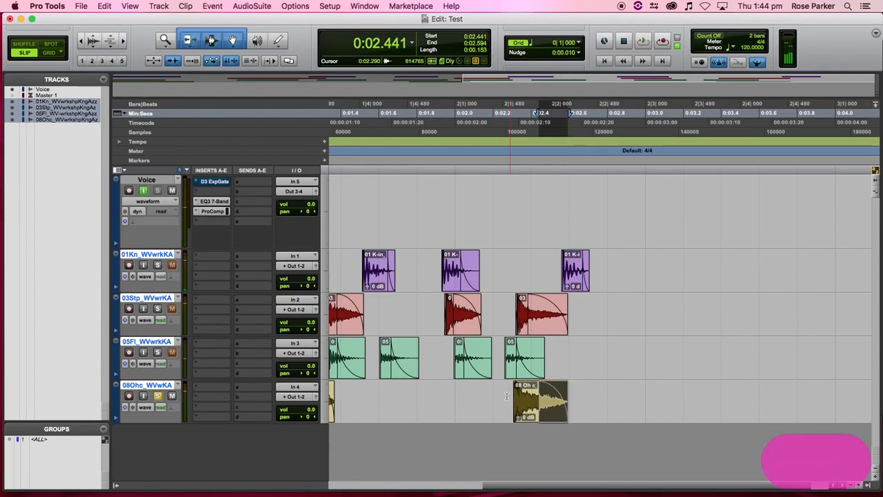
click(506, 398)
key(space)
key(space)
key(space)
key(space)
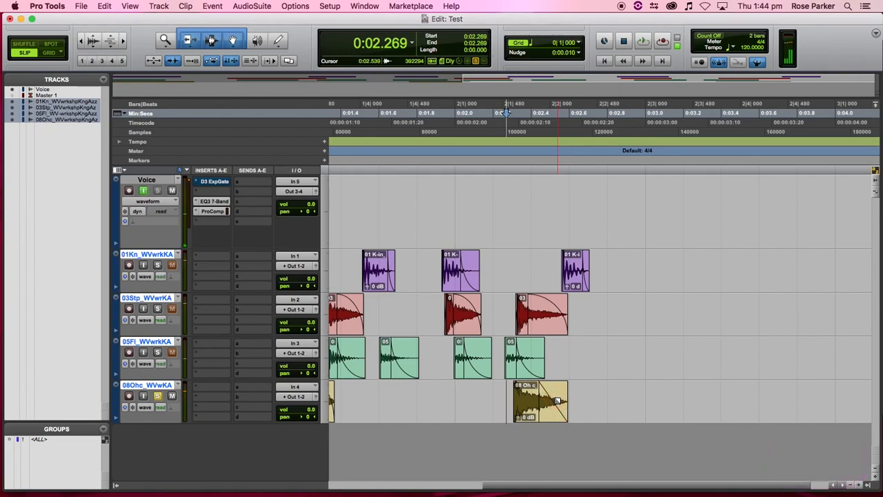
click(503, 397)
key(space)
key(space)
key(space)
key(space)
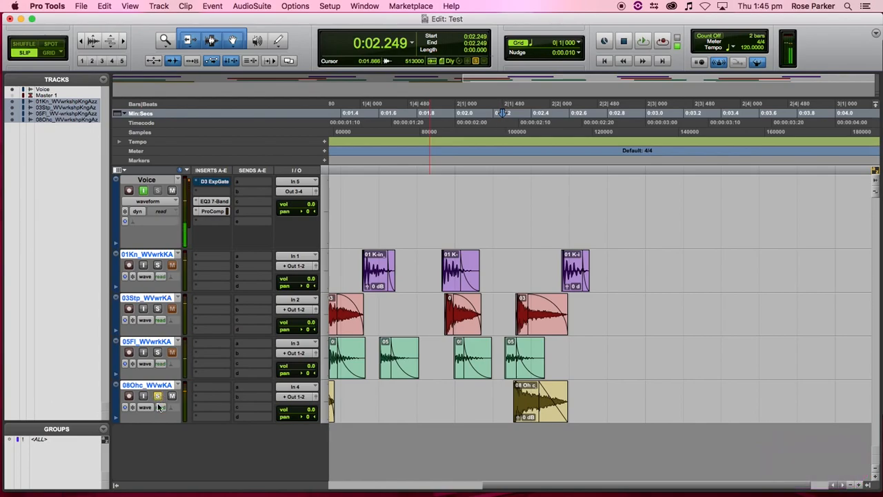
- Return to the session start and open the Name dialog for the first 01Kn kick clip
scroll(373, 290, left, 5)
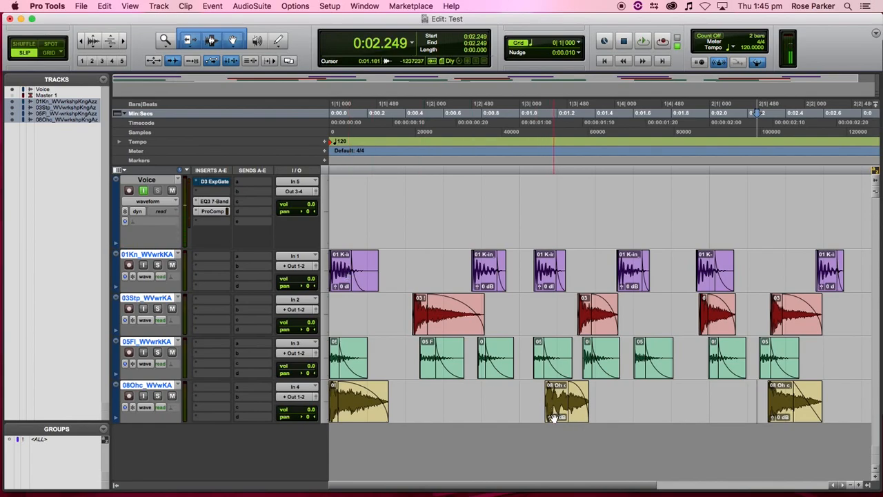
click(436, 331)
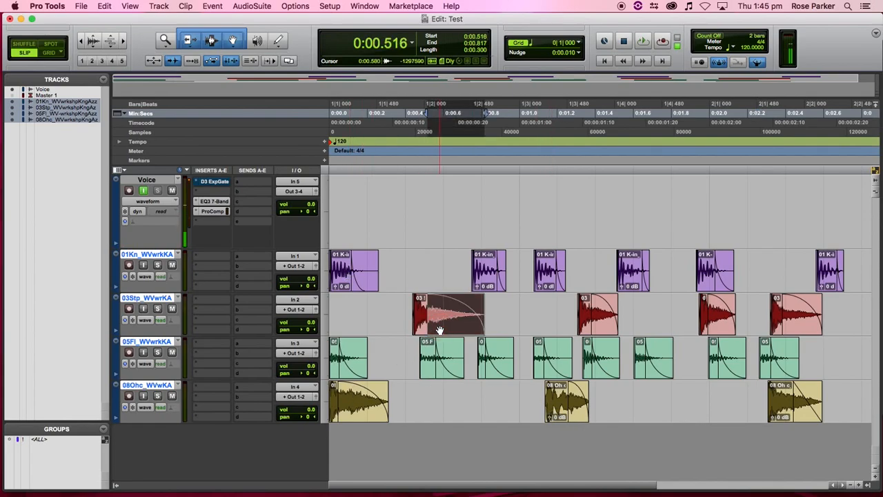
click(356, 407)
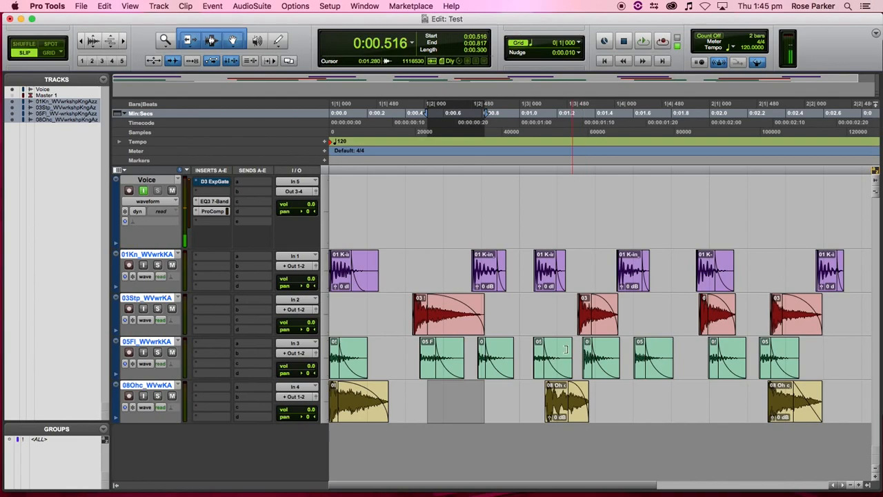
double_click(338, 284)
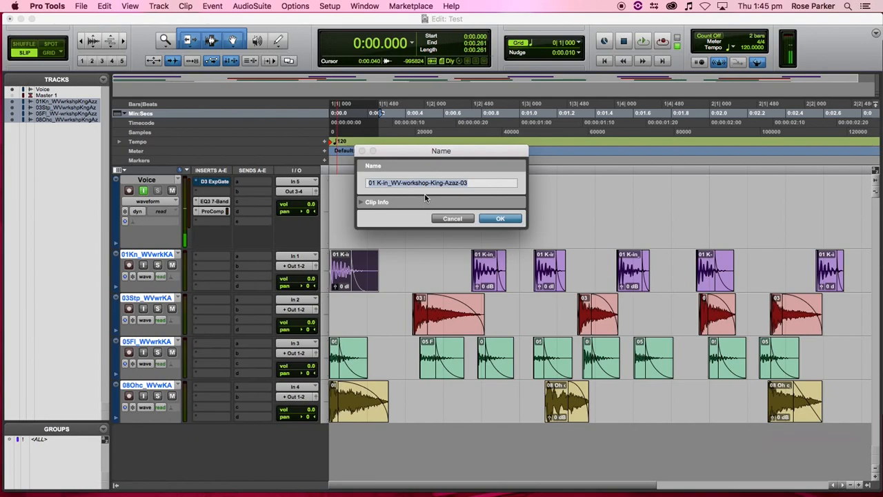
- Name the first kick clip KICK_01 and copy that name for reuse
text(KICK_)
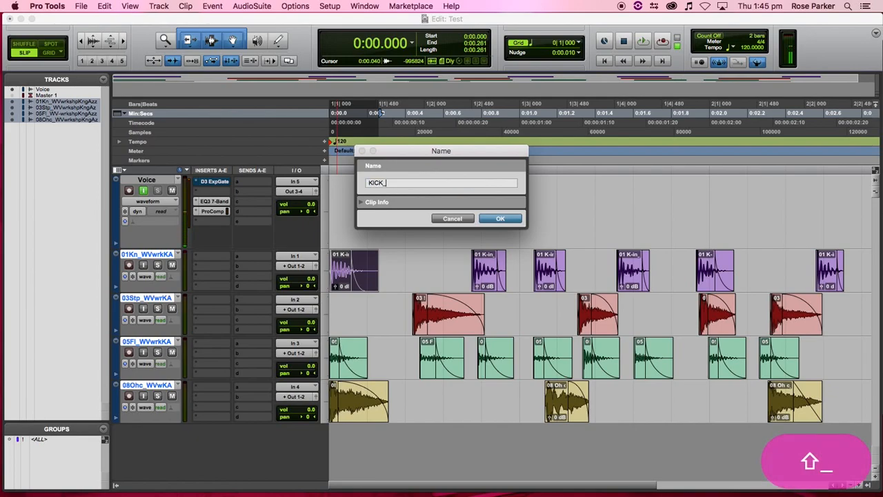
text(01)
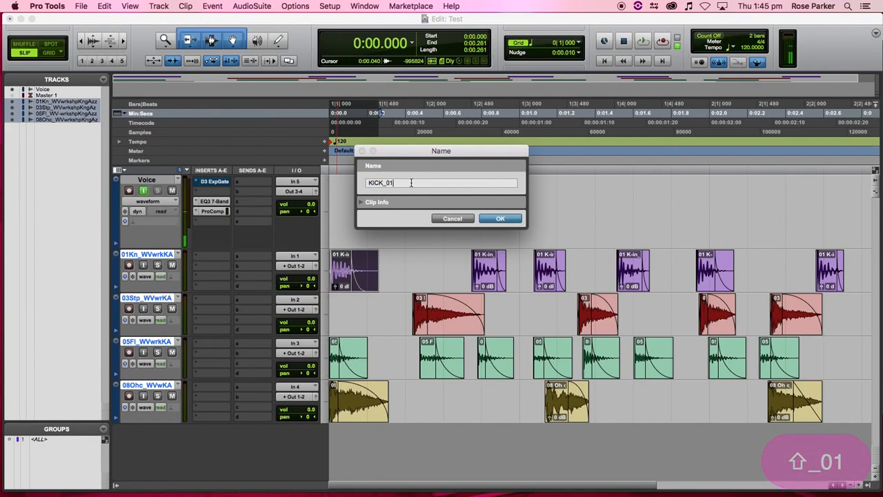
double_click(410, 182)
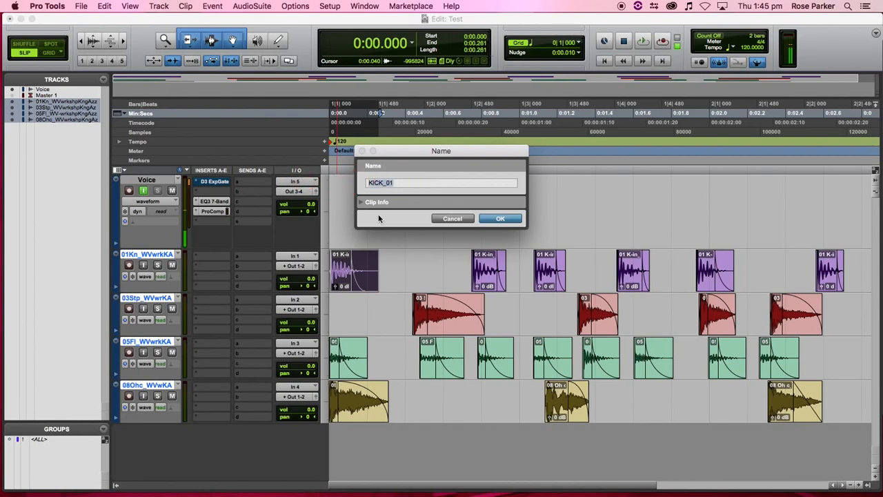
key(super+c)
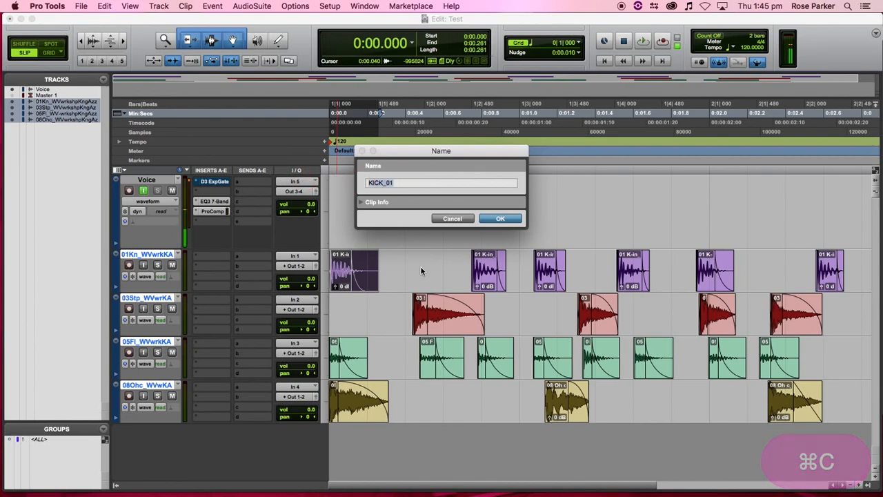
click(491, 219)
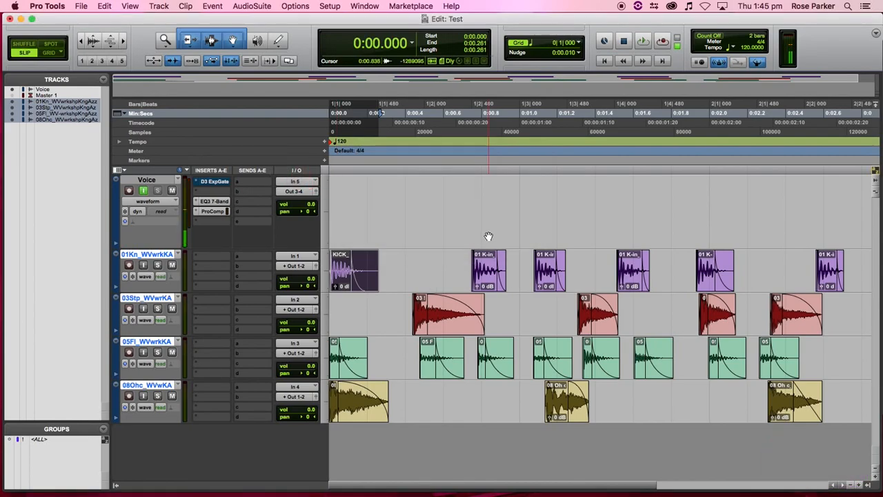
- Rename the second and third kick clips KICK_02 and KICK_03
double_click(485, 272)
key(super+v)
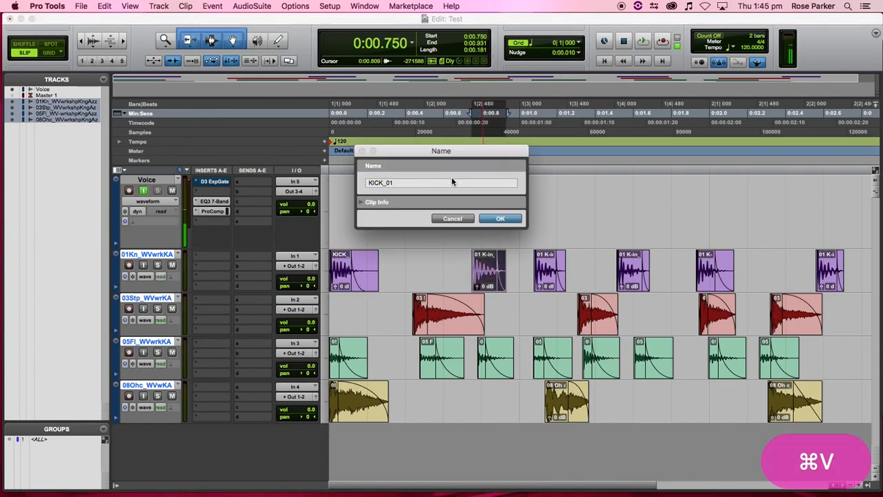
key(BackSpace)
text(2)
click(493, 220)
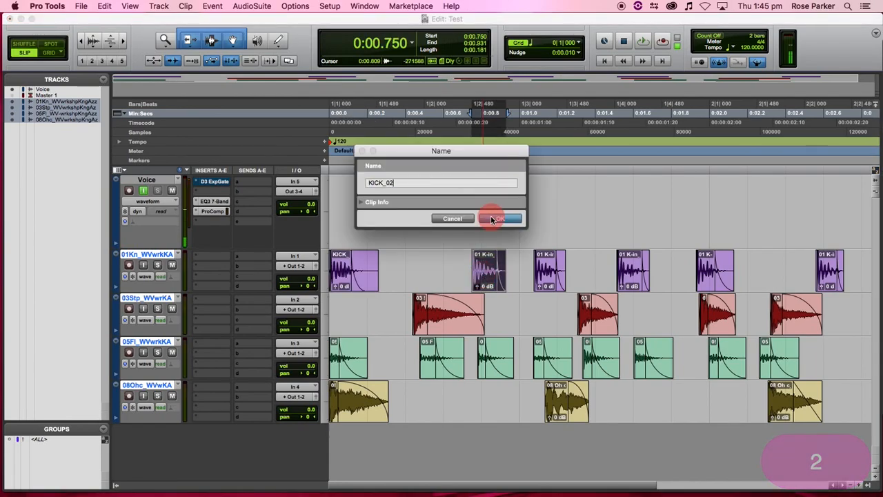
double_click(545, 269)
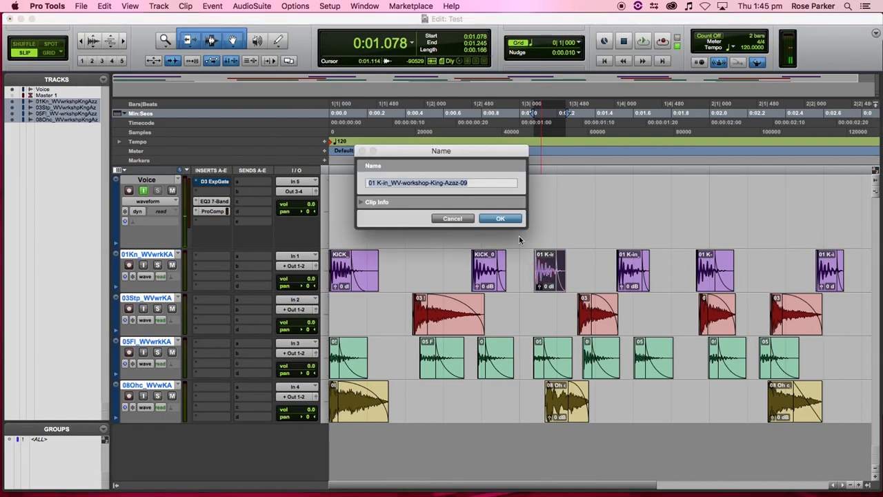
key(super+v)
key(BackSpace)
text(3)
key(Return)
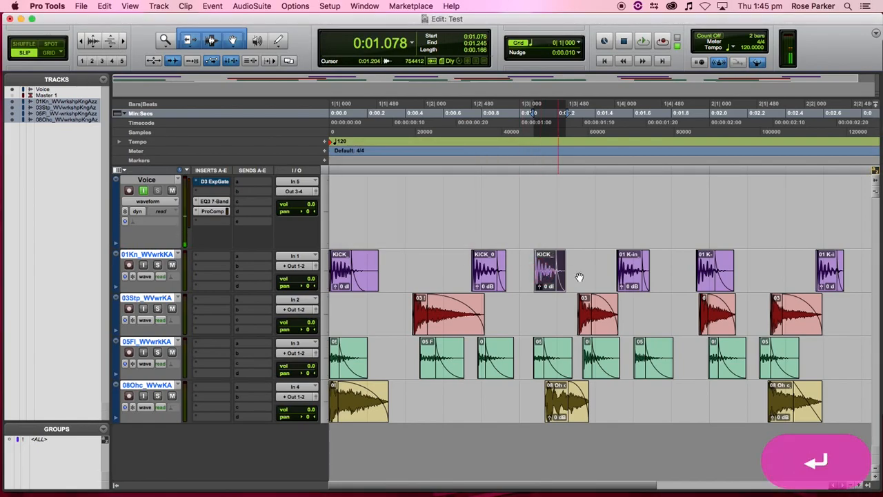
- Rename the fourth kick clip KICK_03, then reopen its name to check it
double_click(633, 280)
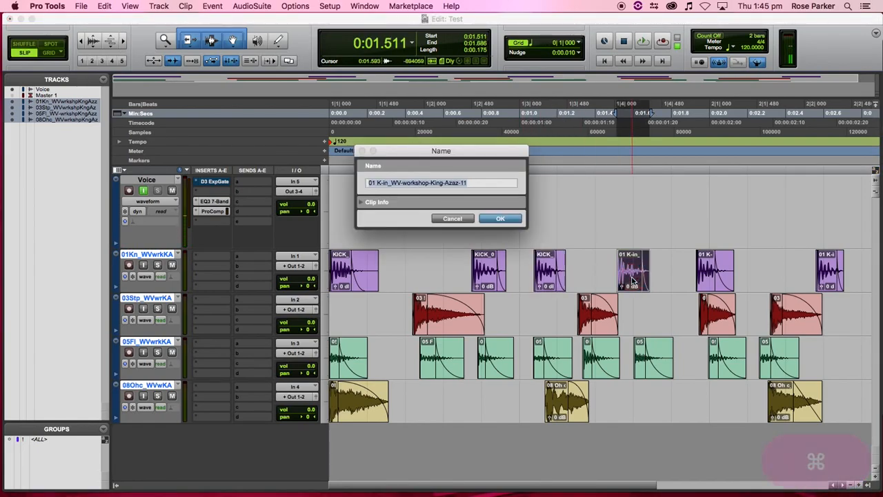
key(super+v)
key(BackSpace)
text(3)
key(Return)
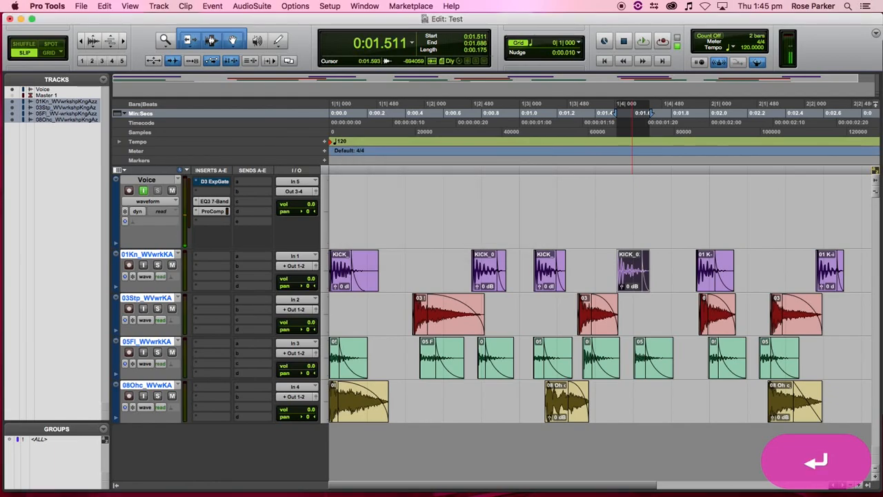
double_click(635, 278)
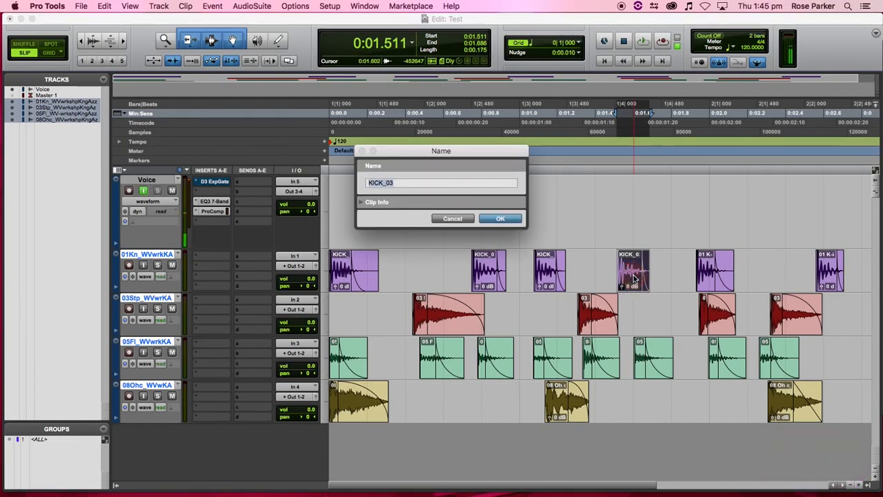
key(Return)
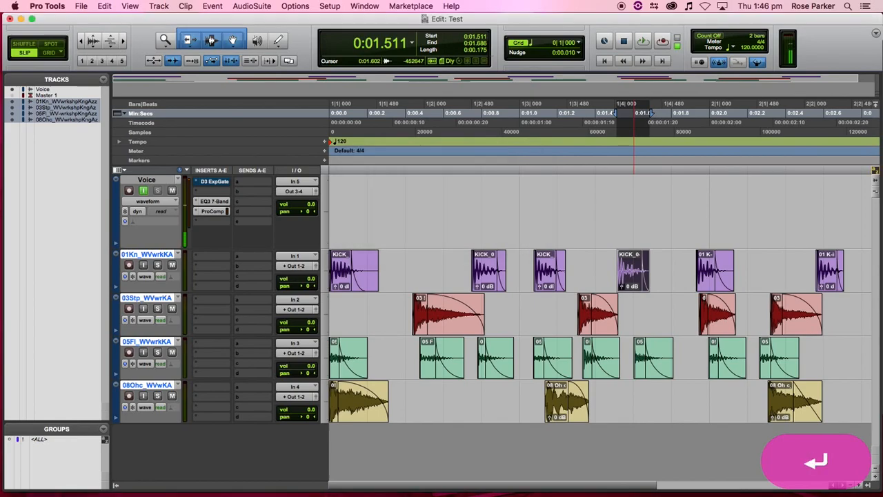
- Rename the fifth and last kick clips KICK_04 and KICK_06
double_click(705, 279)
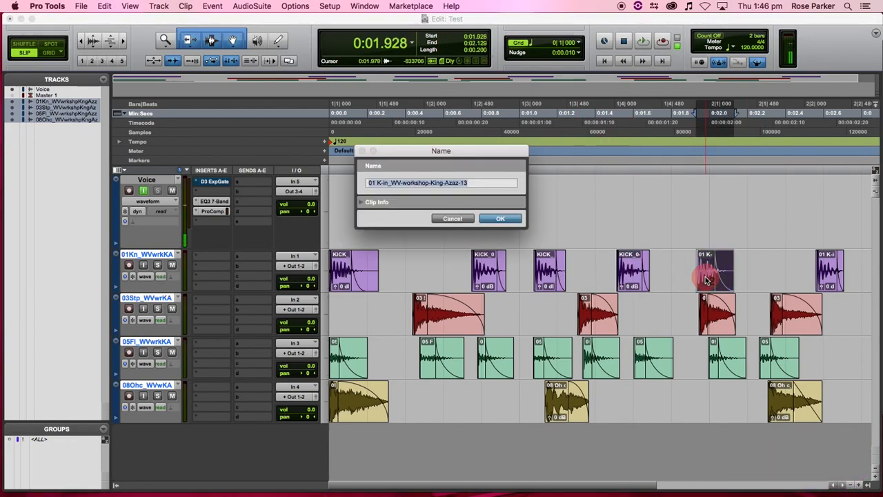
key(super+v)
key(BackSpace)
text(4)
key(Return)
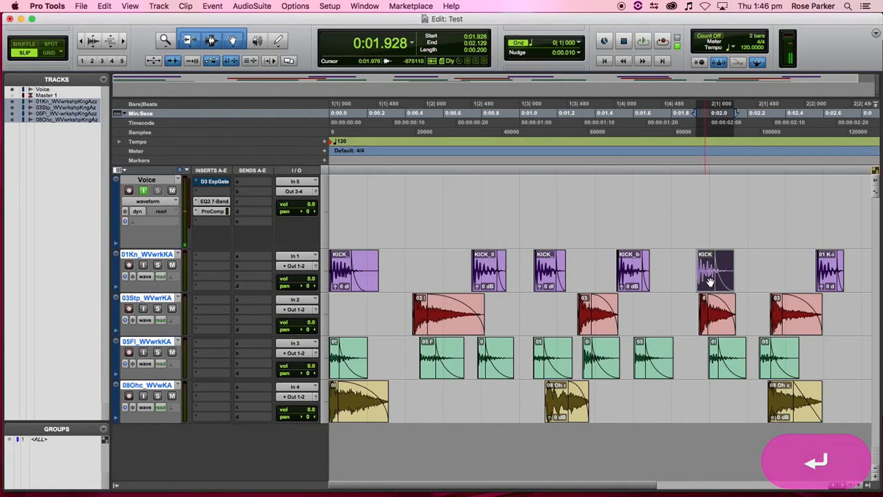
double_click(830, 282)
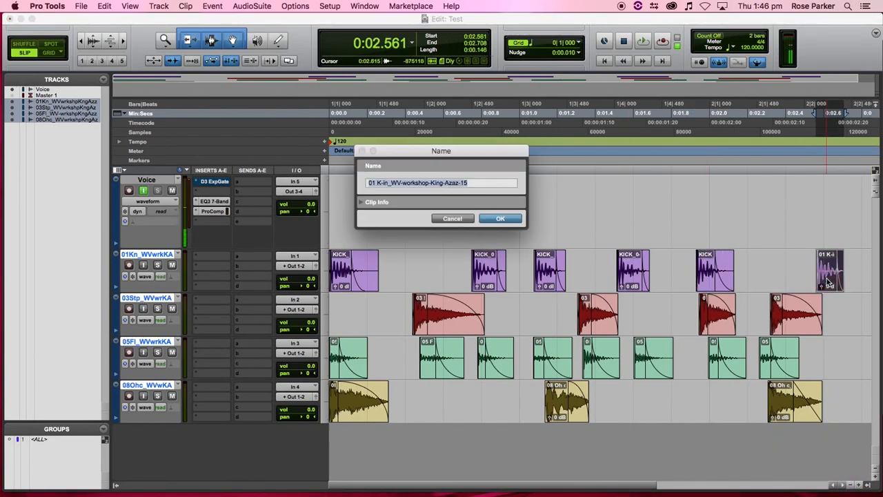
key(super+v)
key(BackSpace)
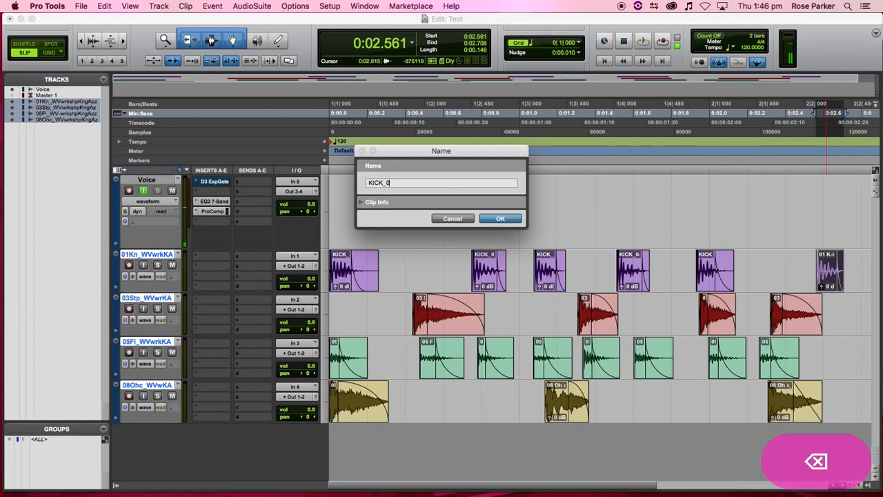
text(6)
key(Return)
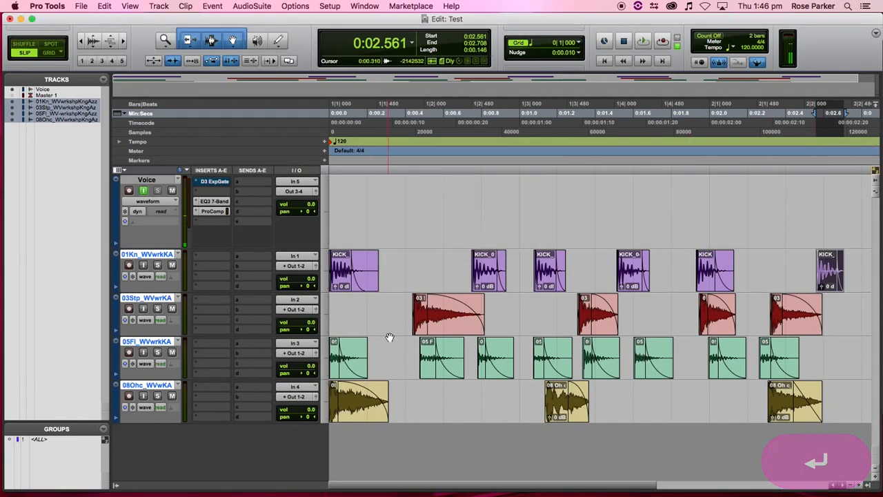
- Name the first snare clip SNARE_01 and copy its SNARE_0 prefix
double_click(420, 330)
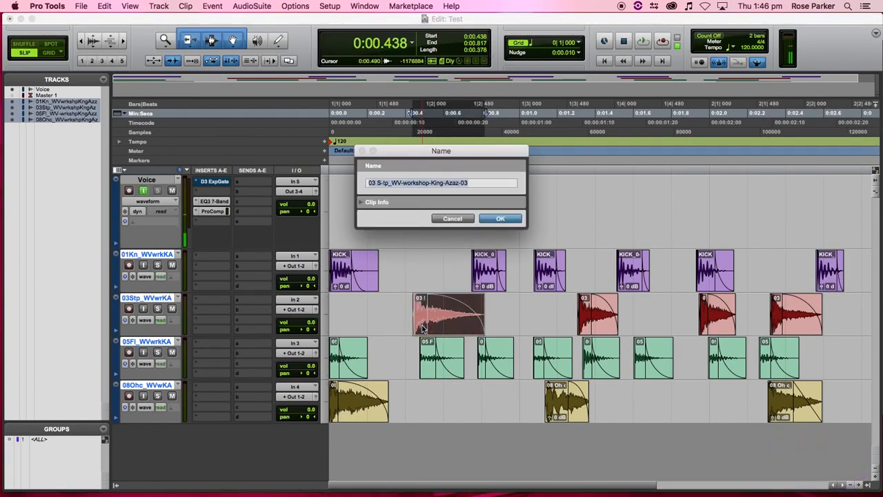
text(SNARE_)
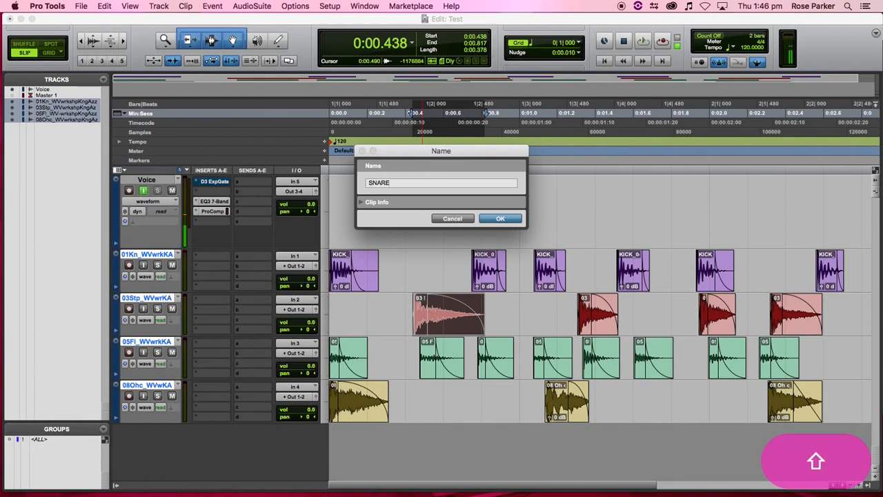
text(01)
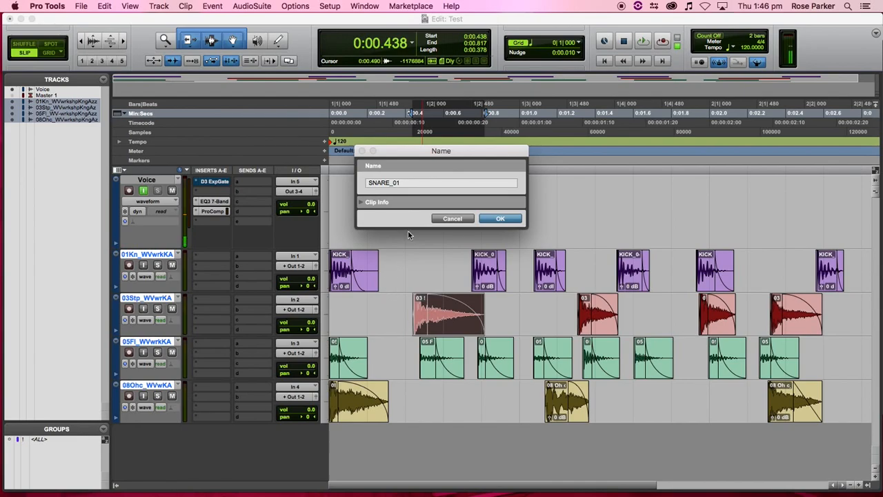
double_click(391, 183)
drag(394, 184, 342, 184)
key(super+c)
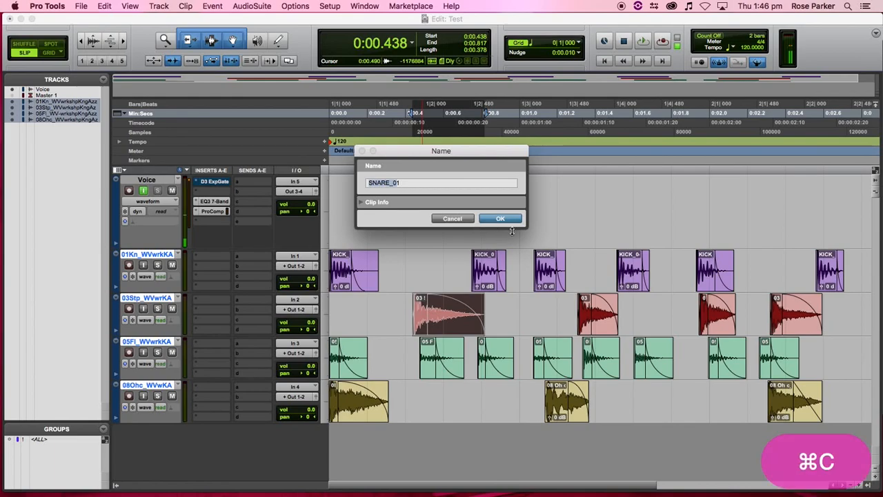
click(510, 222)
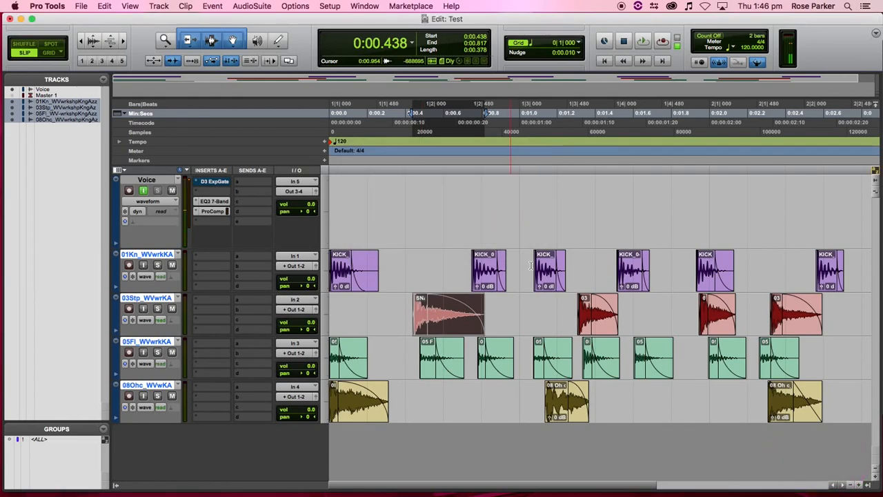
- Rename the remaining snare clips SNARE_02, SNARE_03 and SNARE_04
double_click(587, 330)
key(super+v)
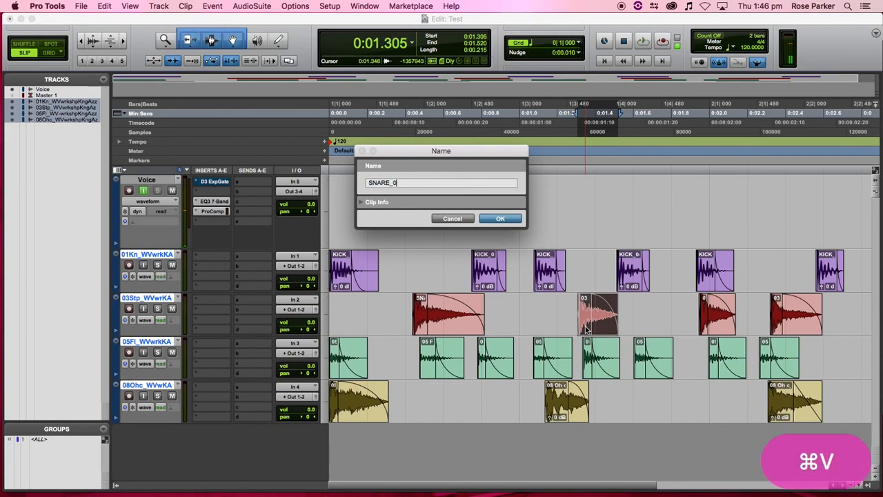
text(2)
key(Return)
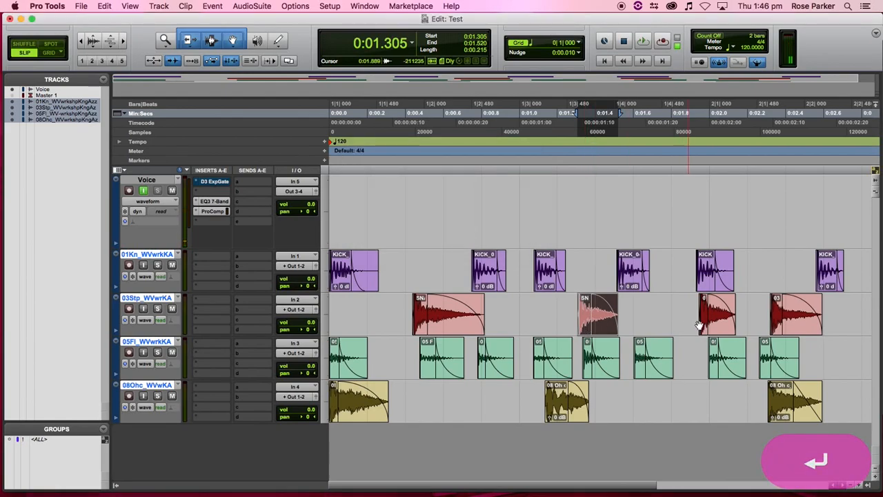
click(705, 327)
double_click(705, 327)
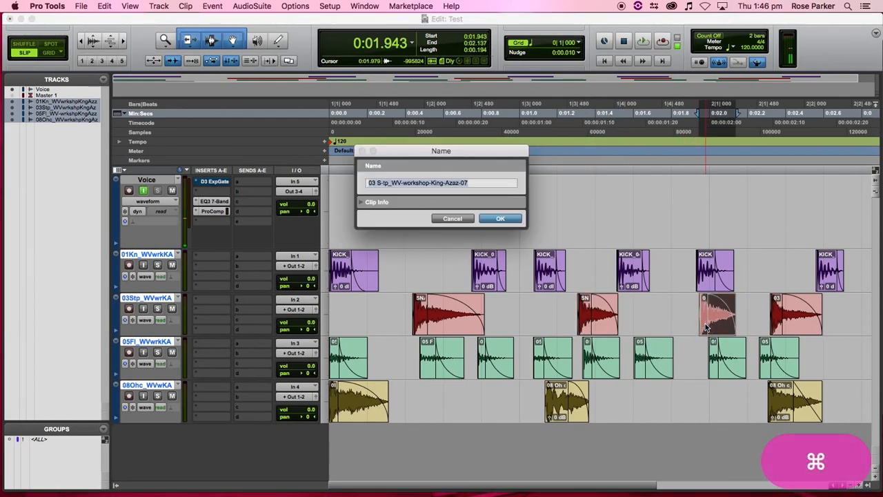
key(super+v)
text(3)
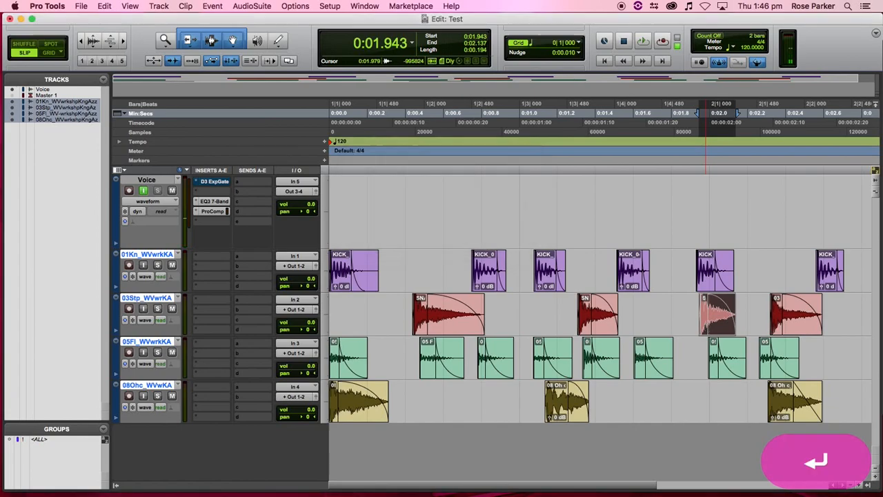
double_click(778, 324)
key(super+v)
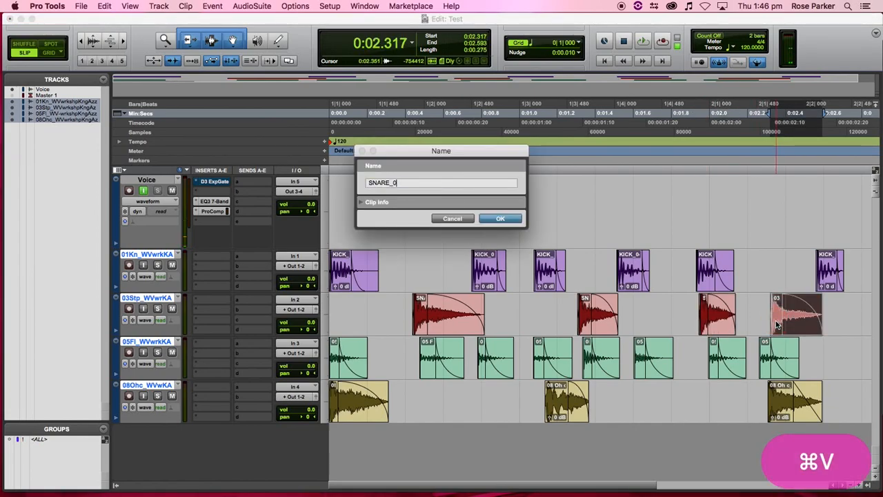
text(4)
key(Return)
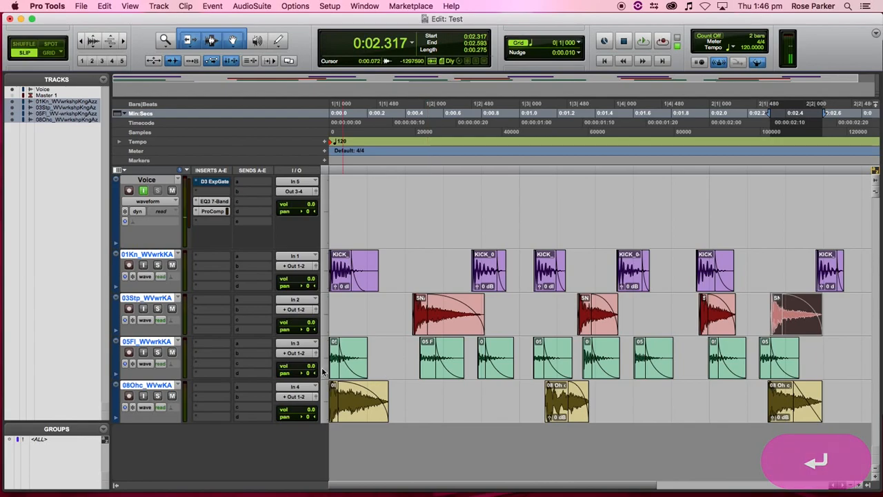
- Name the first floor tom clip FLOORTOM_01 and copy the name
double_click(335, 370)
text(F)
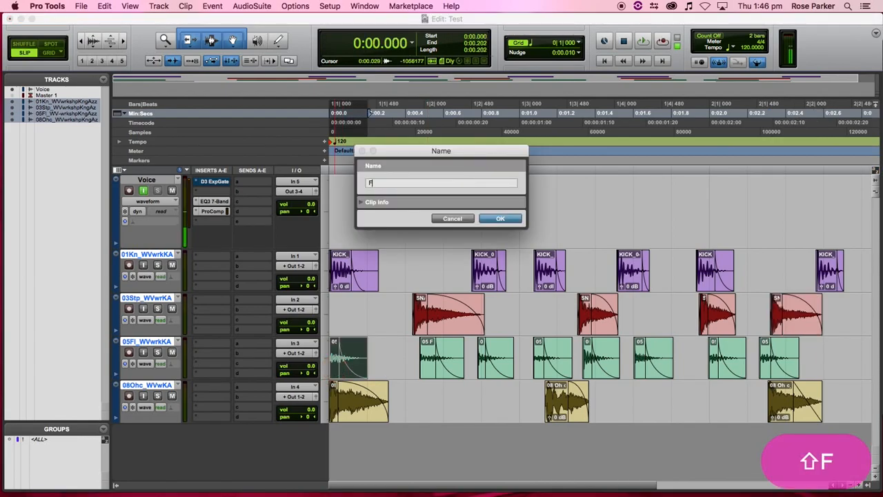
text(LOORT)
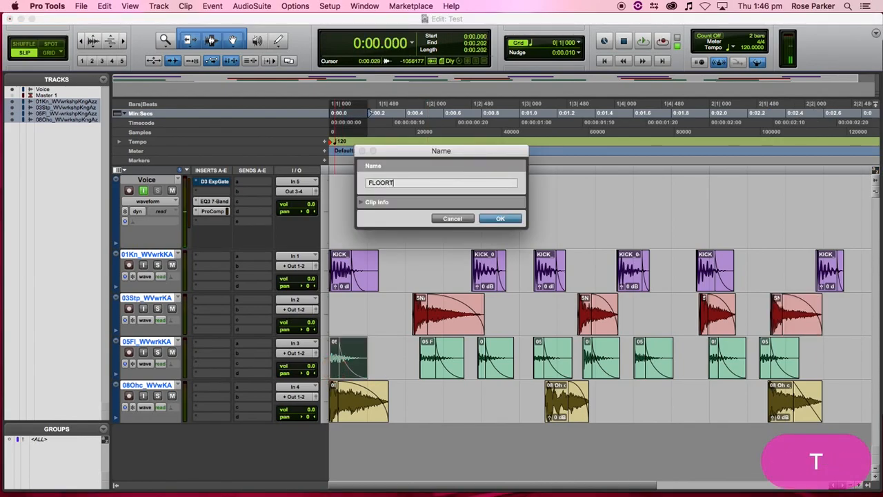
text(OM_01)
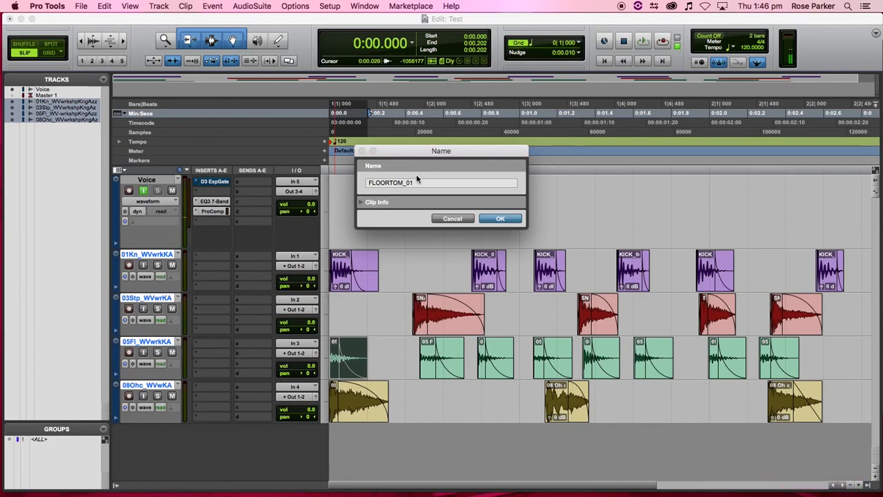
drag(414, 182, 317, 181)
key(super+c)
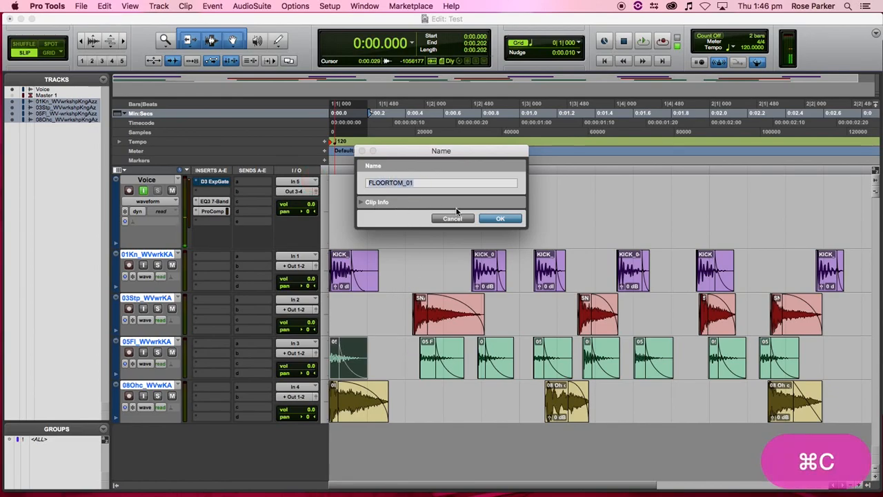
click(499, 219)
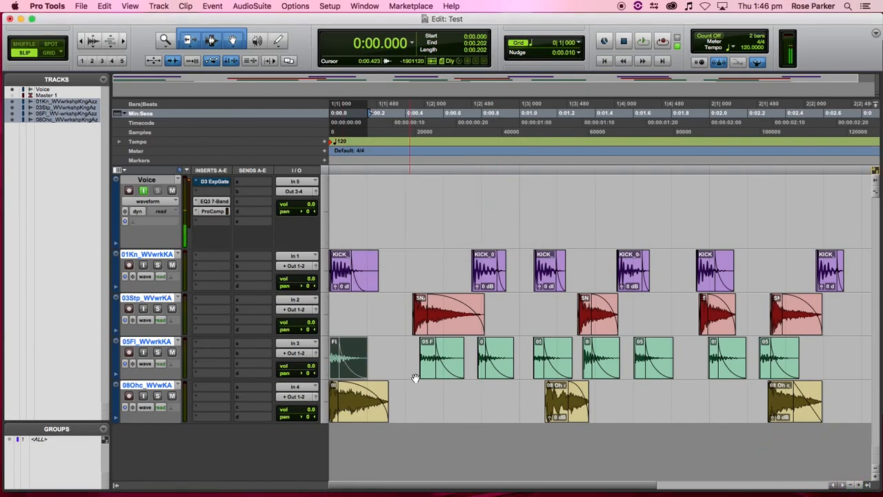
- Rename the second and third floor tom clips FLOORTOM_02 and FLOORTOM_03
double_click(426, 373)
key(super+v)
key(BackSpace)
text(2)
key(Return)
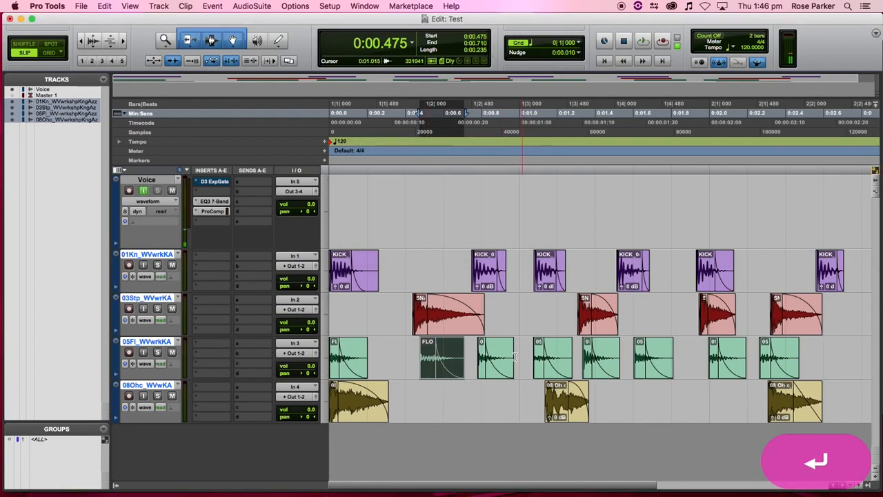
double_click(483, 373)
key(super+v)
key(BackSpace)
text(3)
key(Return)
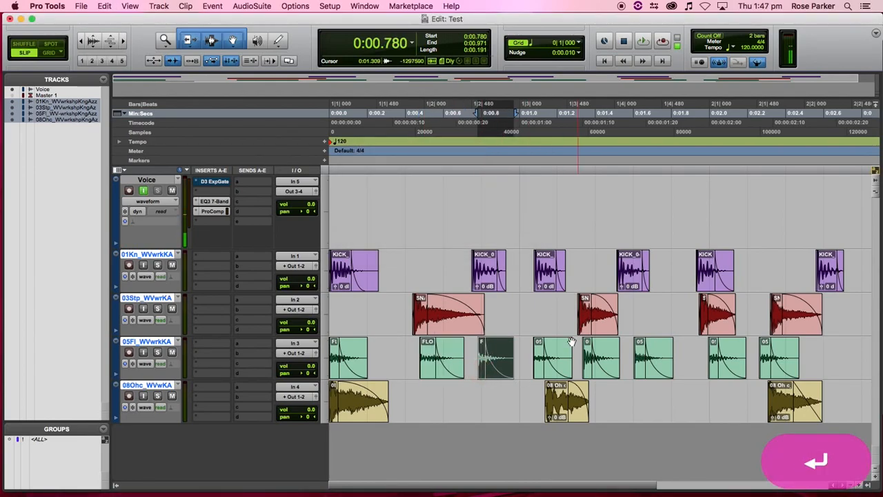
- Rename the next two floor tom clips FLOORTOM_04 and FLOORTOM_05
double_click(538, 373)
key(super+v)
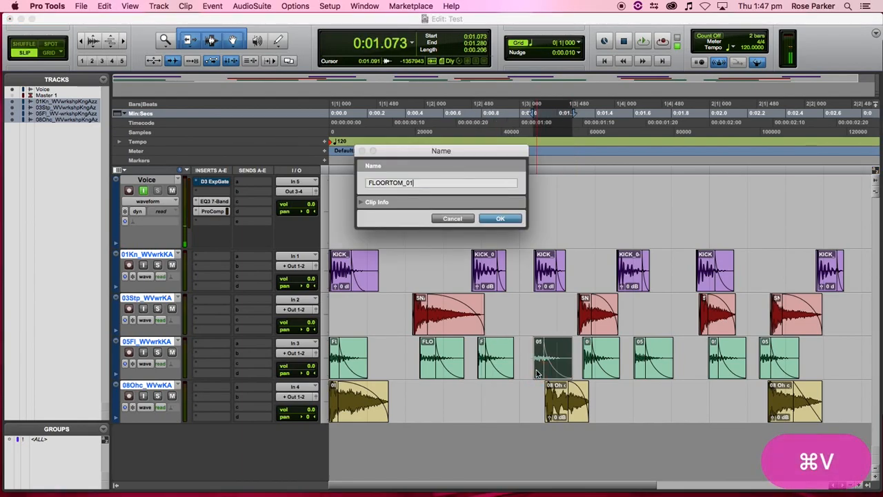
key(BackSpace)
text(4)
key(Return)
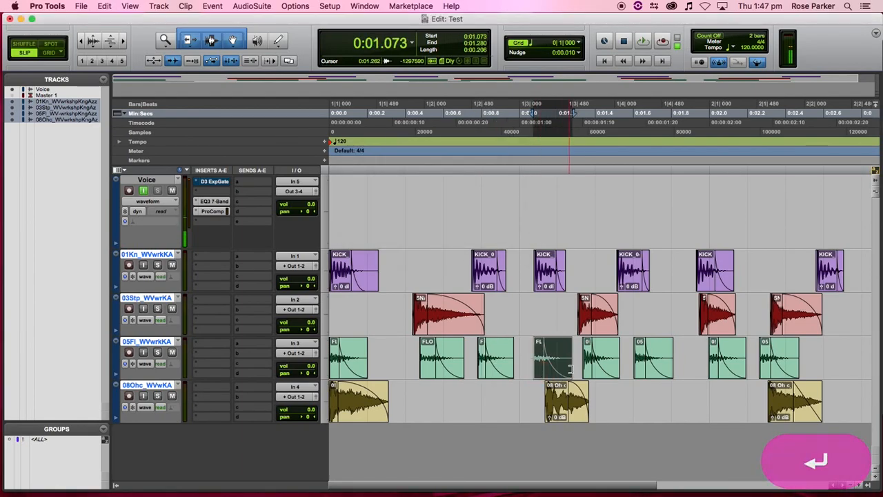
click(588, 373)
double_click(589, 373)
key(super+v)
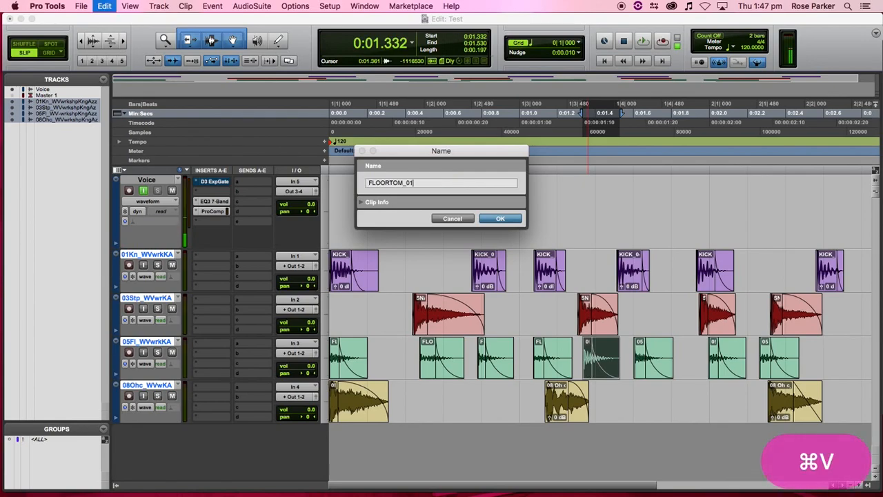
key(BackSpace)
text(5)
key(Return)
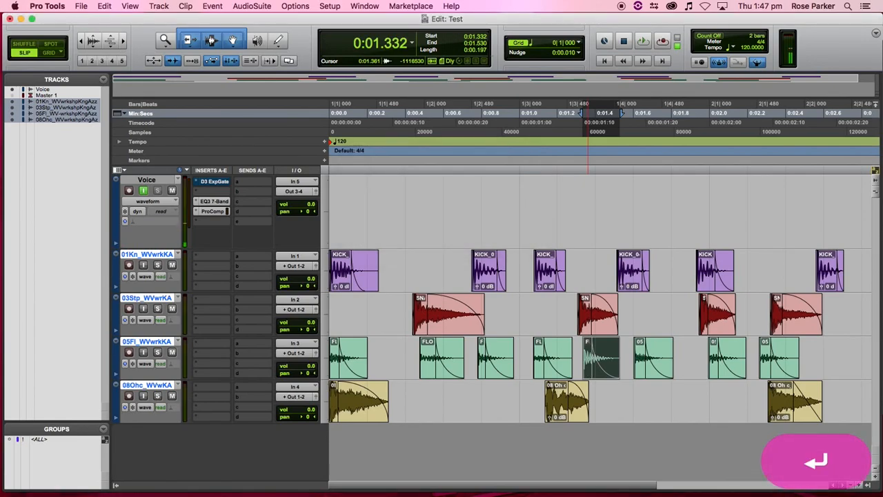
- Rename the following floor tom clips FLOORTOM_06 and FLOORTOM_07
double_click(640, 371)
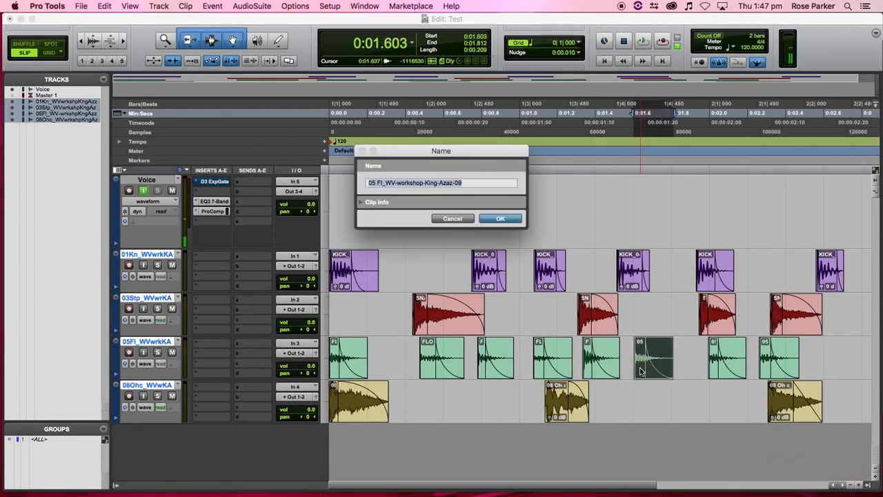
key(super+v)
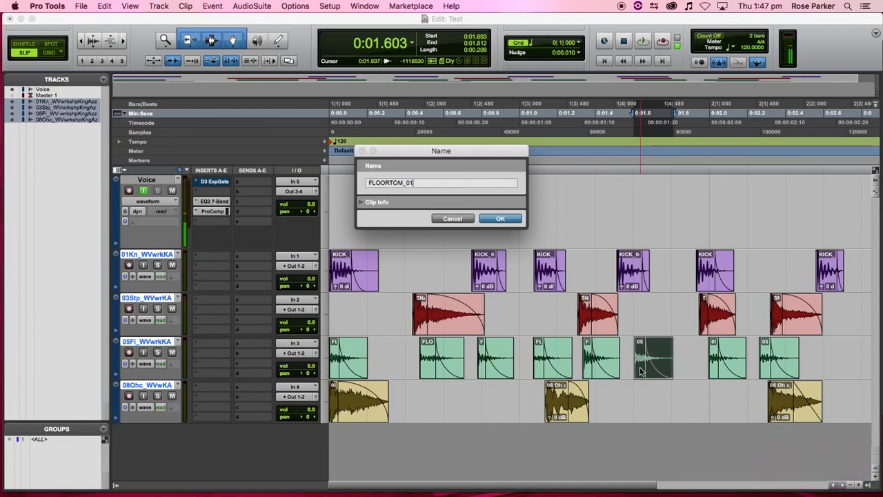
key(BackSpace)
text(6)
key(Return)
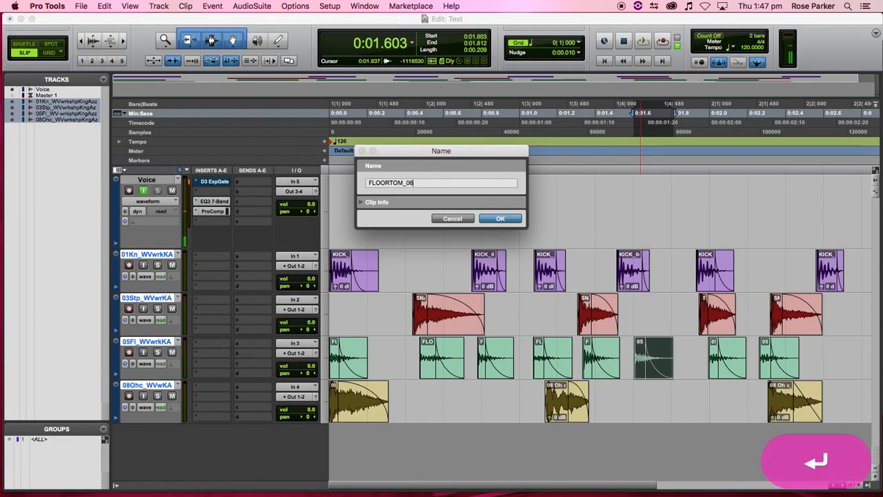
double_click(716, 371)
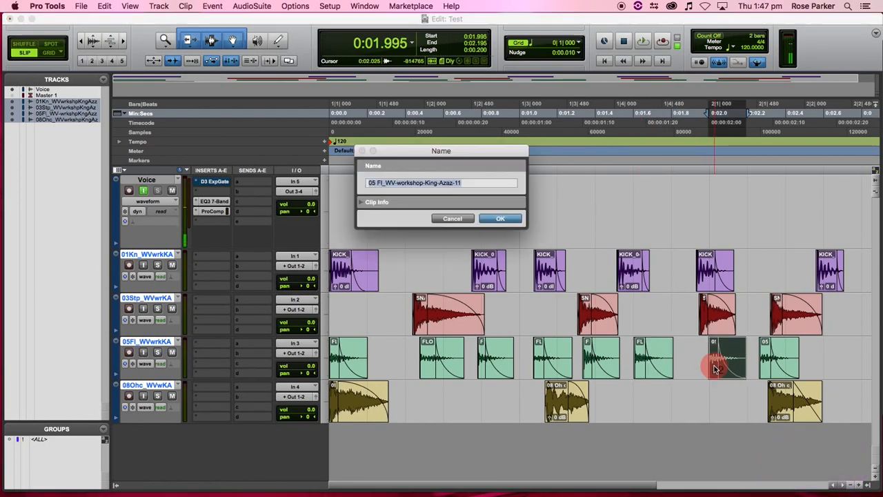
key(super+v)
key(BackSpace)
text(7)
key(Return)
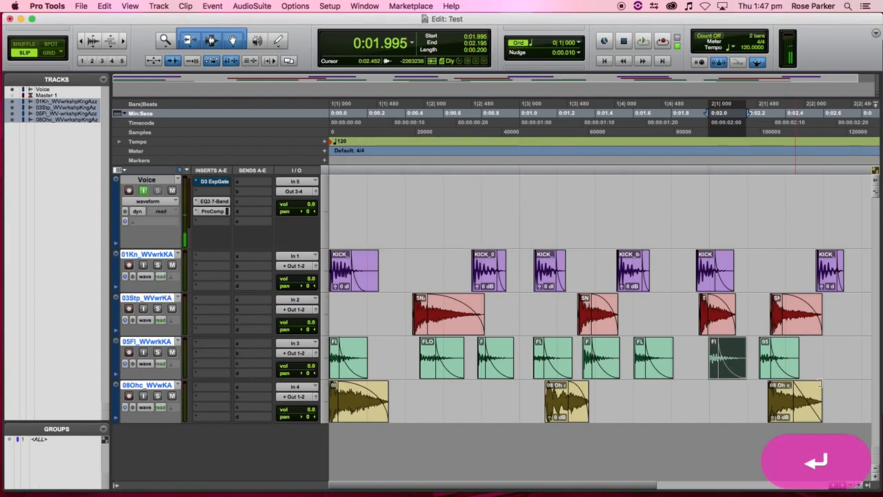
- Rename the last floor tom clip FLOORTOM_08
double_click(764, 369)
key(super+v)
key(BackSpace)
text(8)
key(Return)
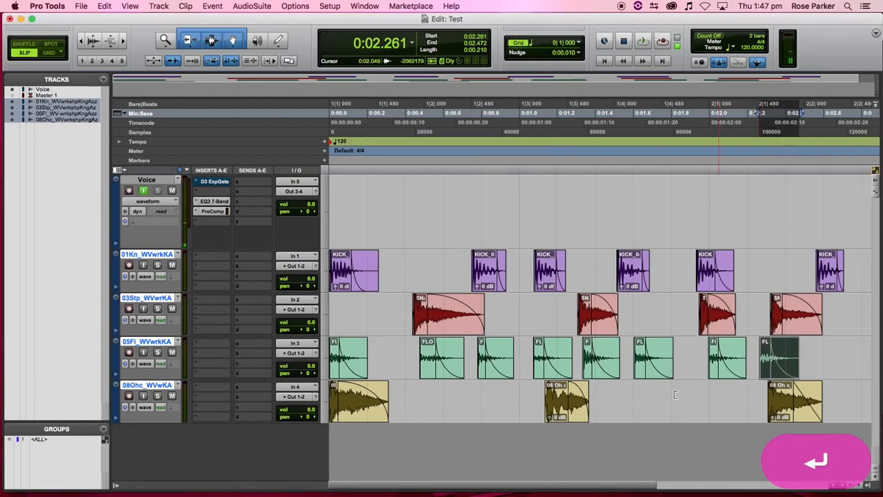
click(333, 407)
double_click(332, 407)
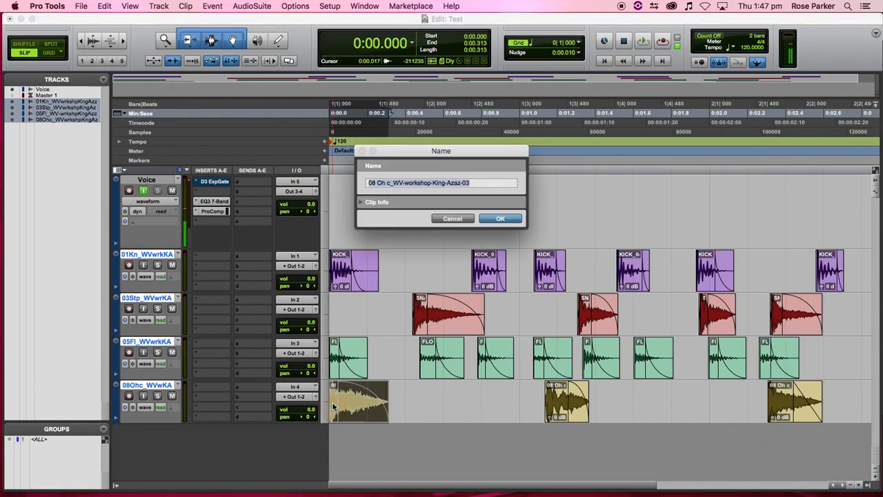
- Rename the first 08Ohc clip SNARE_DISTANT_01
key(super+v)
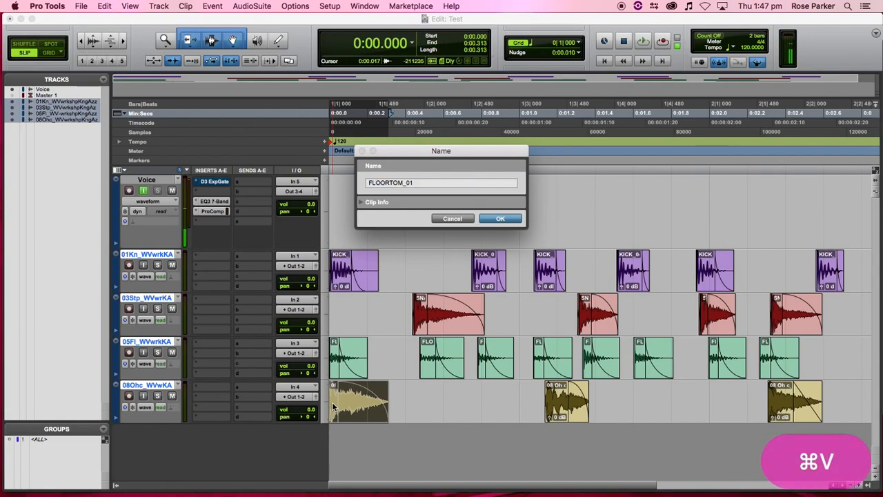
key(BackSpace)
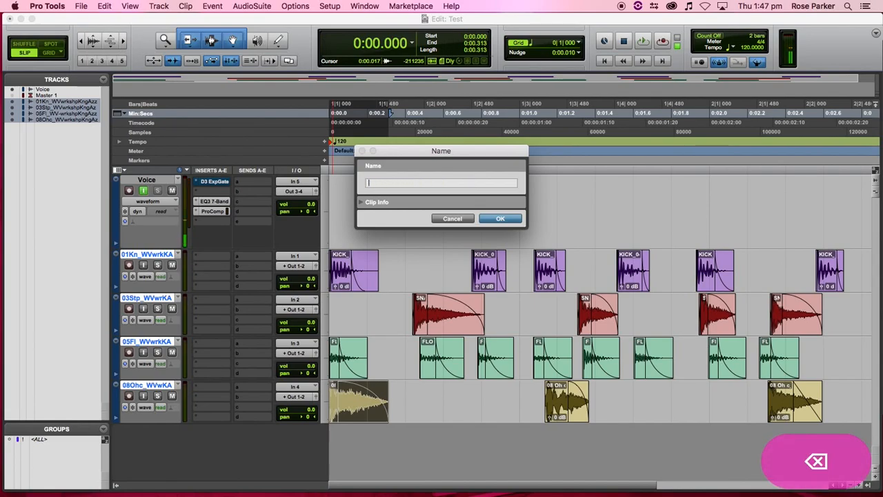
text(SNA)
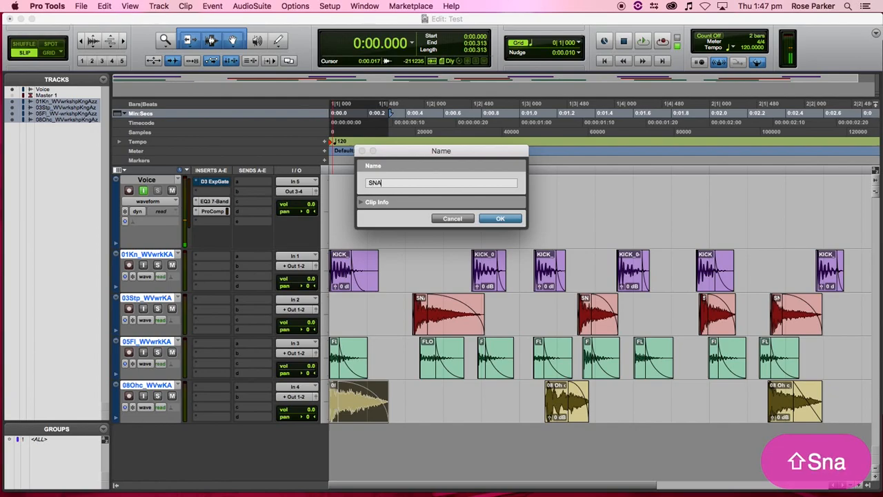
text(RE_DI)
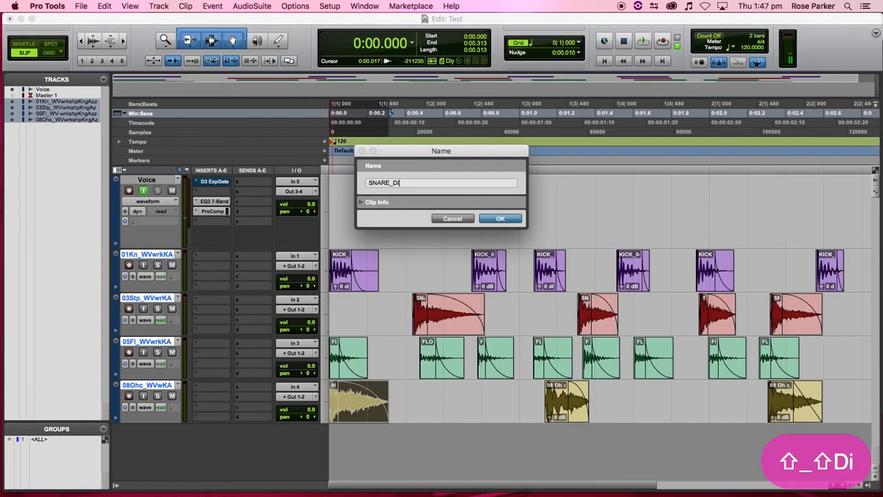
text(STANT_)
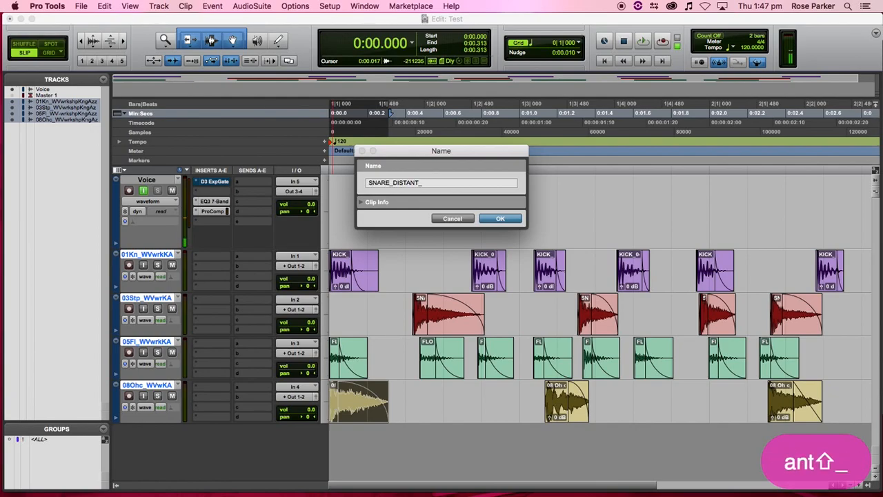
text(01)
key(Return)
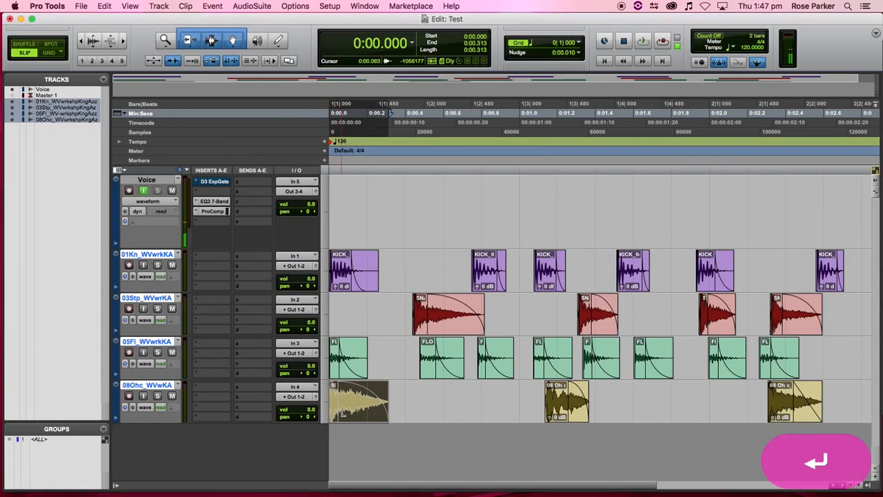
- Leave the second 08Ohc clip's name unchanged and copy the SNARE_DISTANT_01 name
double_click(559, 408)
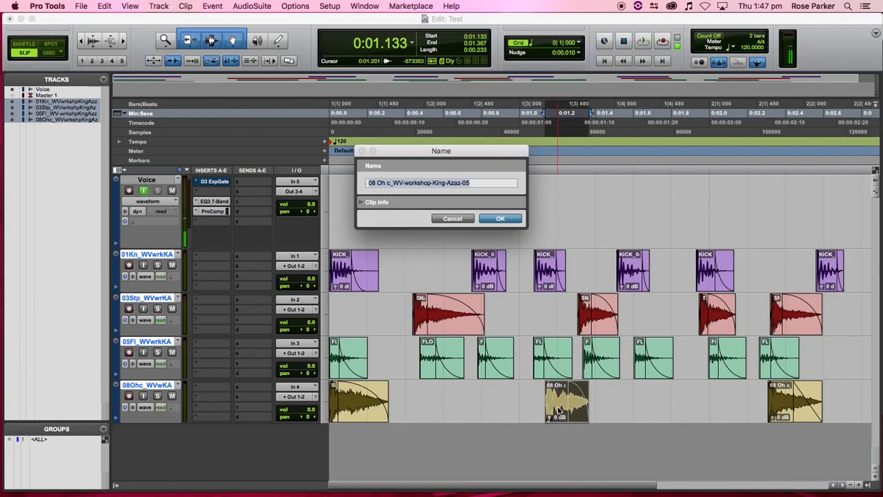
text(FLOORTOM_01)
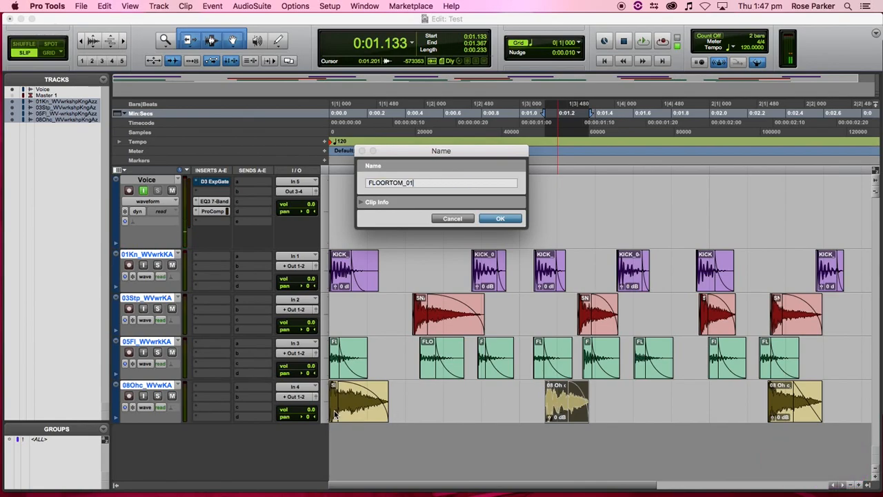
click(466, 219)
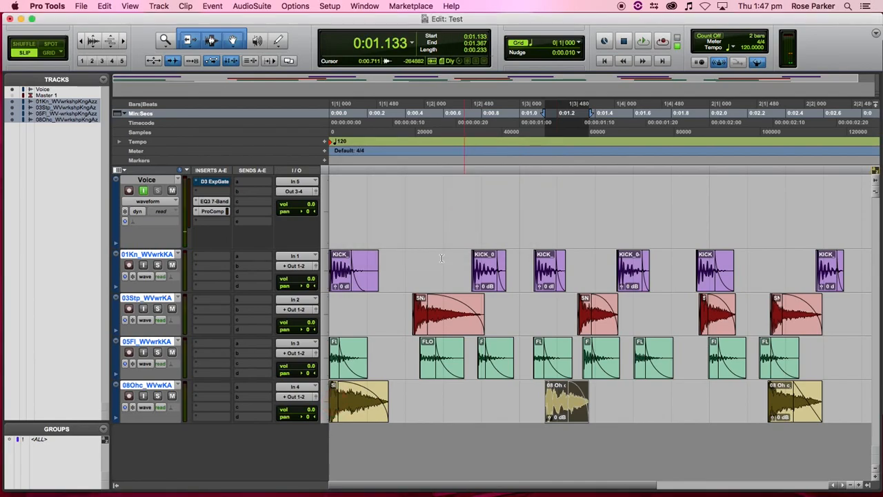
double_click(336, 411)
key(super+c)
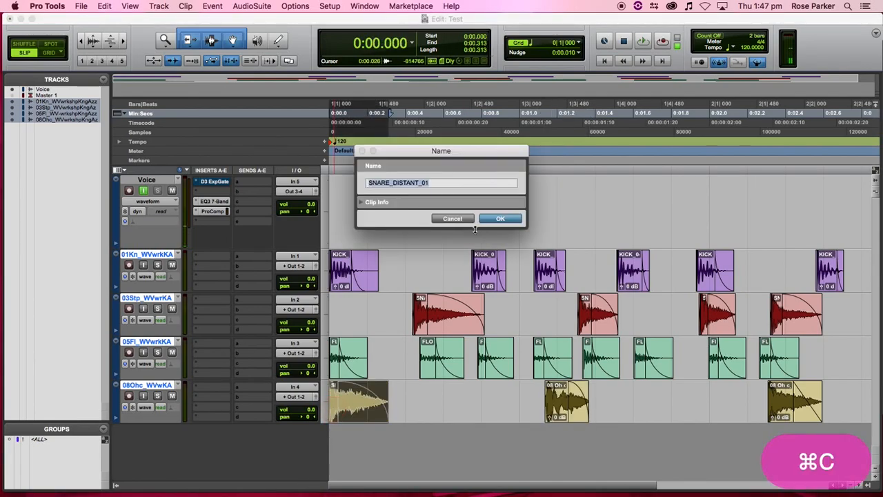
click(501, 219)
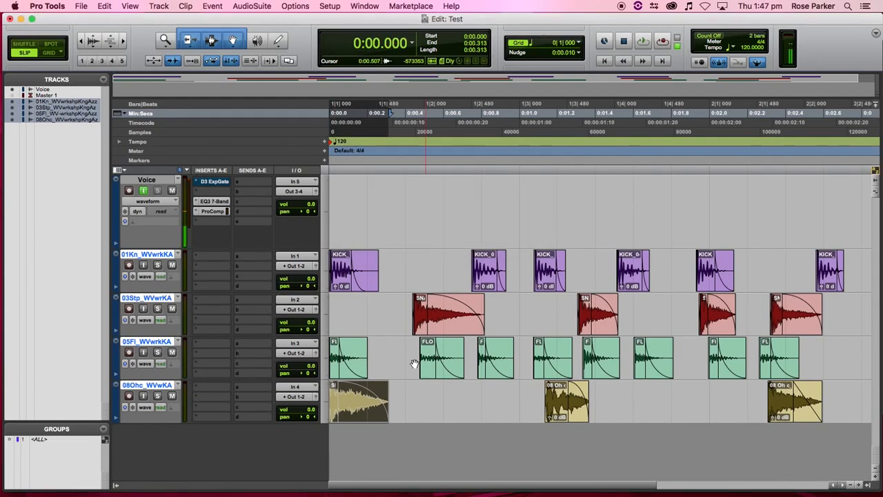
drag(419, 333, 336, 332)
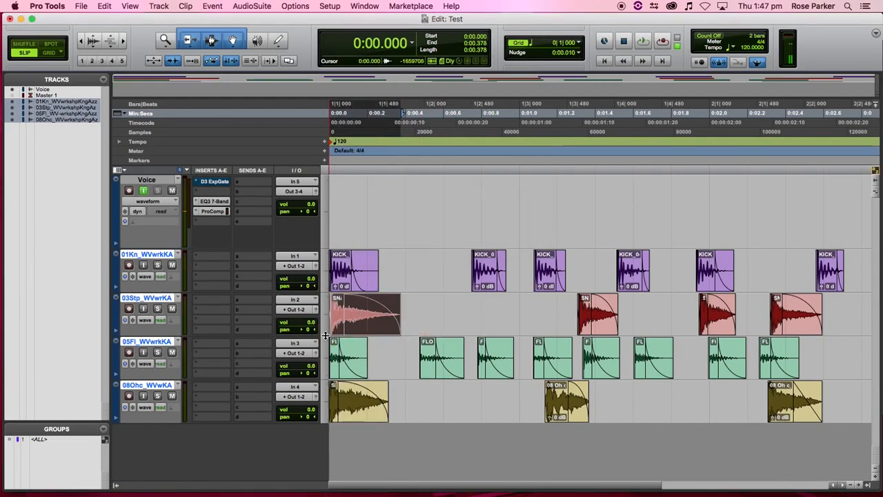
drag(584, 327, 548, 327)
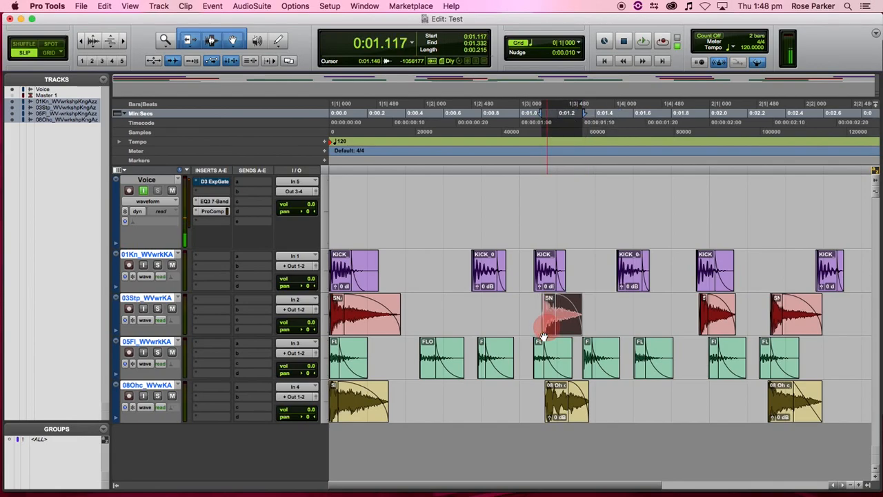
double_click(554, 404)
key(super+v)
key(Return)
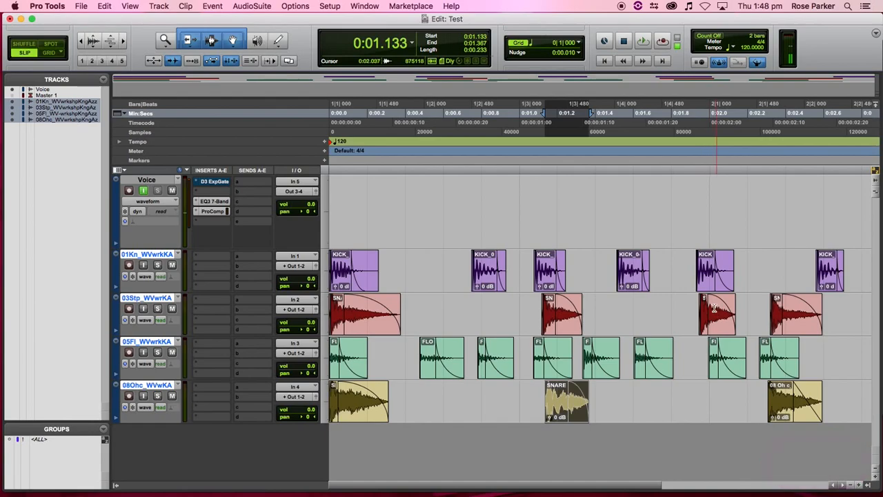
double_click(788, 413)
key(super+v)
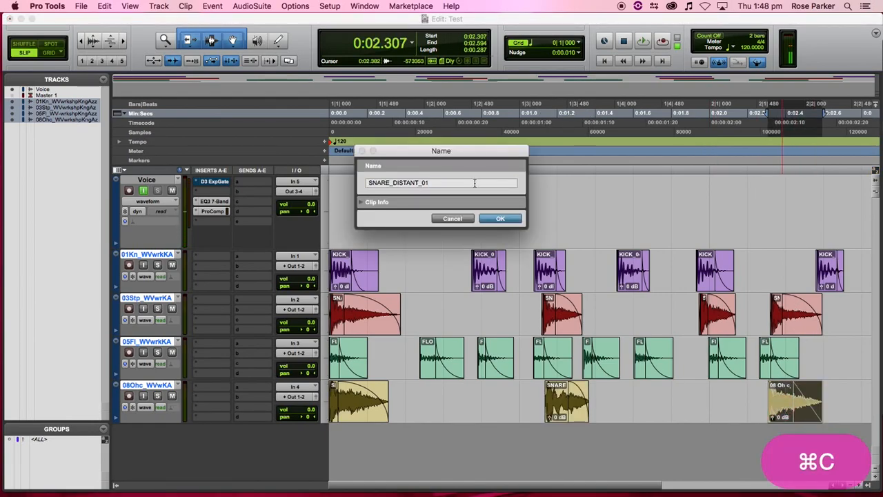
key(BackSpace)
key(BackSpace)
text(4)
key(BackSpace)
text(04)
key(Return)
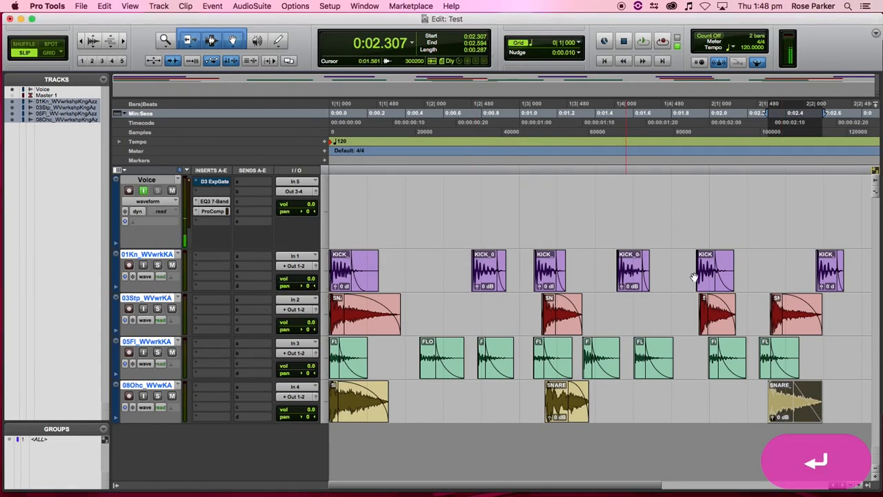
double_click(777, 319)
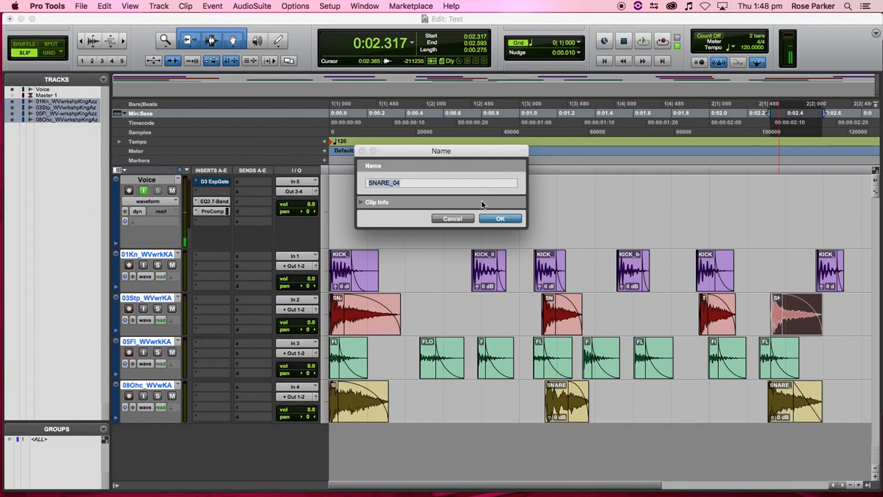
click(498, 218)
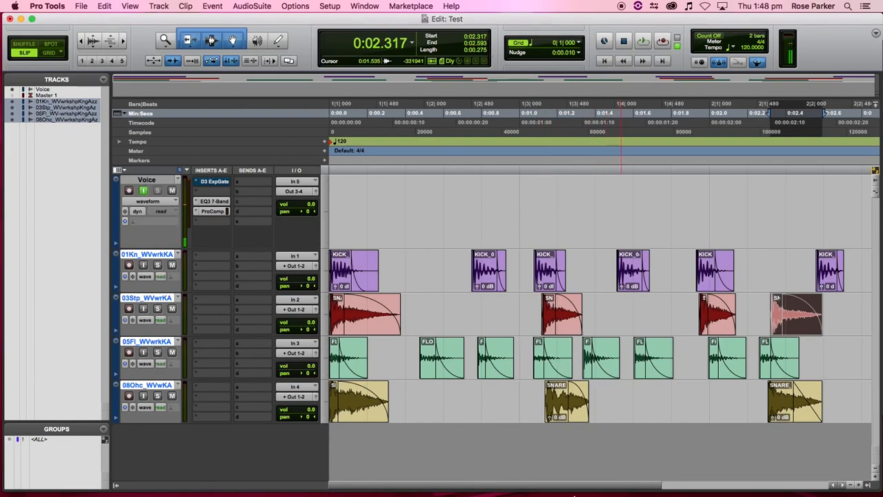
mouse_move(574, 495)
click(153, 476)
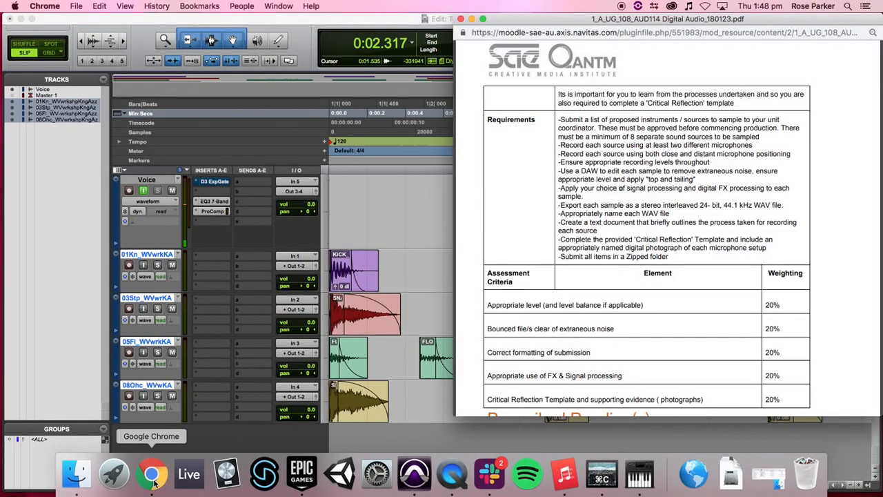
drag(695, 177, 646, 182)
click(597, 179)
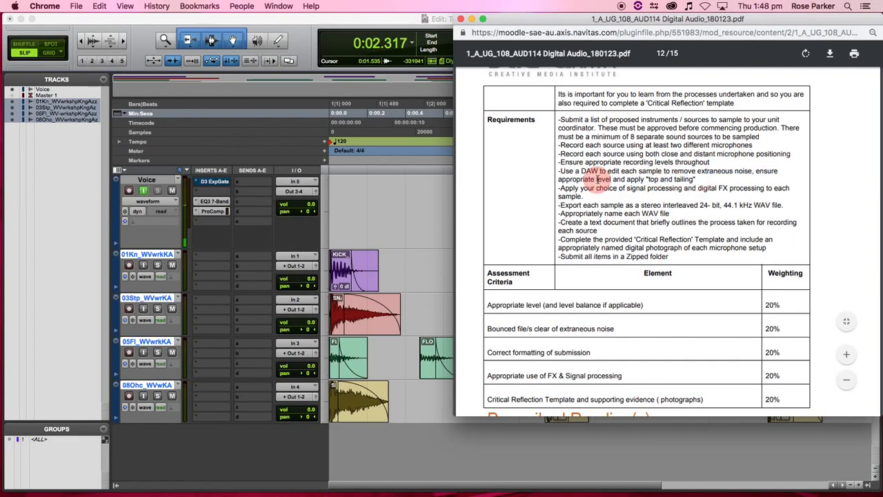
click(390, 205)
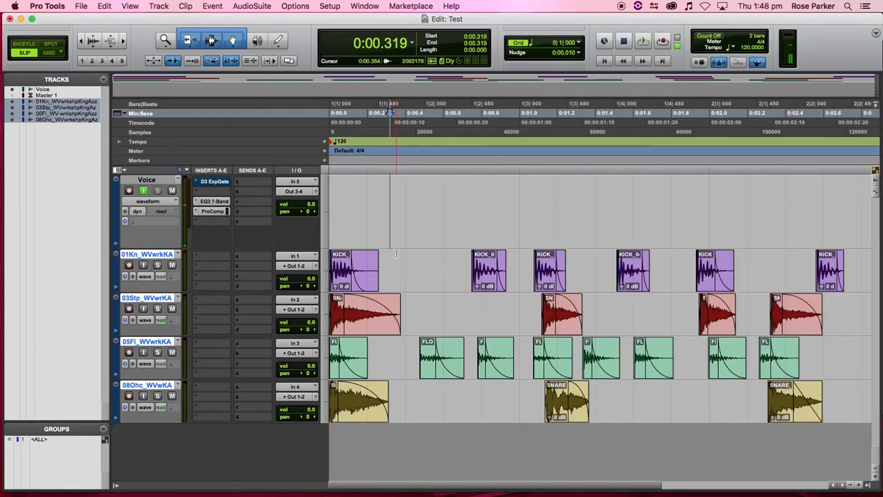
- Select the first KICK clip and launch AudioSuite > Other > Gain on it
click(366, 272)
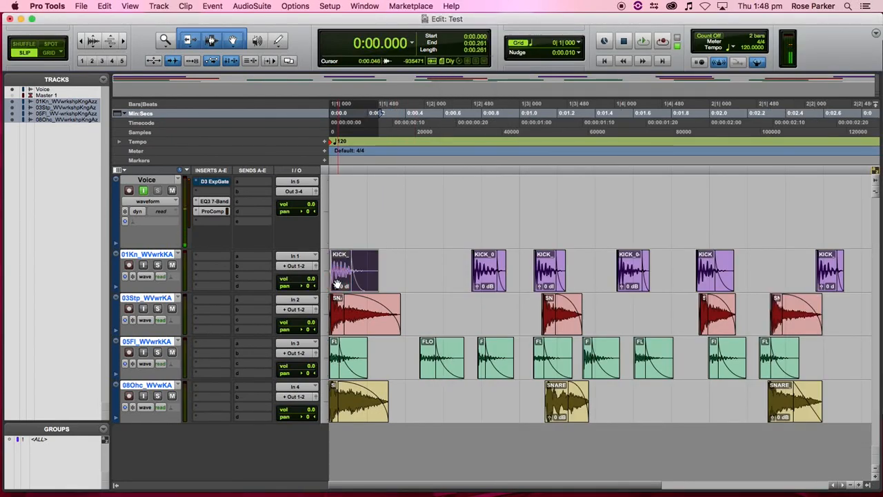
click(298, 6)
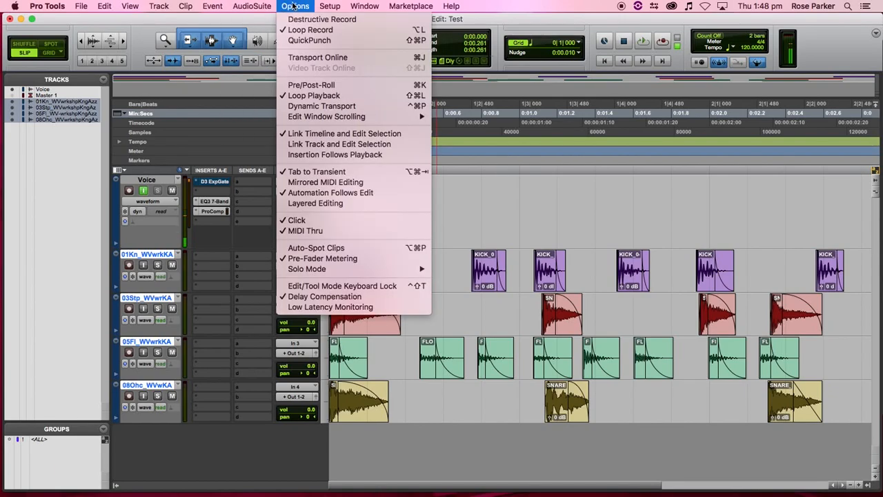
mouse_move(188, 6)
mouse_move(250, 6)
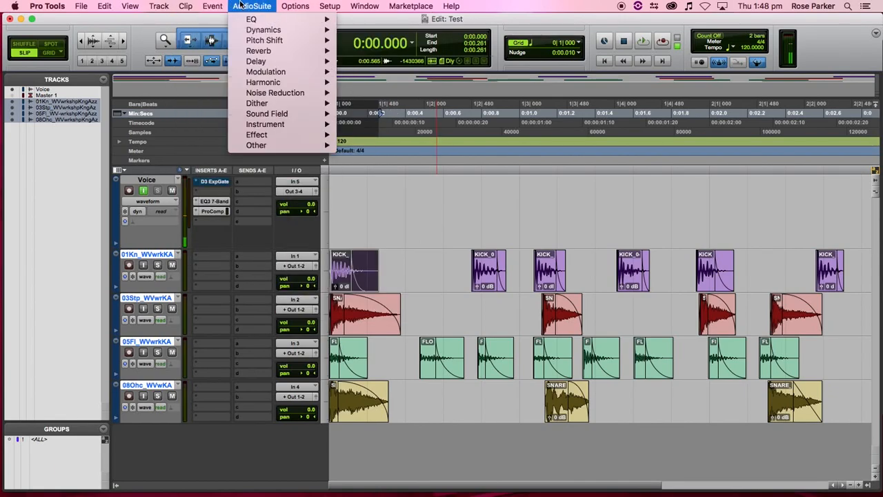
mouse_move(270, 138)
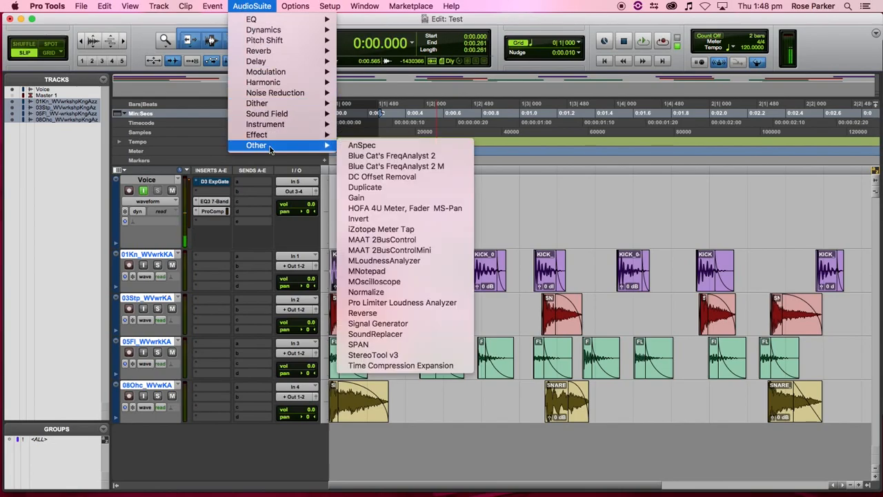
click(373, 198)
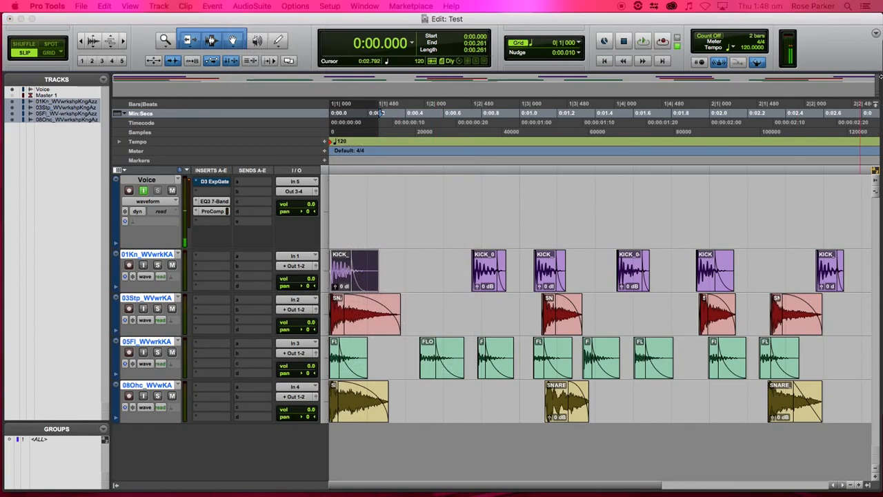
- Move the Gain window aside and analyze the peak levels of four KICK clips
drag(736, 261, 430, 133)
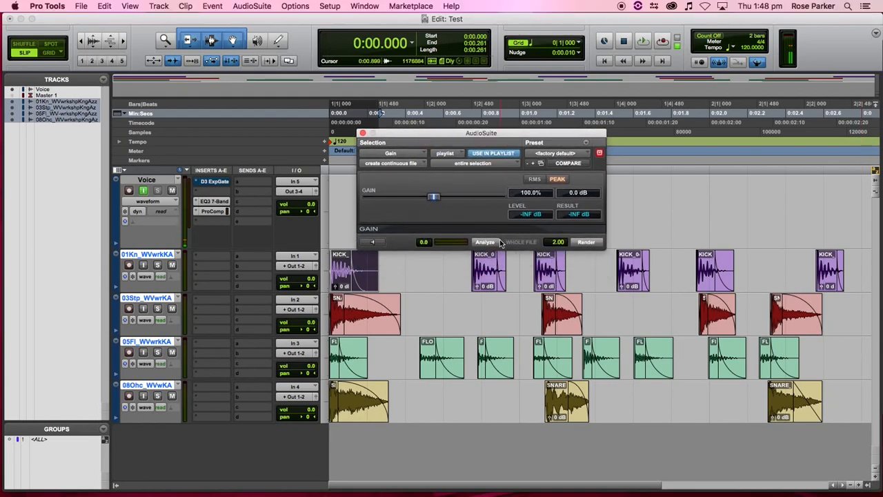
drag(513, 135, 527, 114)
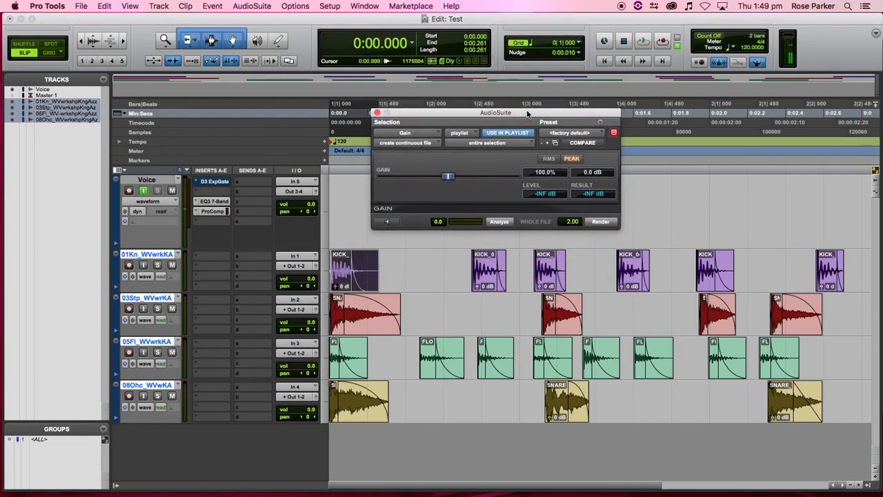
click(499, 221)
click(481, 279)
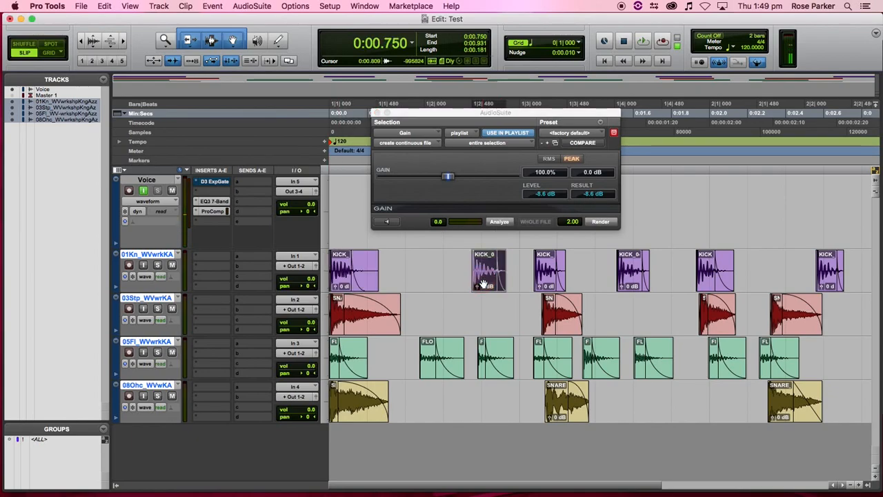
click(501, 222)
click(542, 279)
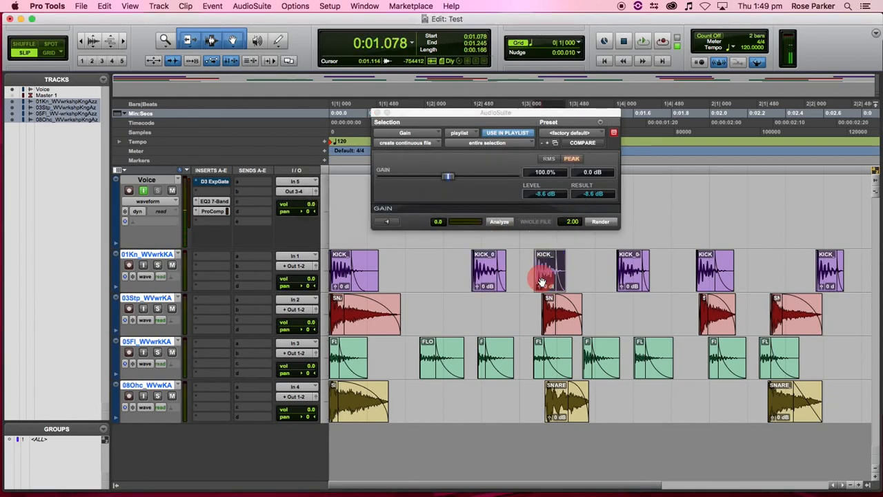
click(495, 222)
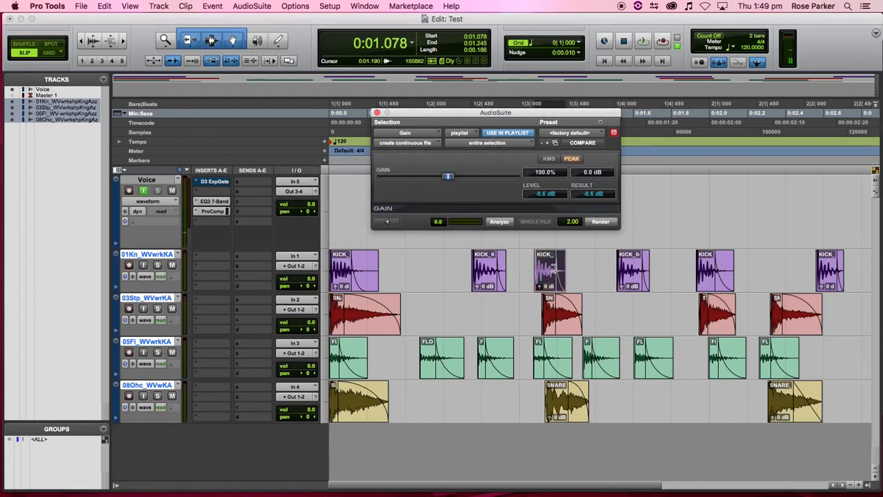
click(506, 223)
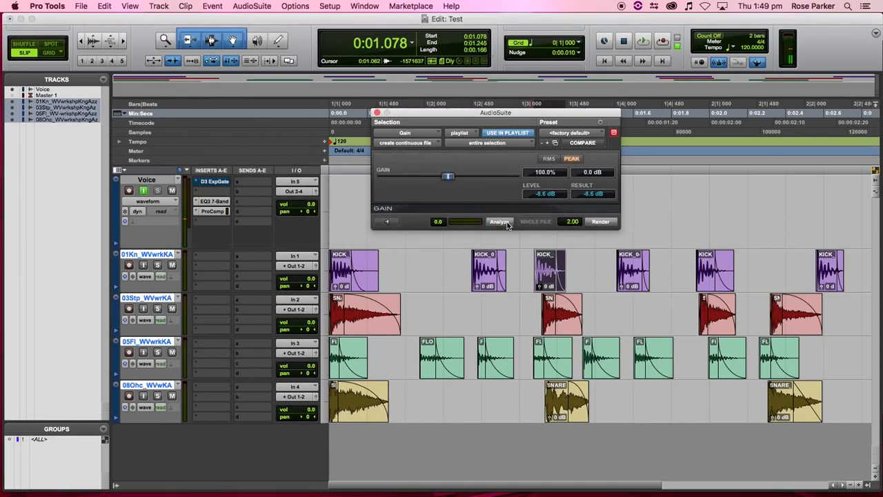
click(635, 283)
click(501, 222)
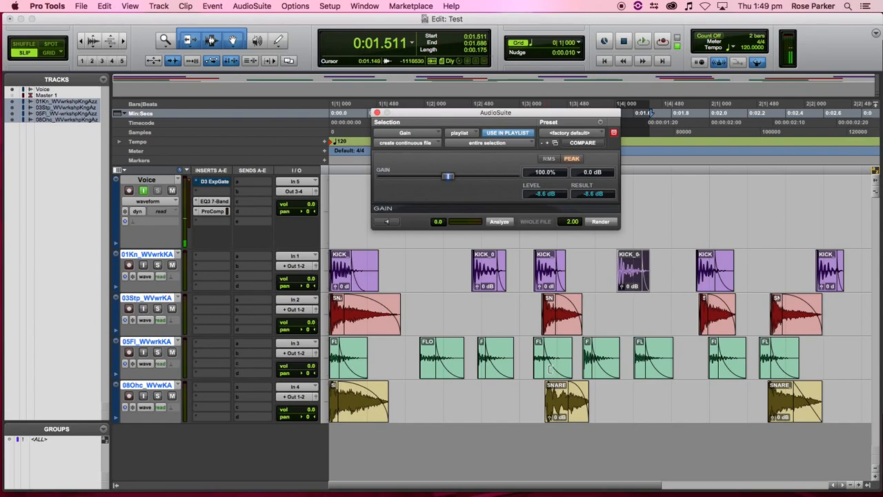
- Analyze the peak levels of three clips on the 05Fl floor tom track
click(543, 369)
key(super+z)
click(543, 371)
click(500, 221)
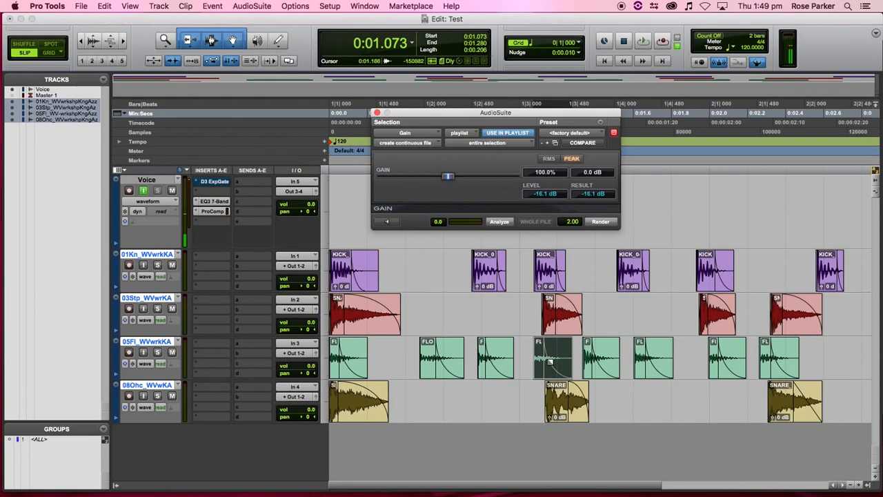
click(485, 376)
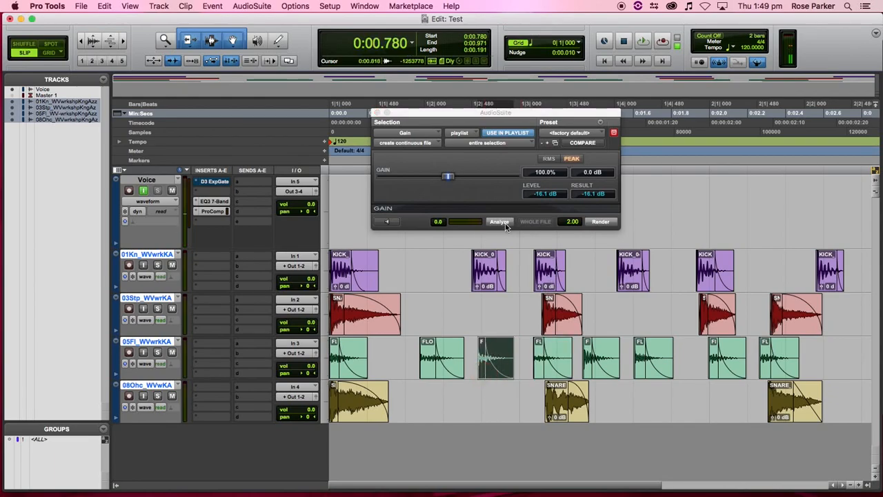
click(506, 223)
click(427, 373)
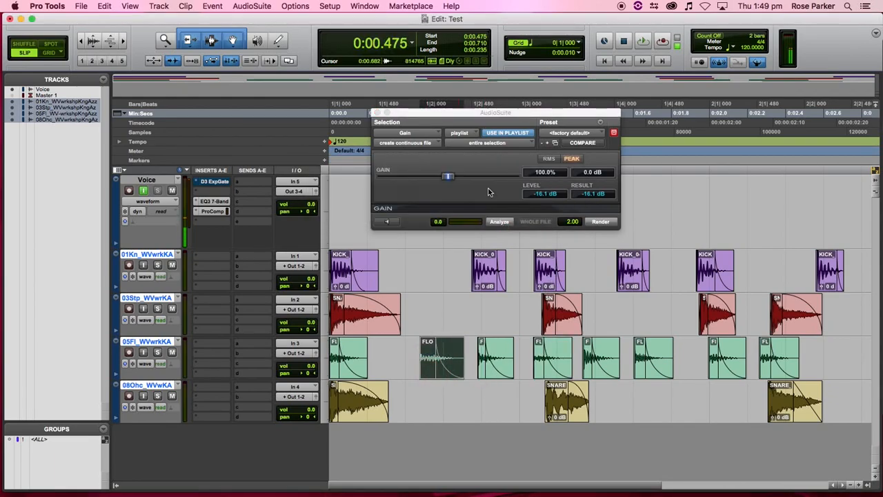
click(501, 223)
- Select all 05Fl clips, check the clip-by-clip processing option, and close Gain
click(522, 143)
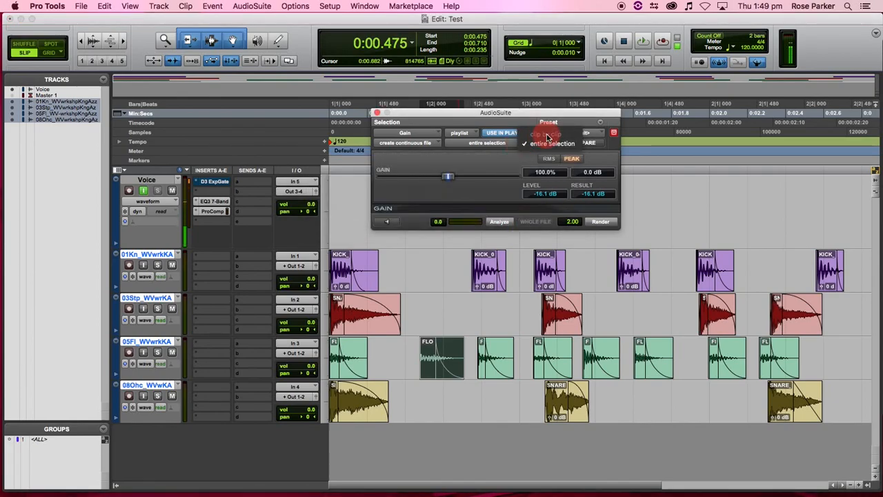
click(814, 352)
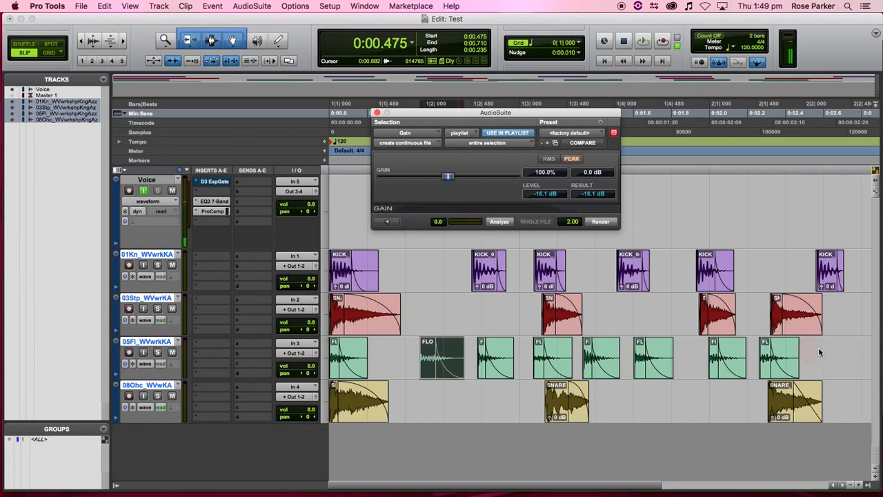
drag(829, 358, 246, 349)
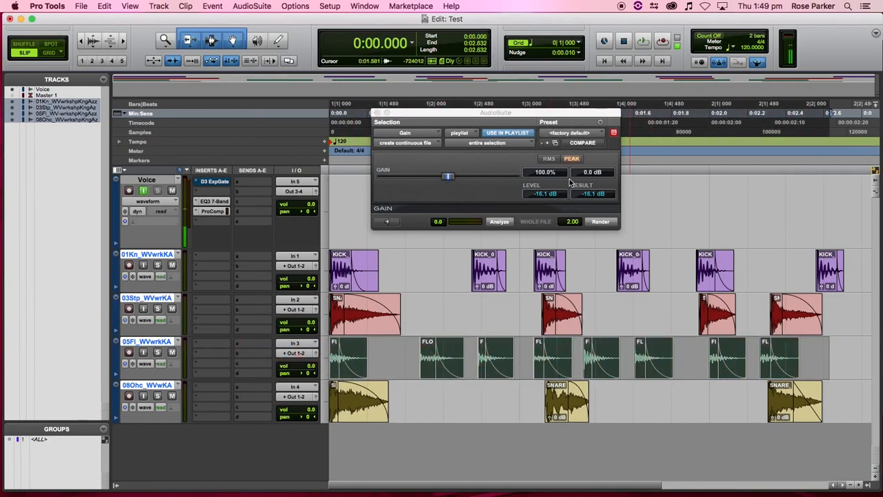
click(497, 147)
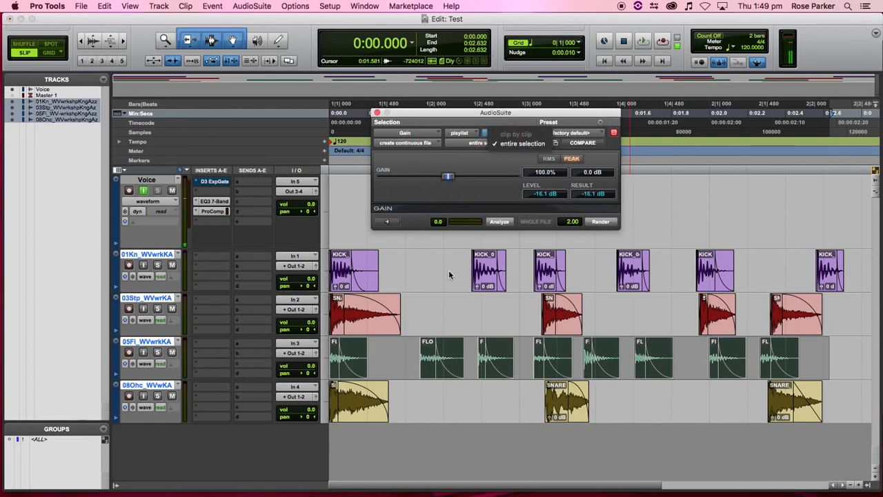
click(473, 305)
click(507, 314)
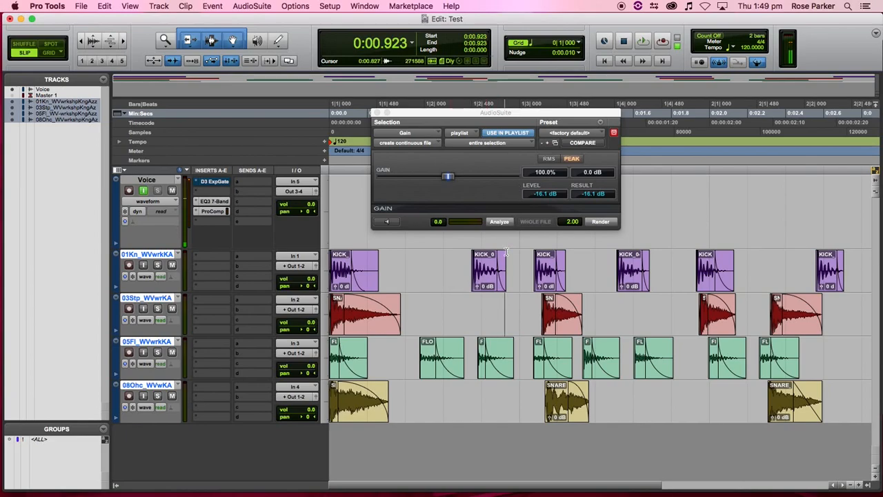
click(497, 143)
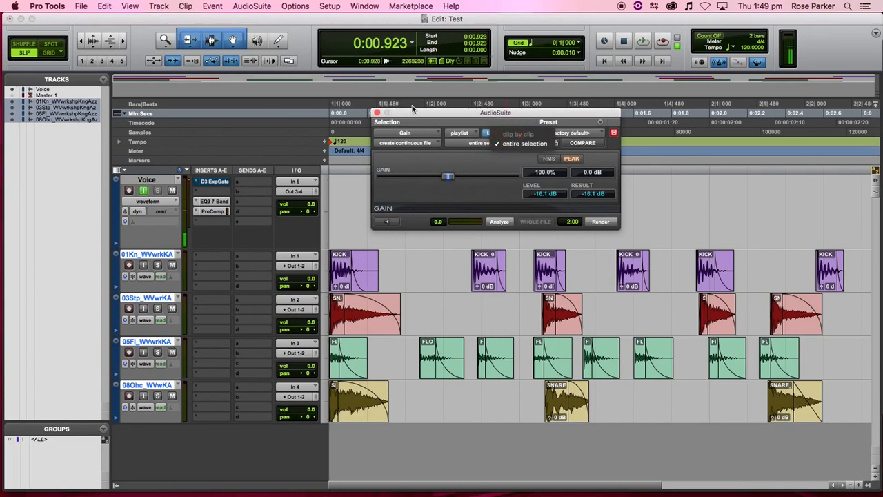
click(375, 113)
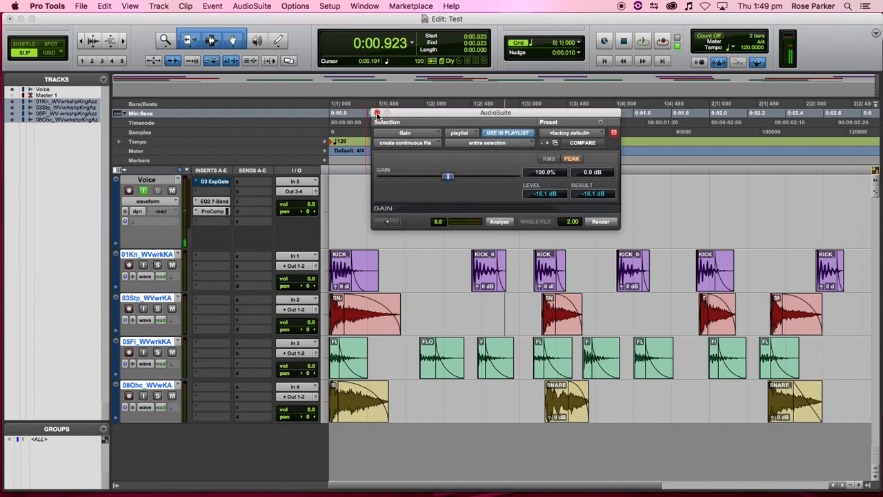
click(376, 113)
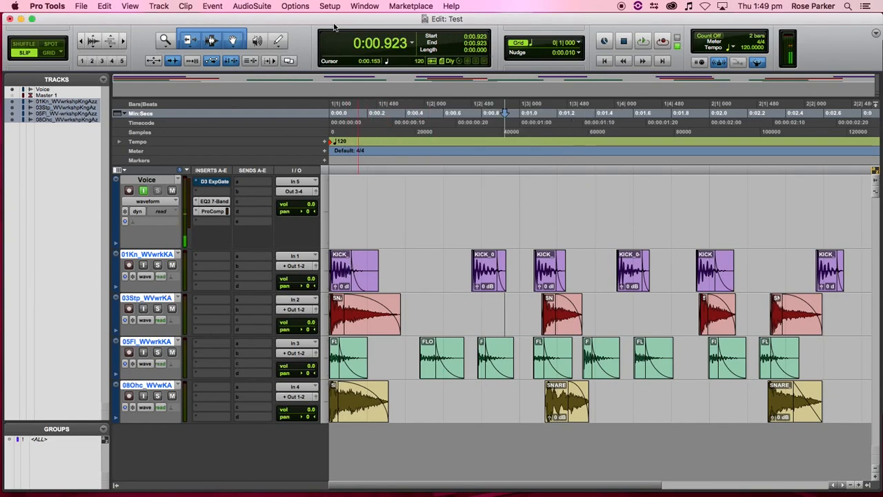
- Launch the AudioSuite Normalize plug-in and set it to process clip by clip
click(265, 9)
mouse_move(267, 30)
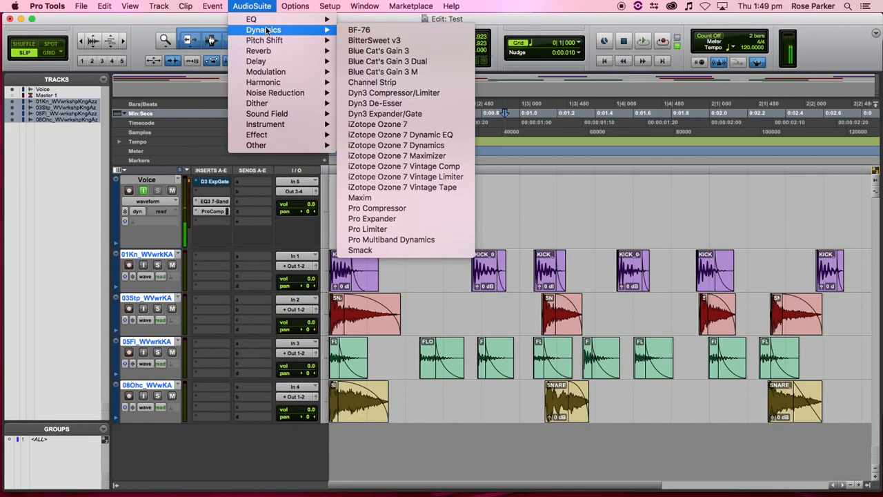
mouse_move(279, 146)
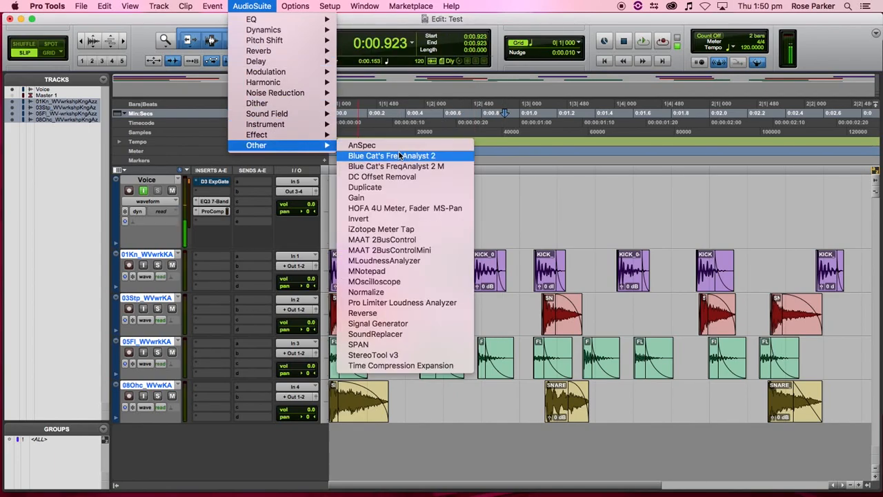
click(408, 292)
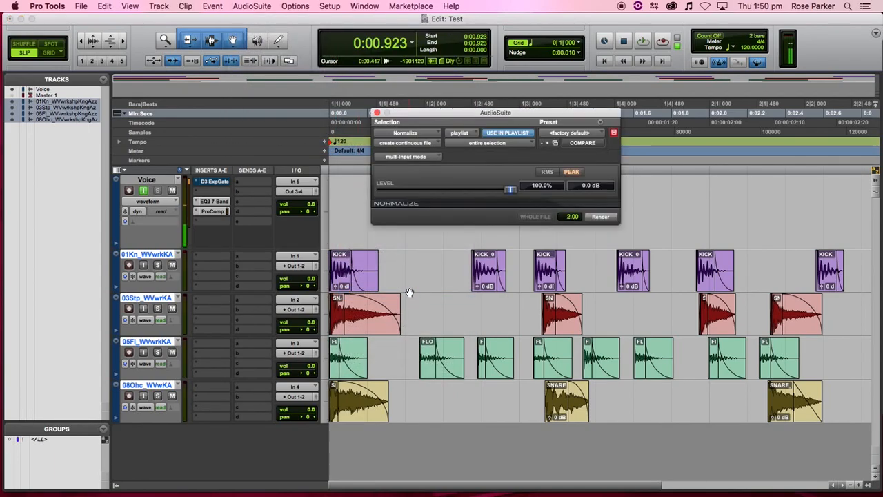
click(510, 143)
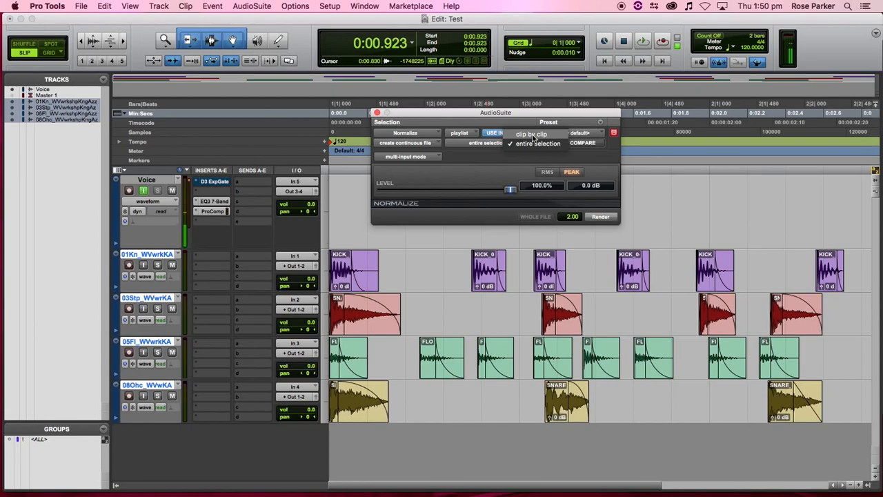
click(532, 136)
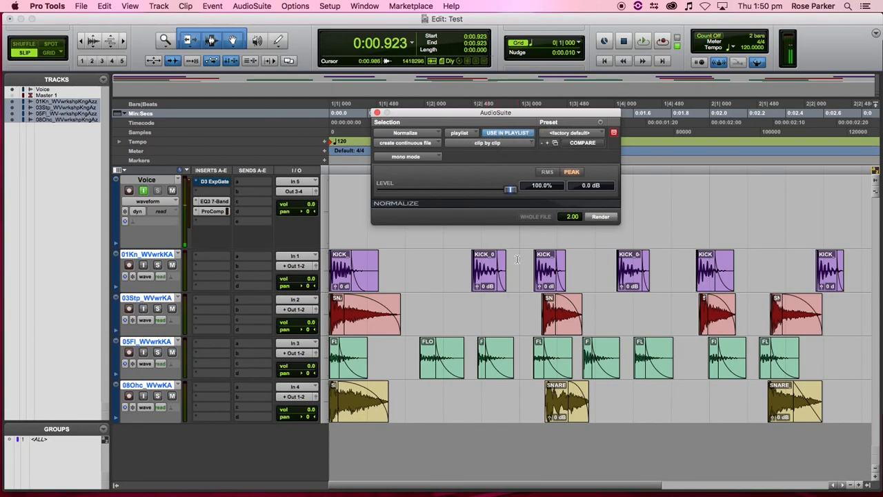
- Select the first KICK clip and render Normalize on it
scroll(517, 251, right, 2)
scroll(538, 270, left, 1)
click(404, 269)
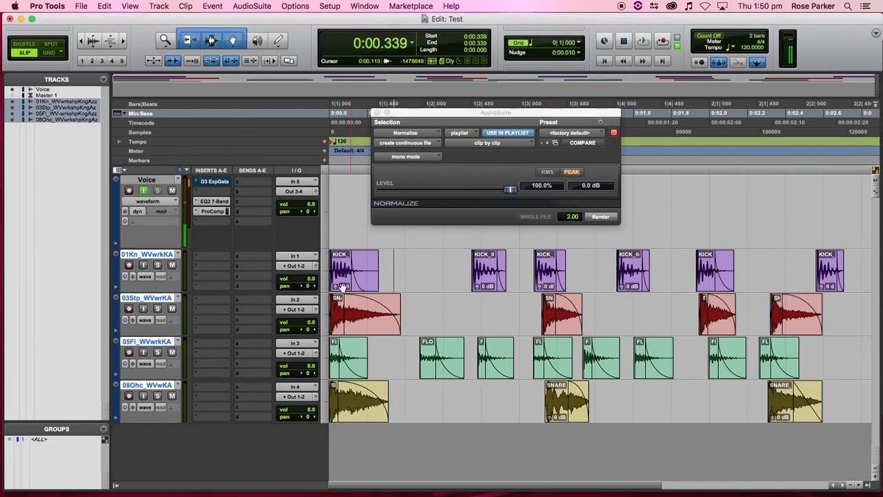
click(349, 279)
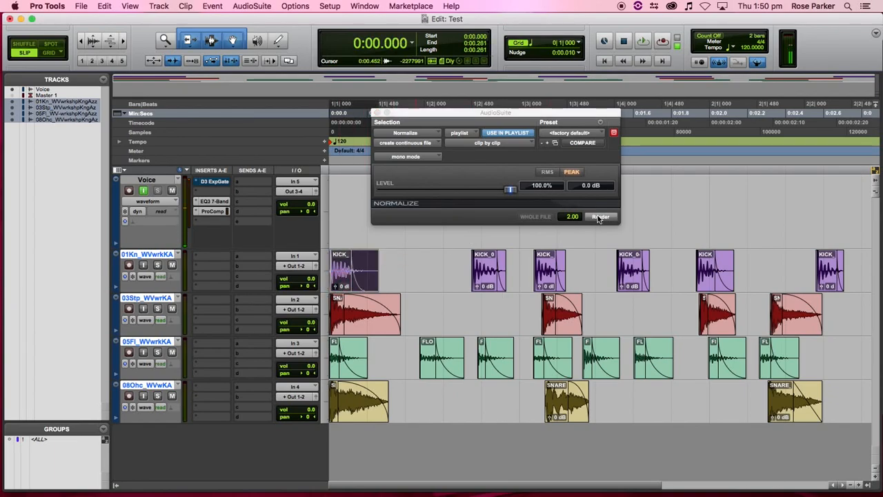
click(600, 218)
- Solo the 01K kick track in the Mix window
key(super+equal)
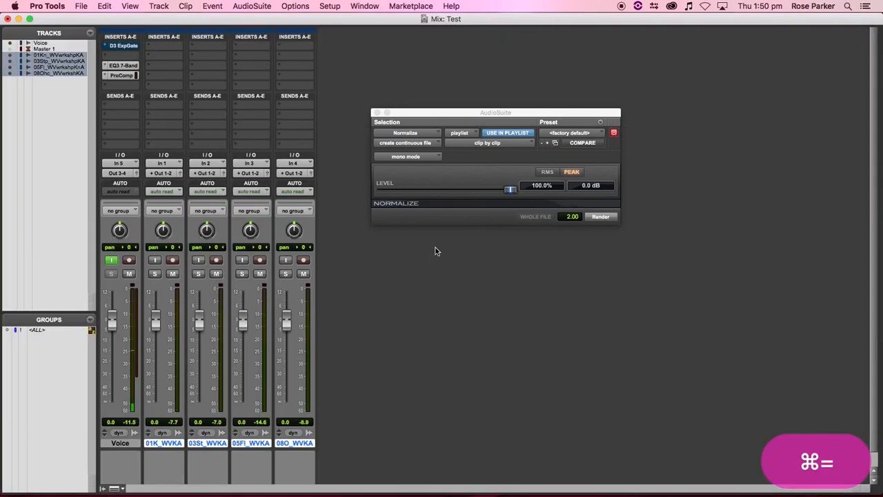
scroll(368, 279, down, 1)
click(154, 259)
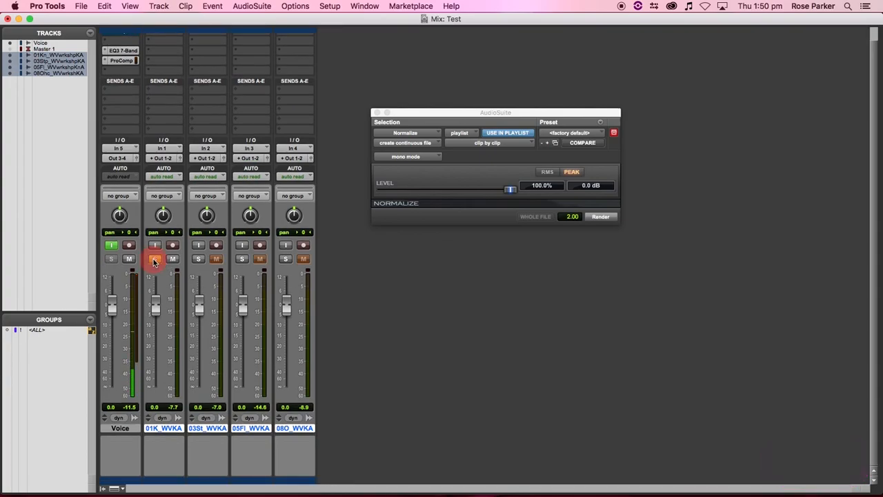
key(Return)
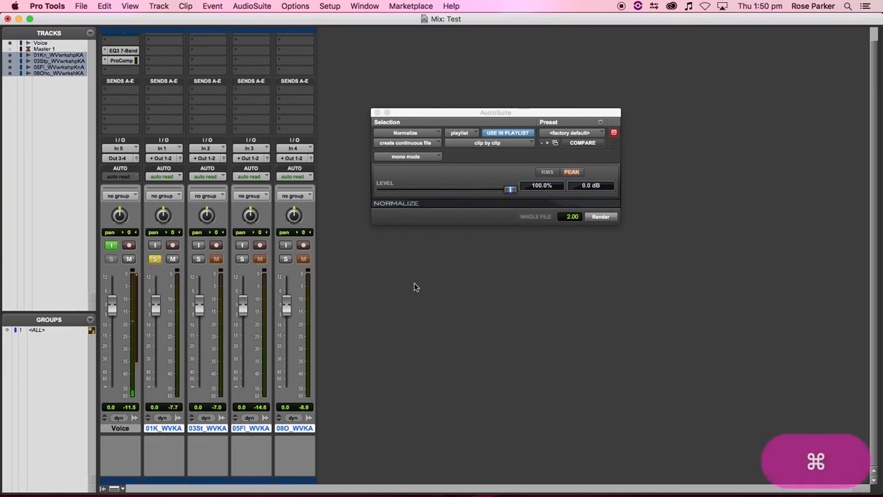
- Back in Edit, render Normalize on the first KICK clip, then undo it
key(super+equal)
click(340, 284)
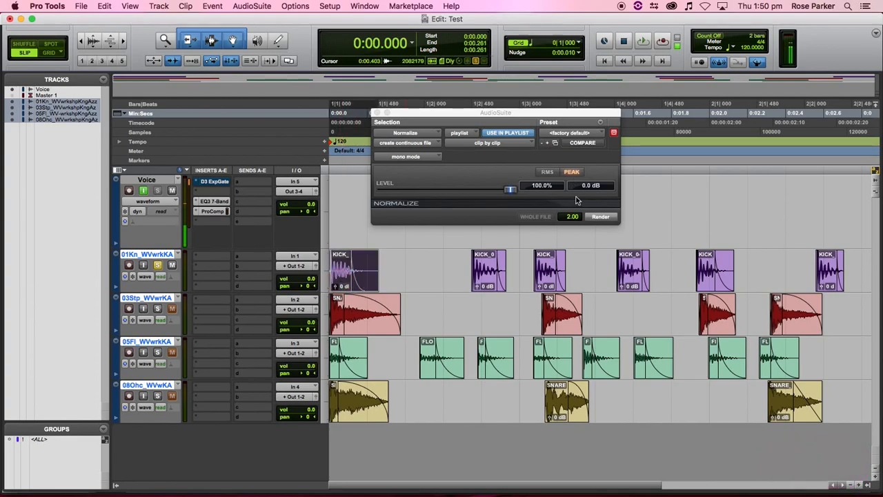
click(598, 216)
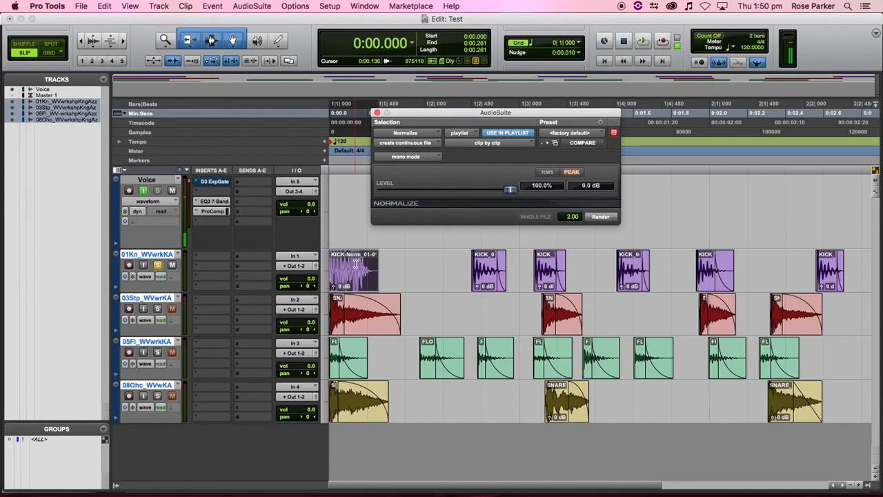
key(super+equal)
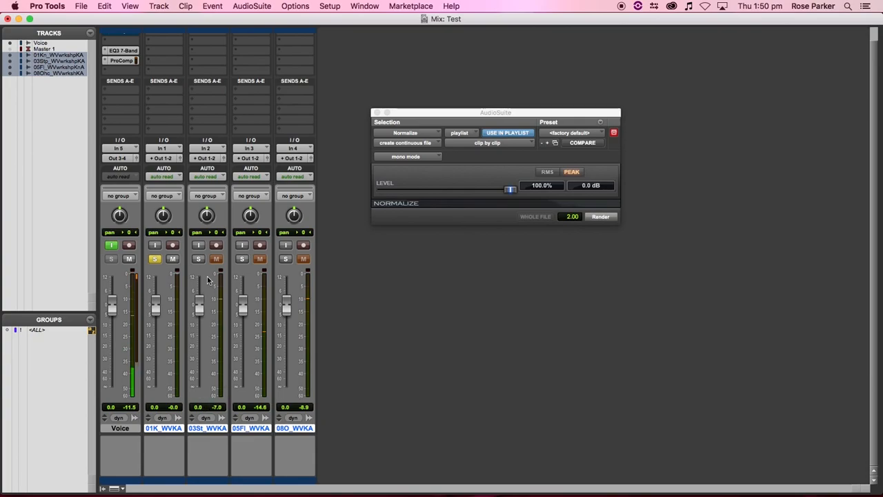
key(super+equal)
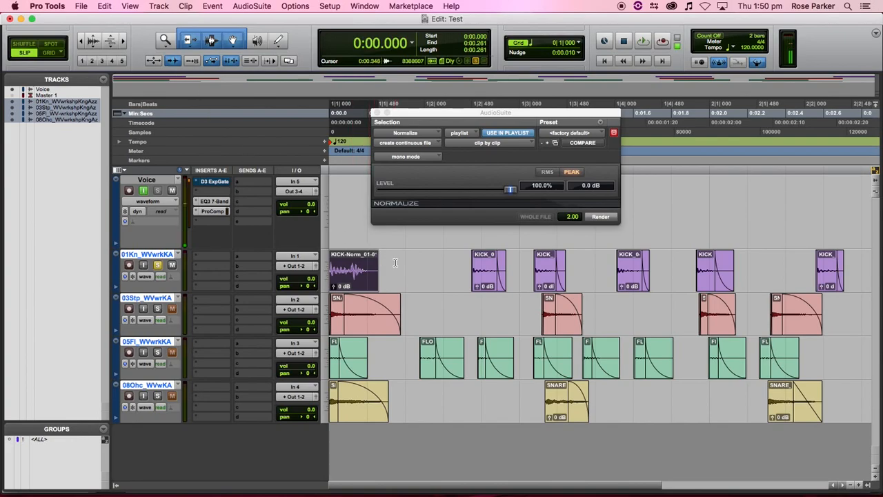
key(super+z)
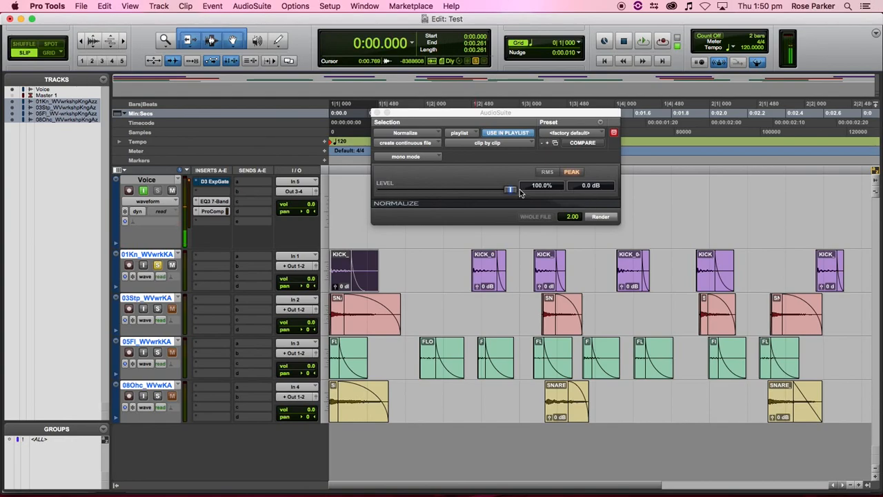
- Enter -3 as the Normalize peak level, committing a -3.0 dB target
click(583, 187)
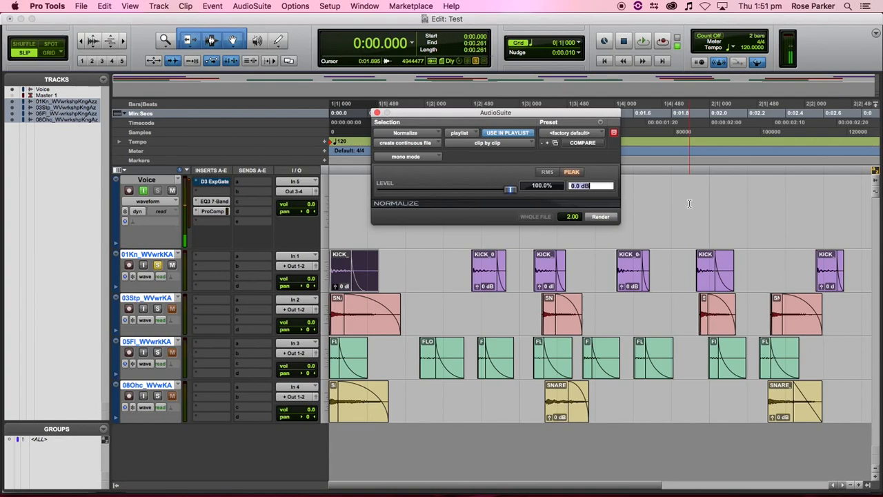
text(-3)
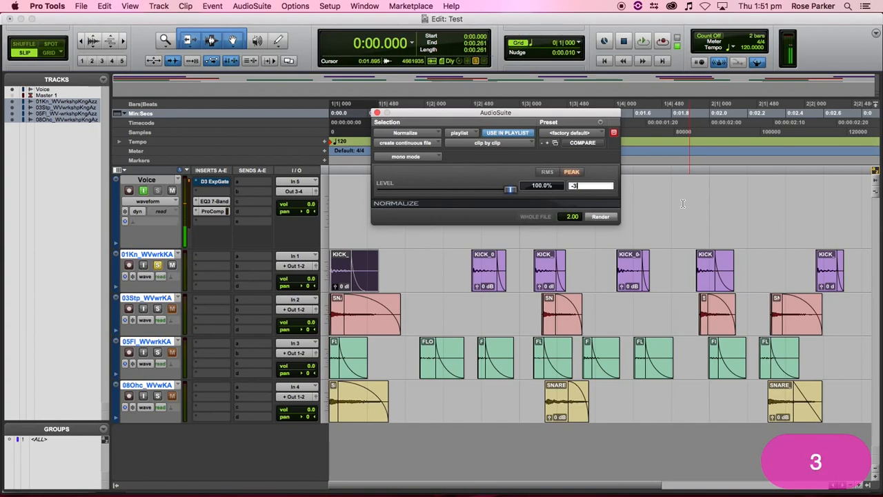
key(Return)
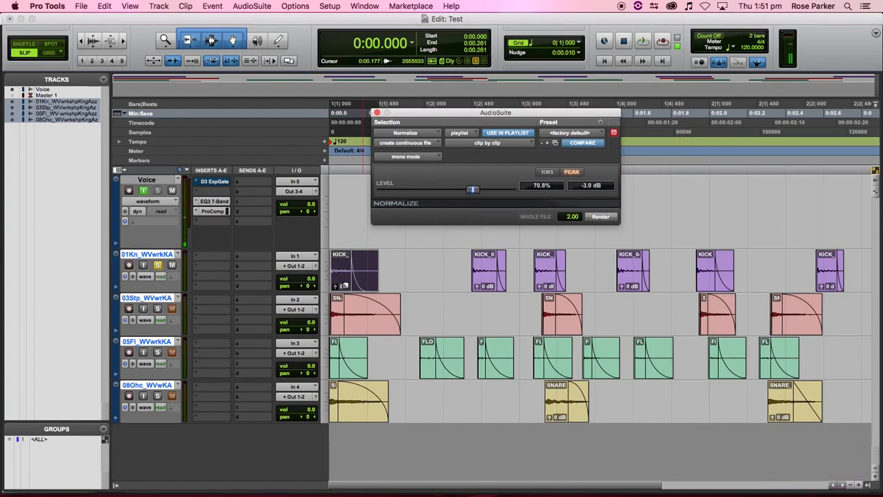
click(608, 218)
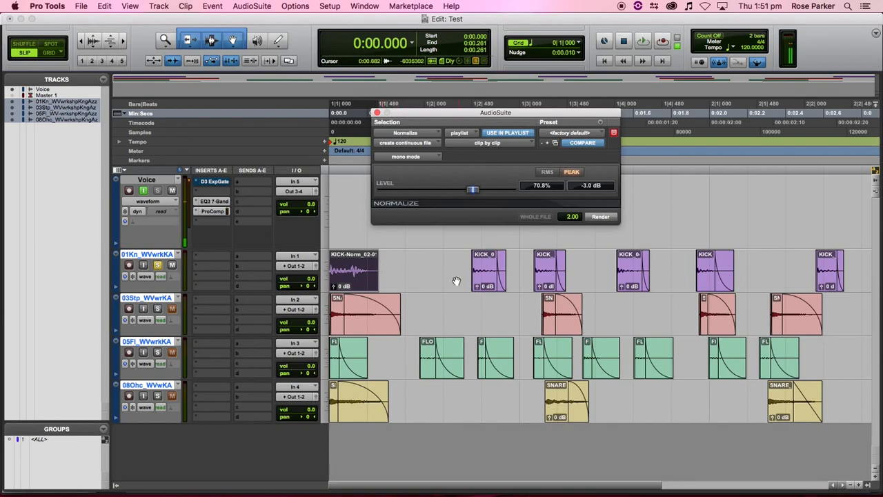
click(608, 218)
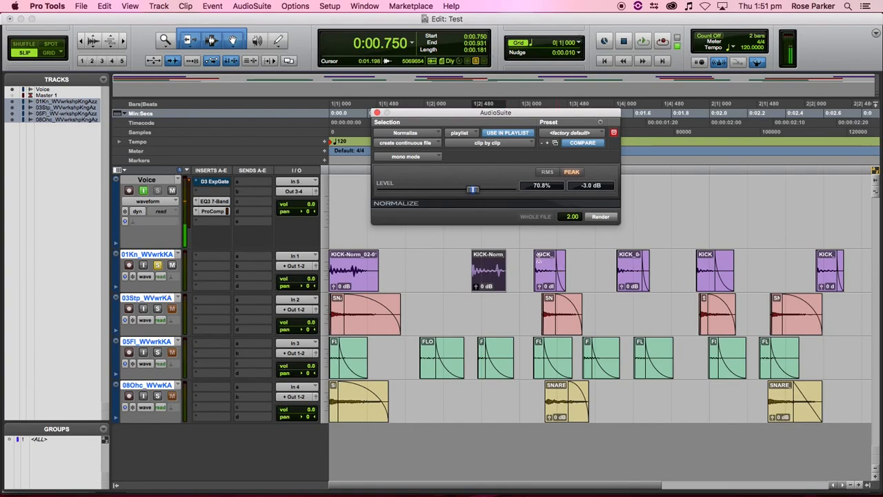
key(cmd+z)
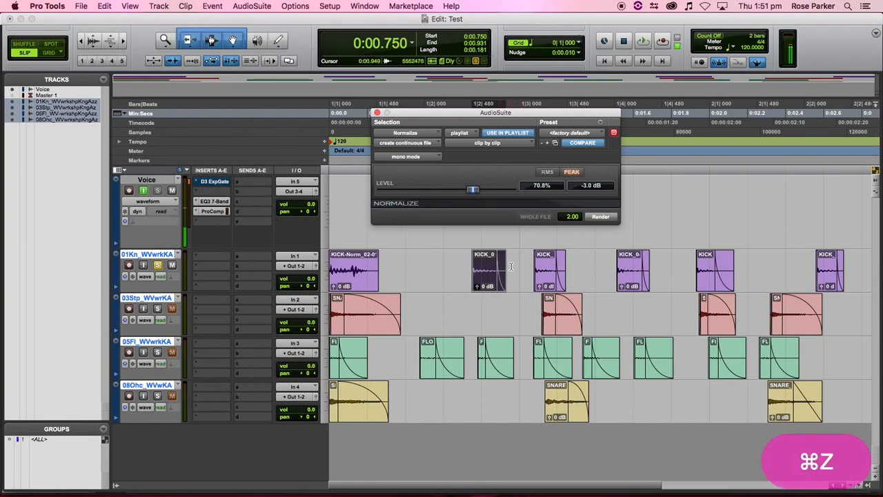
click(419, 254)
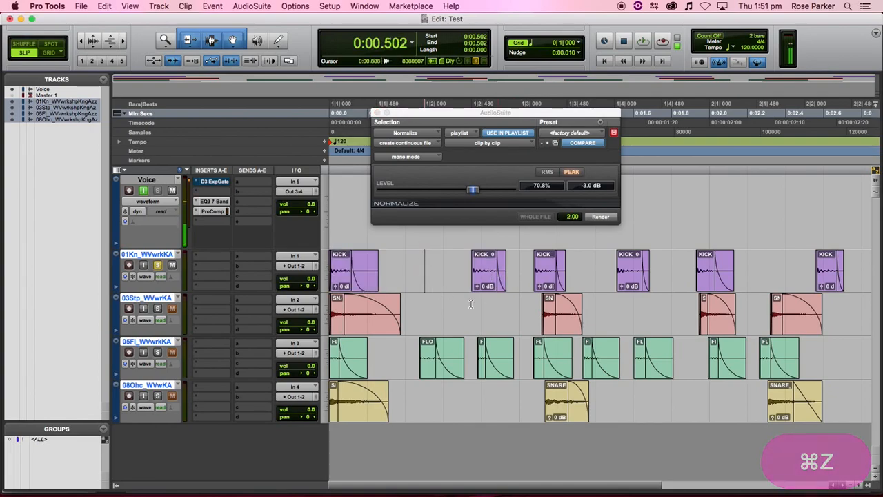
click(344, 283)
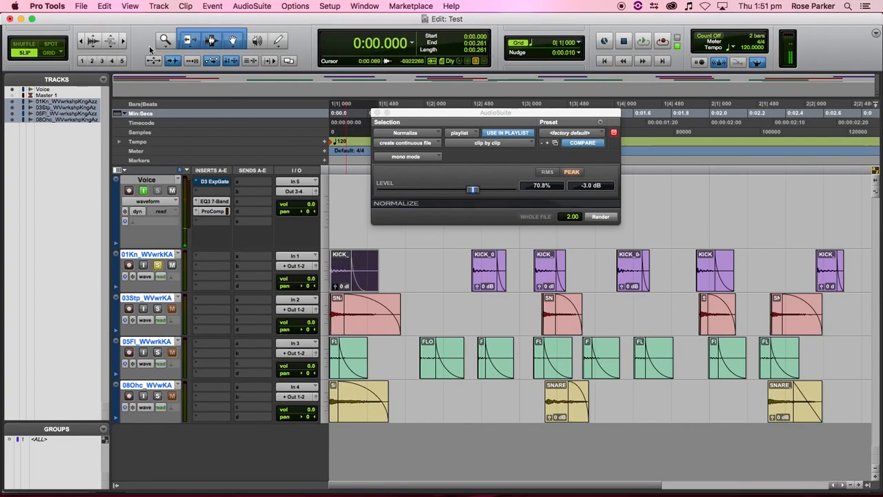
click(82, 6)
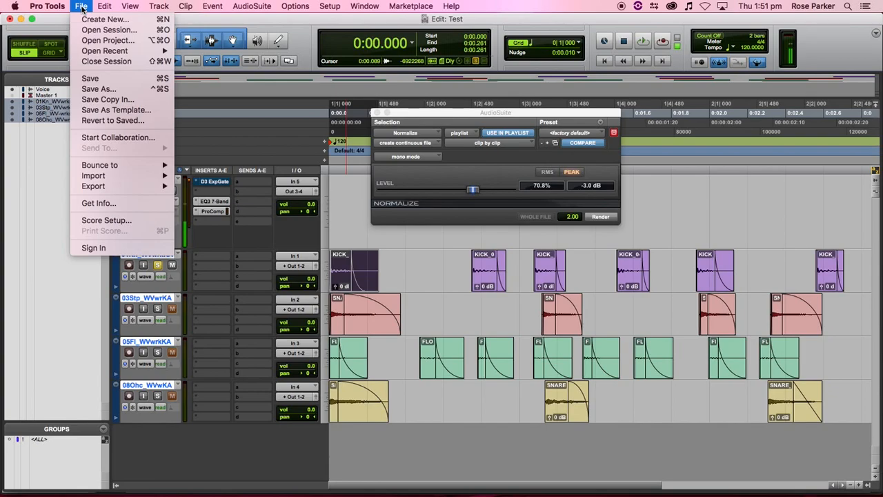
mouse_move(107, 6)
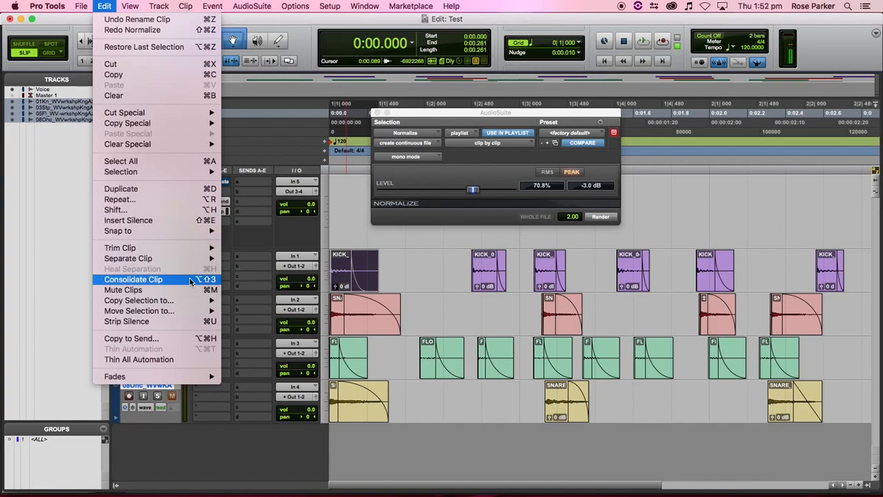
key(shift+alt)
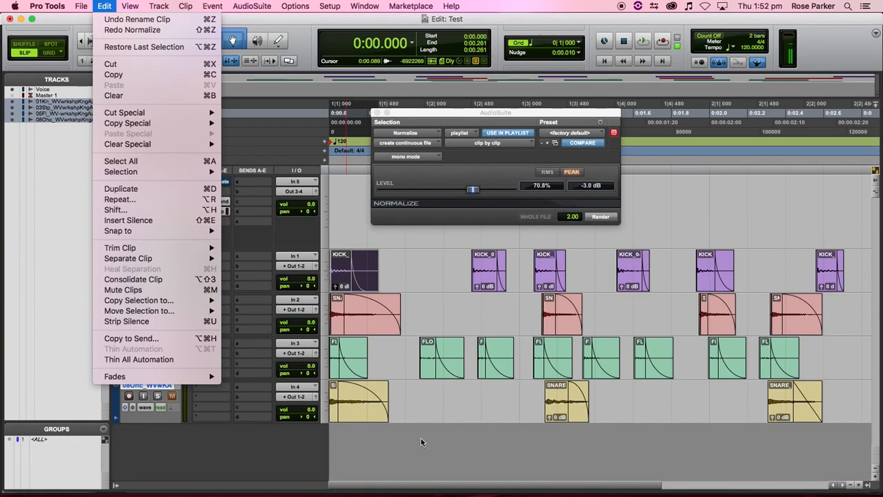
click(433, 452)
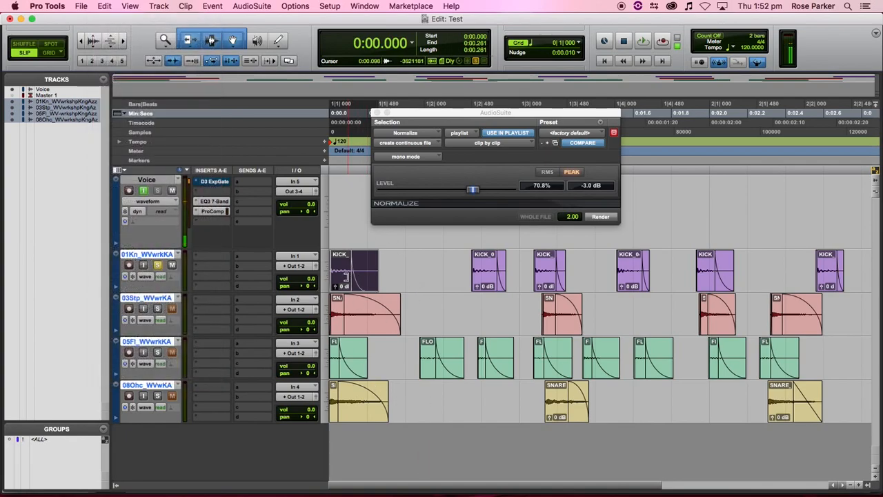
- Consolidate each kick clip into its own new clip, normalizing the first one
key(alt+shift+3)
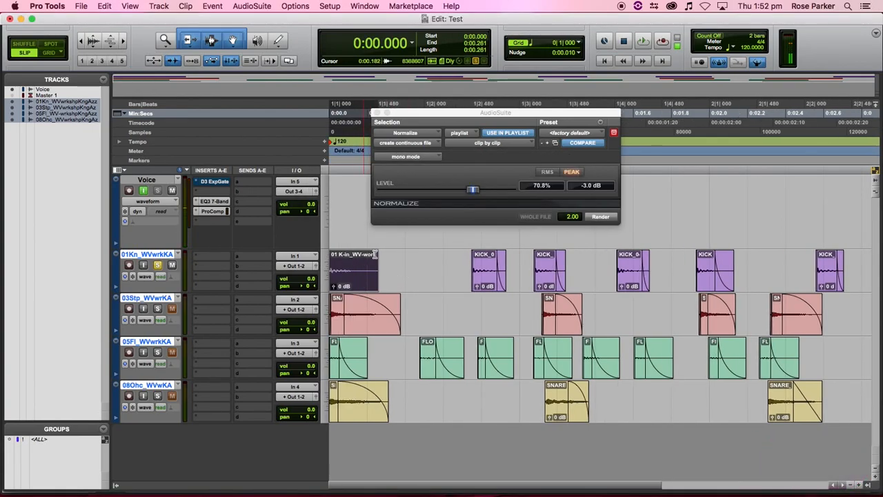
click(601, 217)
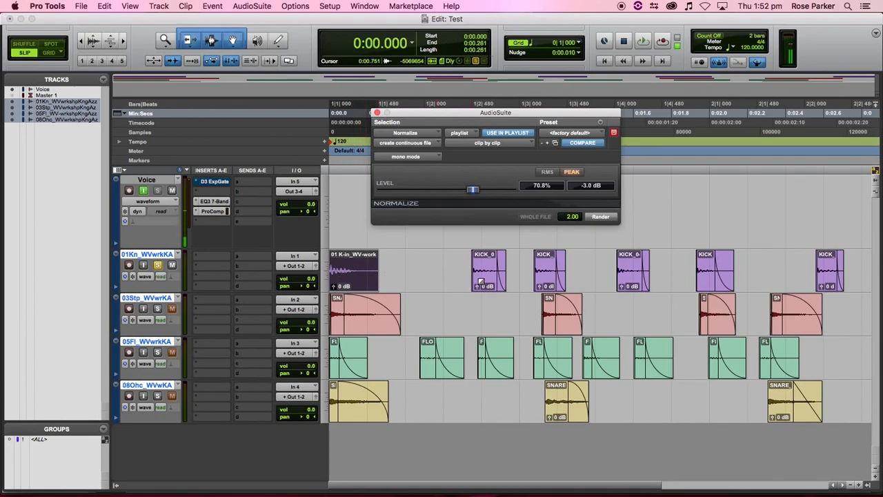
click(490, 285)
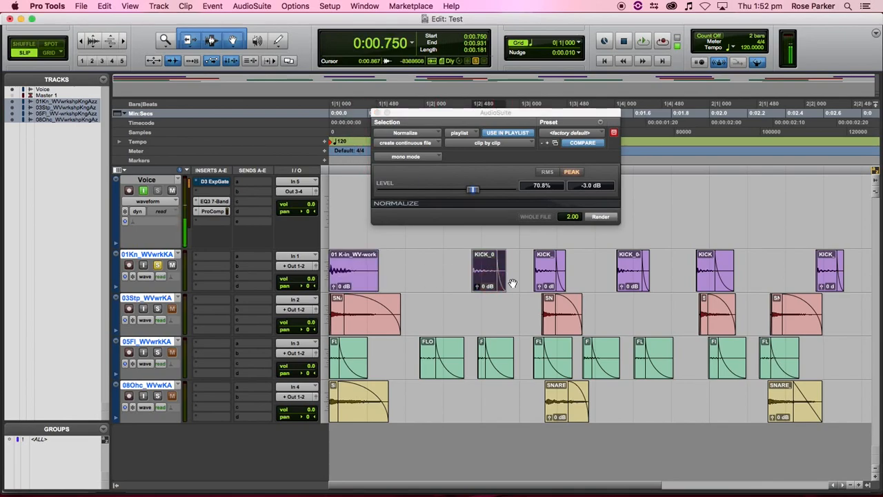
key(alt+shift+3)
click(547, 285)
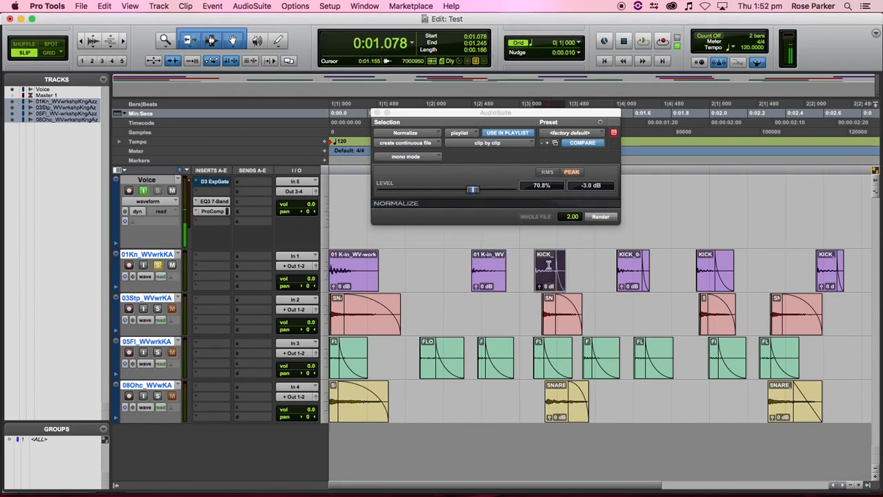
key(alt+shift+3)
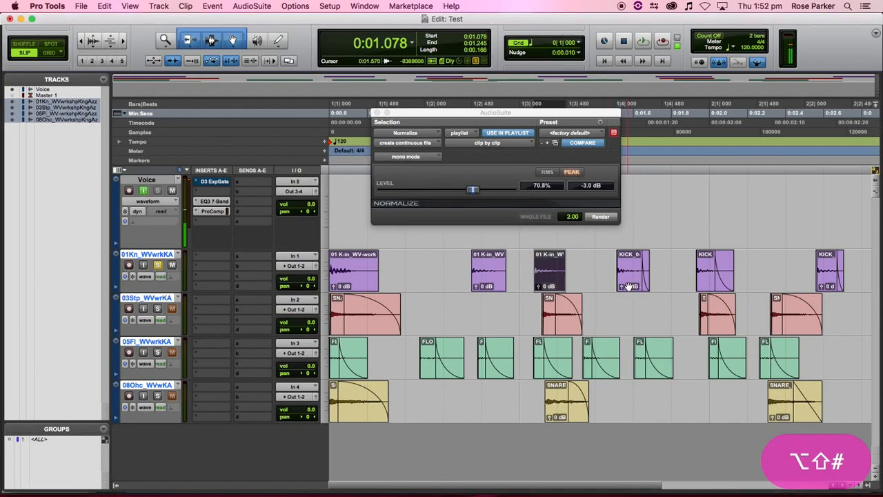
click(631, 284)
click(707, 287)
key(alt+shift+3)
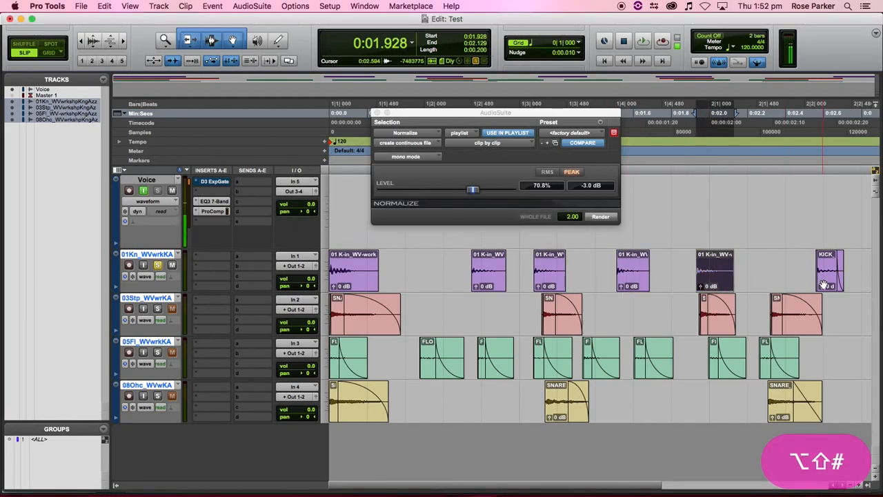
click(826, 288)
key(super+z)
key(super+z)
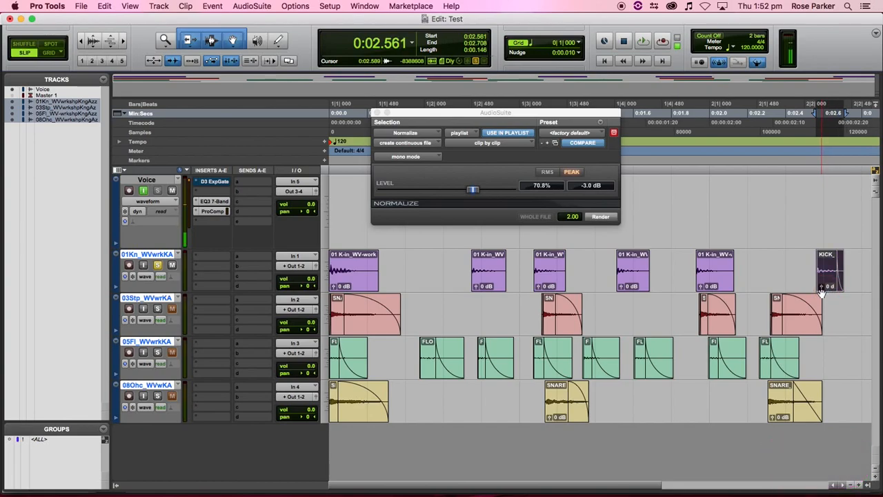
key(alt+shift+3)
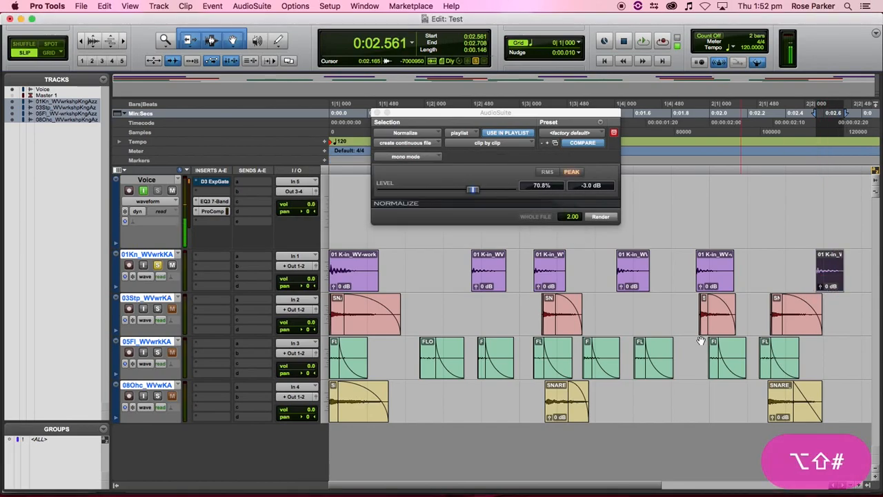
- Consolidate each of the four snare clips into its own new clip
click(348, 328)
key(alt+shift+3)
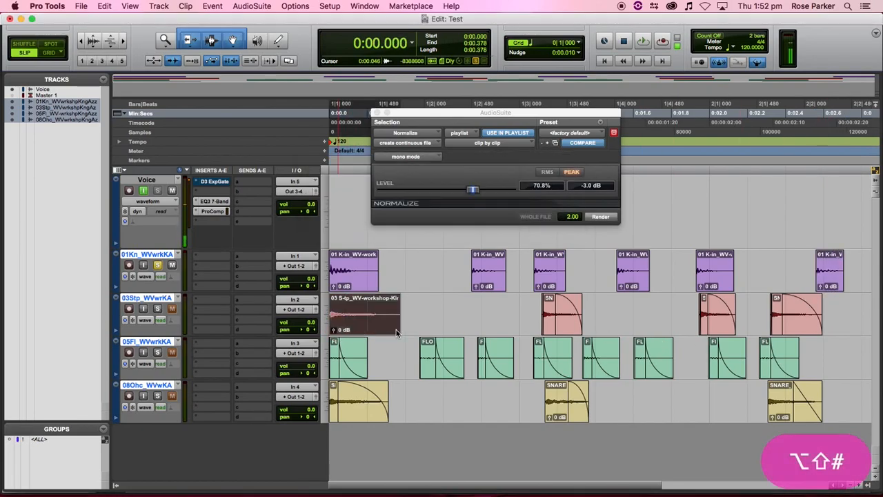
click(551, 334)
key(alt+shift+3)
click(704, 333)
key(alt+shift+3)
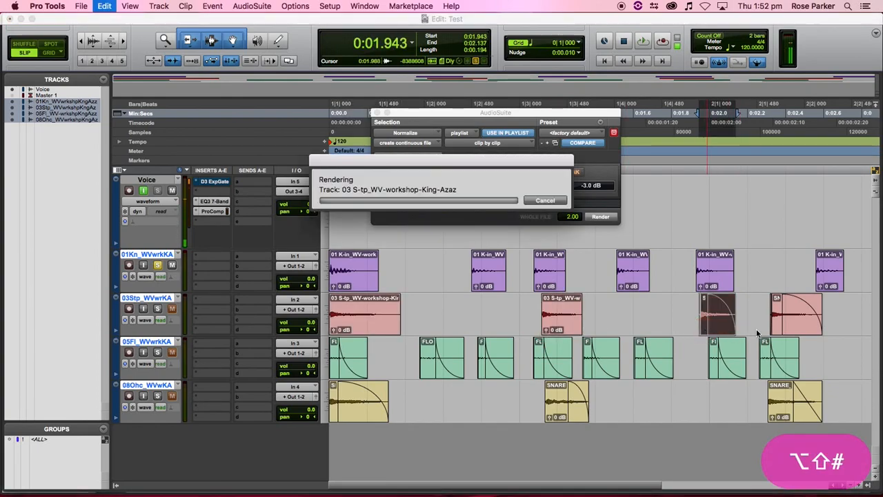
click(779, 331)
key(alt+shift+3)
- Consolidate all eight clips on the 05Fl floor-tom track
click(338, 365)
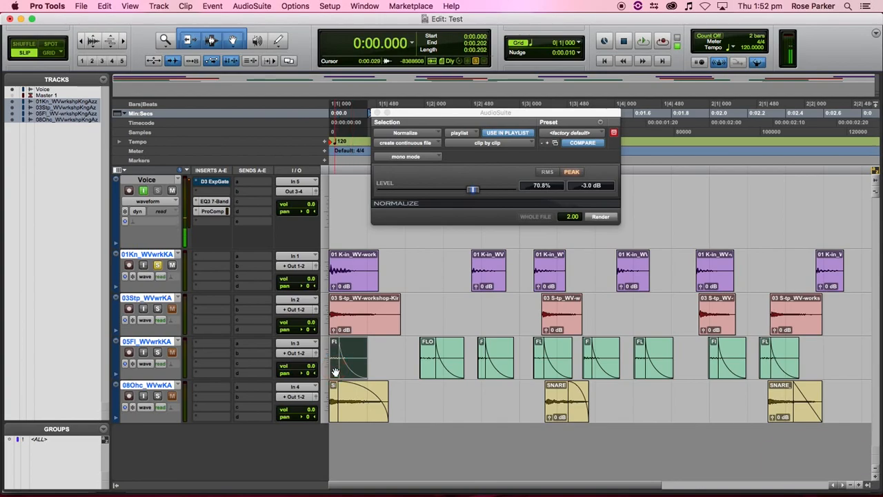
key(alt+shift+3)
click(429, 373)
key(alt+shift+3)
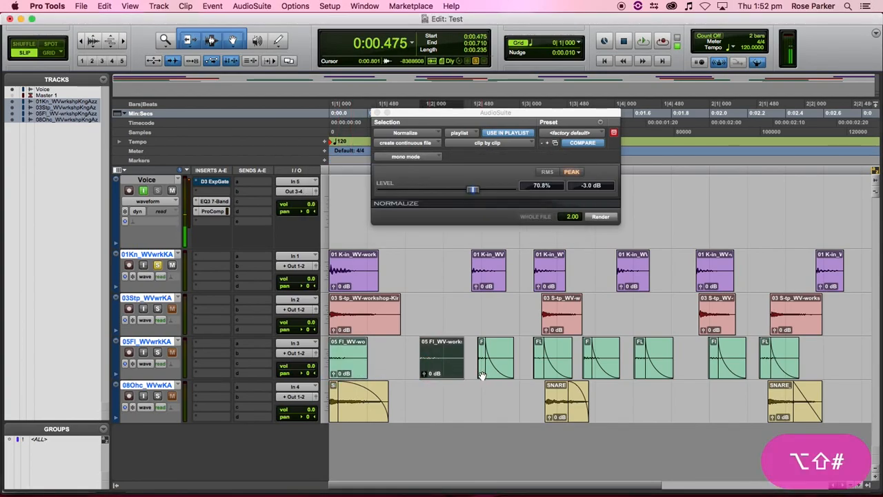
click(482, 376)
key(alt+shift+3)
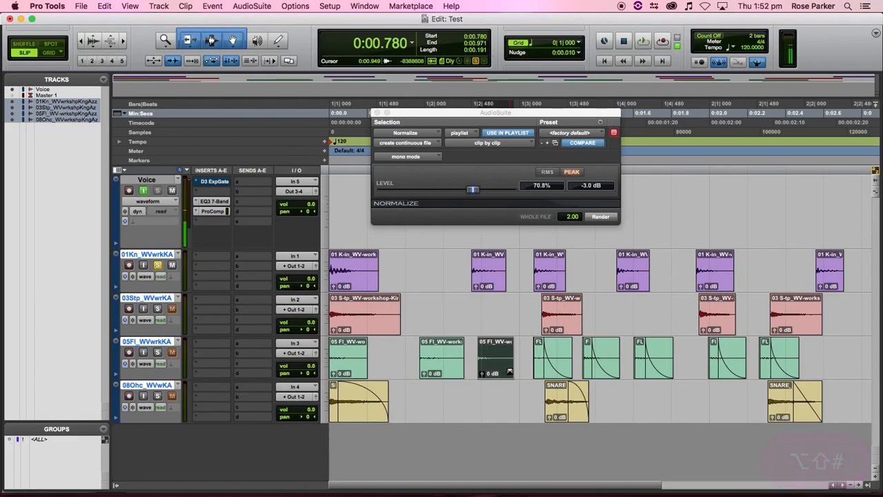
click(541, 369)
key(alt+shift+3)
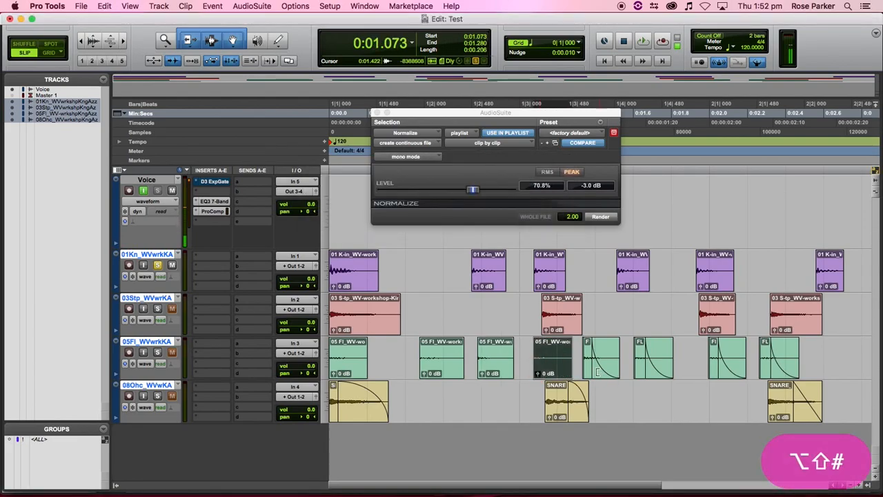
click(597, 374)
key(alt+shift+3)
click(638, 374)
key(alt+shift+3)
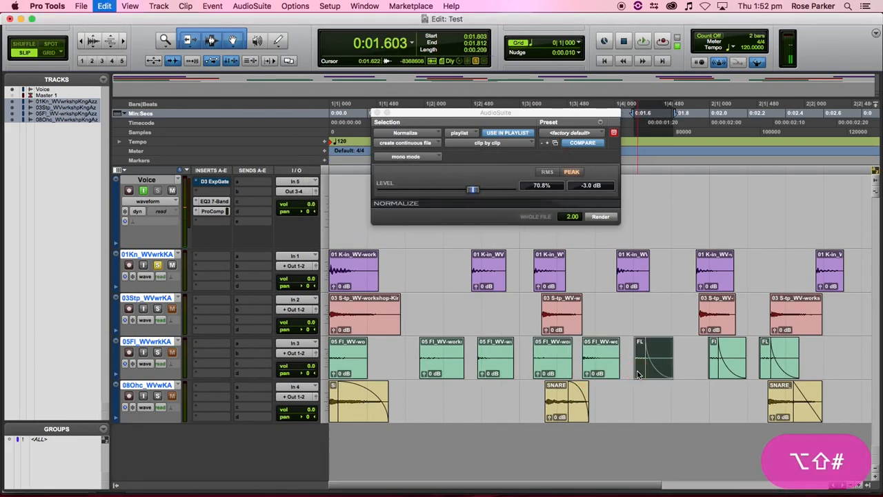
click(712, 373)
key(alt+shift+3)
click(759, 373)
key(alt+shift+3)
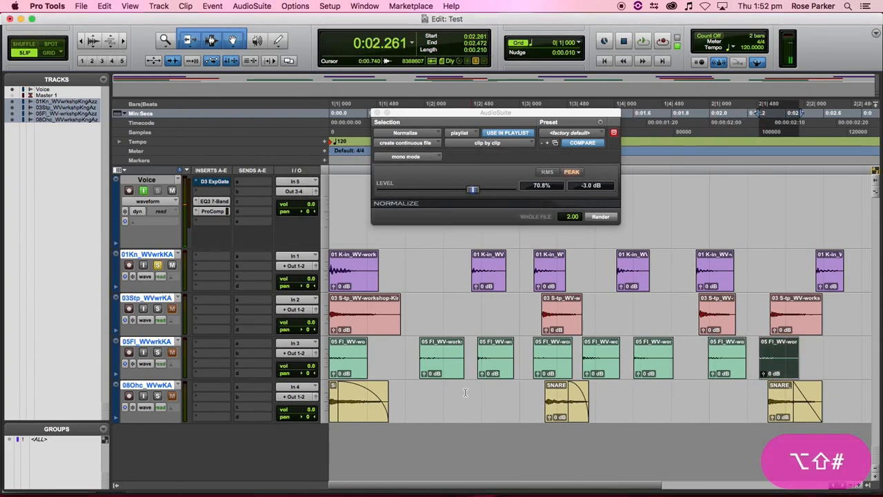
- Consolidate the three clips on the 08Ohc overhead track
click(332, 417)
key(alt+shift+3)
click(558, 418)
key(alt+shift+3)
click(771, 417)
key(alt+shift+3)
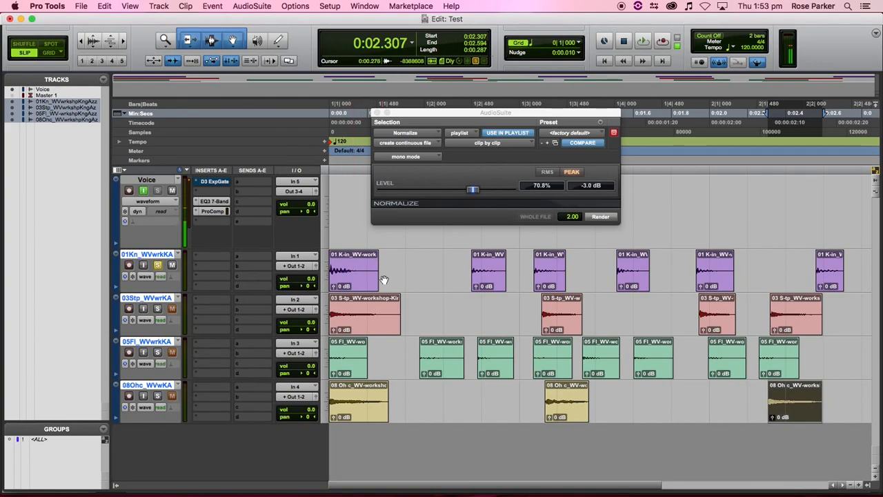
- Rename the kick track to KICK_ and the snare track to SNARE
double_click(158, 256)
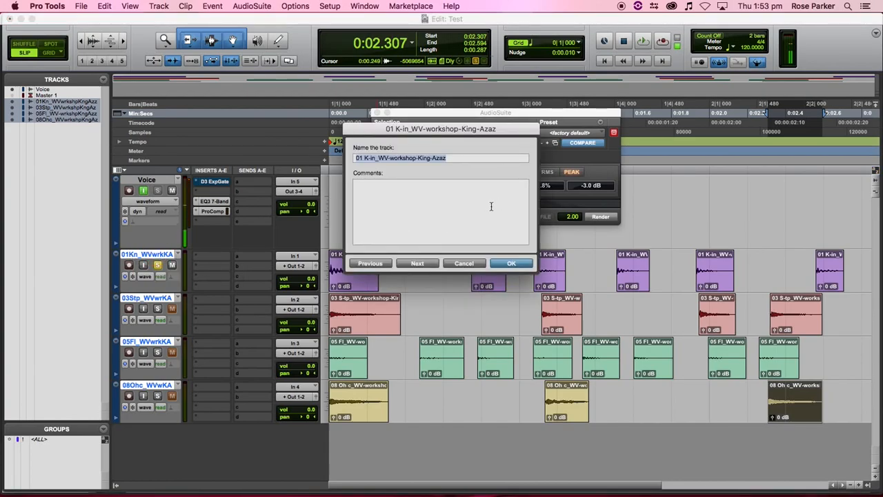
text(KICK)
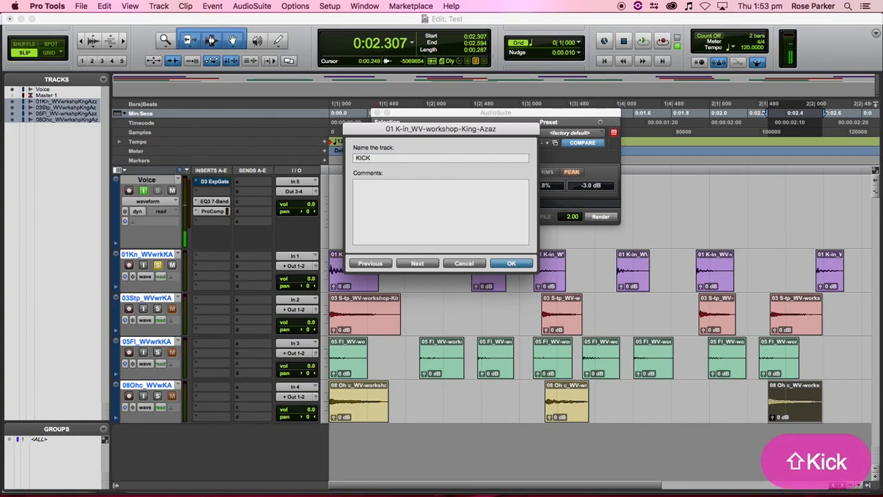
text(_)
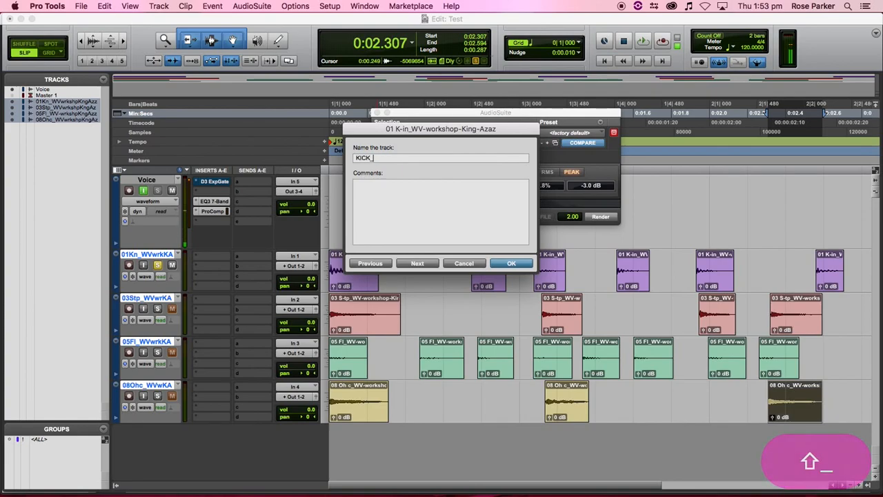
key(Return)
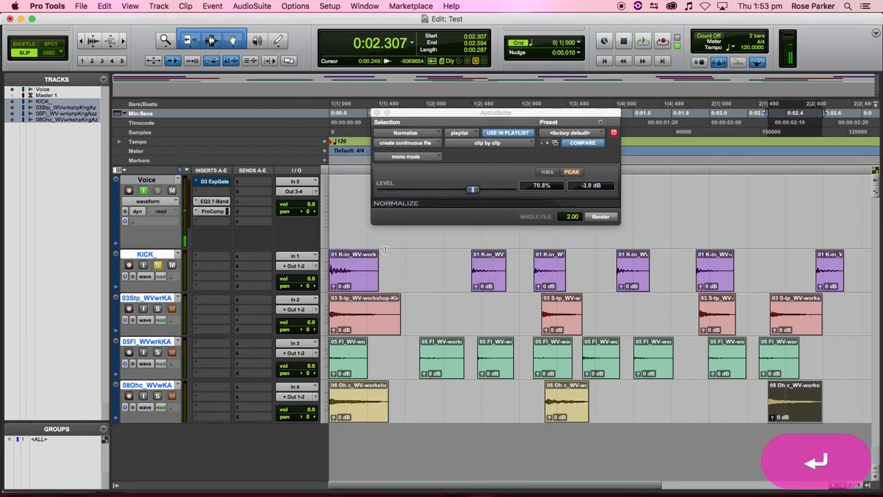
double_click(149, 298)
text(SNARE)
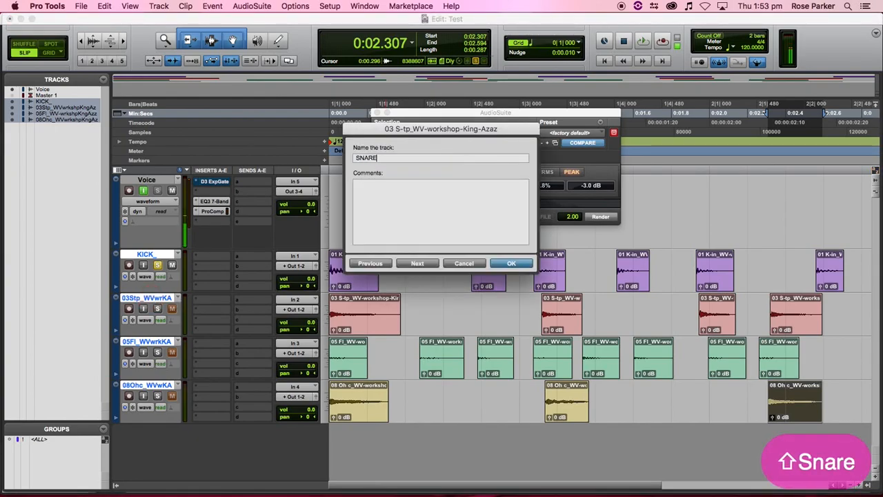
key(Return)
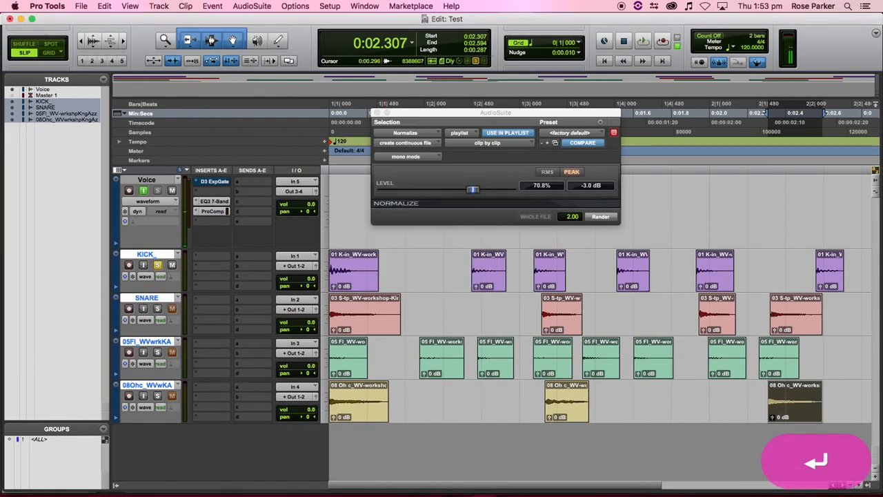
- Rename the floor-tom track to FLOORTOM and the overhead track to SNARE_DISTANT
double_click(148, 341)
text(FLOORTOM)
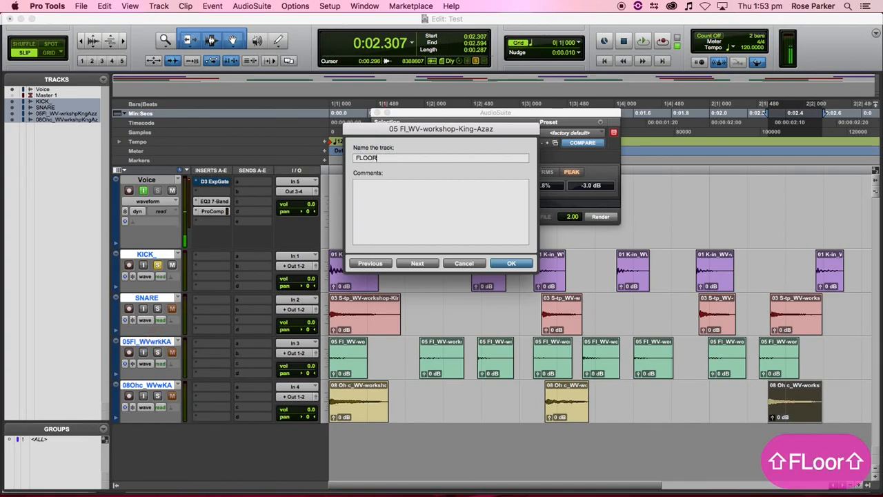
key(Return)
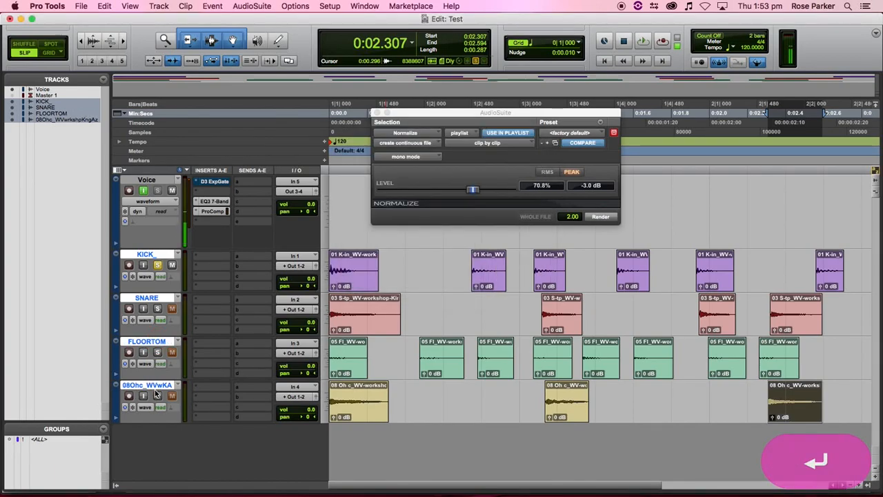
double_click(153, 386)
text(OH)
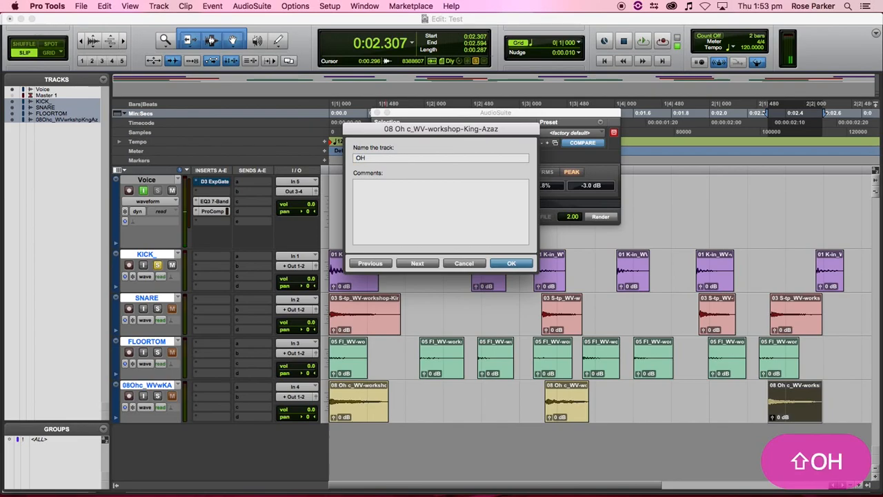
text(RE_DISY)
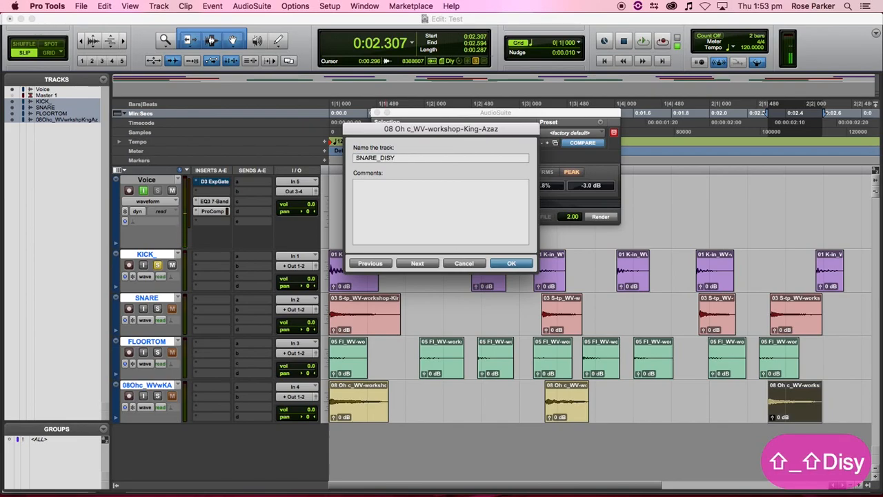
key(BackSpace)
text(TANT)
key(Return)
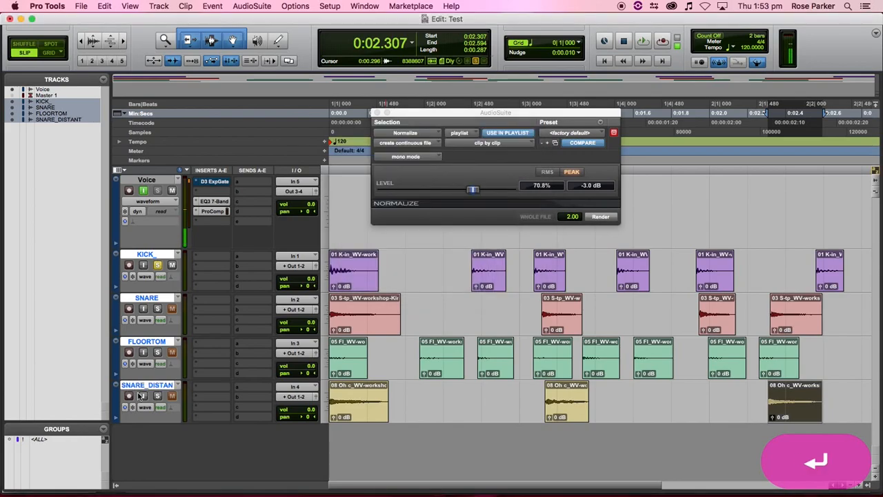
- Consolidate the six KICK clips into KICK_01 through KICK_06
click(366, 286)
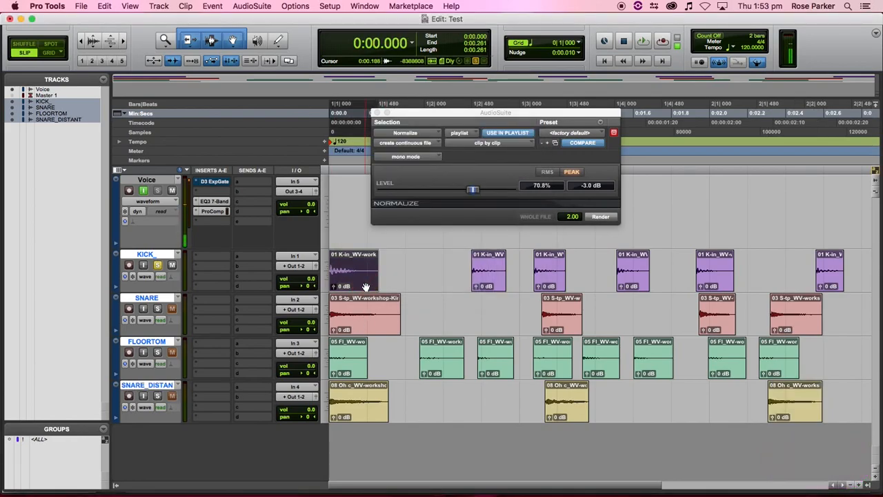
key(alt+shift+3)
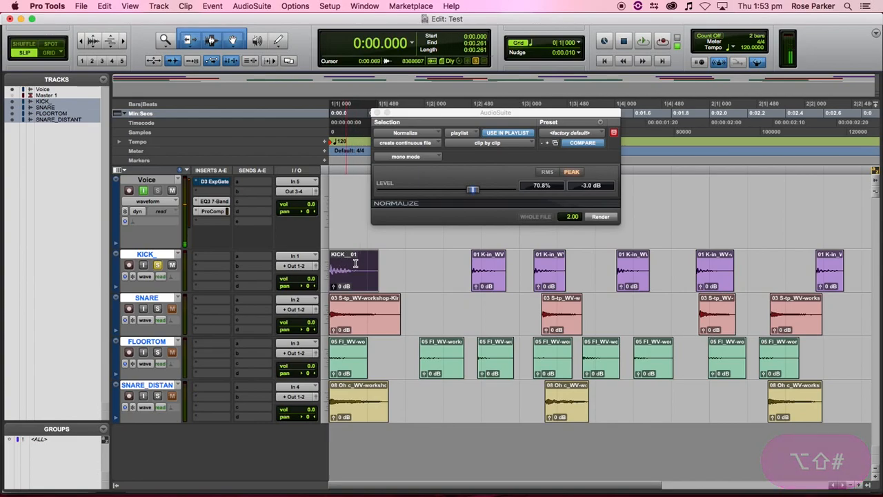
click(490, 288)
key(alt+shift+3)
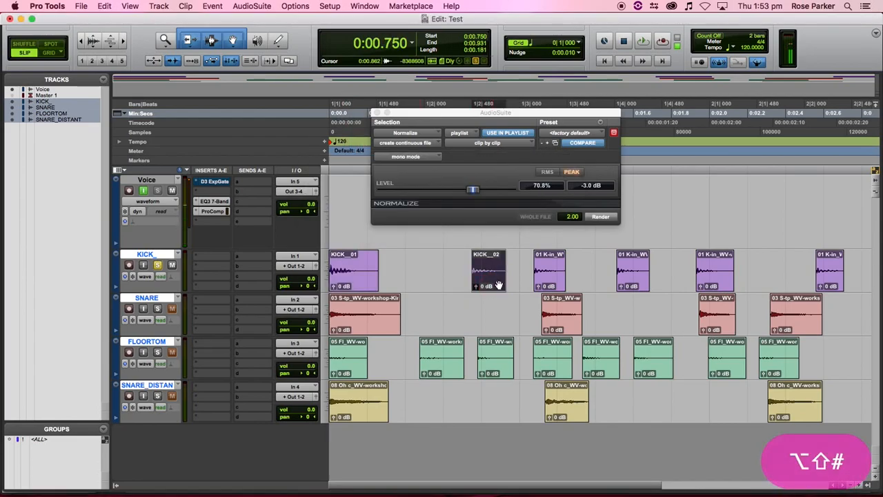
click(553, 282)
key(alt+shift+3)
click(627, 280)
key(alt+shift+3)
click(719, 273)
key(alt+shift+3)
click(832, 276)
key(alt+shift+3)
- Consolidate the four SNARE clips into SNARE_01-01 through SNARE_04-01
click(347, 324)
key(alt+shift+3)
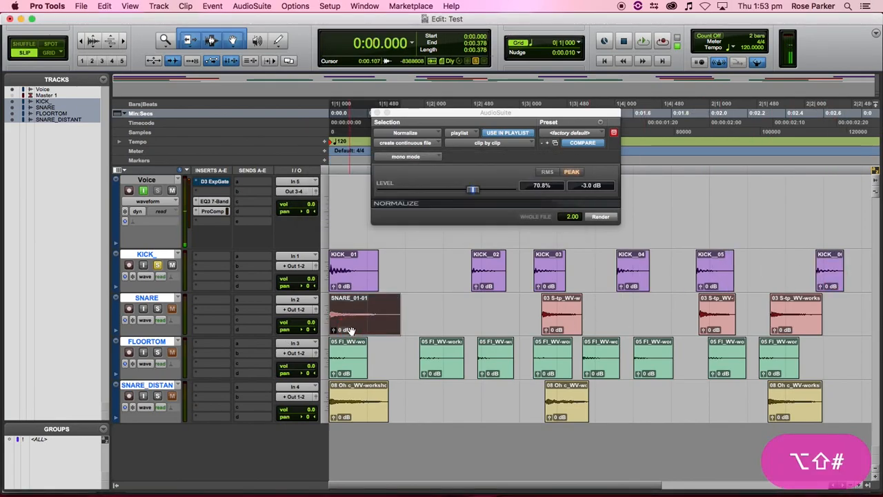
click(556, 329)
key(alt+shift+3)
click(723, 325)
key(alt+shift+3)
click(802, 317)
key(alt+shift+3)
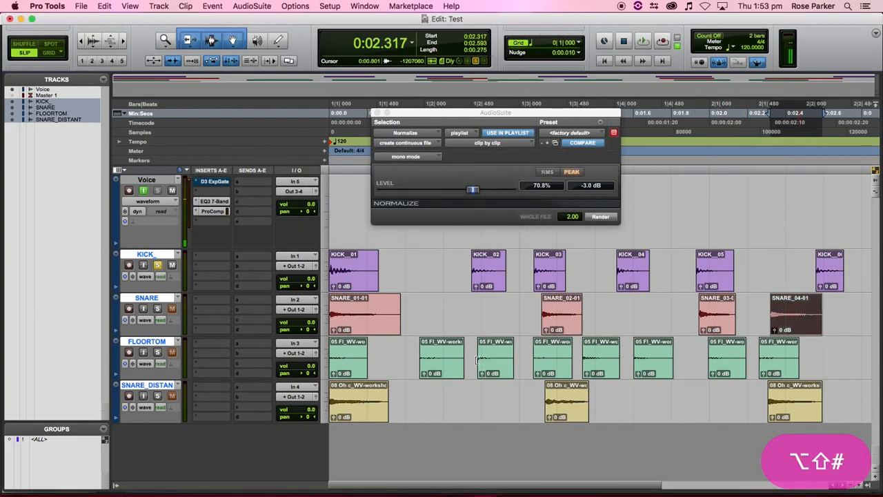
- Consolidate the eight FLOORTOM clips so each takes the FLOORTOM name
click(357, 371)
key(alt+shift+3)
click(442, 362)
key(alt+shift+3)
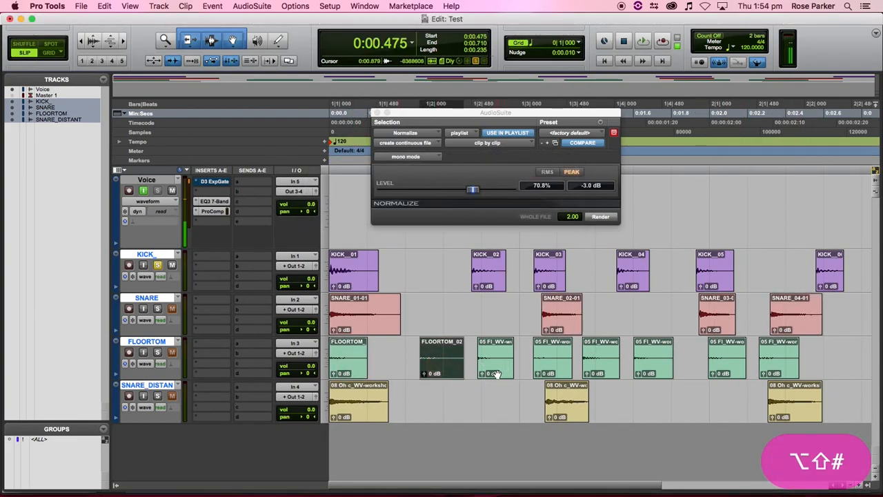
click(495, 364)
key(alt+shift+3)
click(554, 373)
key(alt+shift+3)
click(608, 369)
key(alt+shift+3)
click(649, 369)
key(alt+shift+3)
click(720, 371)
key(alt+shift+3)
click(775, 370)
key(alt+shift+3)
- Consolidate the three SNARE_DISTANT clips, starting with SNARE_DISTANT_01, then clear the selection
click(363, 413)
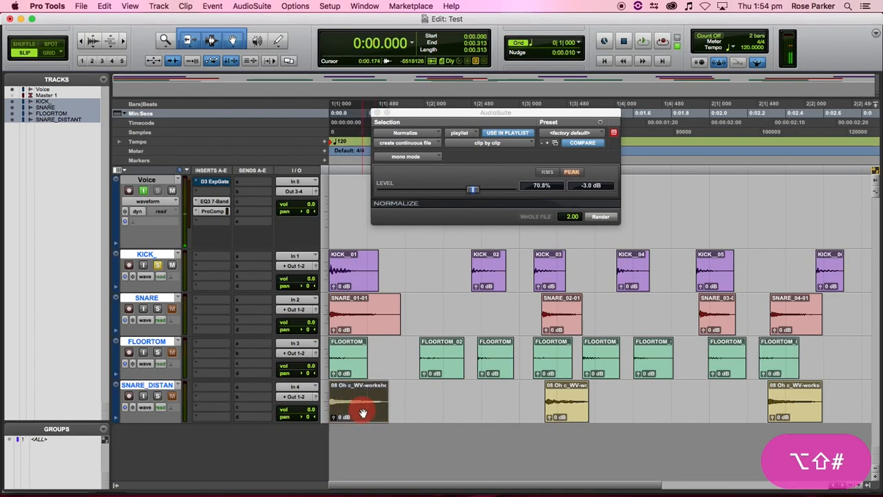
key(alt+shift+3)
click(567, 414)
key(alt+shift+3)
click(792, 418)
key(alt+shift+3)
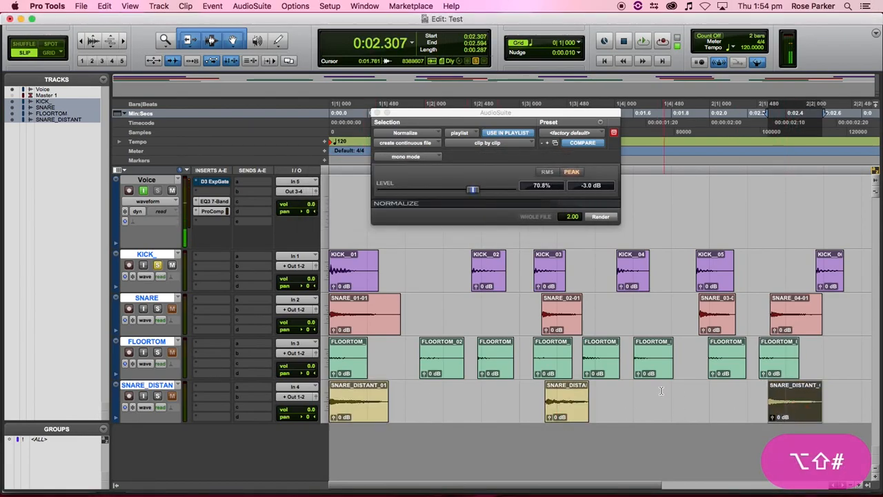
click(449, 297)
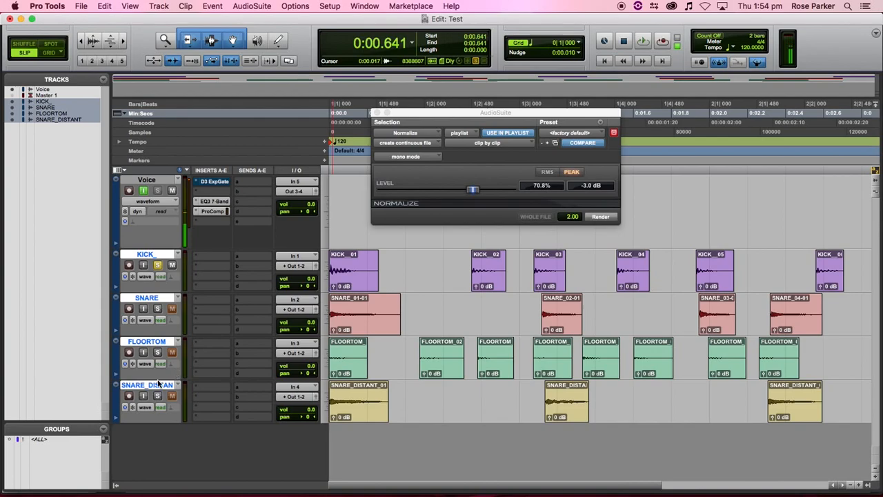
- Drag the FLOORTOM track taller and raise the waveform height three notches
drag(159, 381, 148, 453)
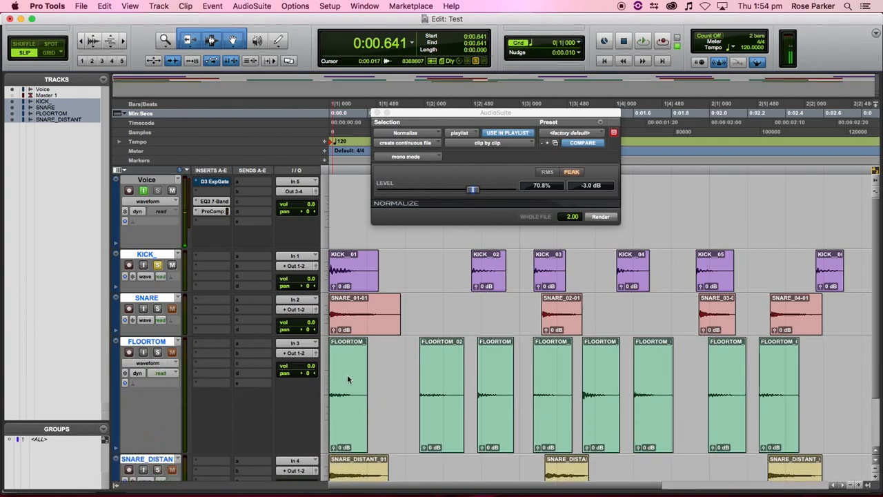
click(93, 40)
click(93, 39)
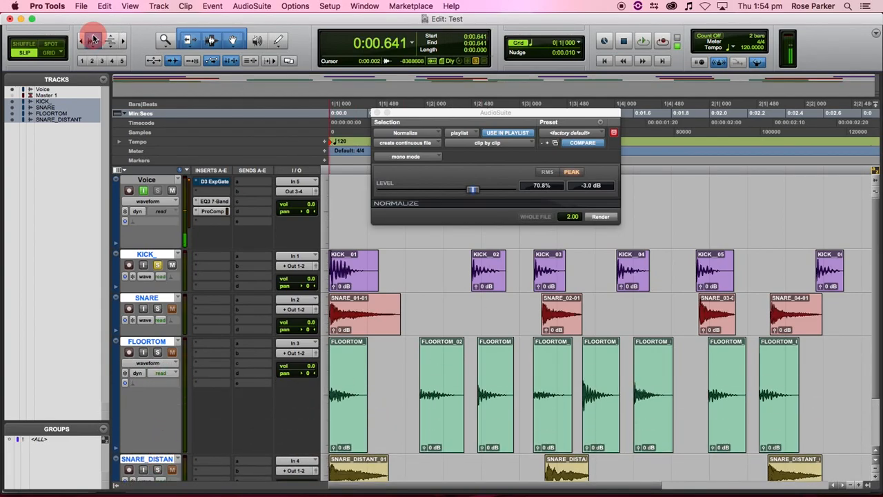
click(93, 40)
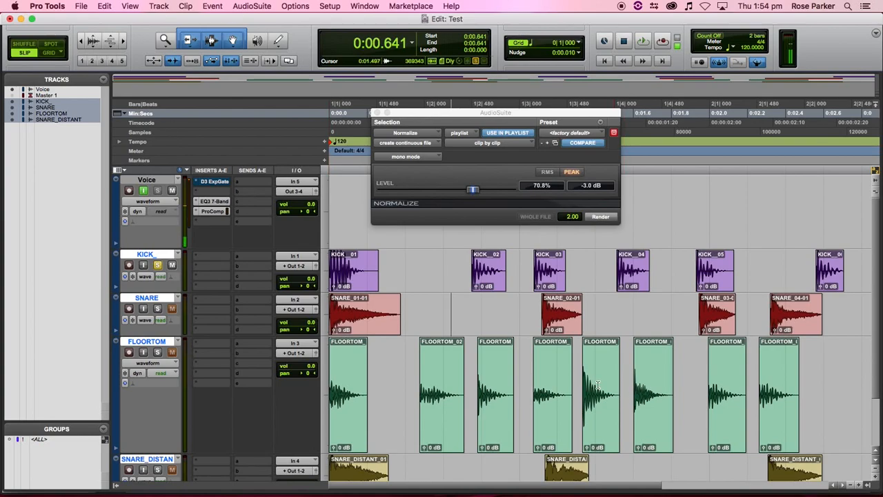
scroll(588, 404, down, 3)
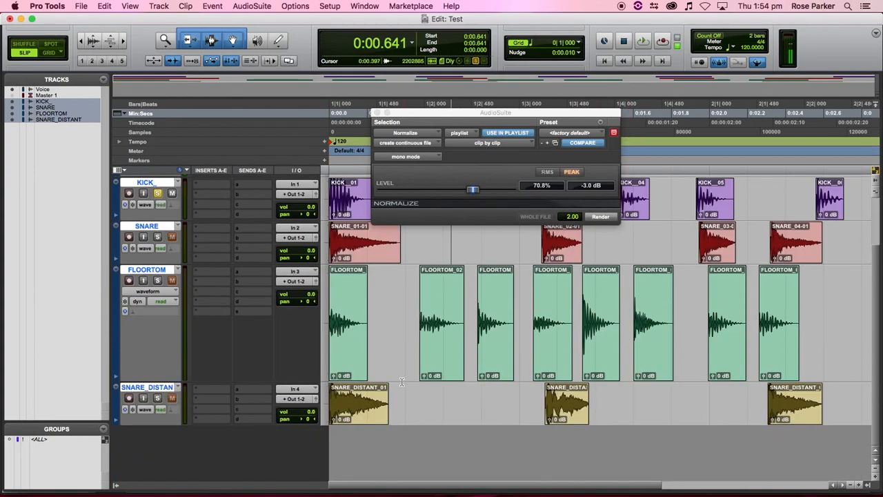
scroll(414, 335, up, 3)
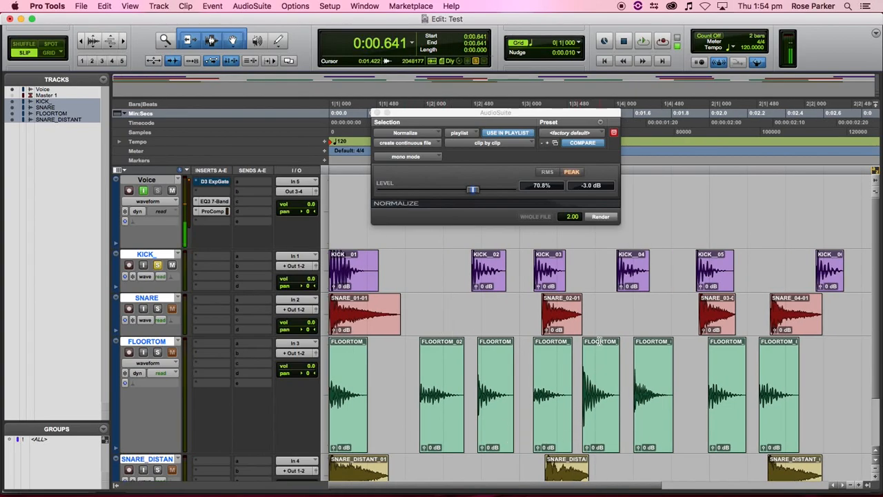
- Render the -3 dB Normalize on KICK_01, KICK_02 and KICK_03 in turn, then select the fourth kick clip
click(355, 272)
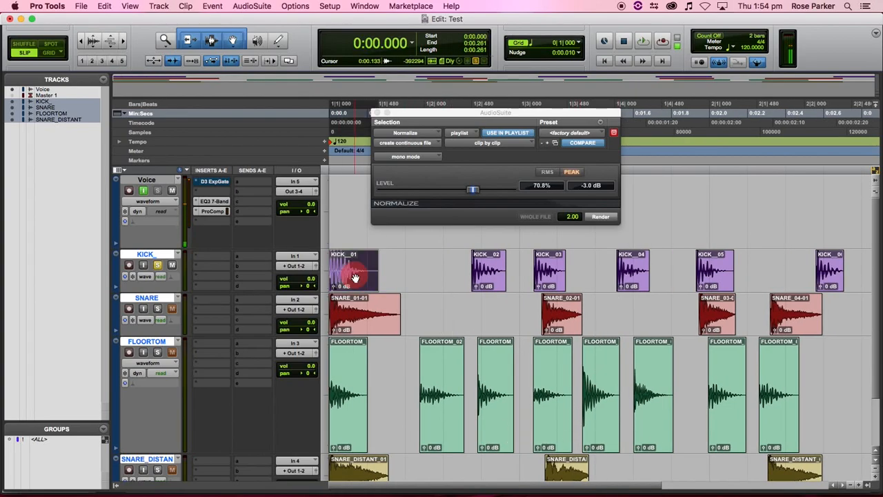
click(595, 219)
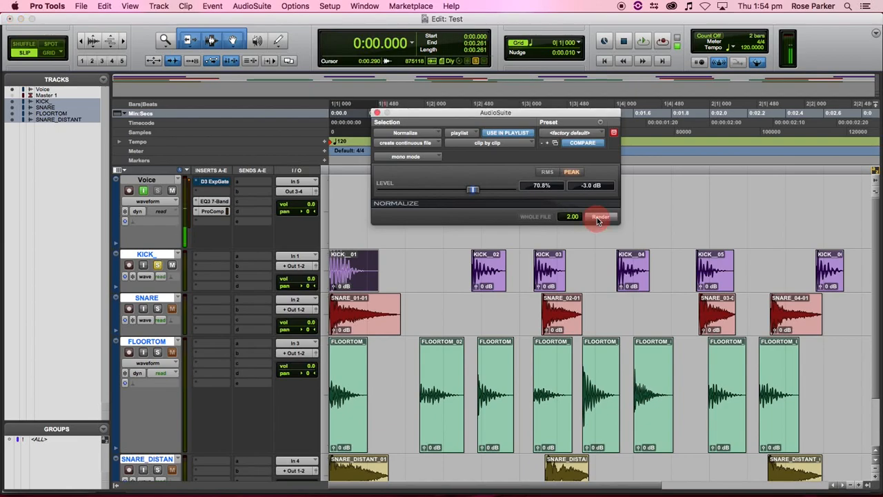
click(496, 283)
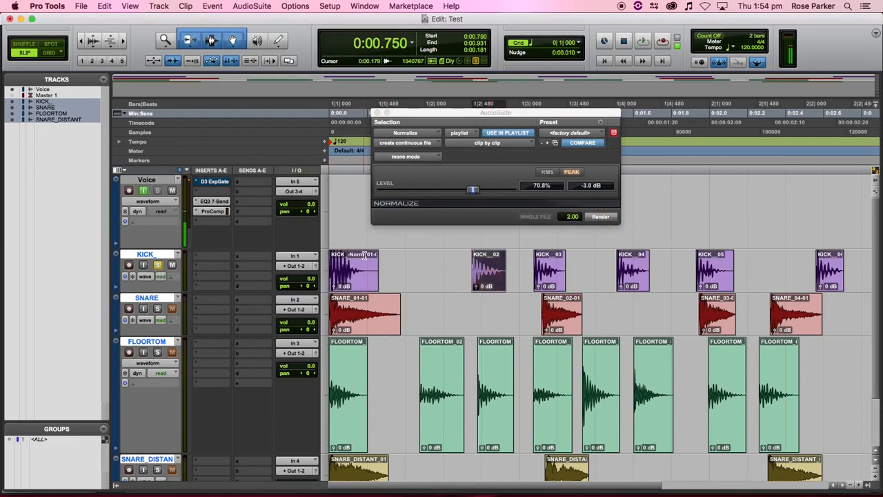
click(602, 218)
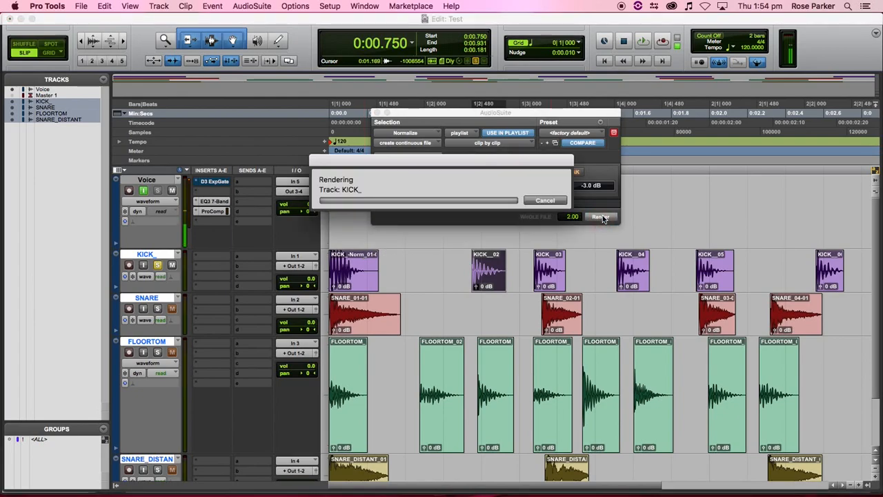
click(553, 275)
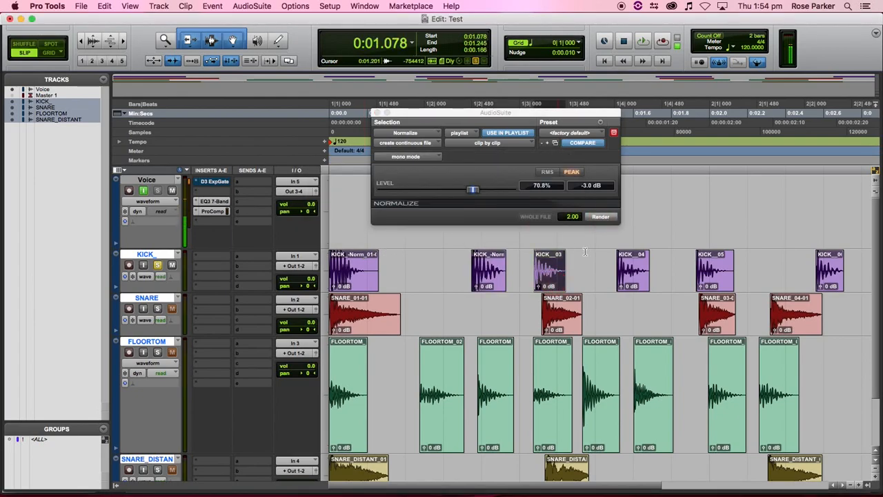
click(610, 220)
click(629, 287)
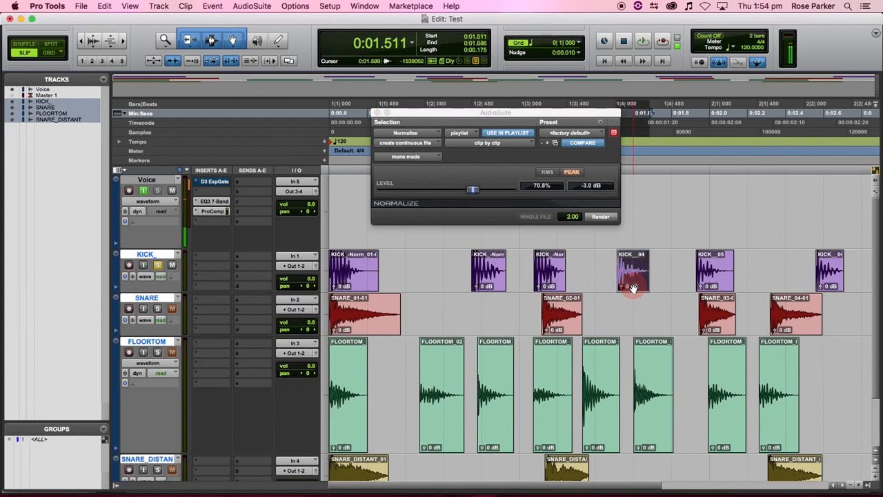
click(523, 144)
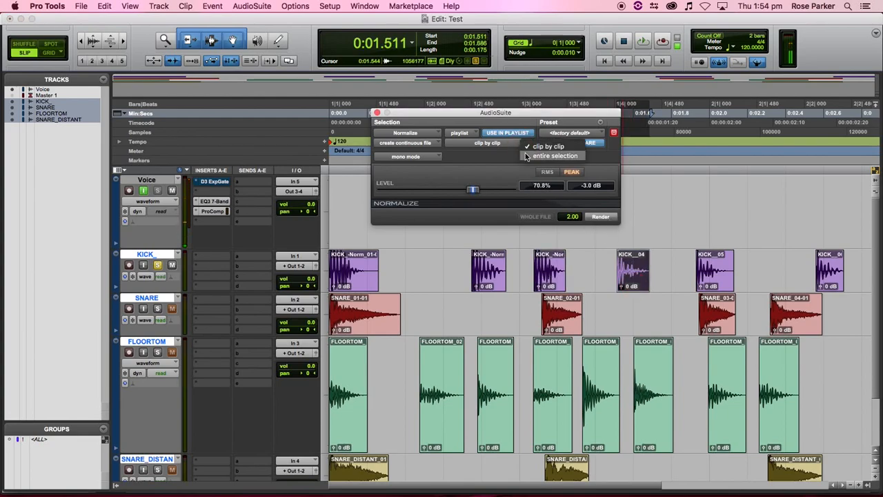
- In entire-selection mode, normalize KICK_05 and the third and fourth FLOORTOM clips to -3 dB
click(531, 156)
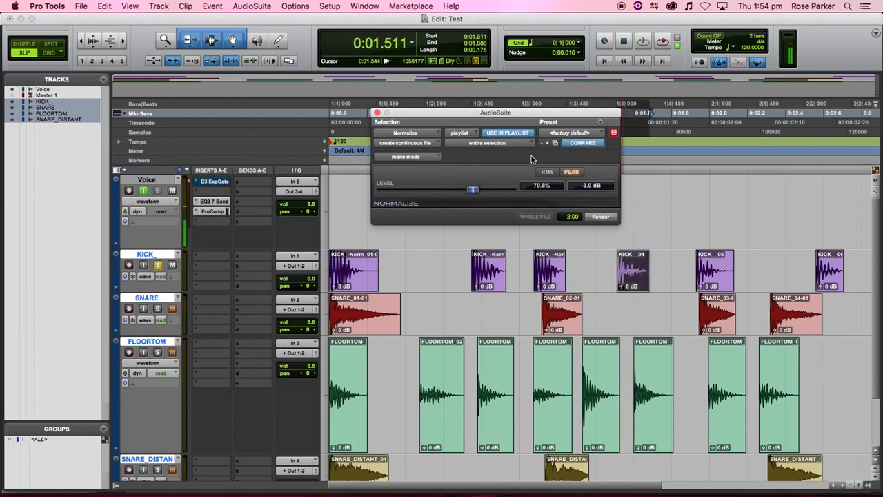
click(715, 284)
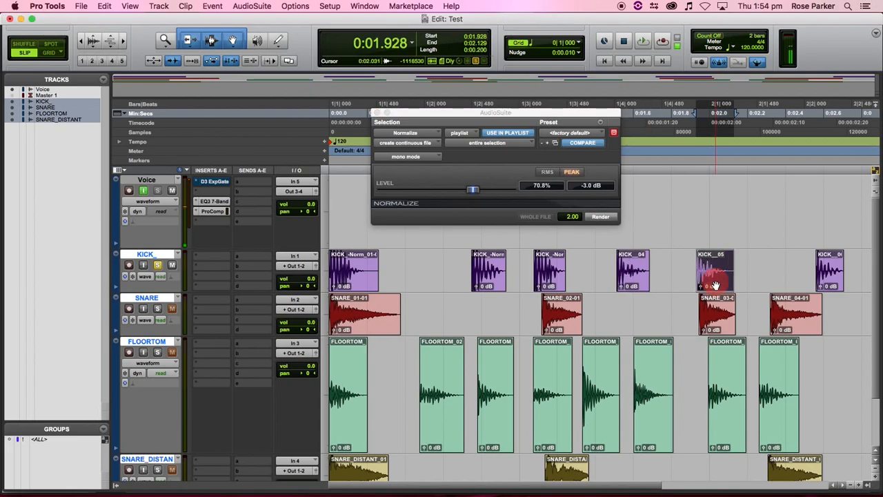
click(611, 218)
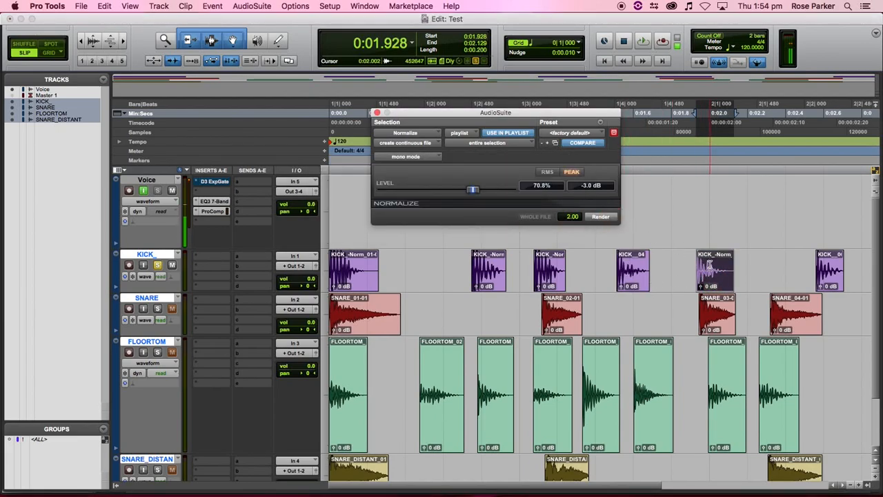
click(544, 422)
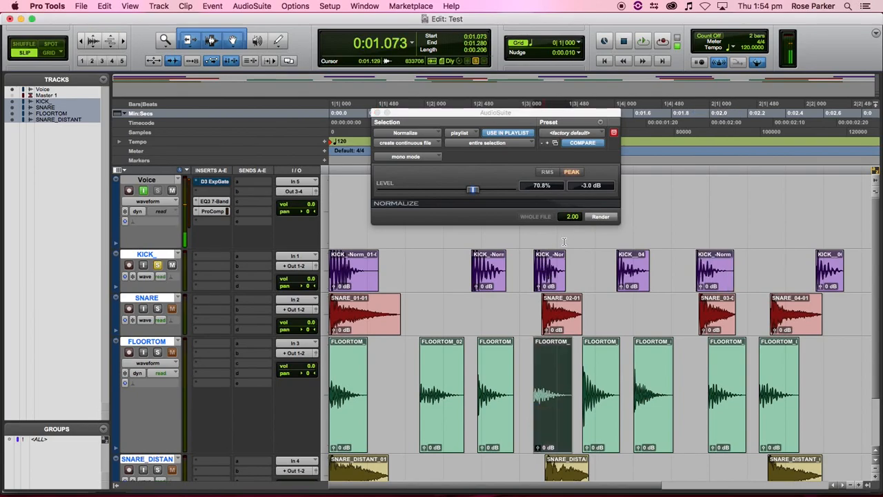
click(486, 418)
click(592, 219)
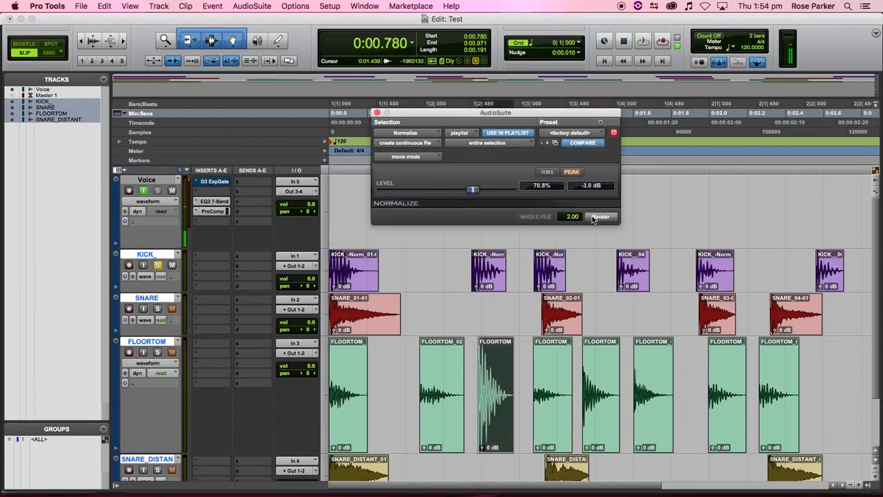
click(559, 436)
click(600, 216)
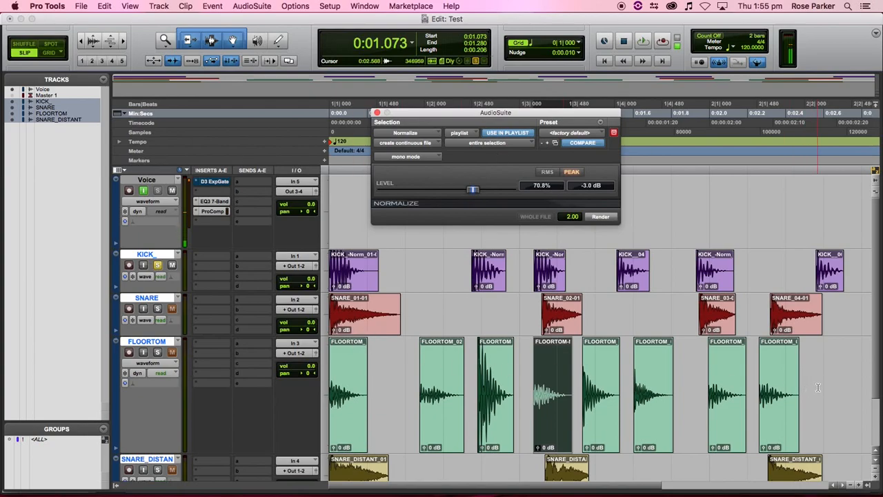
- Return to clip-by-clip mode, undo the mistaken render, and re-normalize the fourth FLOORTOM clip
click(502, 144)
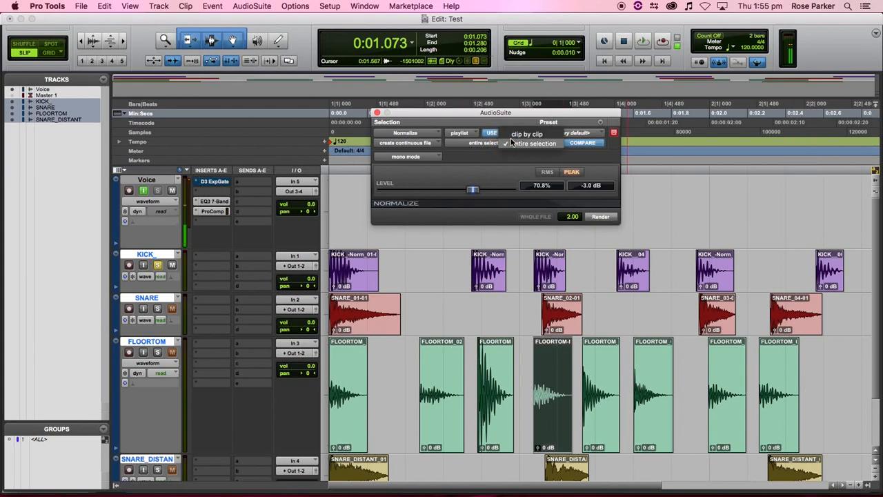
click(516, 136)
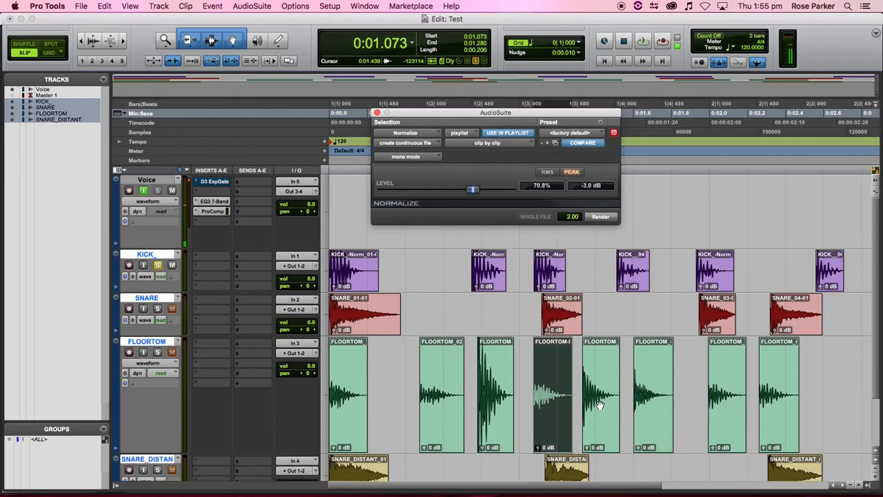
click(600, 218)
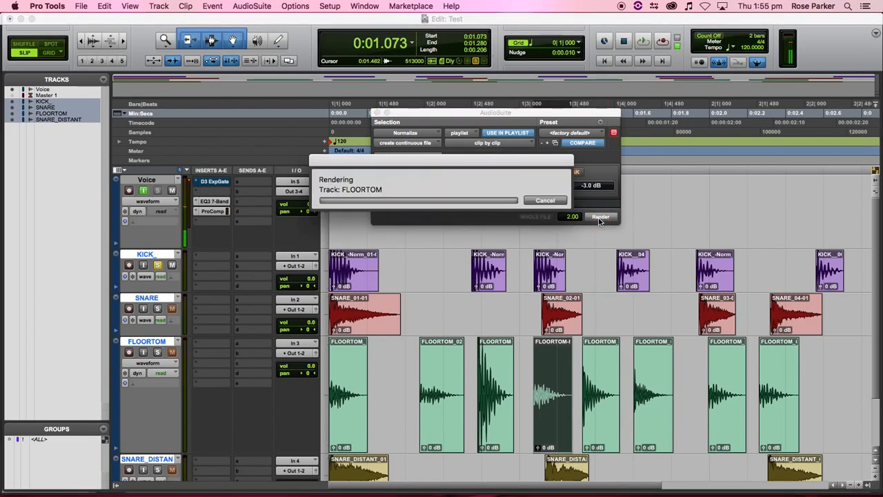
click(591, 421)
click(537, 426)
key(super+z)
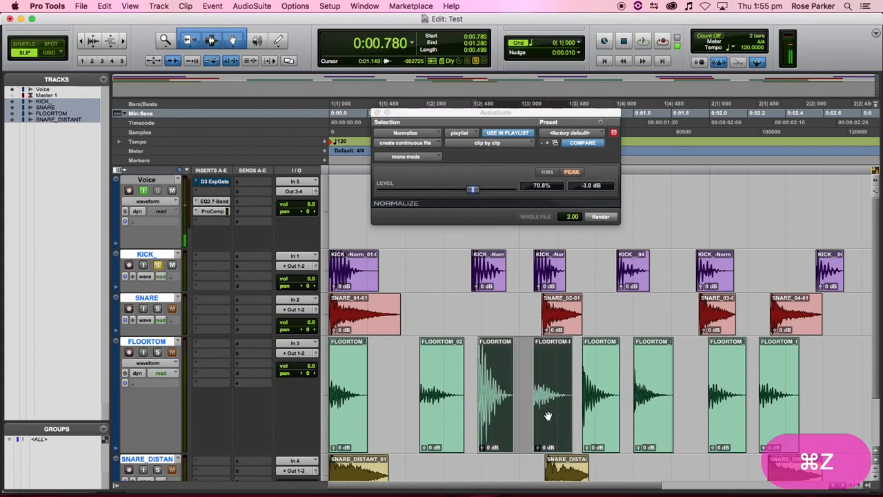
click(532, 394)
click(552, 414)
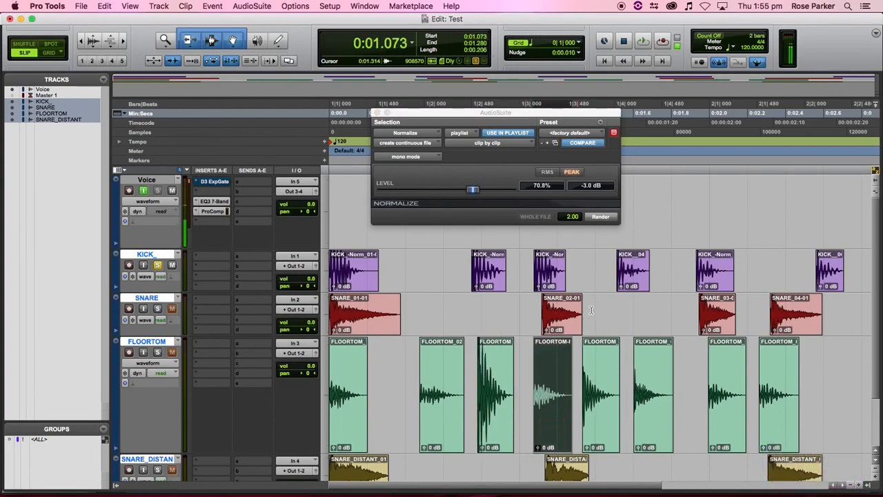
click(601, 218)
- Normalize the second, third and fourth FLOORTOM clips to -3 dB, undoing an accidental trim
click(425, 420)
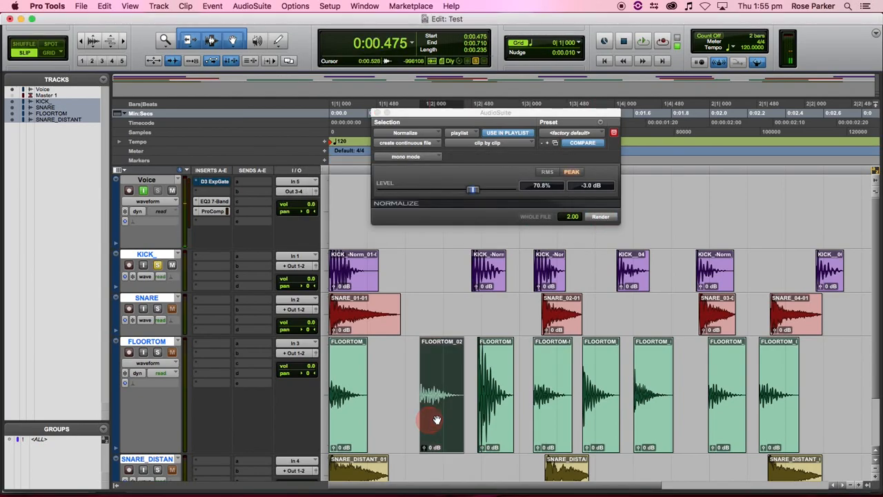
click(600, 218)
click(545, 420)
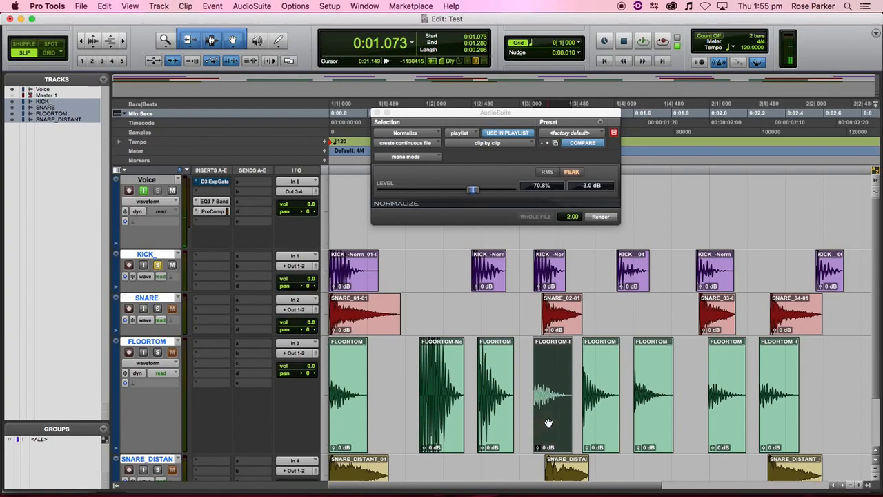
click(510, 418)
key(super+z)
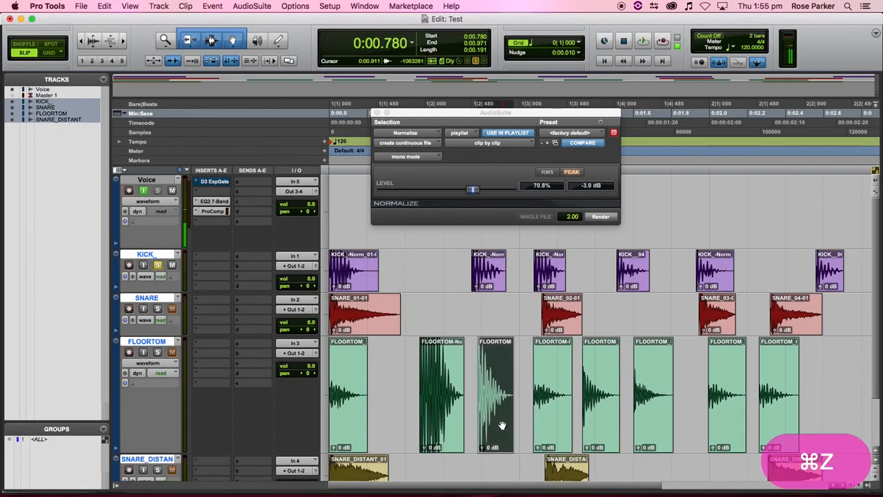
click(600, 216)
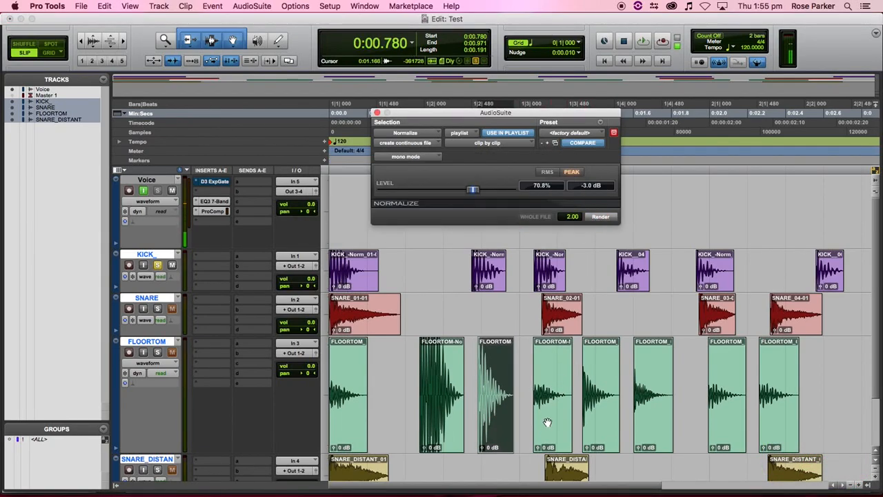
click(550, 414)
click(597, 217)
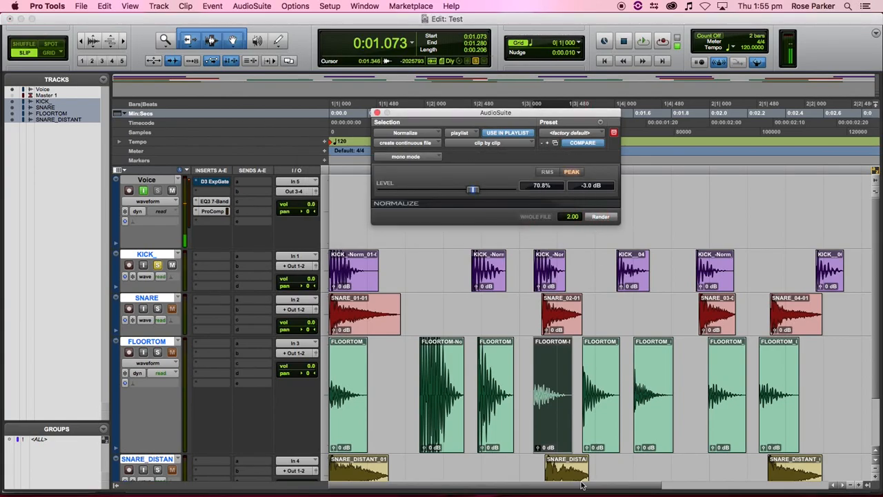
click(362, 430)
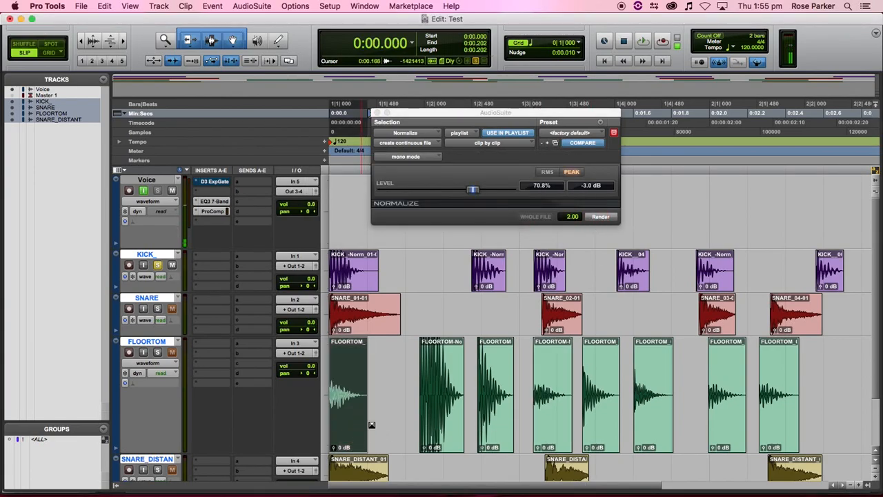
- Normalize the first FLOORTOM clip and the fourth, fifth and last KICK clips to -3 dB
click(600, 216)
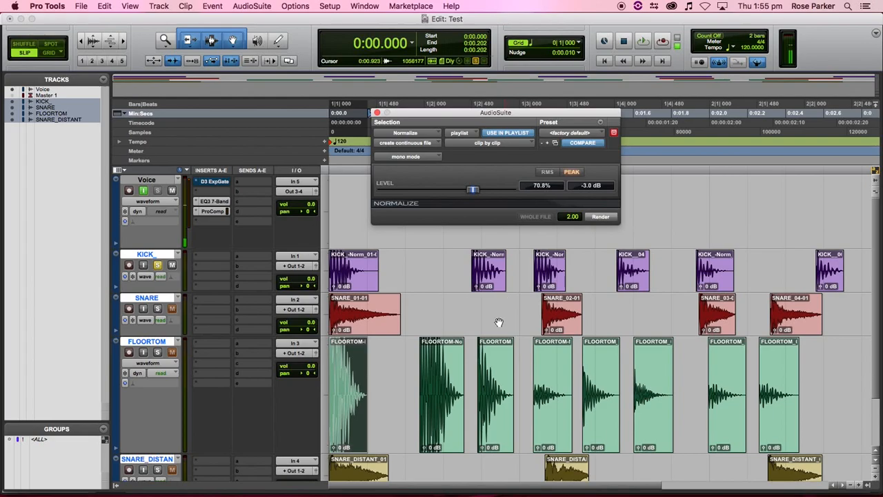
click(633, 276)
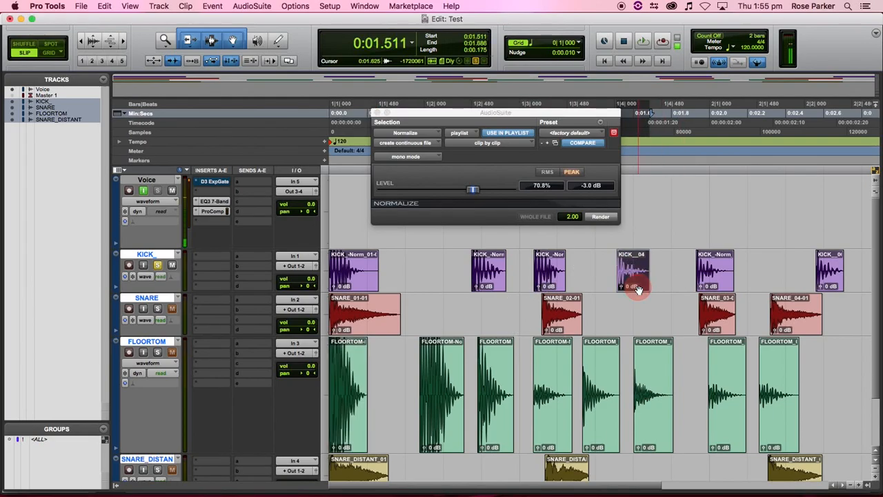
click(607, 216)
click(716, 283)
click(601, 216)
click(832, 283)
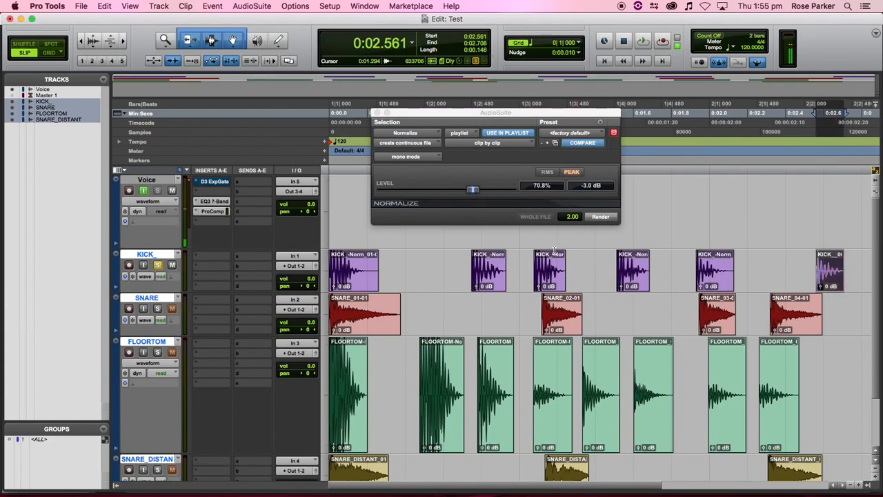
click(608, 217)
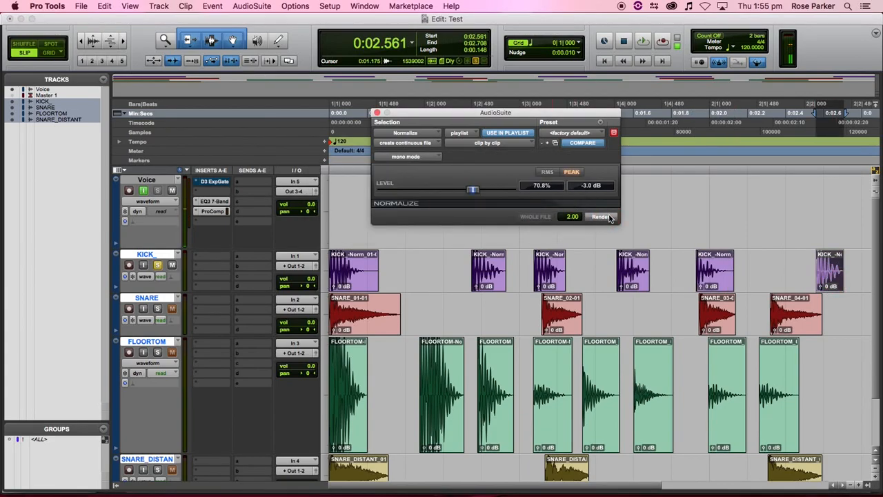
- Normalize the first four SNARE clips to a -3 dB peak, one at a time
click(363, 328)
click(602, 217)
click(571, 329)
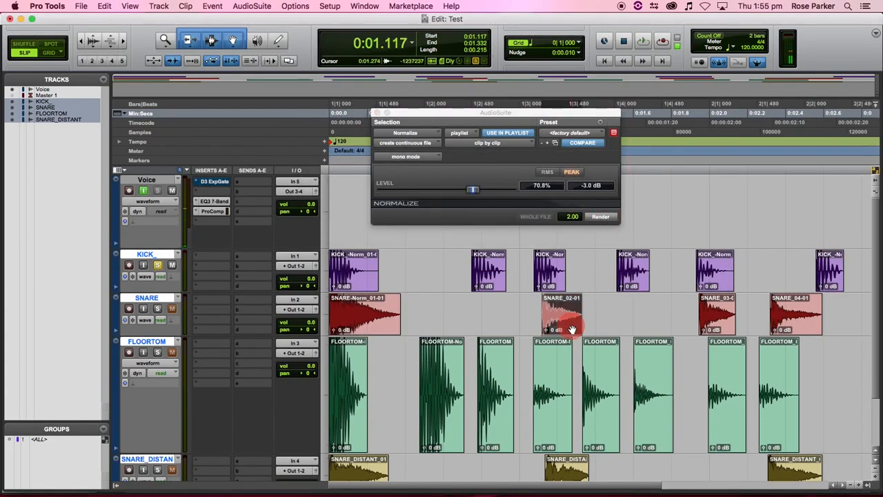
click(603, 217)
click(720, 329)
click(603, 217)
click(793, 325)
click(596, 218)
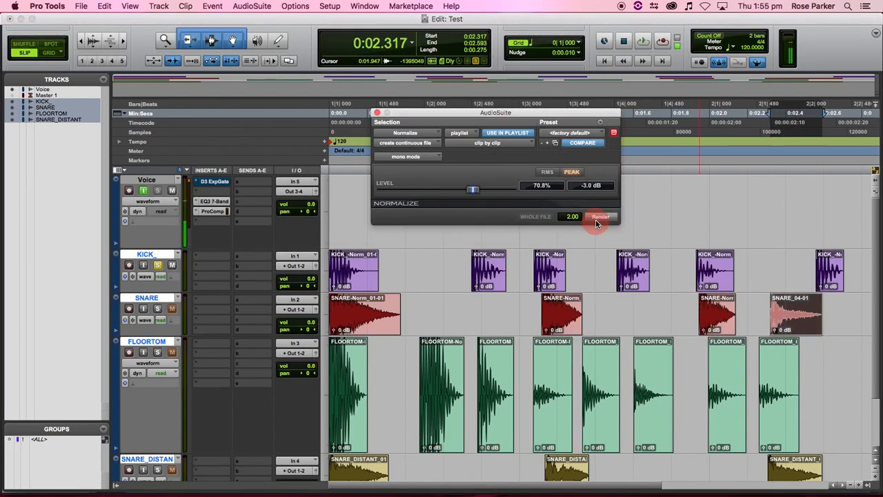
- Normalize the last, seventh, sixth, fifth and fourth FLOORTOM clips to -3 dB
scroll(759, 345, down, 3)
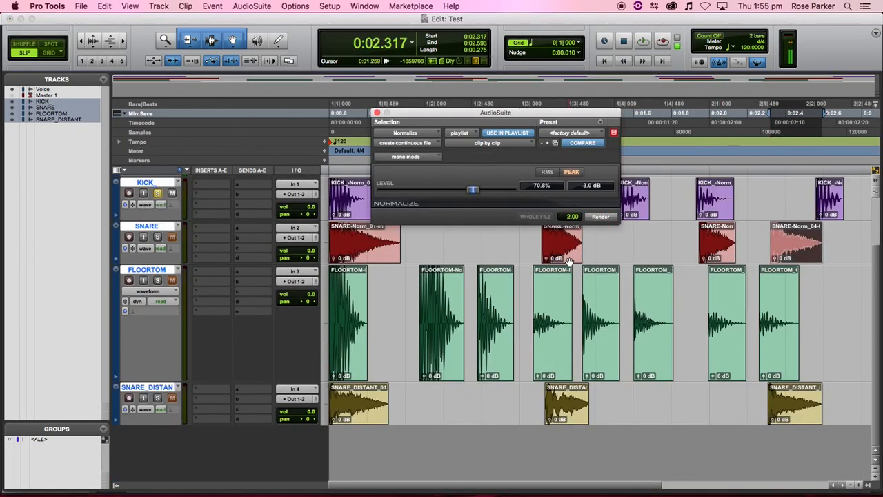
click(780, 366)
click(601, 216)
click(722, 356)
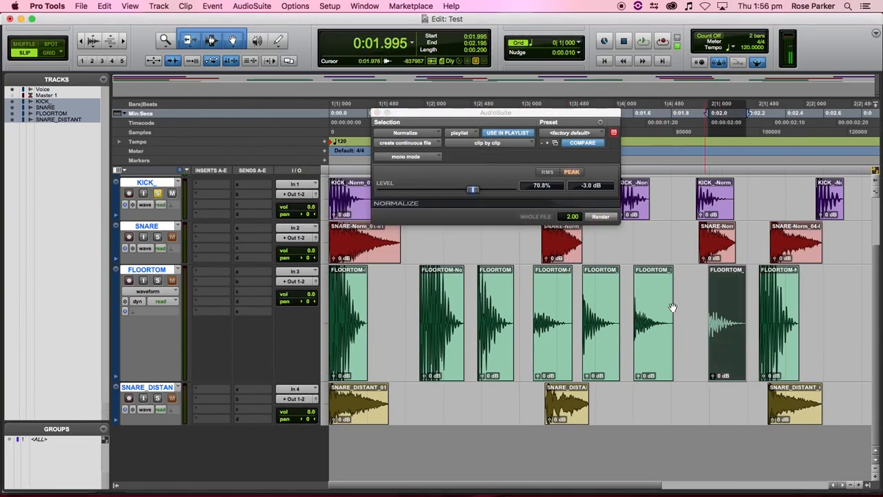
click(601, 216)
click(652, 331)
click(602, 216)
click(602, 336)
click(601, 217)
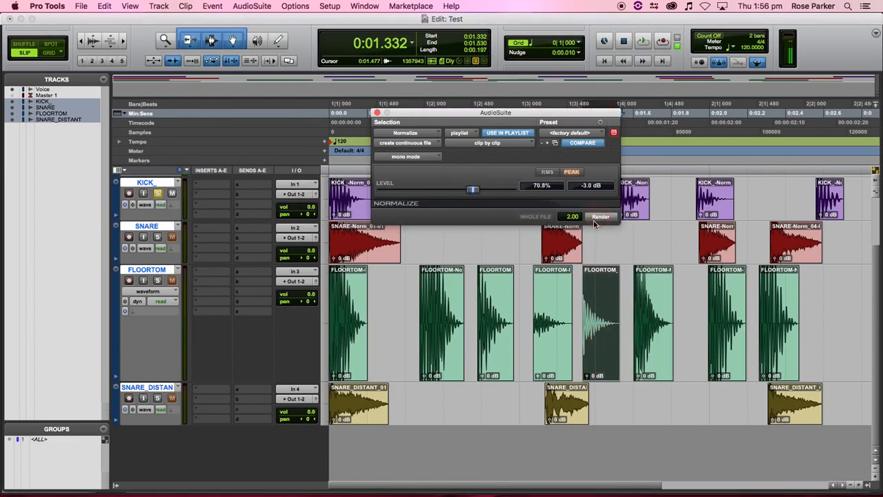
click(558, 346)
click(601, 216)
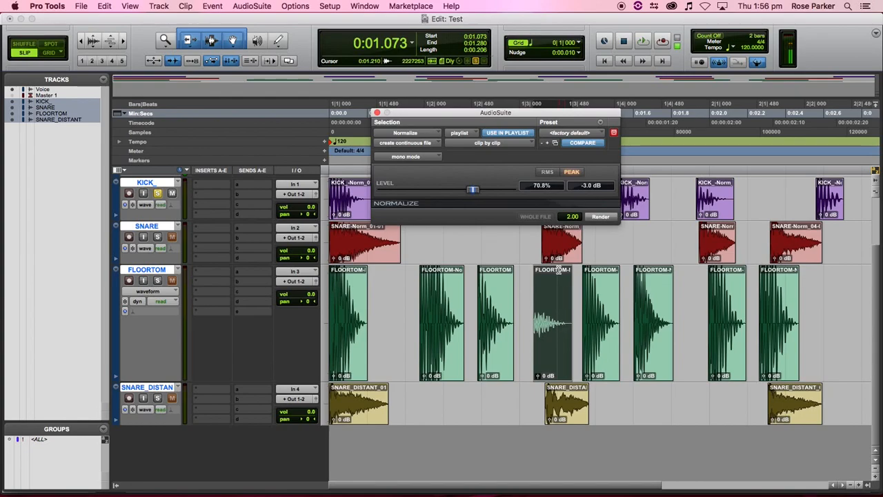
- Normalize the first, middle and last SNARE_DISTANT clips to -3.0 dB peak
click(375, 418)
click(599, 218)
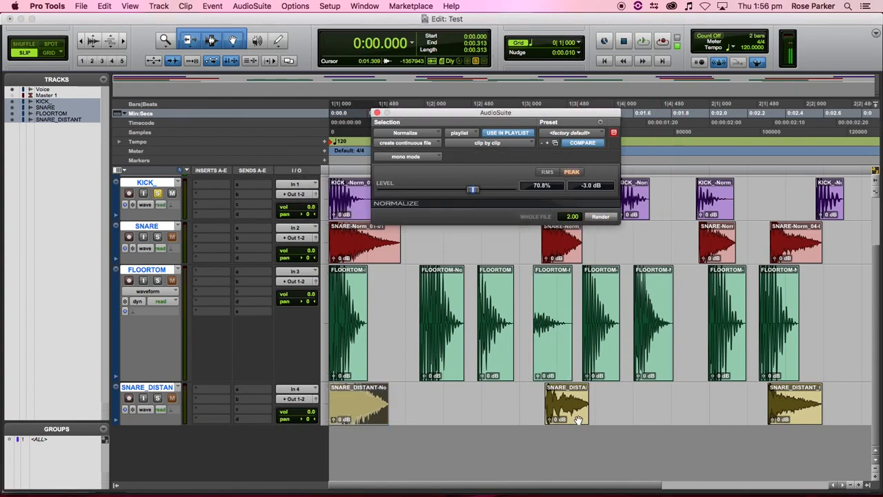
click(578, 419)
click(600, 216)
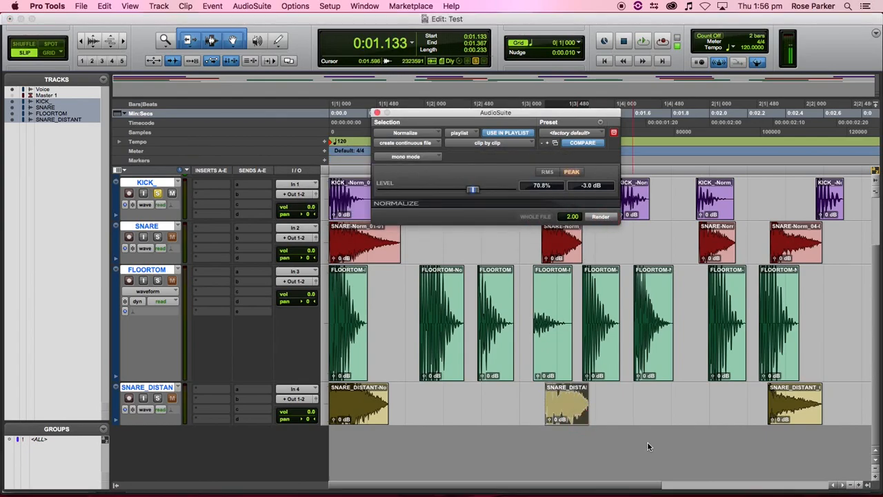
click(783, 417)
click(601, 218)
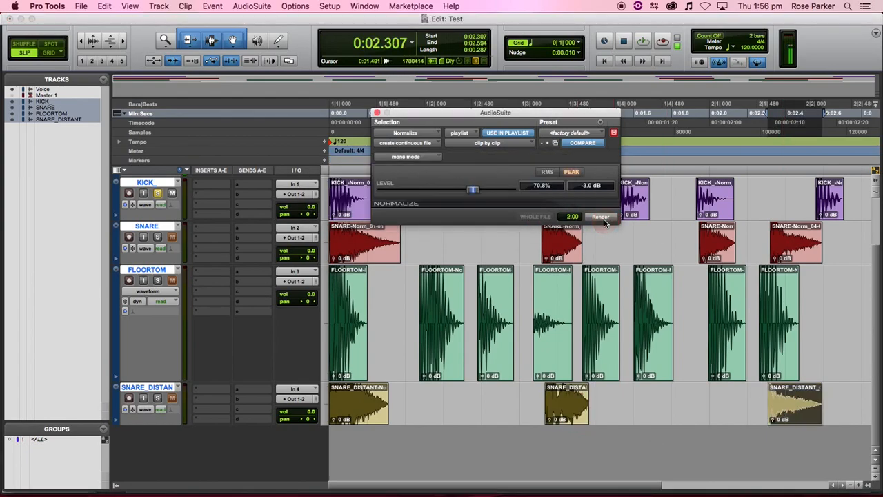
click(556, 362)
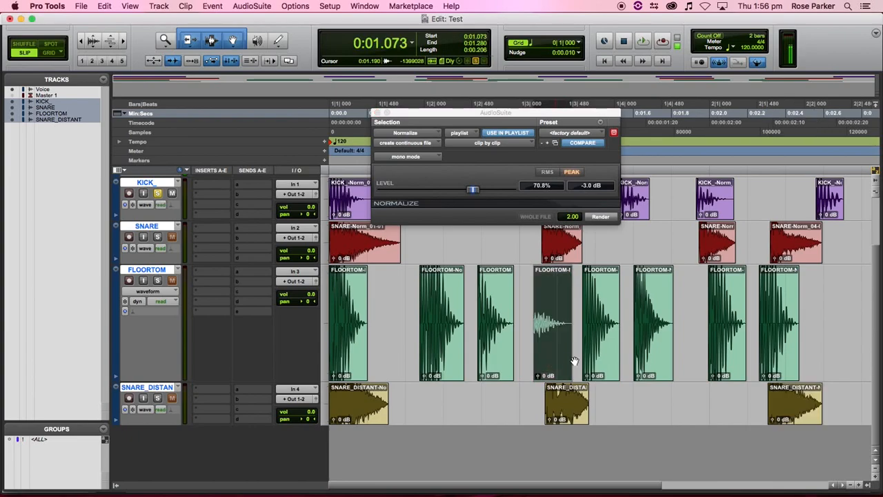
- Switch AudioSuite to Other > Gain and analyze the selected clip's peak, resizing waveforms to inspect
click(421, 134)
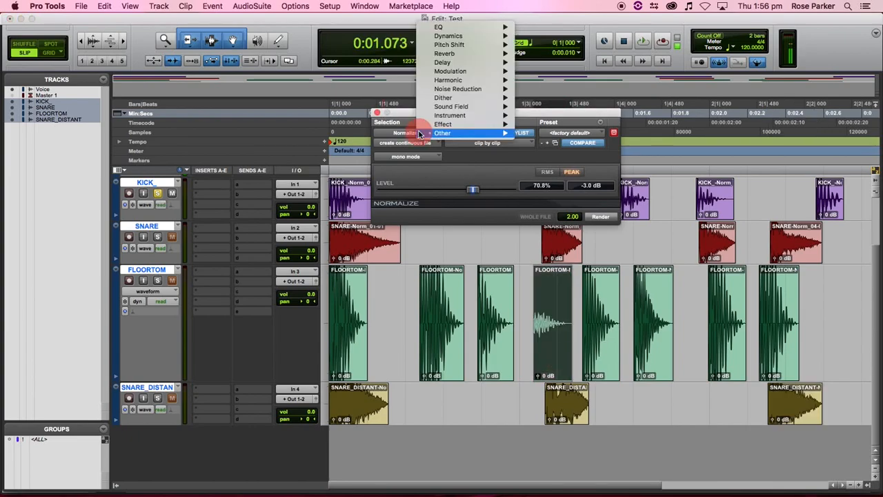
mouse_move(445, 135)
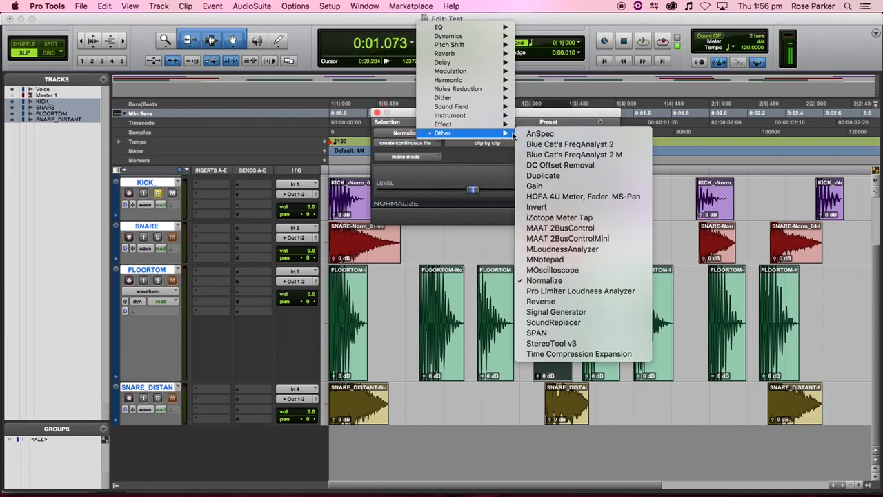
click(542, 186)
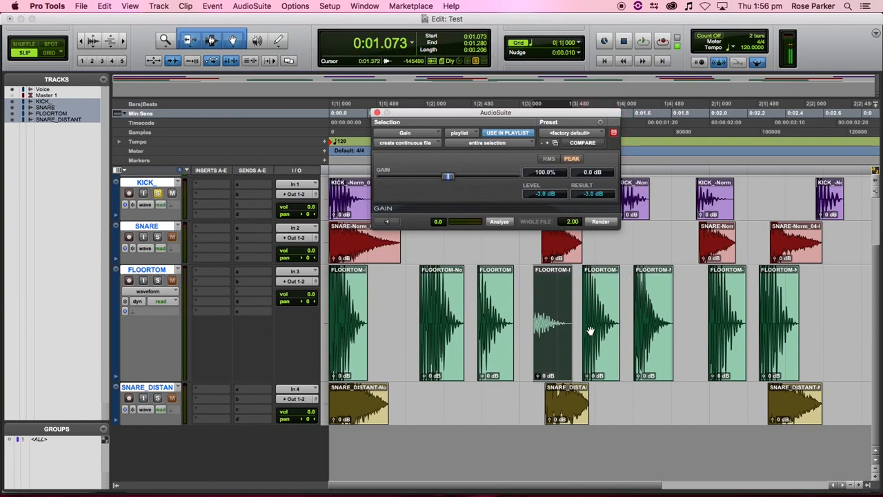
click(503, 224)
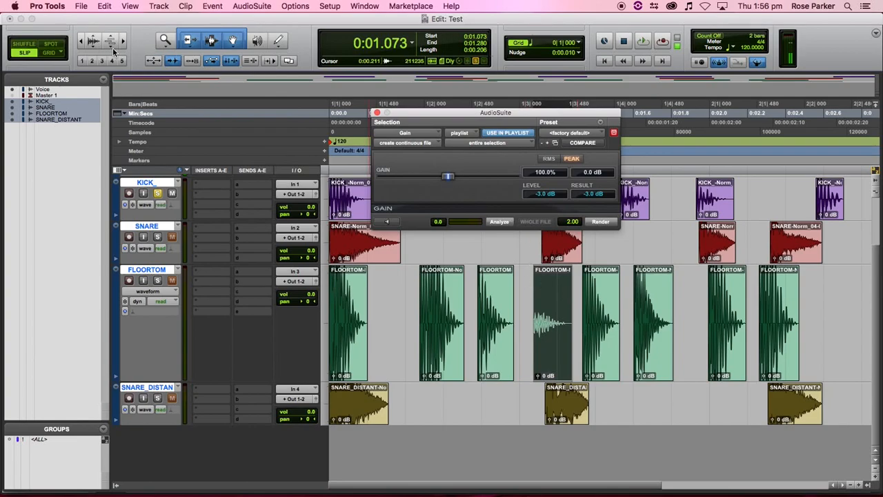
click(92, 49)
click(92, 49)
click(92, 49)
click(93, 49)
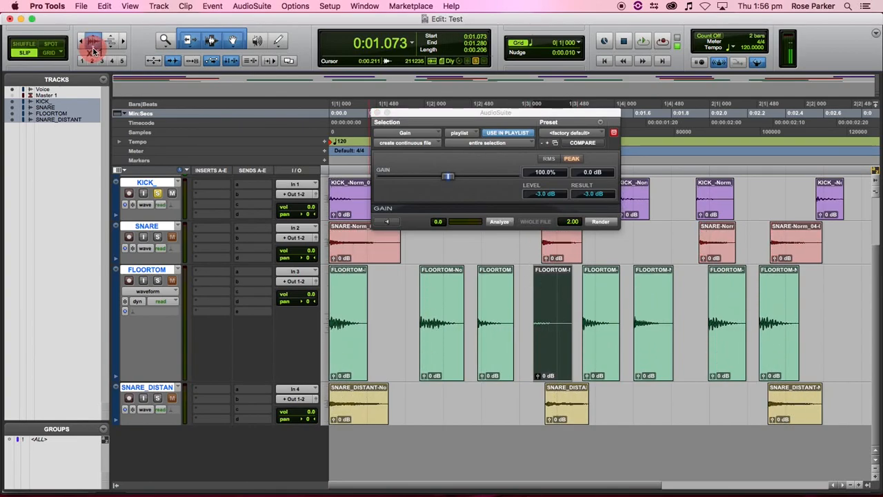
click(96, 40)
click(96, 39)
click(96, 39)
click(97, 39)
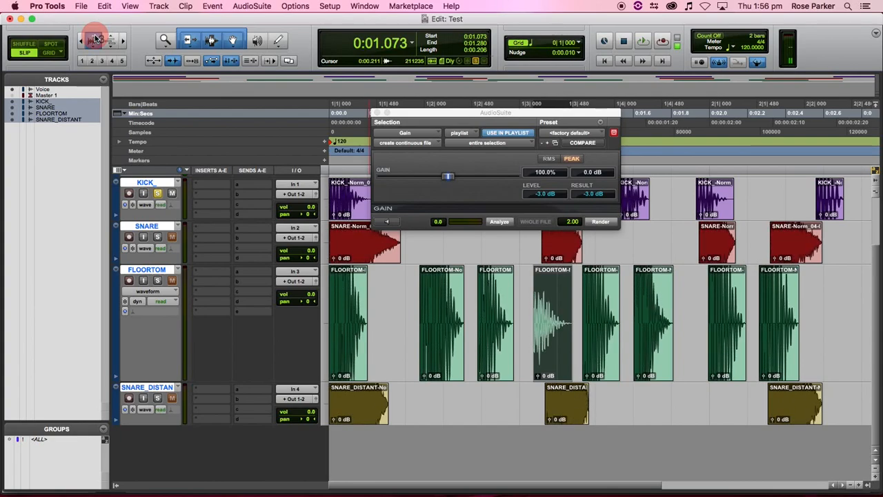
click(96, 39)
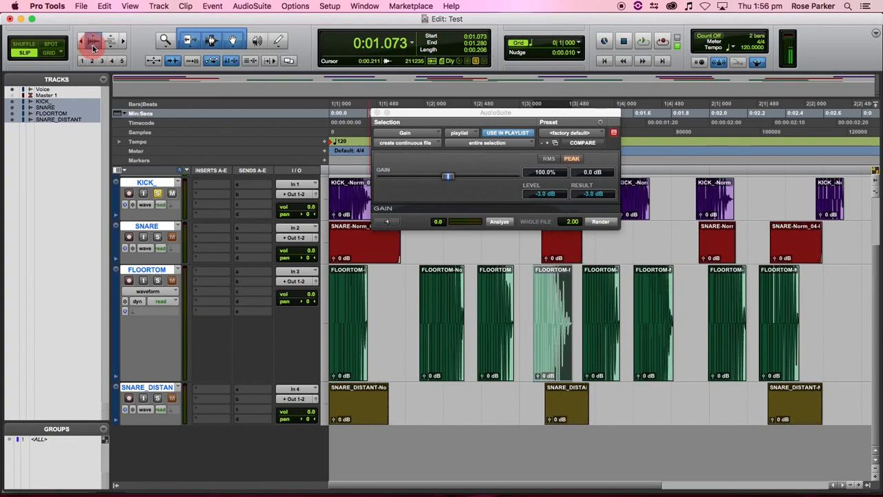
click(93, 47)
click(93, 47)
click(92, 47)
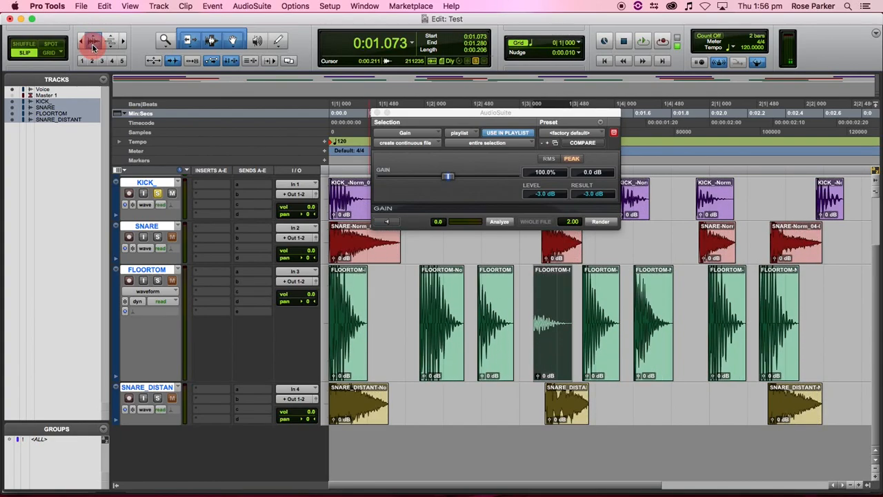
click(92, 46)
click(92, 46)
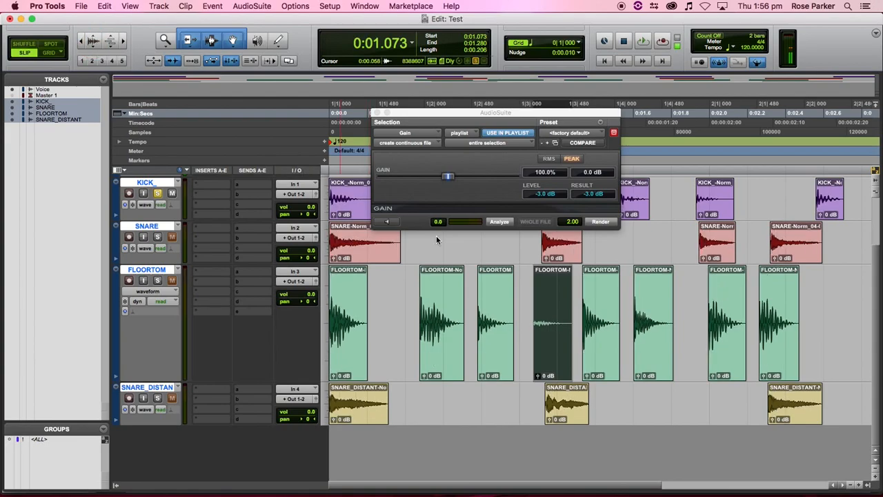
- Analyze the whole third FLOORTOM clip to confirm its -3.0 dB peak
click(486, 307)
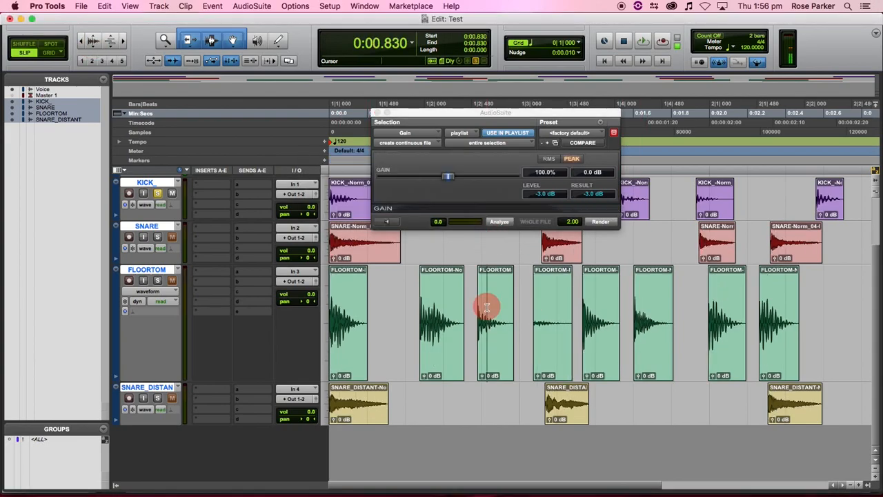
double_click(495, 322)
click(496, 222)
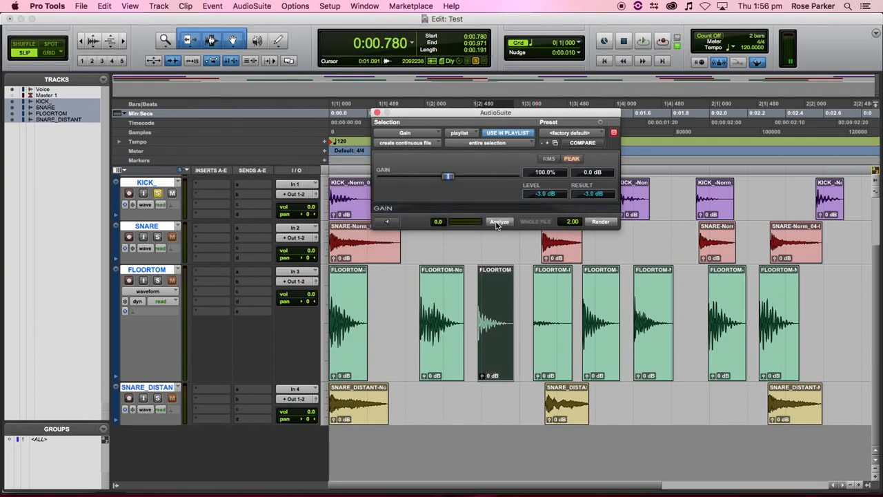
double_click(442, 332)
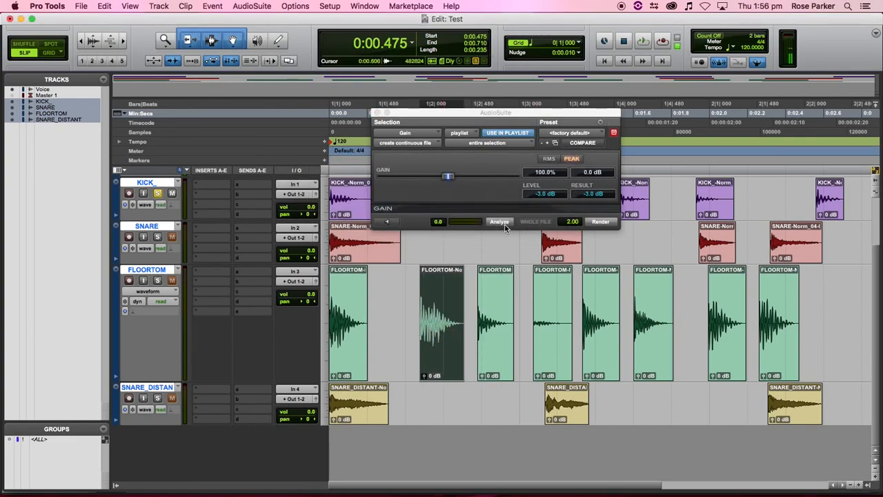
click(411, 290)
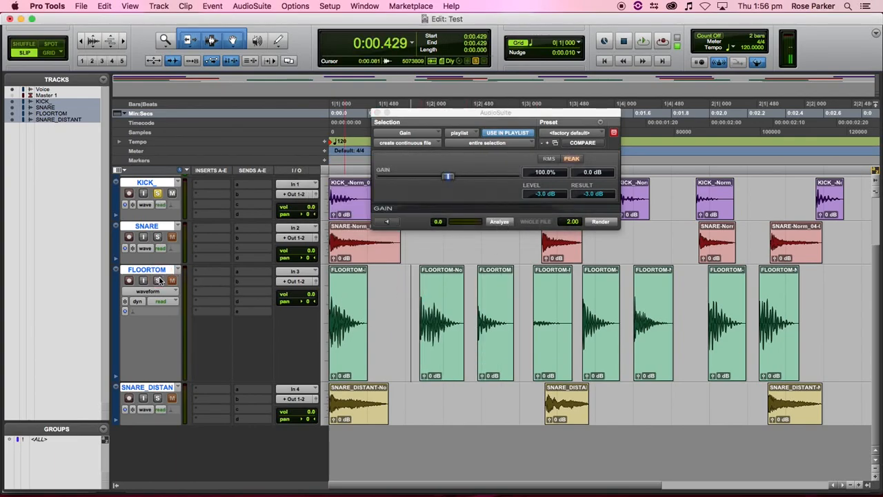
- Play the drums in the Mix window, narrowing it so the Edit window shows alongside
key(super+equal)
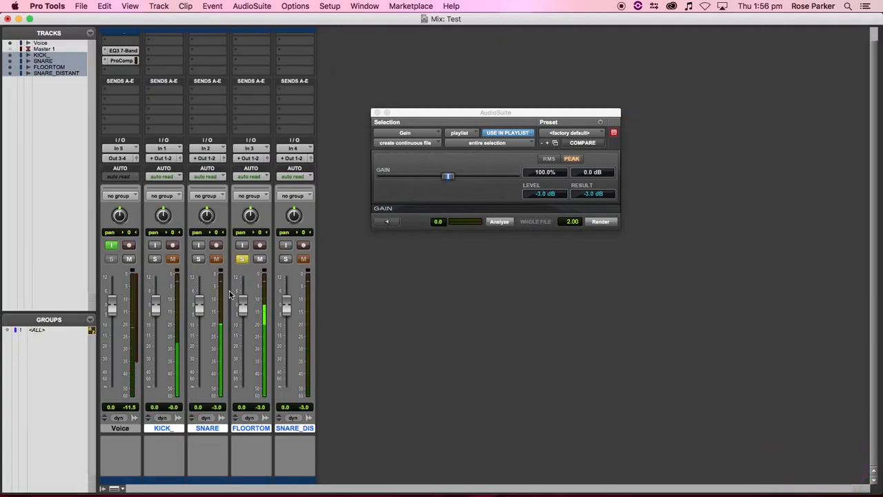
key(space)
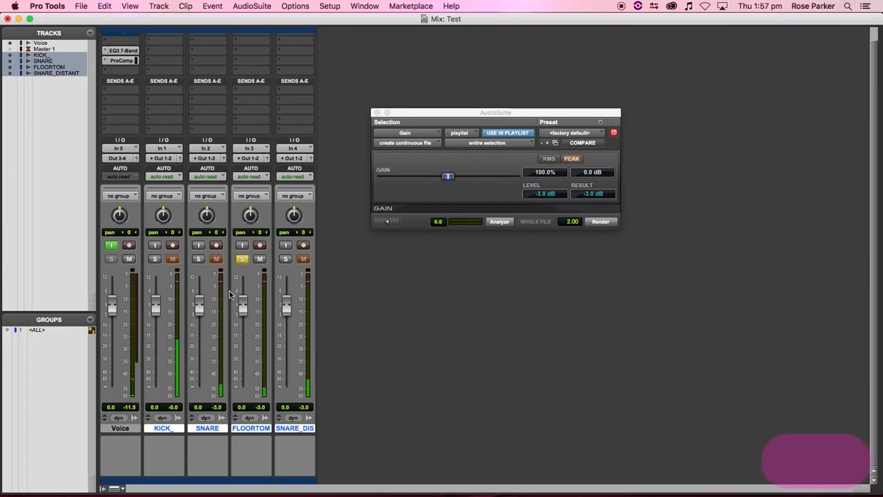
key(space)
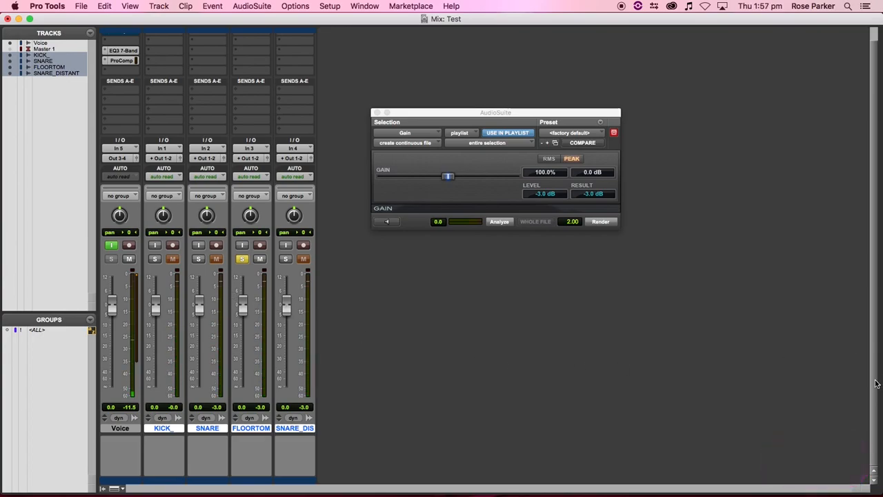
drag(877, 474, 393, 476)
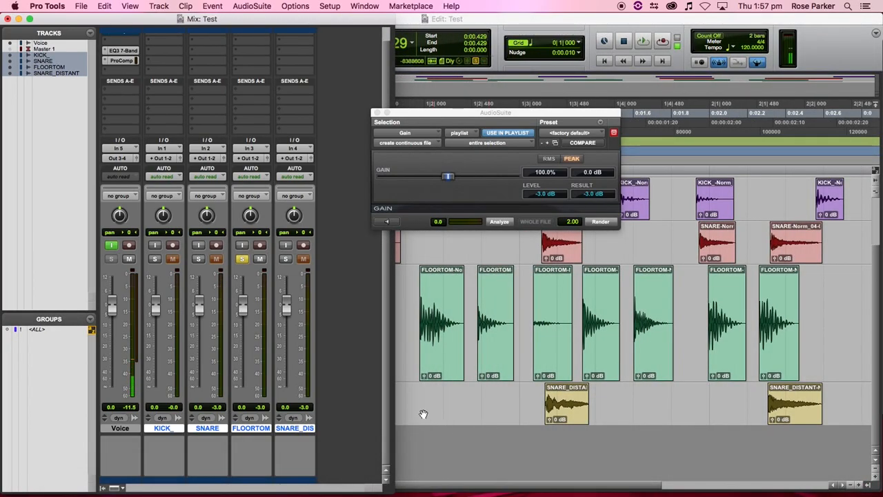
key(space)
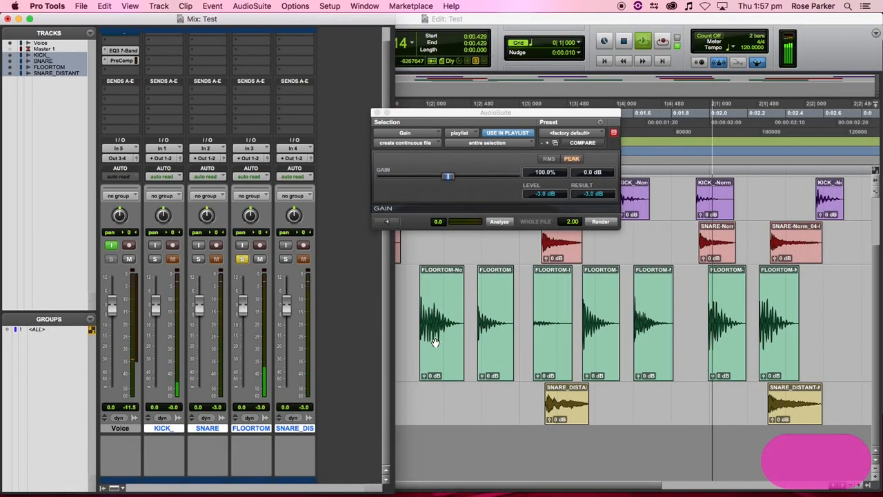
- Stop playback, bring the Edit window forward, close AudioSuite Gain and deselect the FLOORTOM clip
key(space)
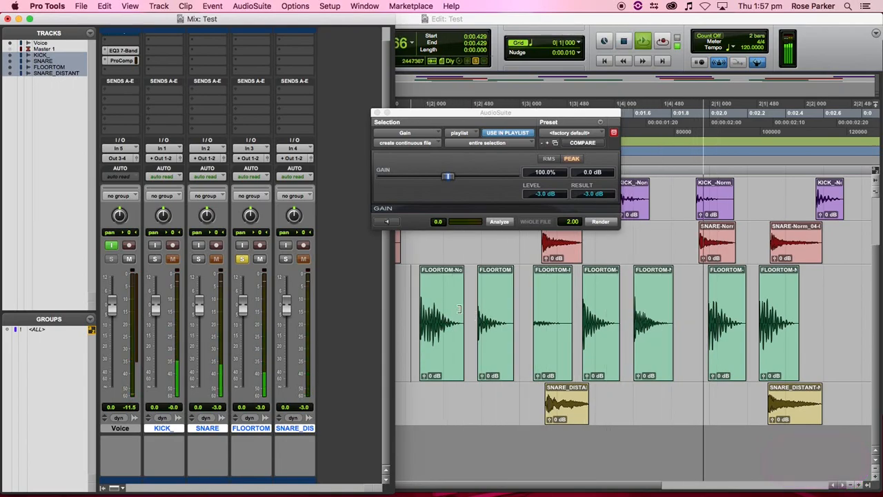
click(447, 318)
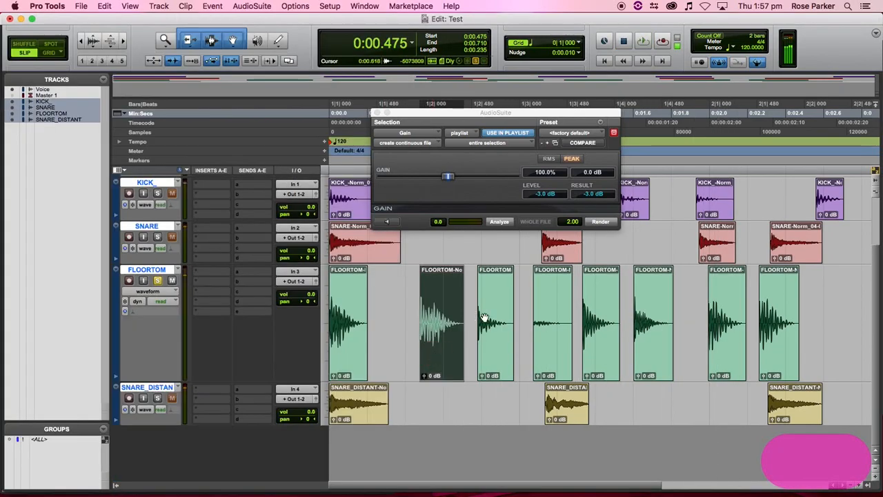
click(376, 112)
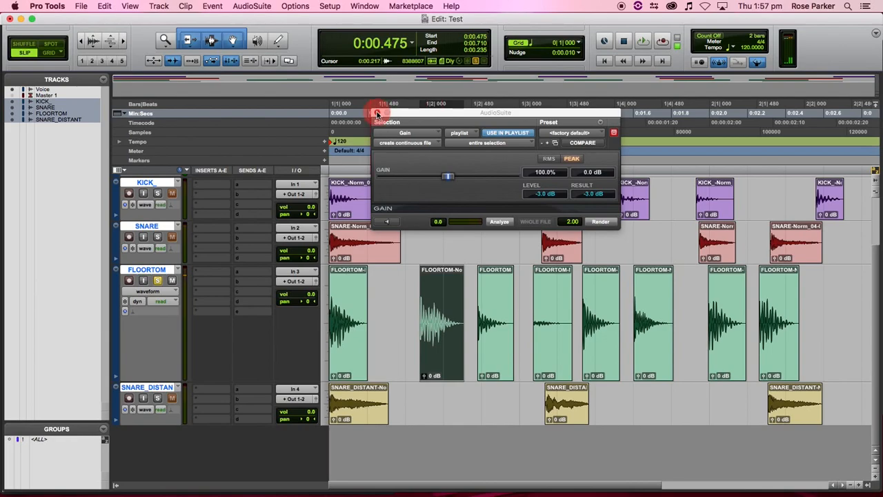
click(396, 360)
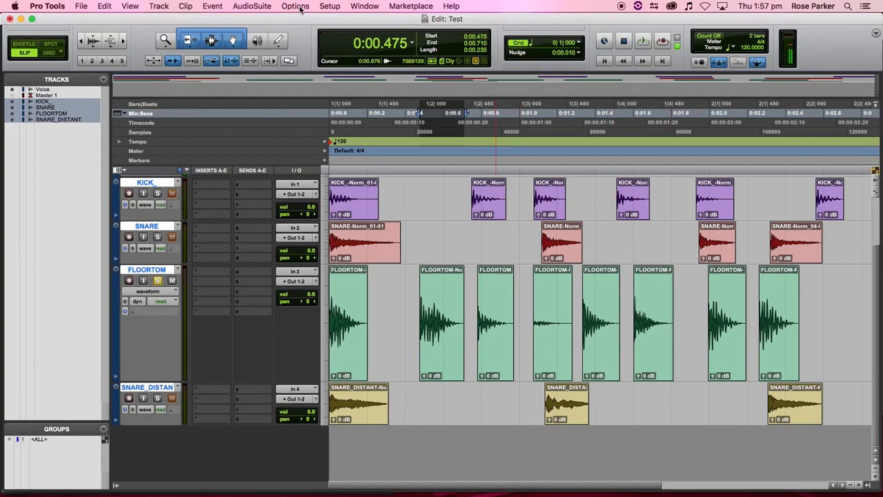
click(343, 7)
- Reopen AudioSuite Normalize with a -3.0 dB peak target
mouse_move(250, 7)
mouse_move(284, 148)
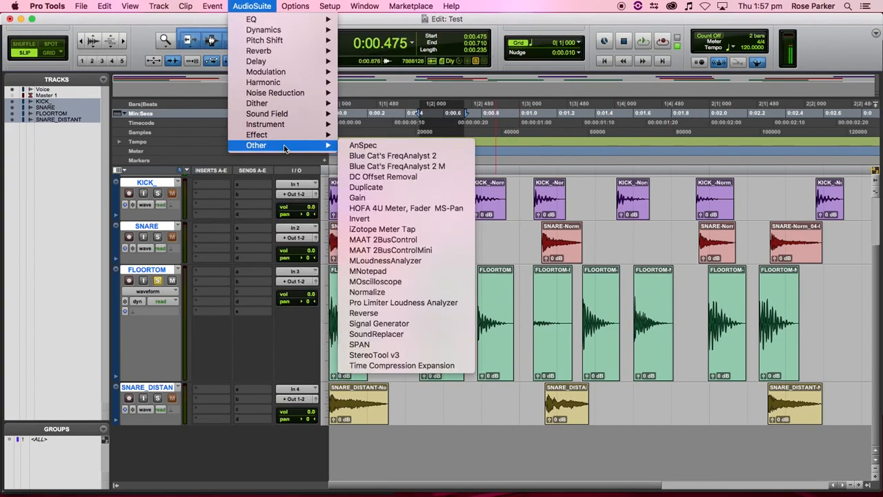
click(399, 293)
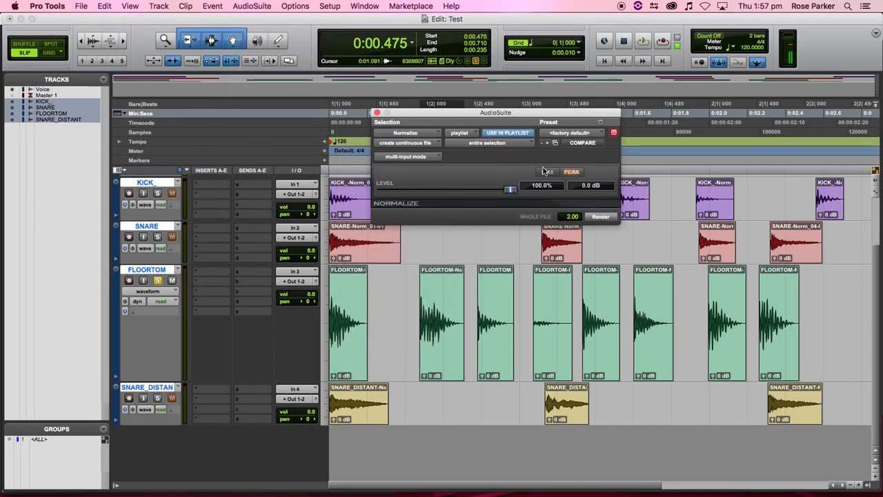
drag(509, 192, 505, 189)
click(601, 185)
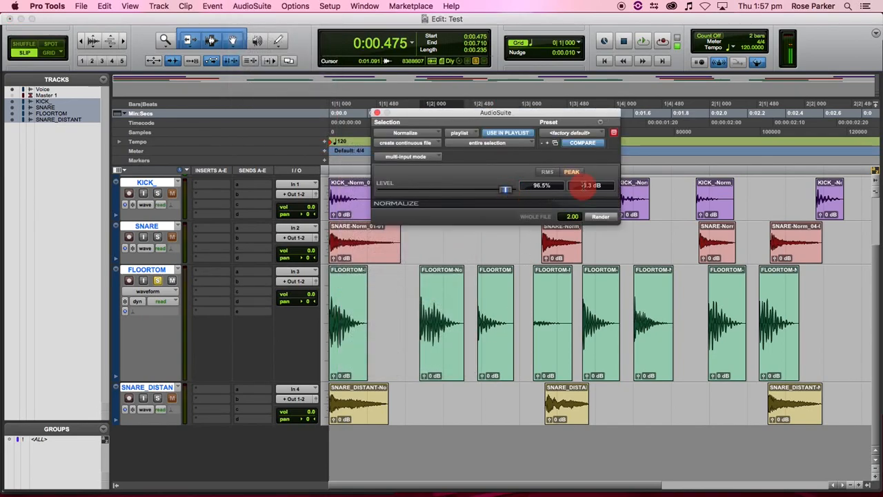
text(-3)
key(Return)
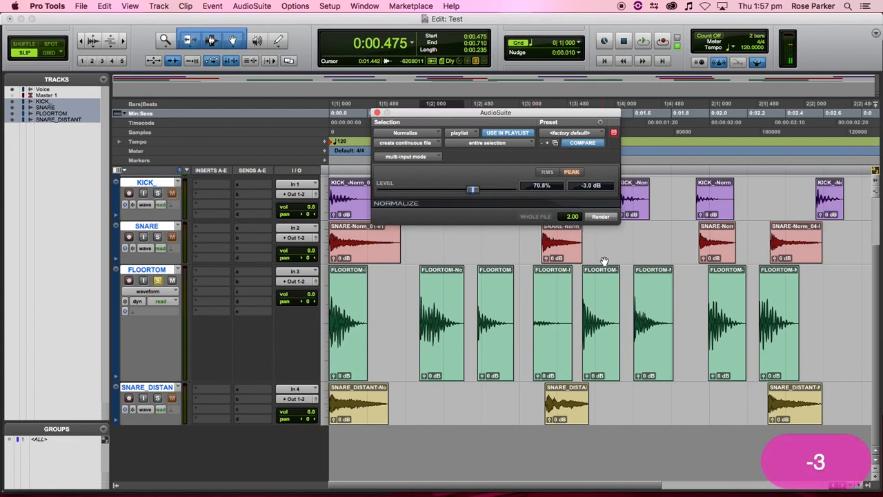
- Normalize a FLOORTOM clip and the later KICK clip, then set processing to clip by clip
click(539, 367)
click(599, 217)
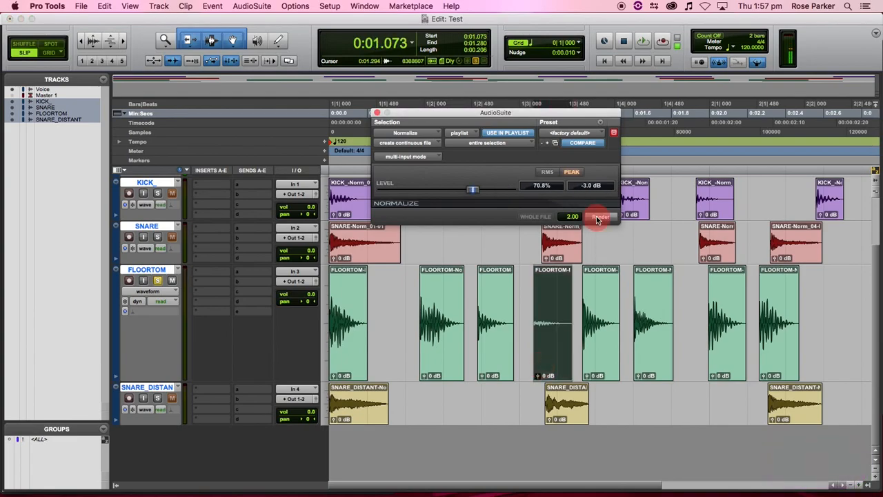
click(682, 202)
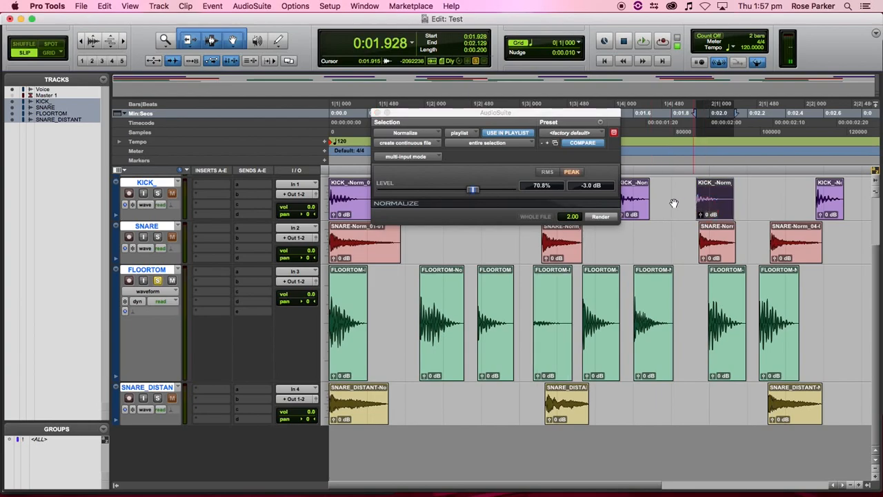
click(599, 218)
click(519, 147)
click(539, 140)
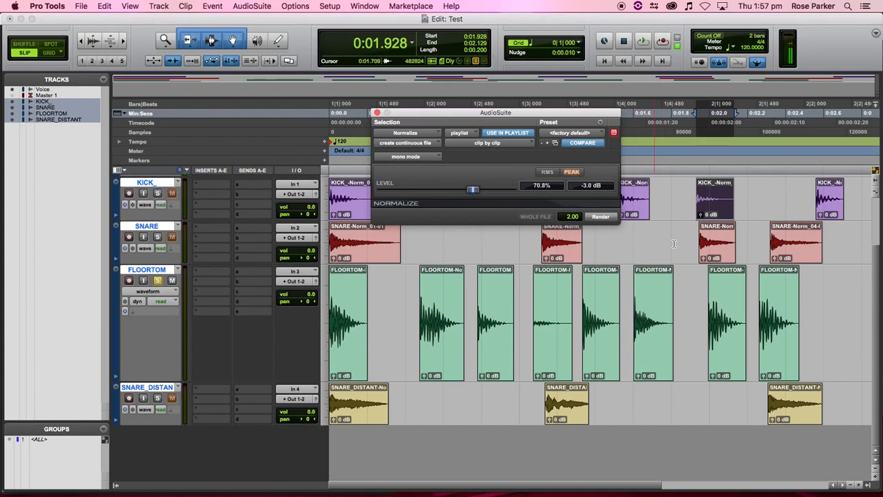
- Move the Normalize window aside and normalize the first KICK clip and the one at 0:01.928
drag(610, 113, 481, 70)
click(485, 209)
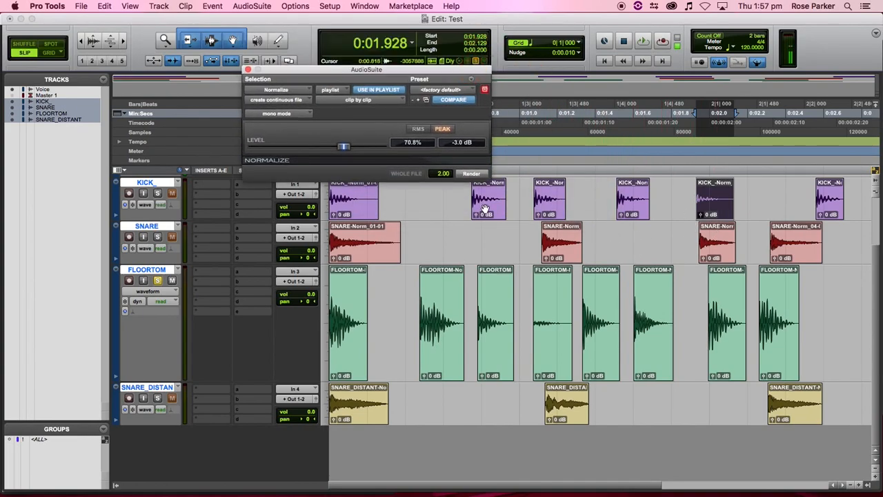
click(472, 174)
click(706, 212)
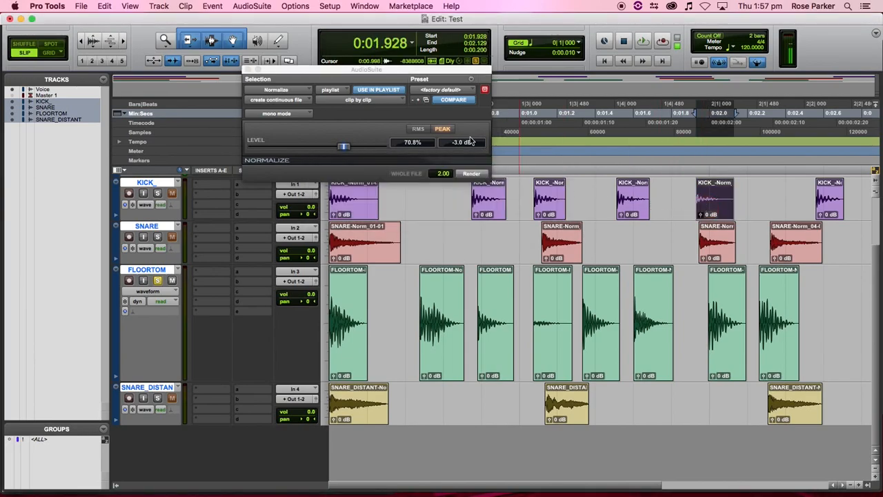
click(474, 173)
- Keeping clip-by-clip mode, normalize the FLOORTOM clips at 0:01.073 and 0:00.780 to -3 dB
click(552, 361)
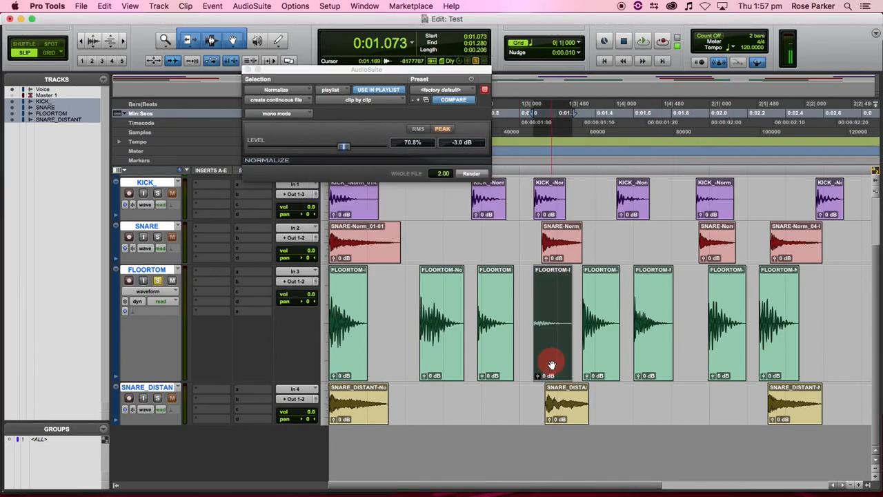
click(471, 174)
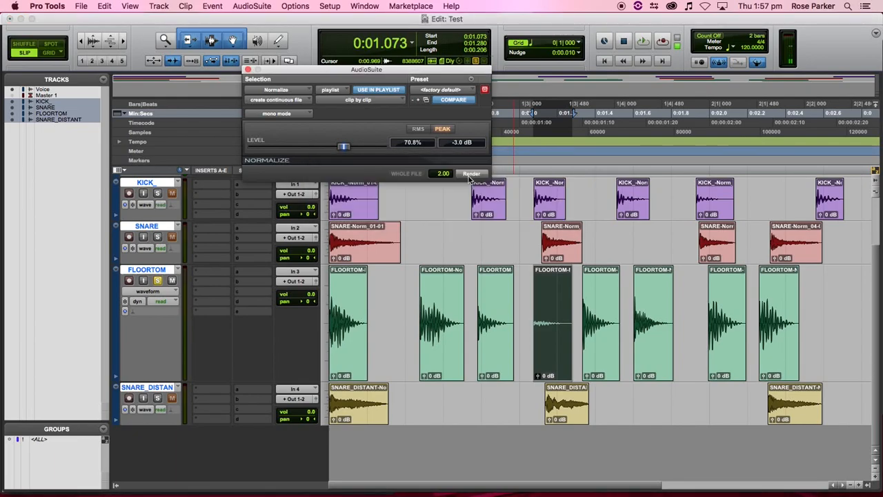
click(387, 100)
click(387, 108)
click(393, 100)
click(393, 90)
click(548, 343)
click(477, 175)
click(491, 349)
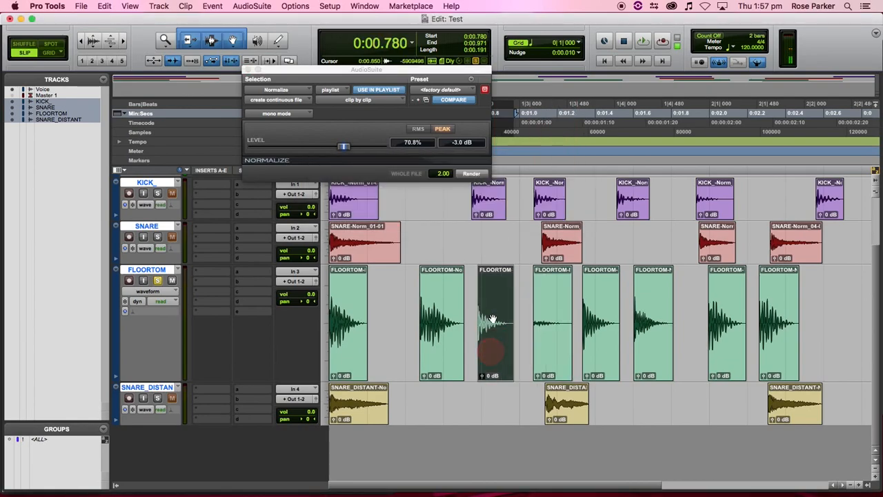
click(467, 175)
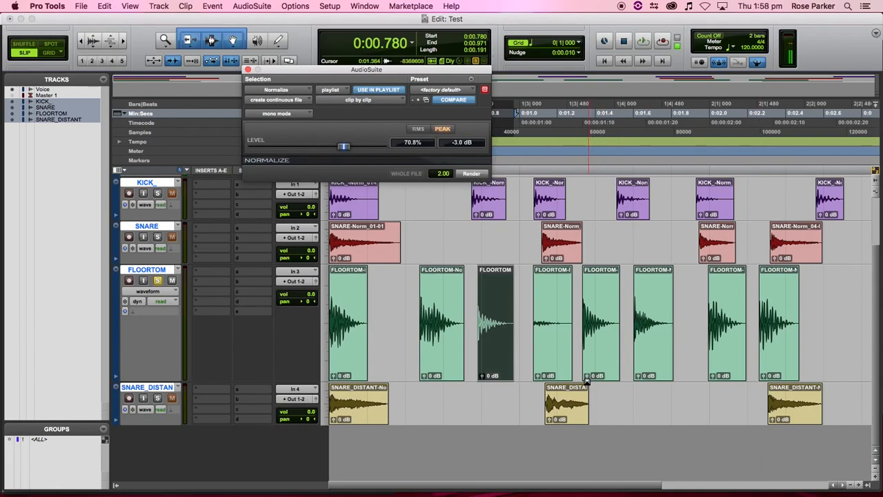
- Normalize the KICK clip at 0:00.750 and play it back while watching the mixer meters
key(super+equal)
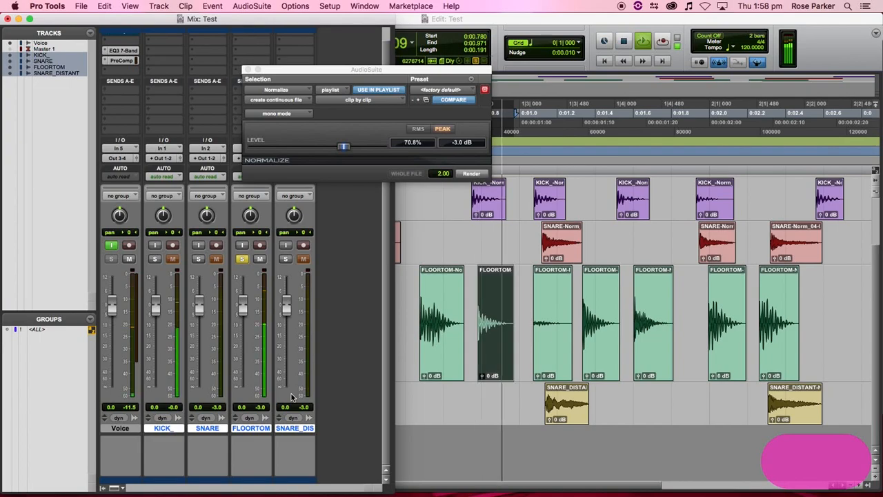
click(483, 200)
click(471, 175)
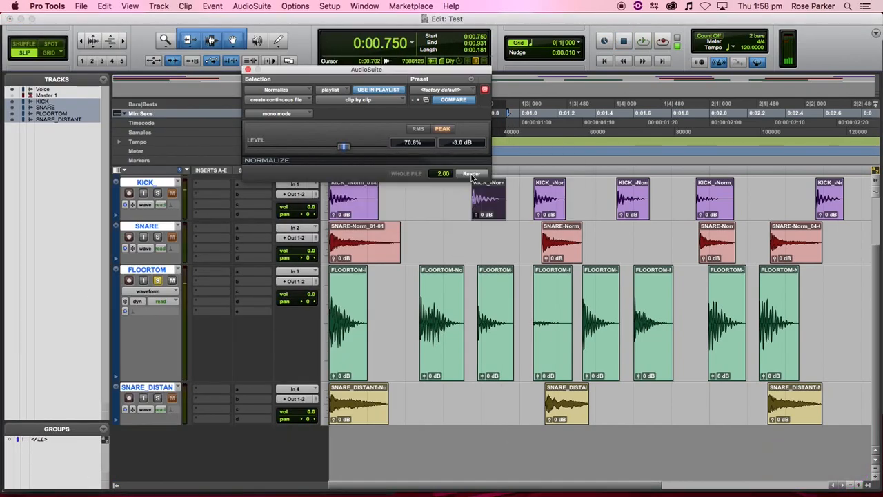
key(space)
key(space)
key(ctrl+equal)
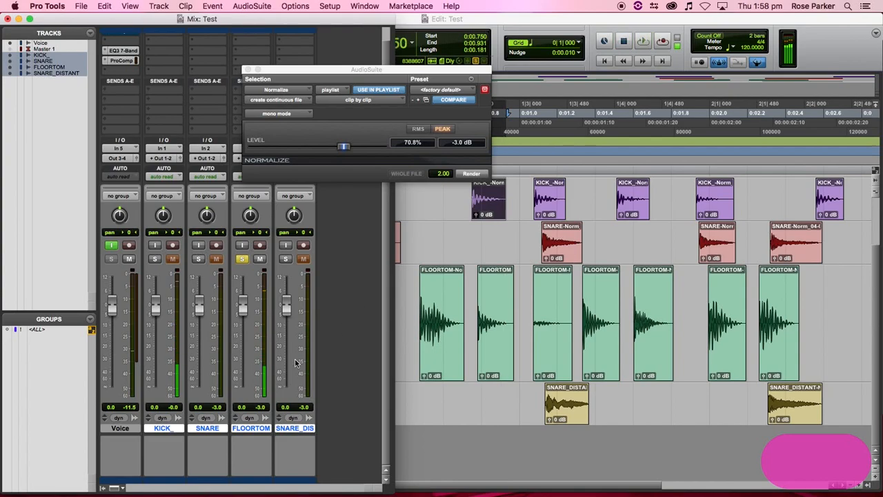
key(space)
key(space)
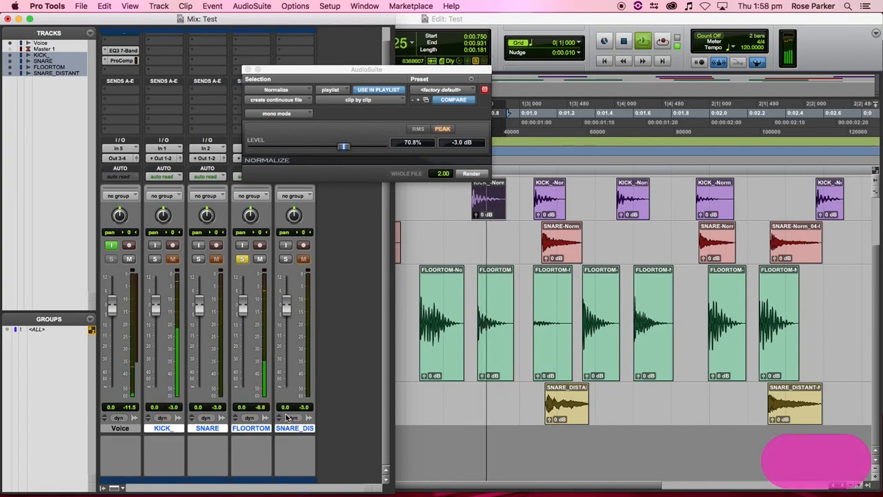
key(space)
key(space)
key(space)
- Select the normalized FLOORTOM clip and play it back
click(488, 364)
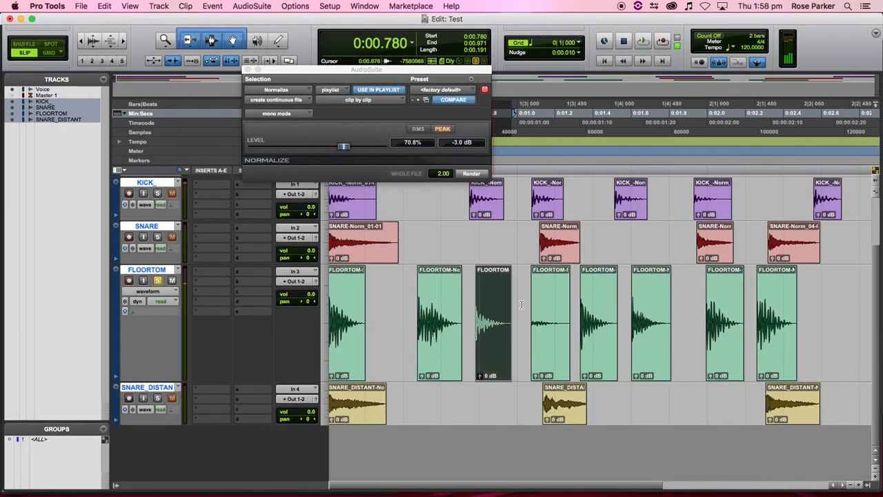
key(space)
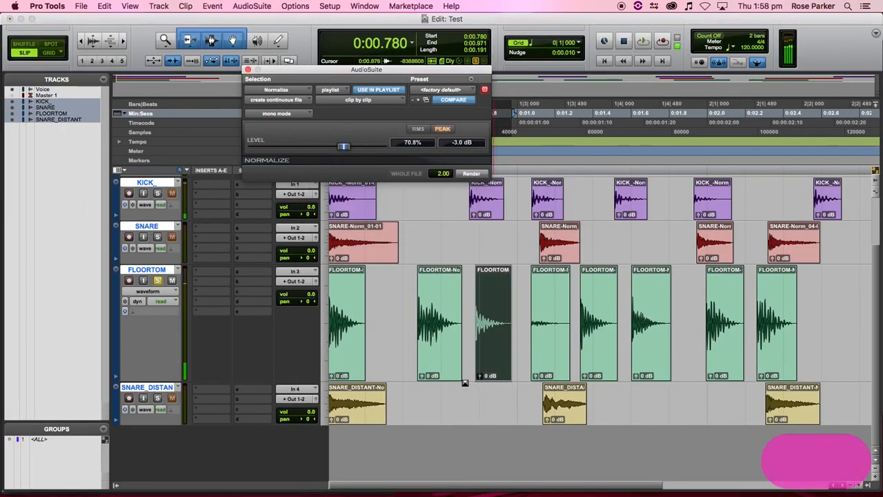
scroll(523, 316, up, 3)
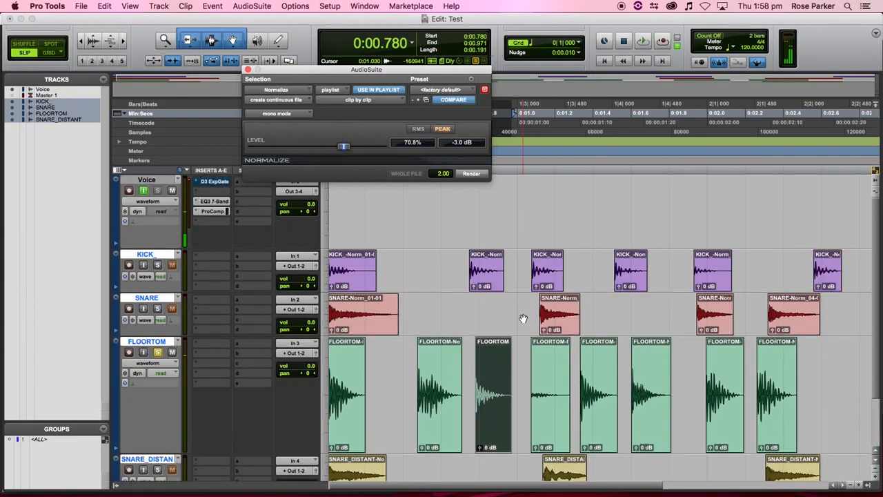
scroll(675, 323, left, 1)
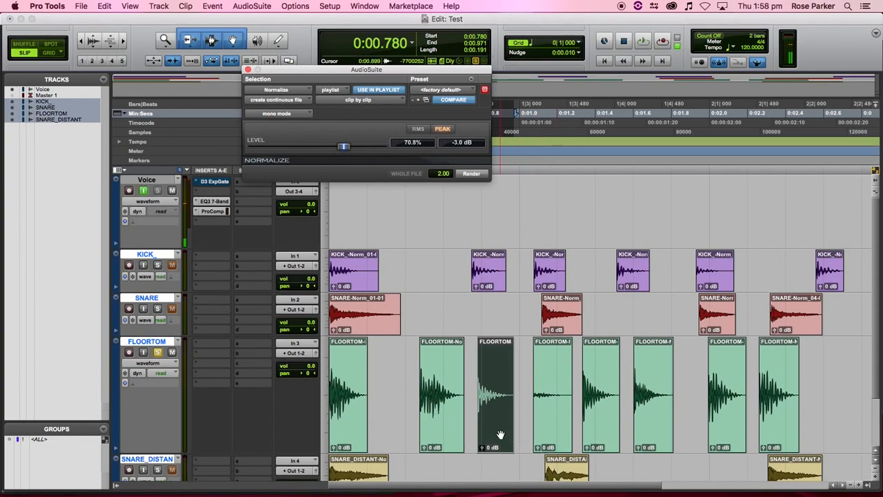
mouse_move(527, 491)
scroll(511, 453, down, 3)
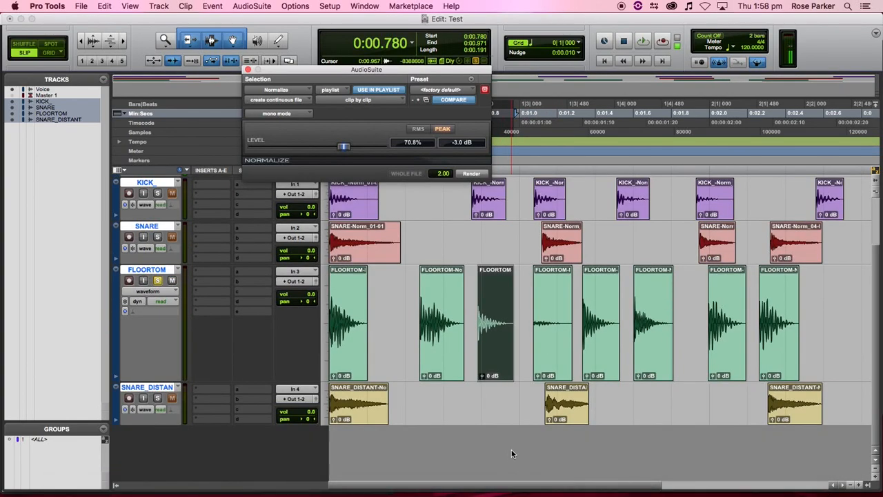
- Solo the SNARE_DISTANT track and clear the clip selection
click(158, 398)
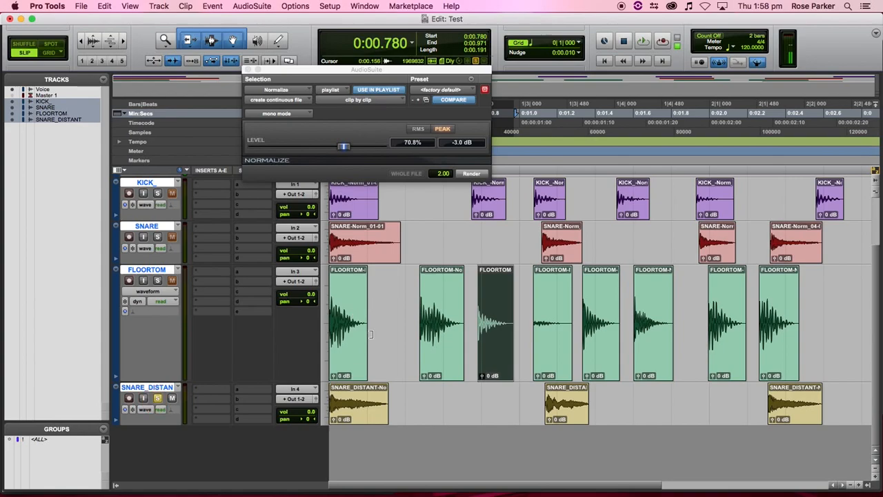
click(412, 410)
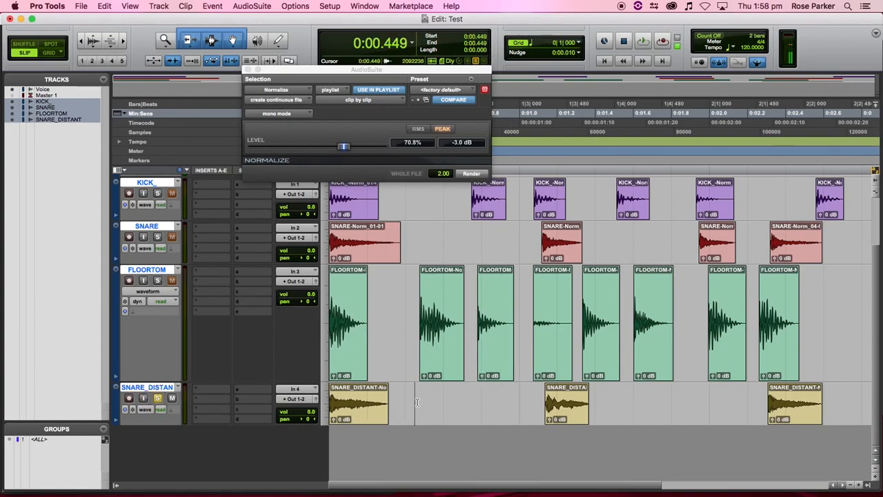
scroll(465, 418, up, 3)
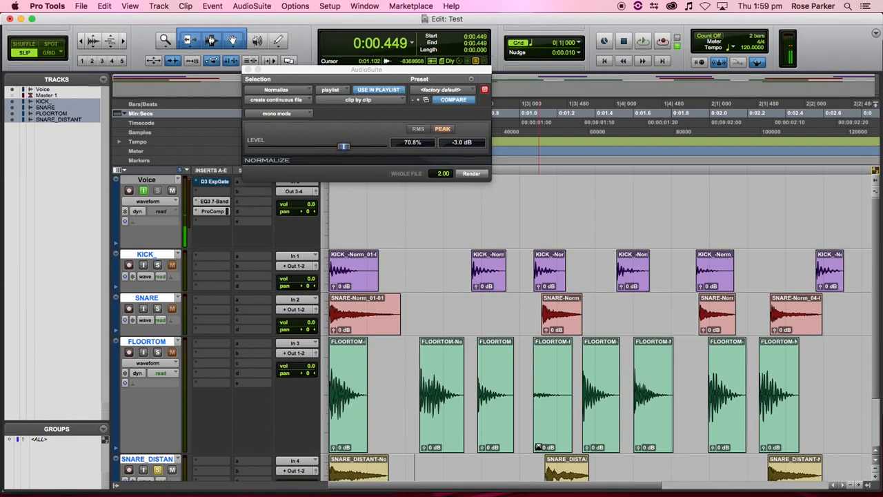
mouse_move(407, 491)
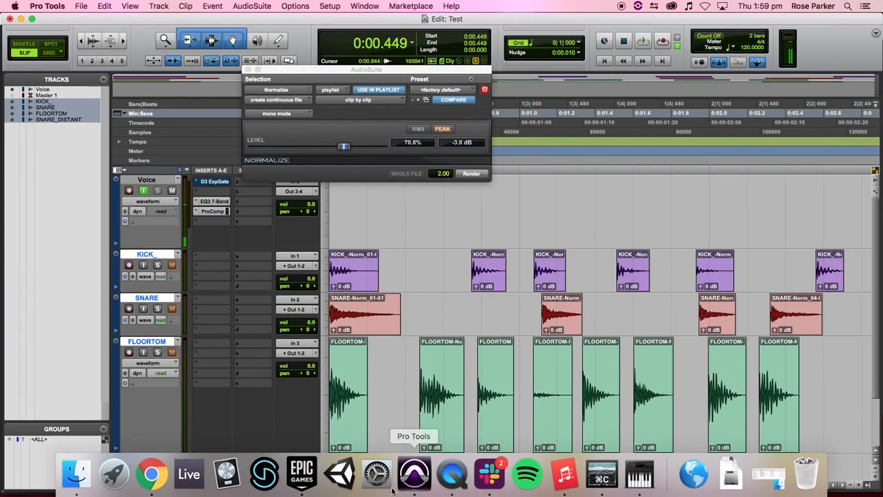
click(141, 474)
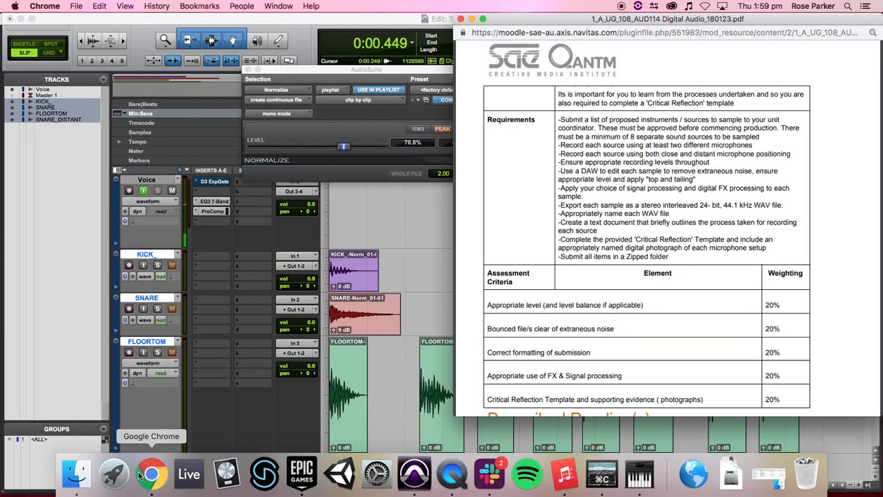
scroll(607, 178, up, 2)
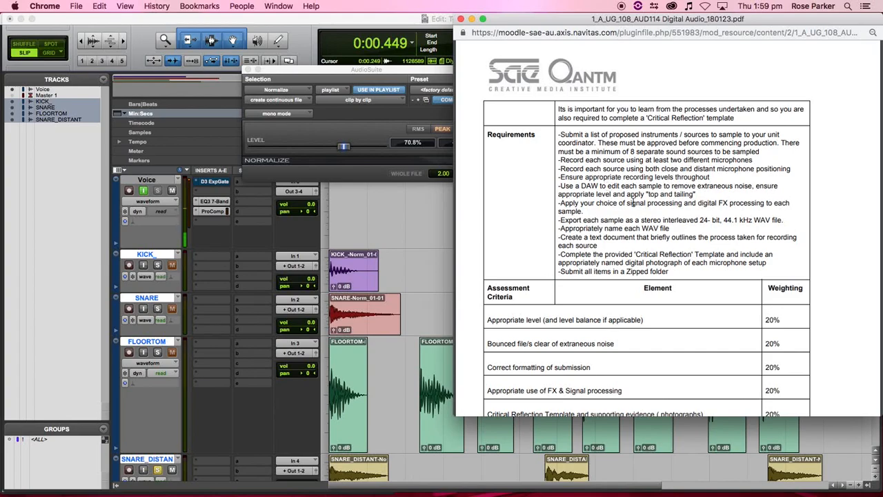
scroll(631, 204, down, 1)
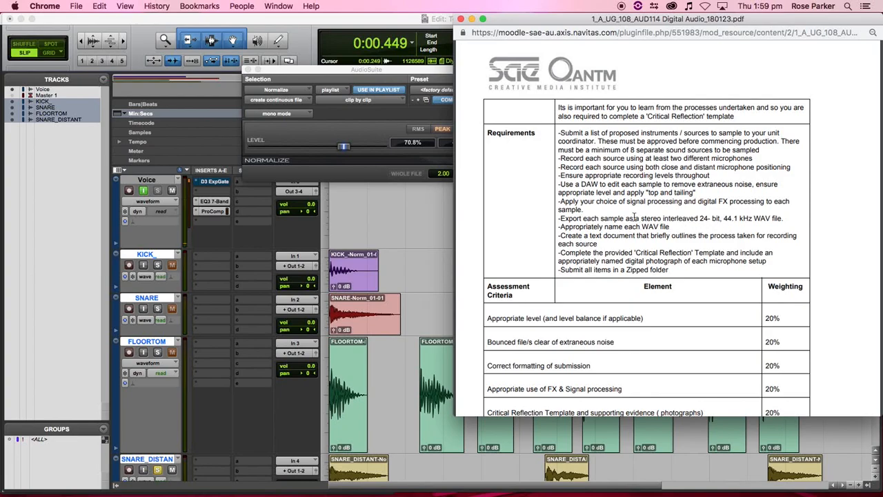
click(426, 221)
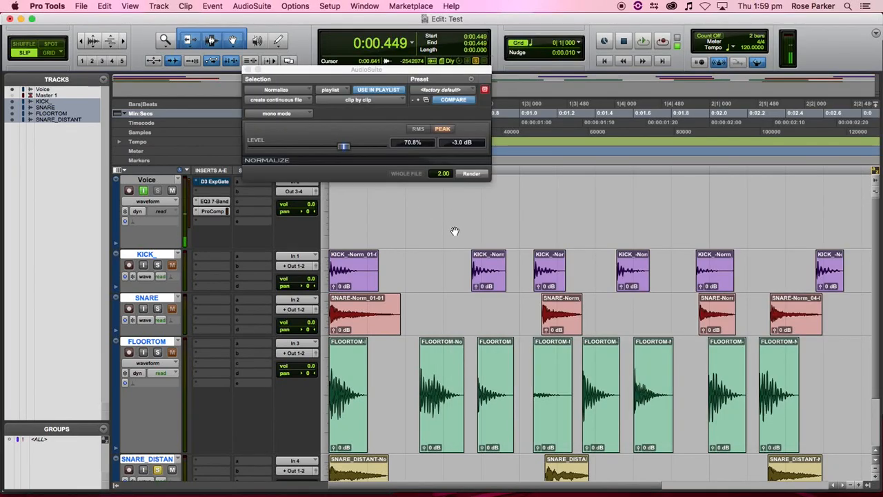
- Audition the first KICK clip soloed, then bring up Bounce to Disk for 24-bit 44.1 kHz WAV
click(349, 279)
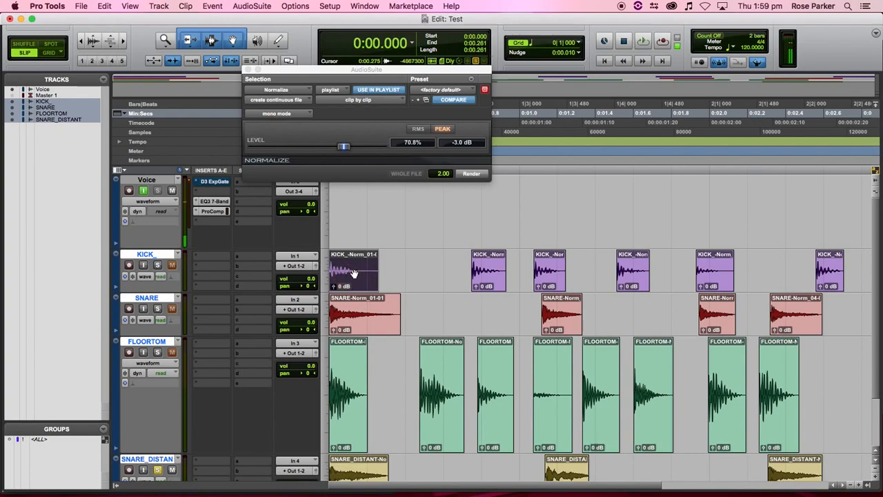
key(space)
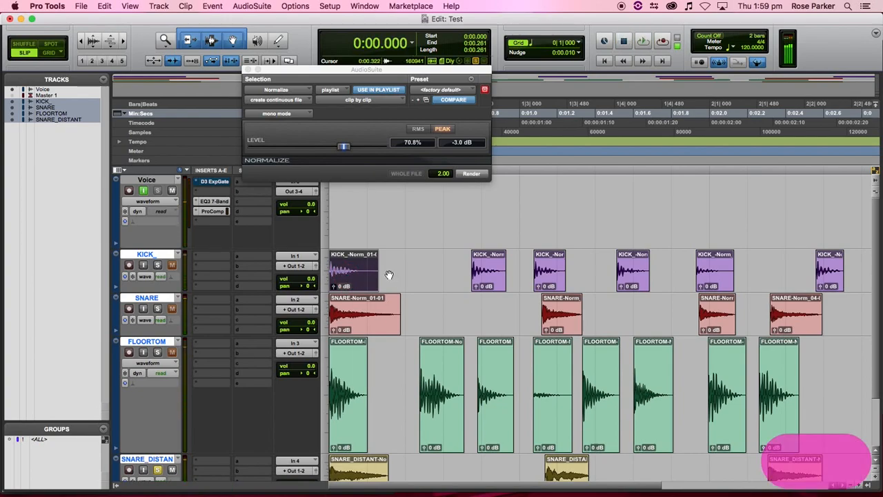
click(157, 265)
key(space)
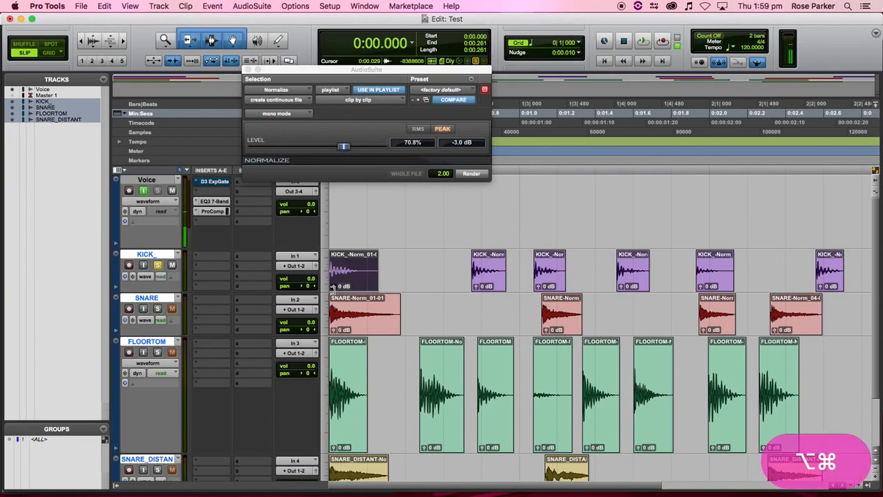
key(alt+super+b)
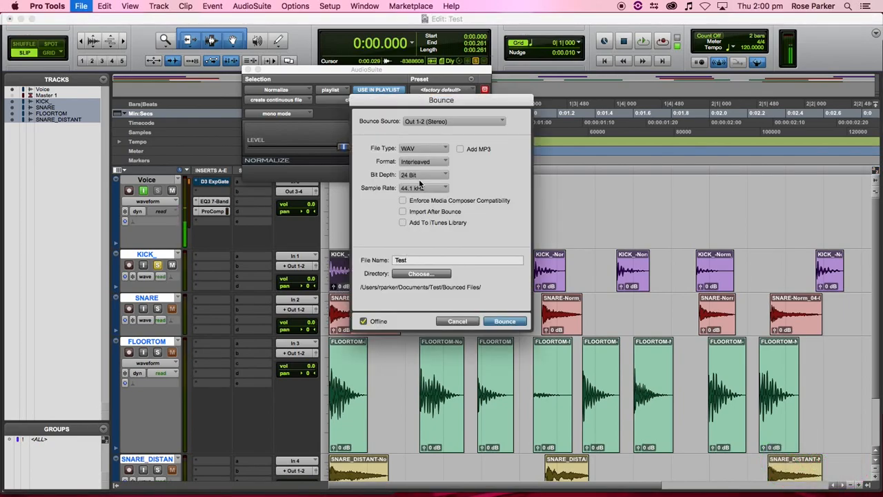
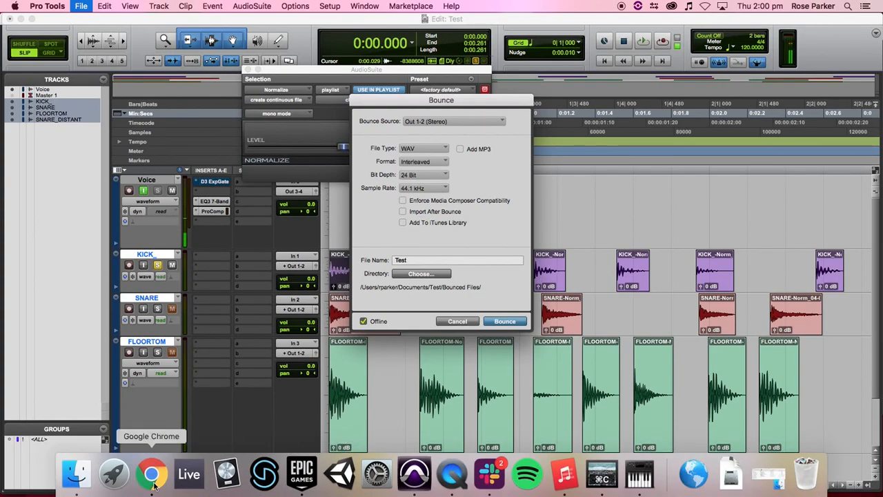
- Check the brief, then replace the bounce file name Test with KICK_01
click(151, 474)
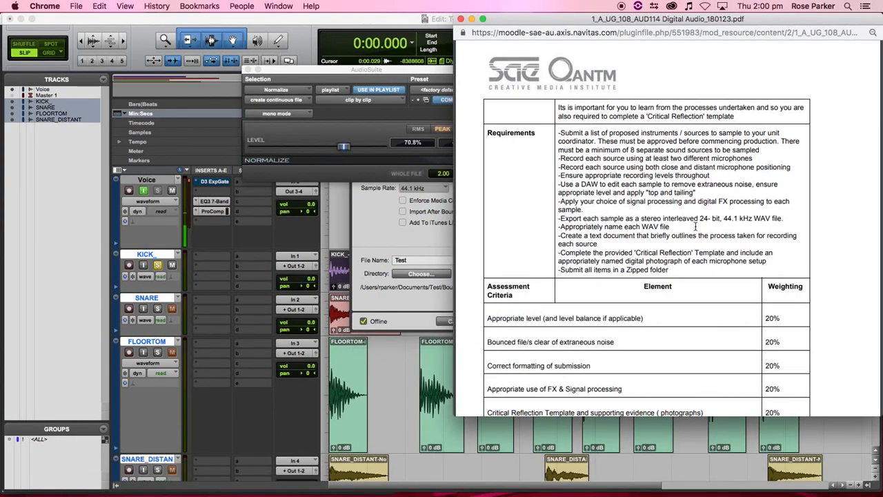
click(417, 260)
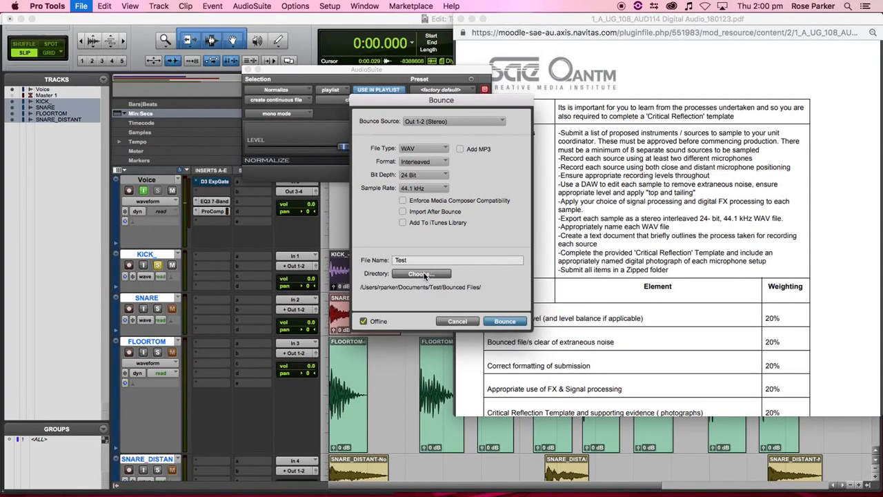
drag(423, 260, 368, 261)
text(KICK)
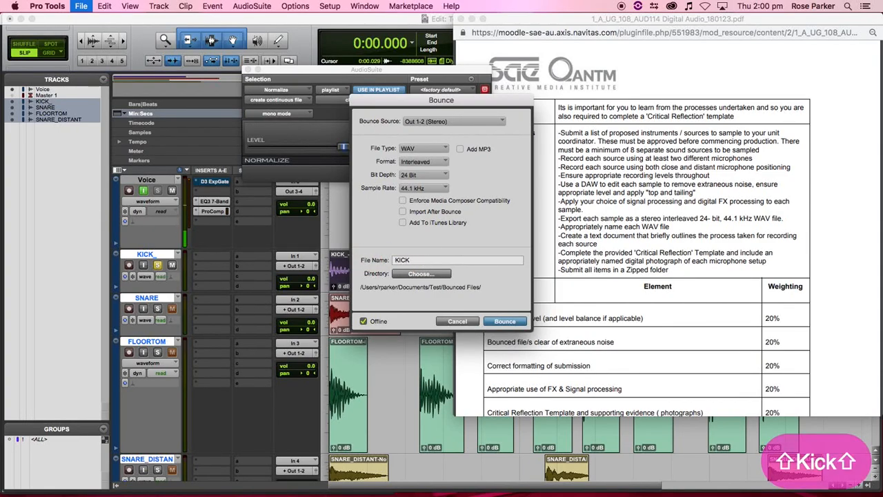
text(_01)
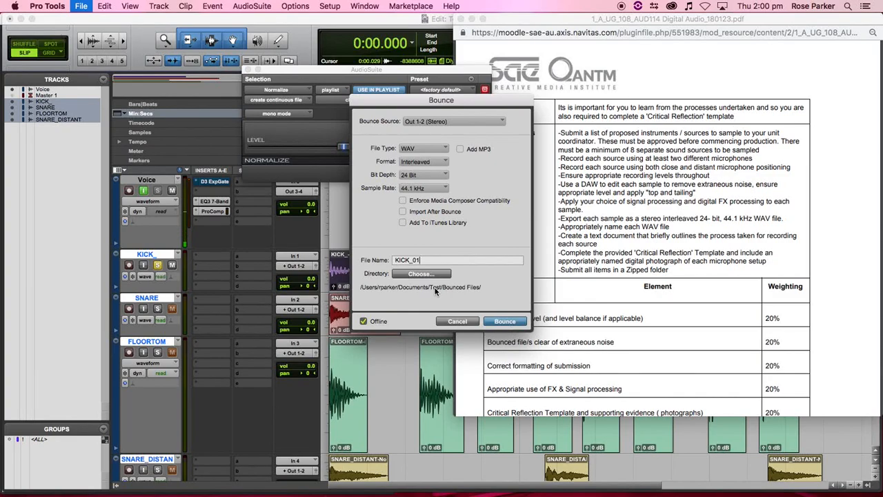
- Change the name to KICK_CLOSE_01, copy it, and bounce the first kick sample to WAV
click(414, 259)
text(CLOSE_)
key(super+a)
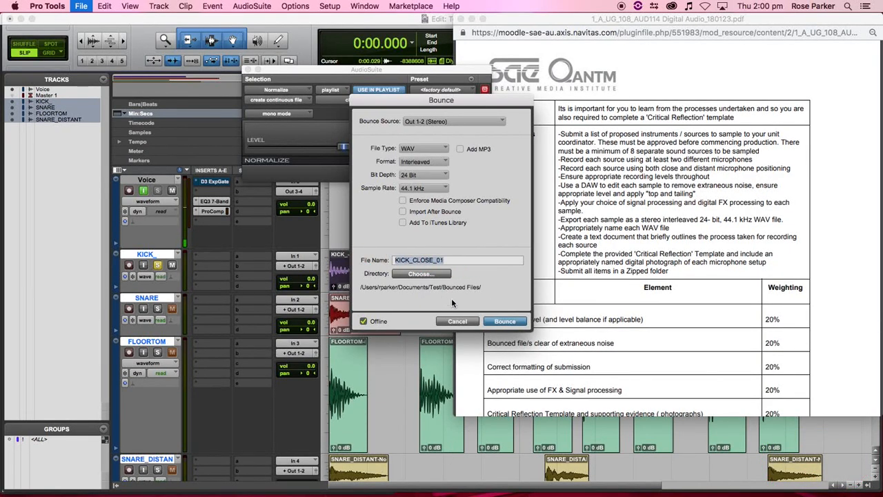
key(super+c)
click(504, 322)
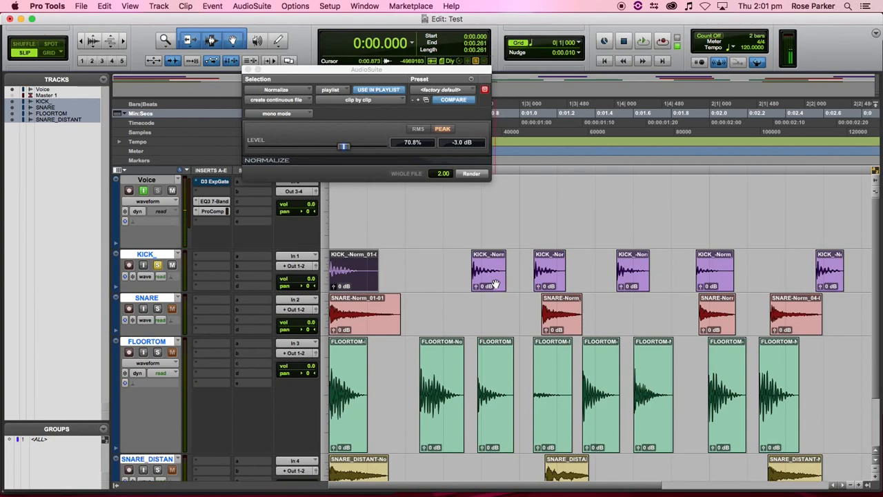
click(495, 284)
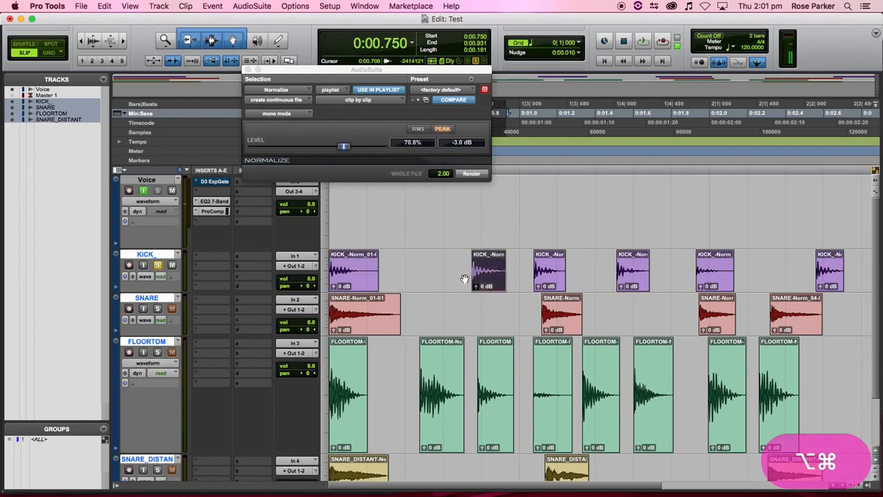
- Bounce the second, third and fourth kick clips as KICK_CLOSE_2, KICK_CLOSE_3 and KICK_CLOSE_4
key(alt+super+b)
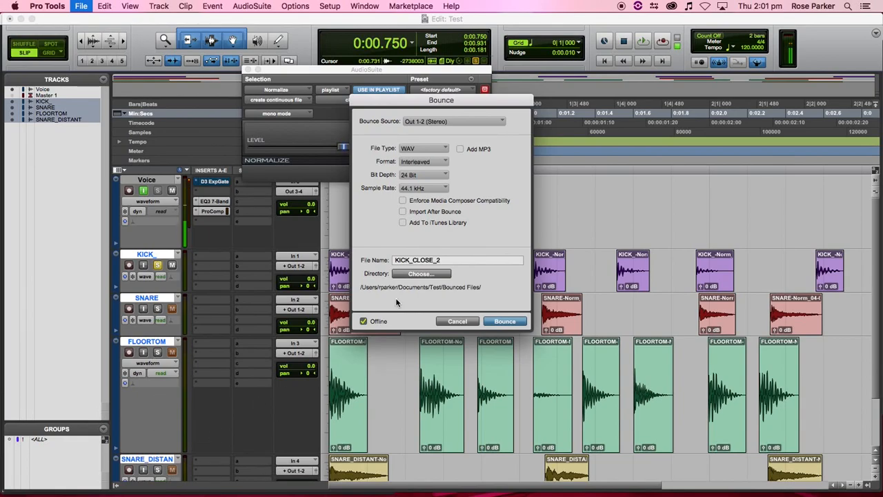
click(515, 322)
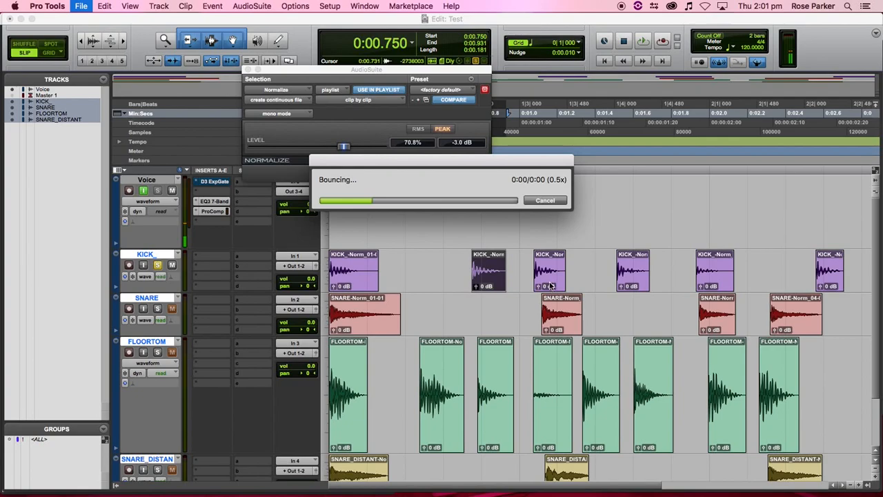
click(552, 284)
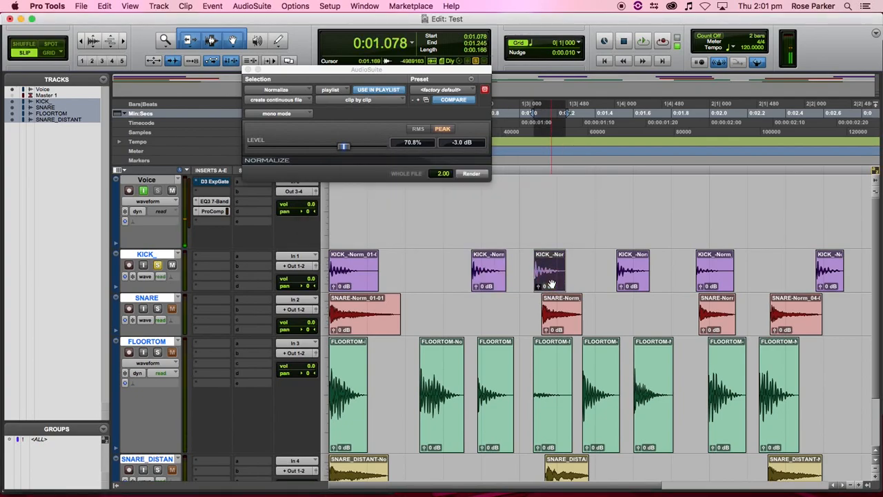
key(alt+super+b)
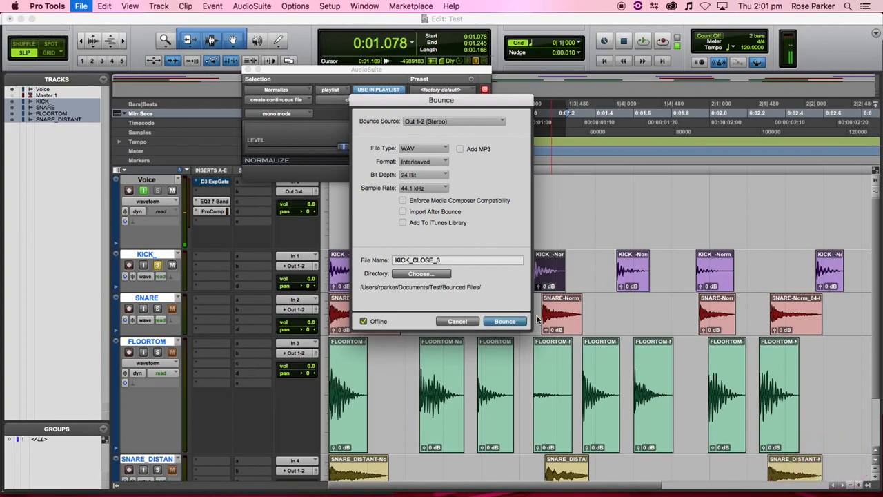
click(504, 320)
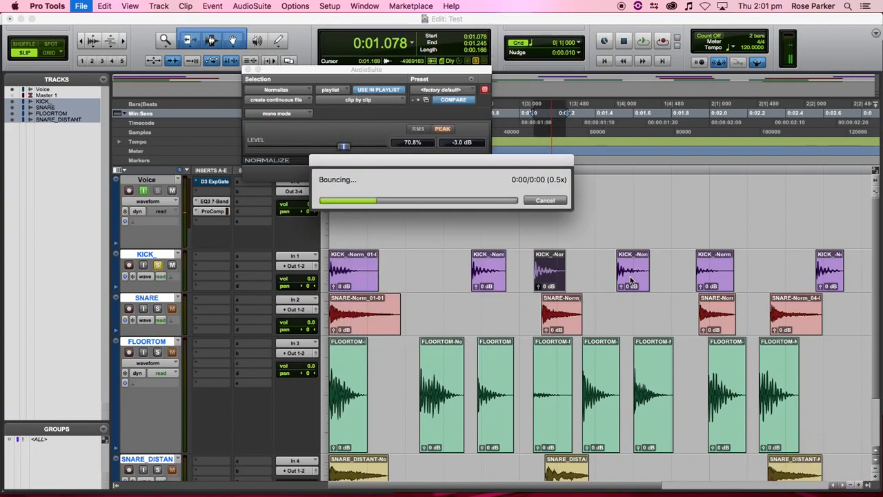
click(629, 279)
key(alt+super+b)
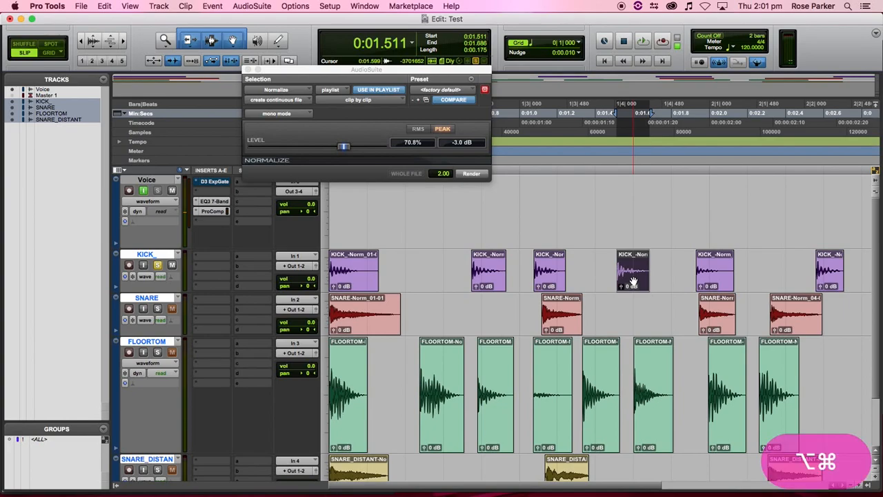
click(520, 323)
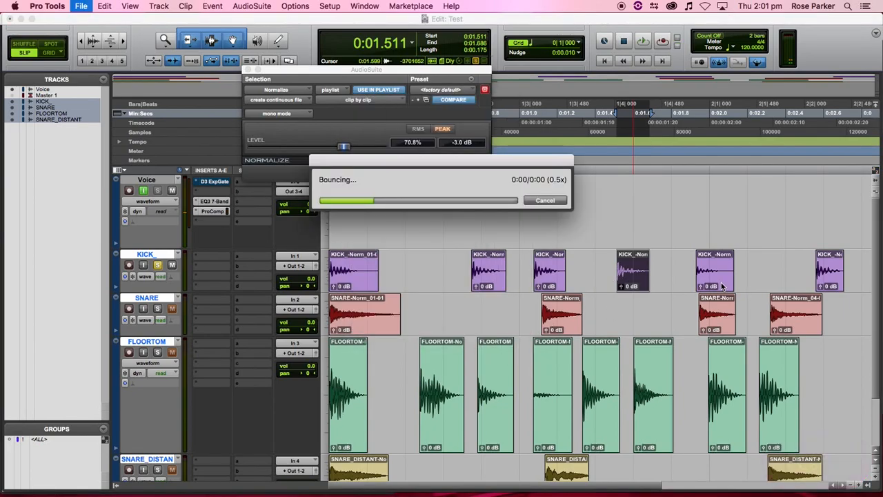
- Bounce the fifth and last kick clips as KICK_CLOSE_5 and KICK_CLOSE_6
click(713, 284)
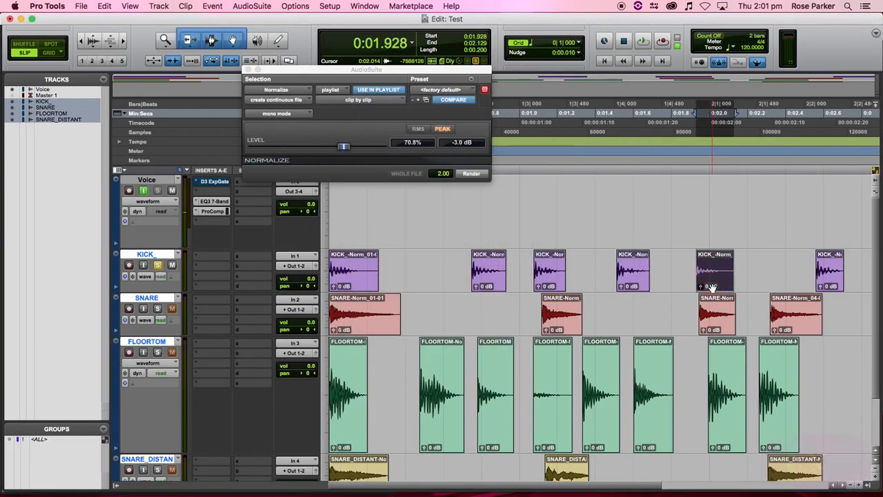
key(alt+super+b)
click(507, 323)
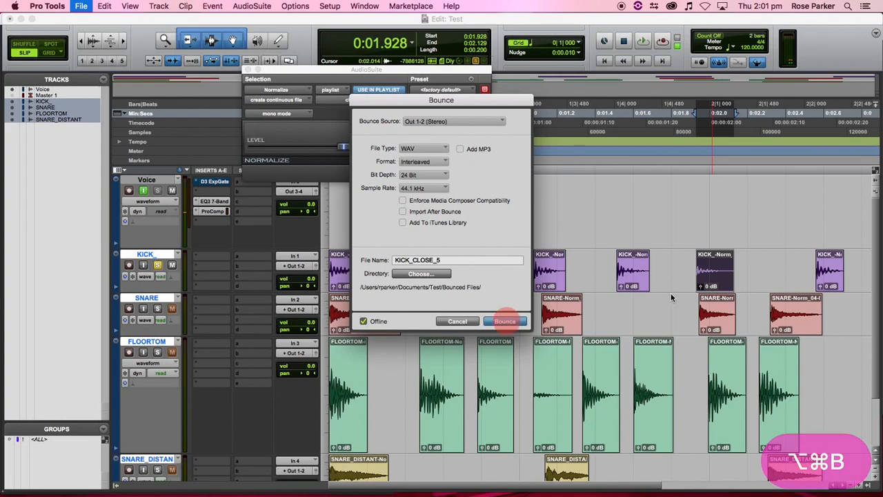
click(832, 280)
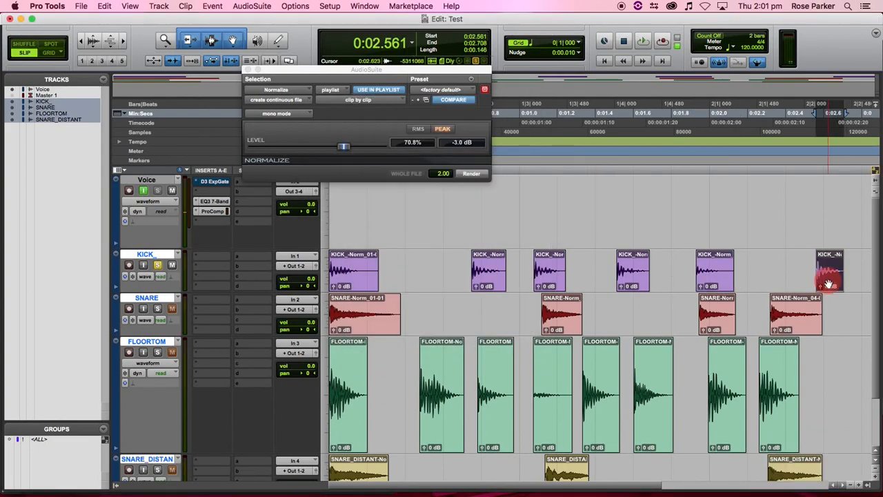
key(alt+super+b)
click(515, 323)
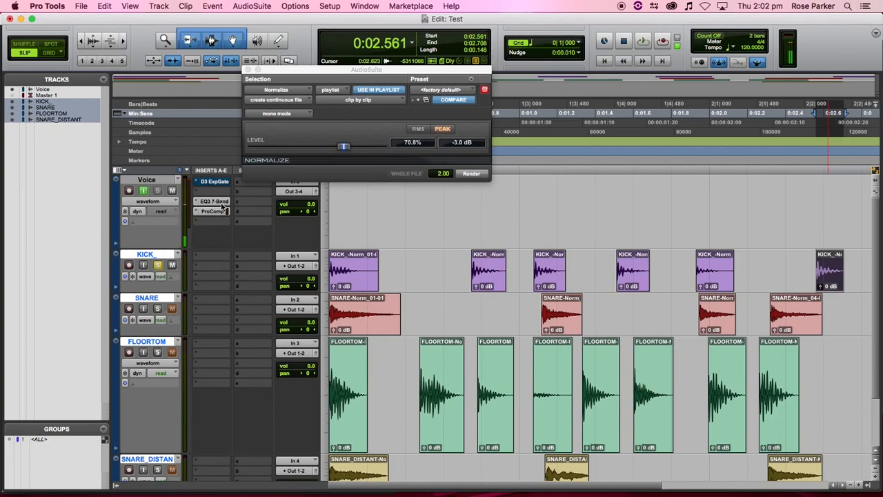
- Solo the SNARE track and bounce its first clip as SNARE_CLOSE_01
scroll(238, 312, right, 1)
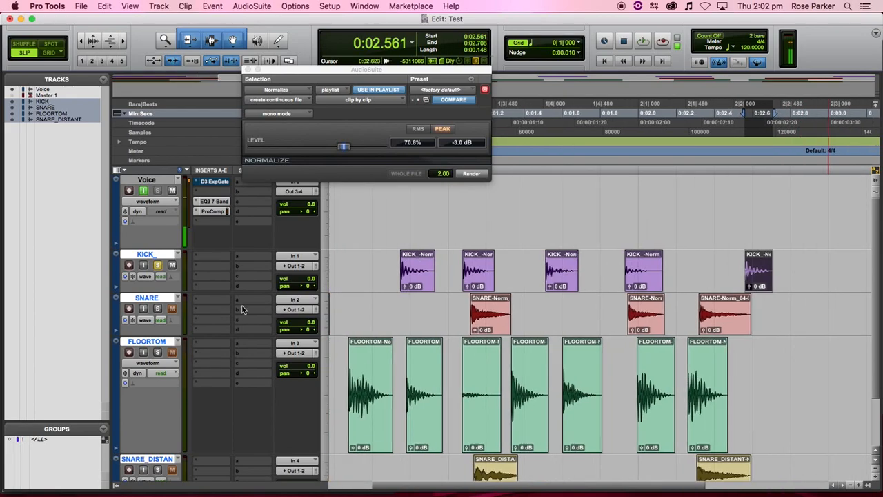
scroll(393, 278, left, 1)
super+click(158, 308)
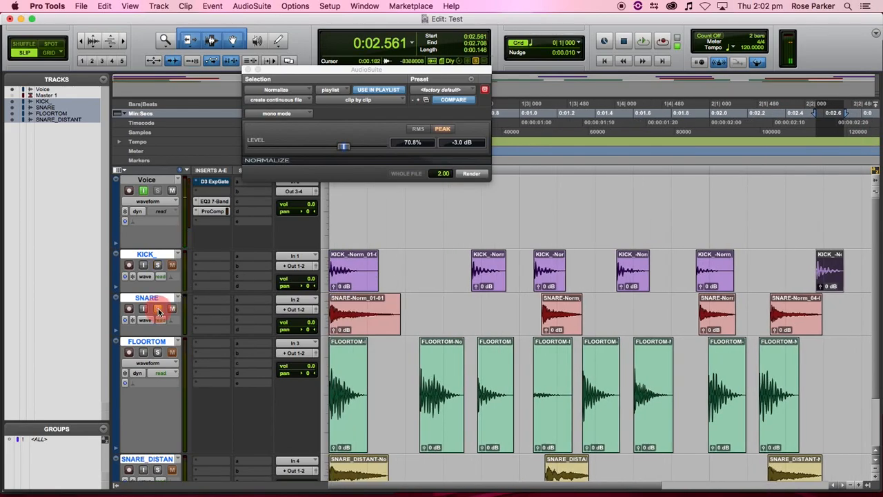
click(360, 333)
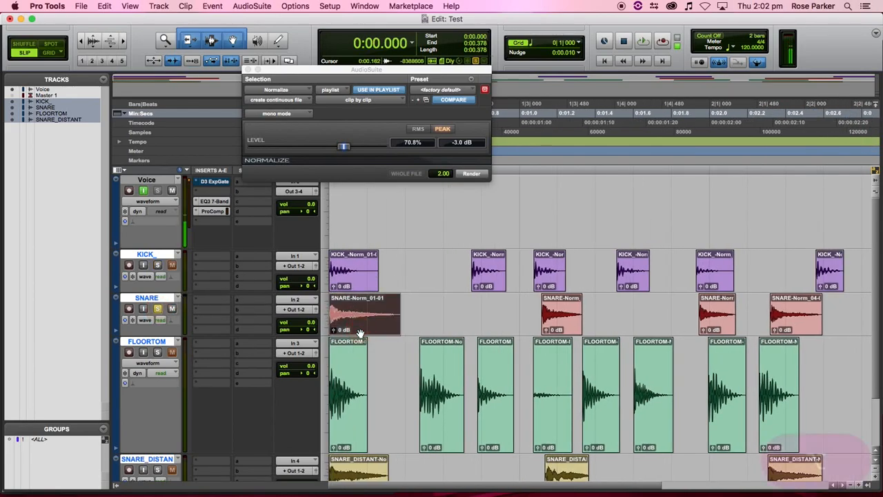
key(alt+super+b)
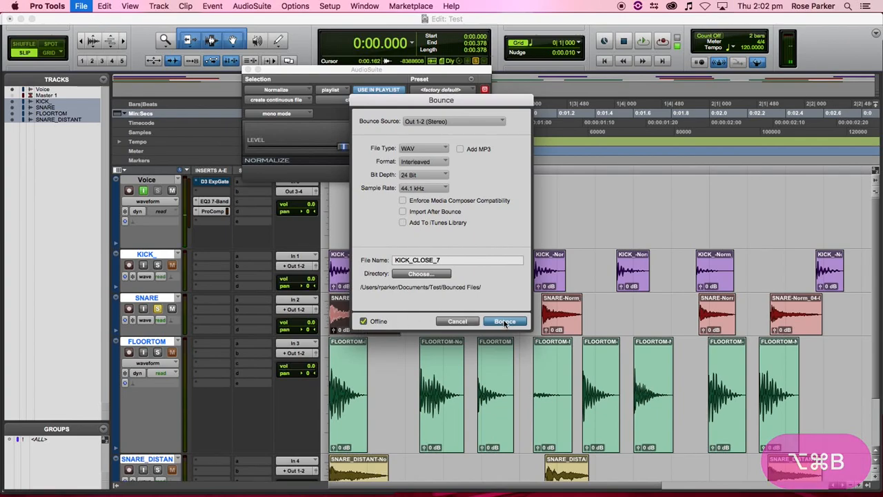
click(375, 260)
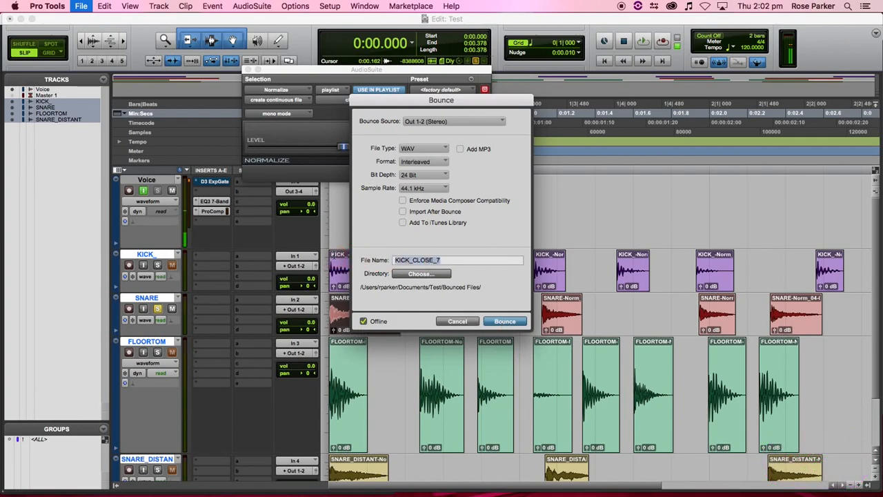
text(SNARE+)
key(BackSpace)
text(_CLOSE_)
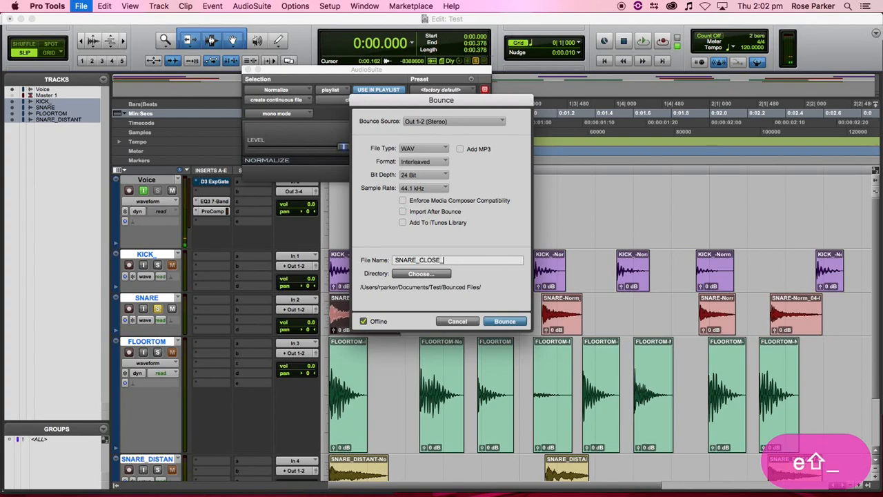
text(01)
key(Return)
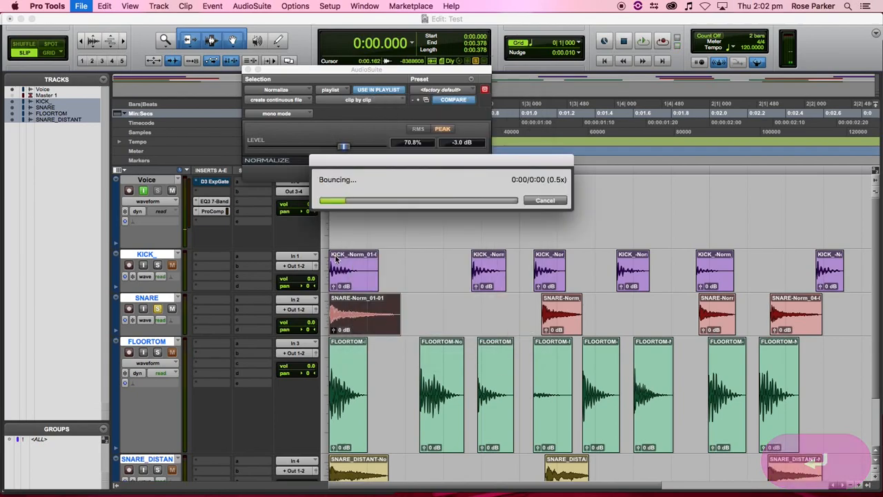
- Bounce the remaining three snare clips as SNARE_CLOSE_2 through SNARE_CLOSE_4
click(562, 328)
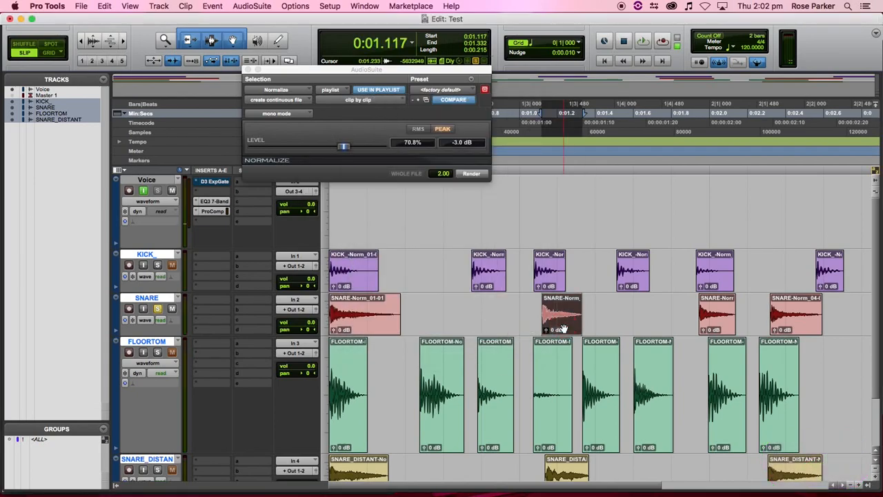
key(alt+super+b)
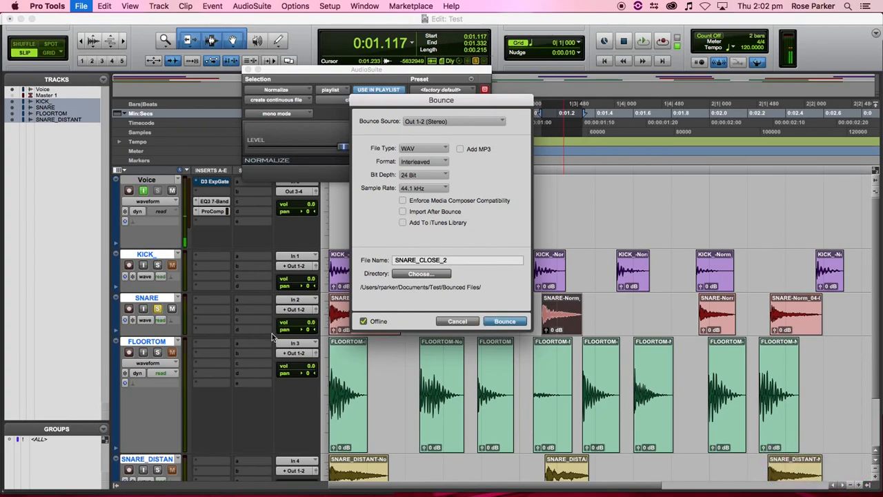
click(507, 321)
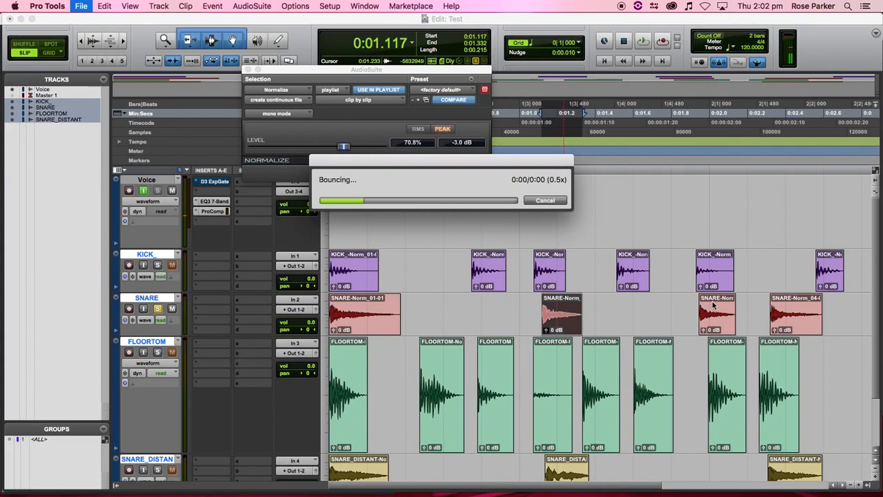
click(714, 314)
key(alt+super+b)
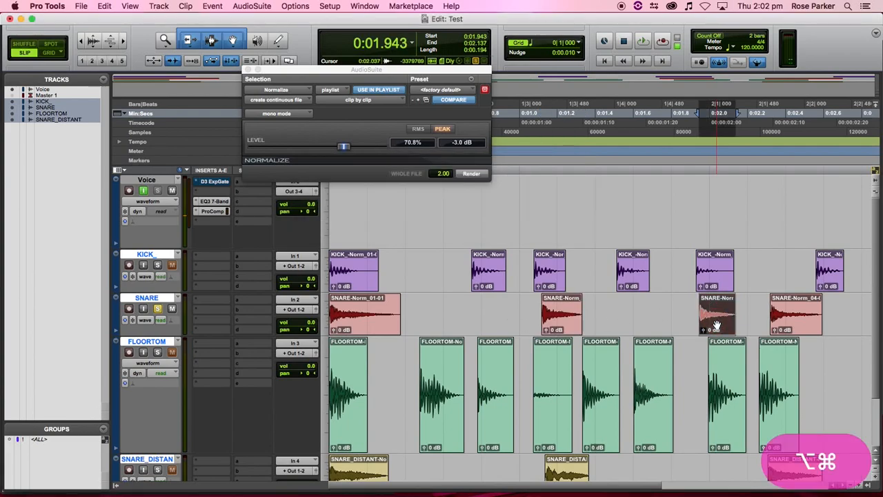
click(509, 321)
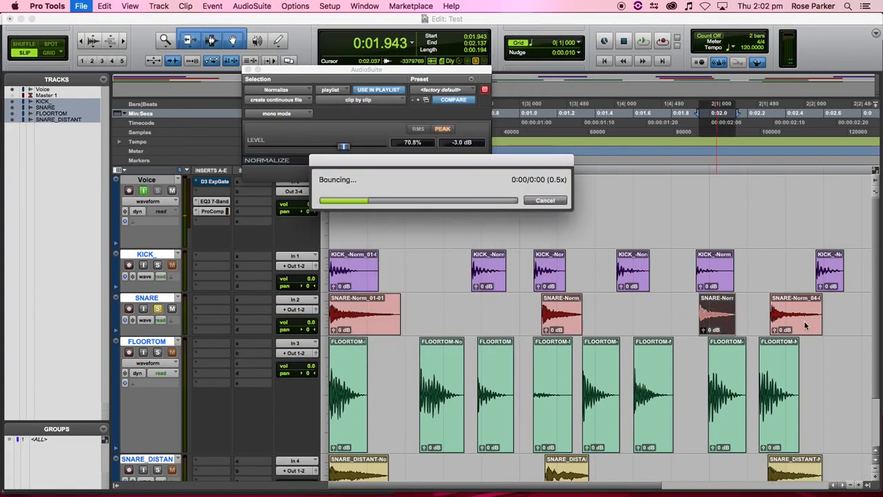
click(802, 332)
key(alt+super+b)
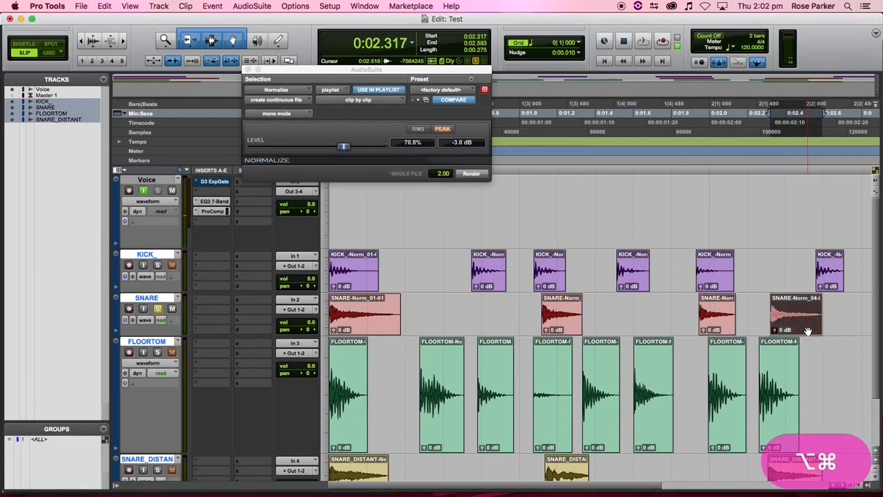
click(506, 321)
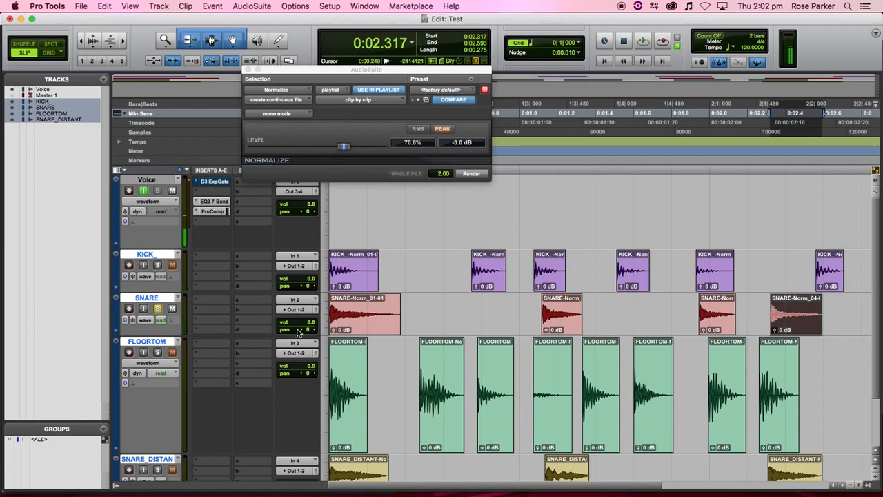
- Solo the SNARE_DISTANT track and bounce its first clip as SNARE_DISTANT_1
scroll(441, 331, down, 3)
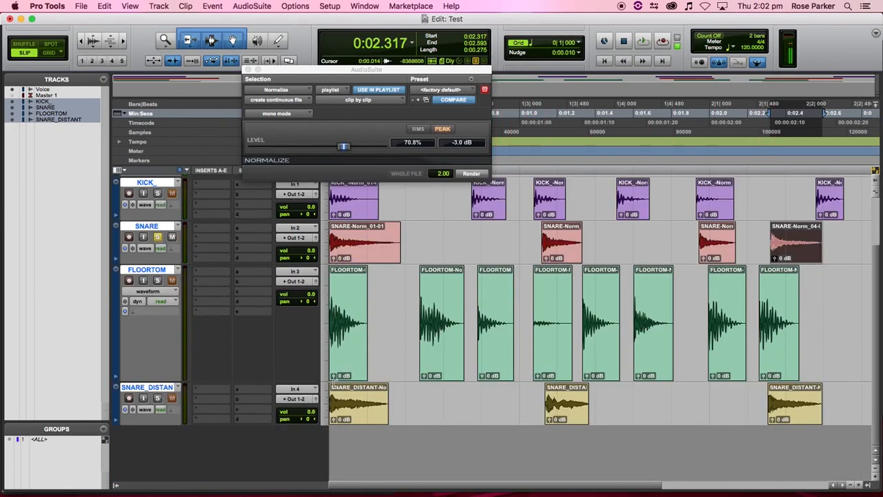
click(157, 398)
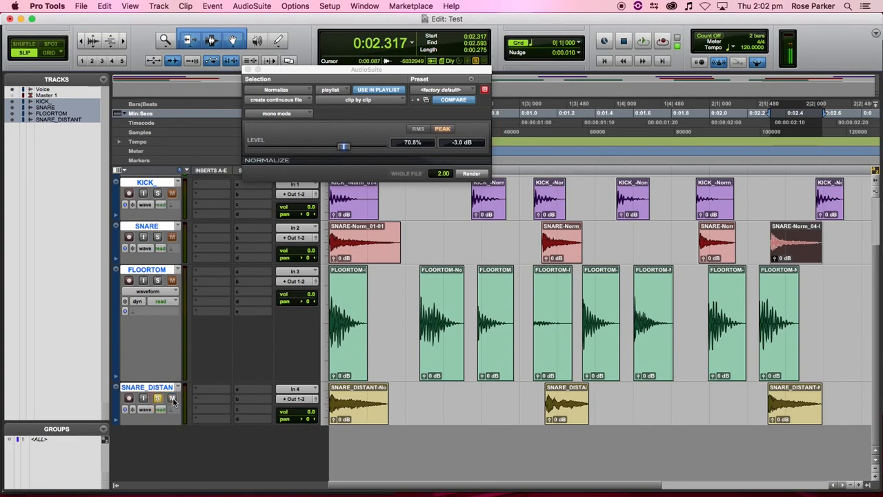
click(372, 418)
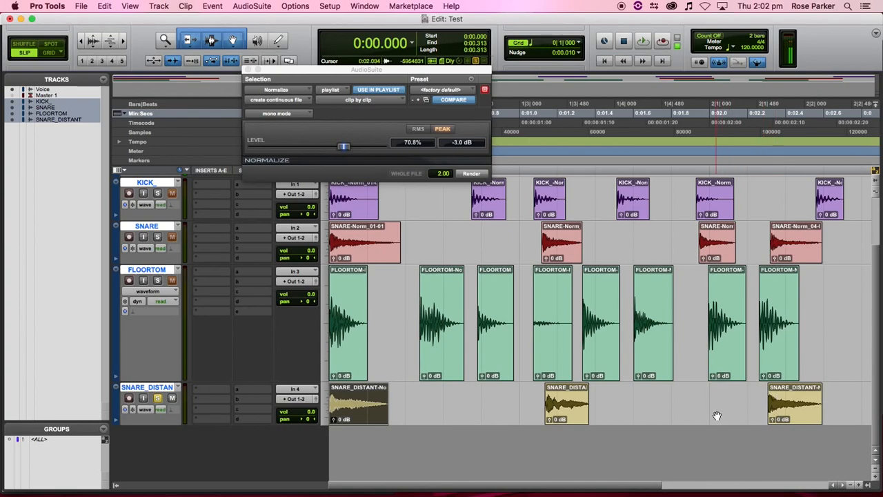
key(alt+super+b)
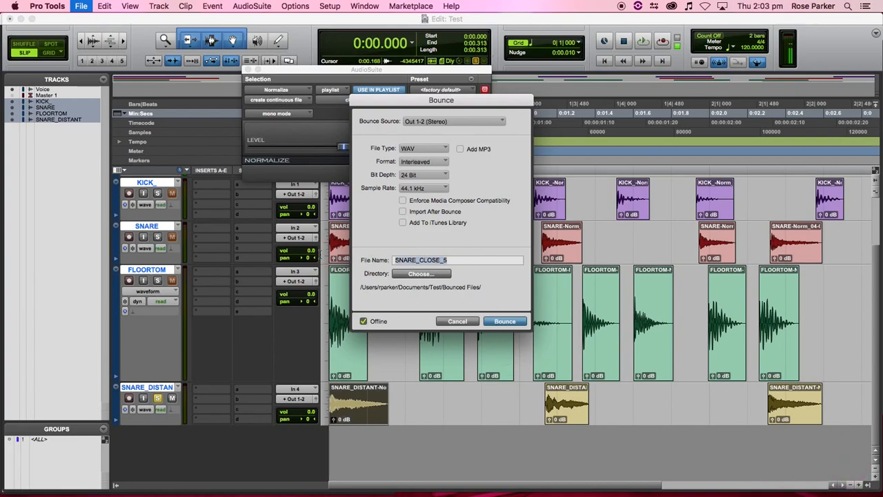
click(429, 262)
drag(419, 262, 523, 268)
text(DISTANT_)
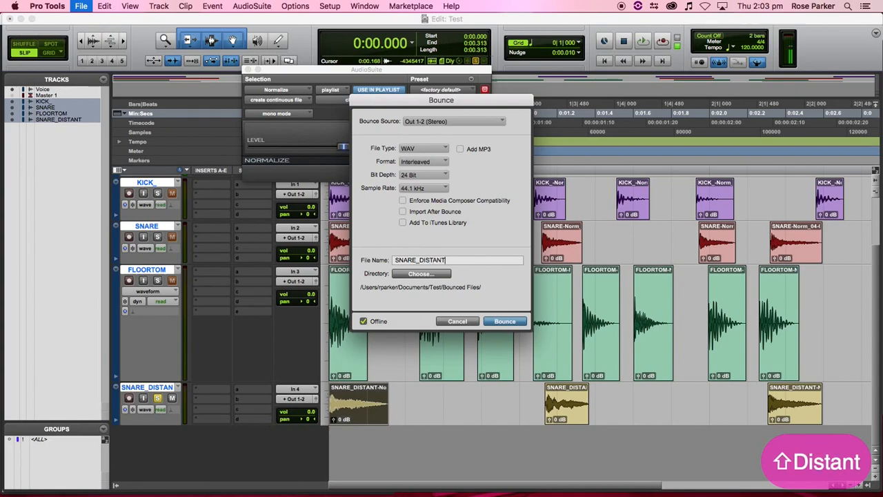
text(1)
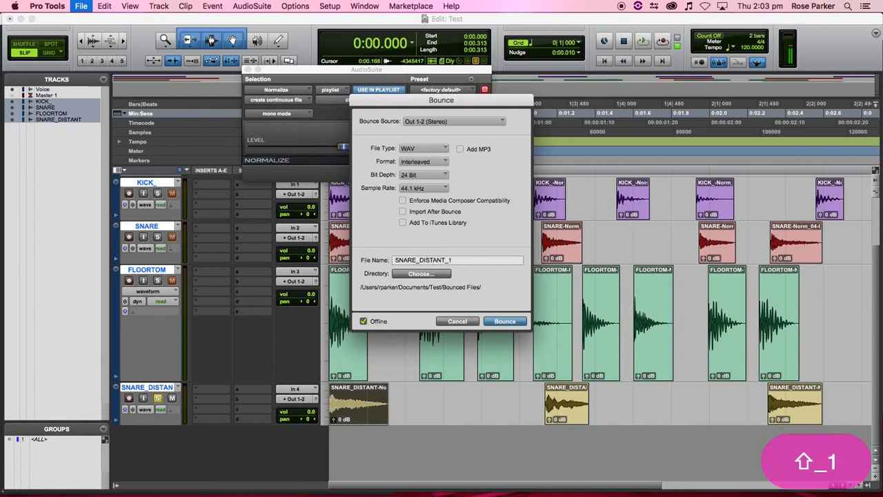
click(503, 321)
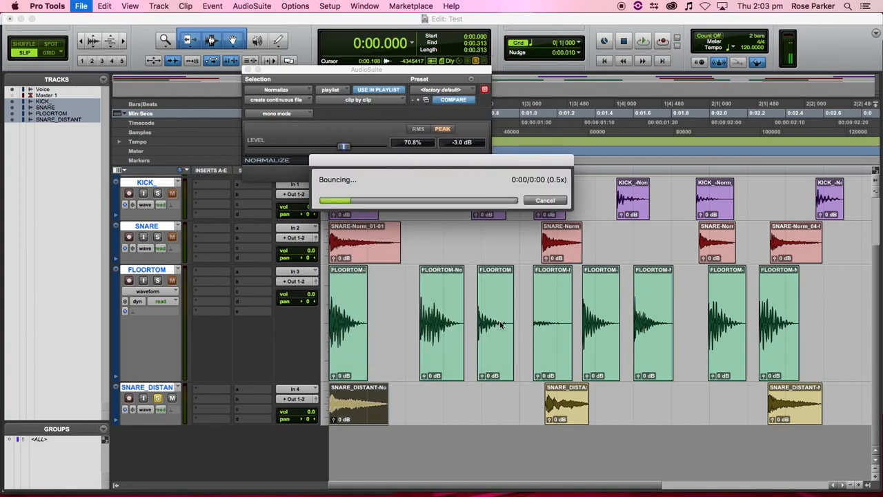
- Bounce the second and last distant snare clips as SNARE_DISTANT_2 and SNARE_DISTANT_4
click(576, 416)
key(alt+super+b)
click(513, 324)
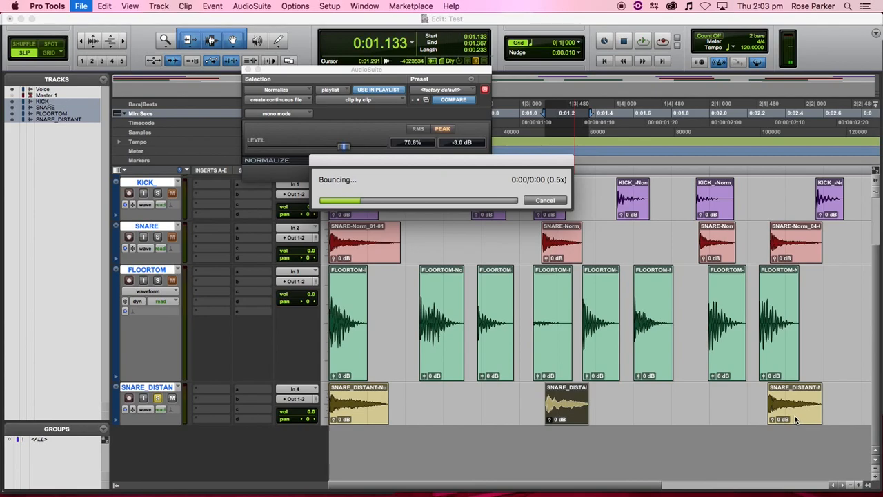
click(802, 418)
key(alt+super+b)
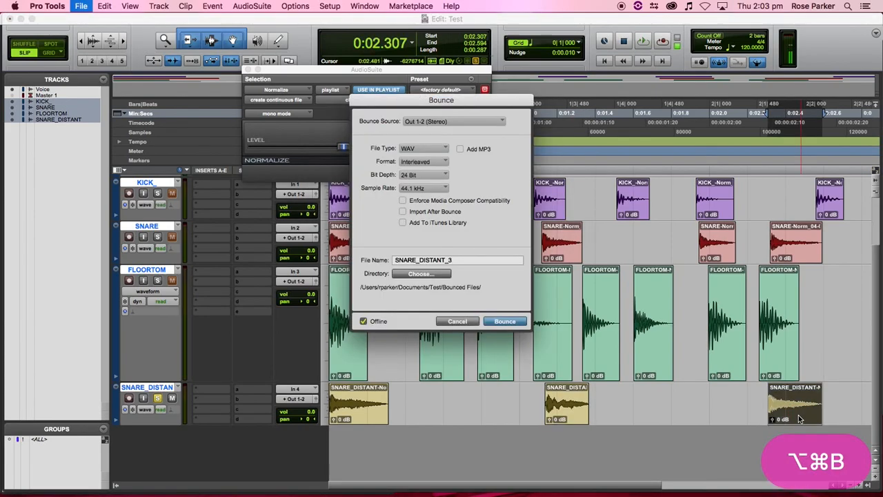
click(469, 260)
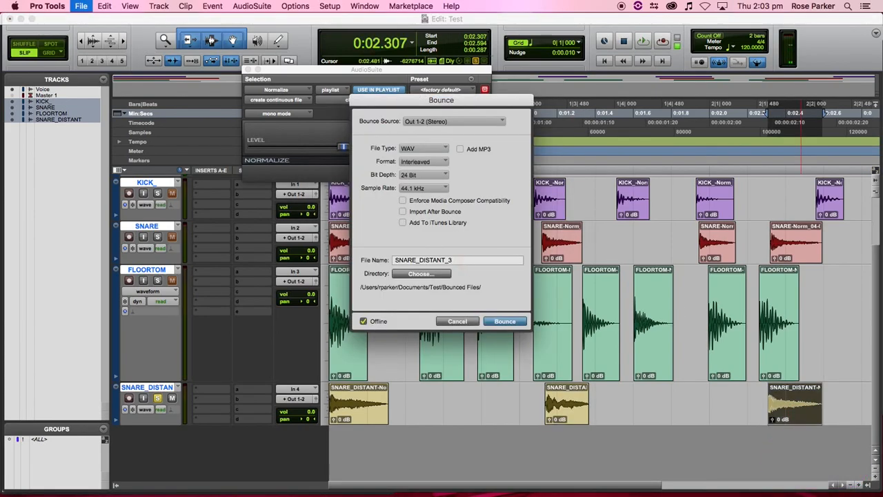
key(BackSpace)
text(4)
key(Return)
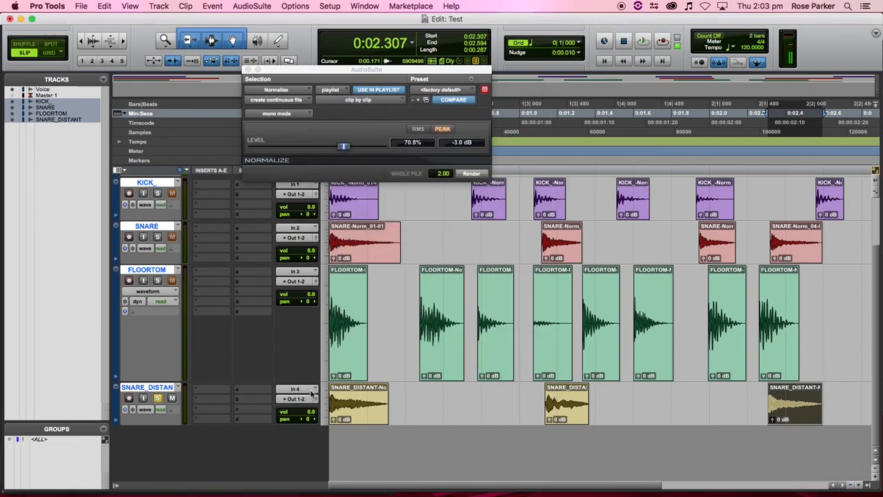
- Bring up Finder and look through the Test session's Audio Files folder
click(83, 476)
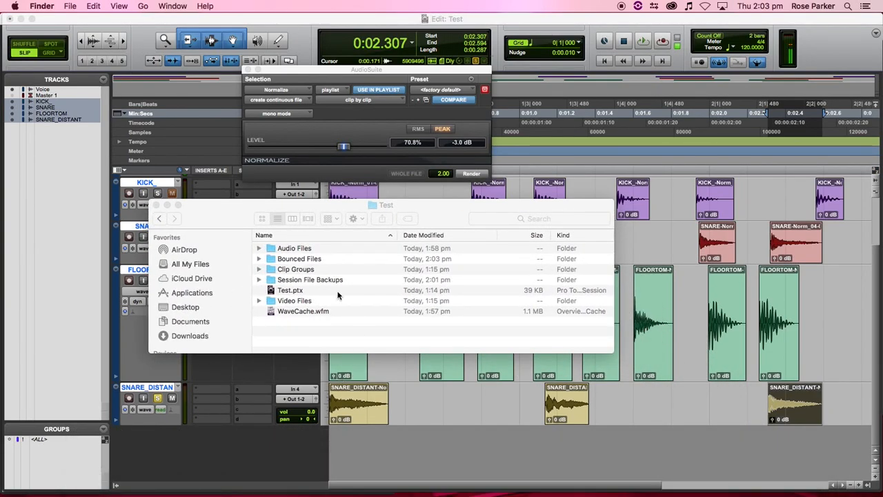
click(258, 247)
click(259, 248)
scroll(326, 283, down, 5)
scroll(324, 282, down, 10)
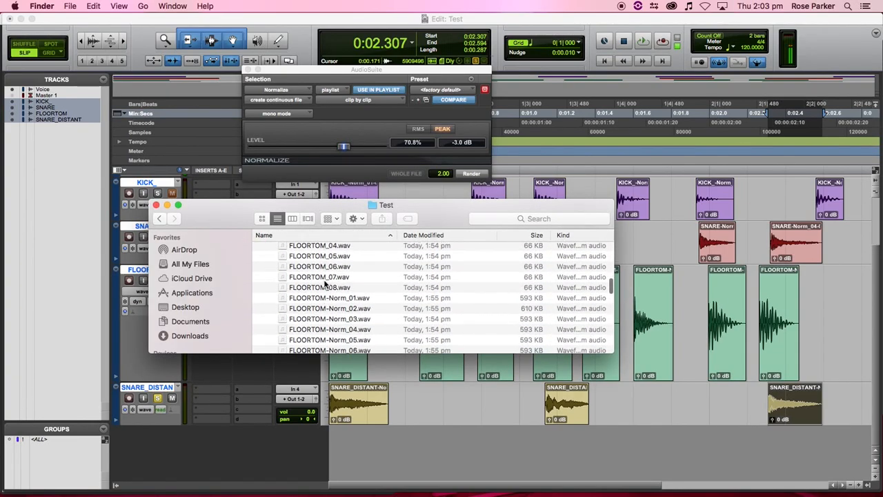
scroll(319, 282, down, 4)
scroll(347, 302, up, 8)
scroll(337, 300, down, 4)
scroll(338, 289, down, 10)
scroll(341, 276, down, 3)
scroll(341, 287, up, 15)
scroll(342, 296, up, 2)
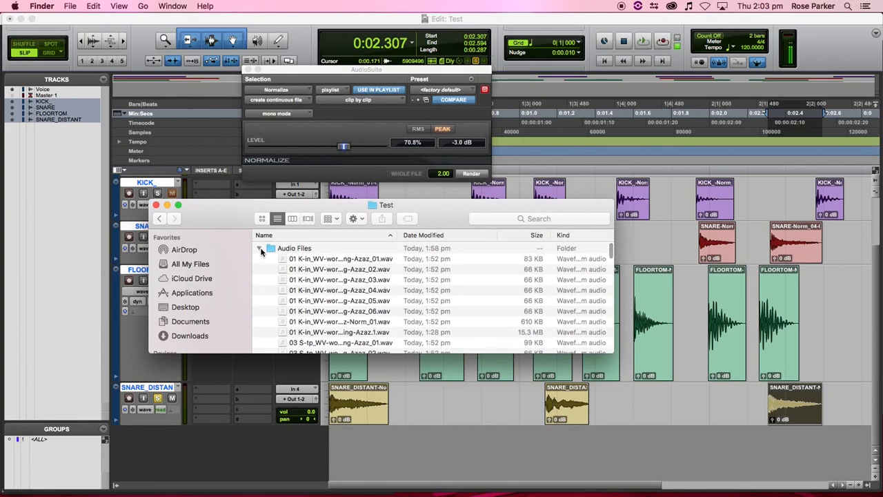
- Collapse Audio Files, expand Bounced Files, and enlarge the window to show every WAV
click(261, 248)
click(258, 259)
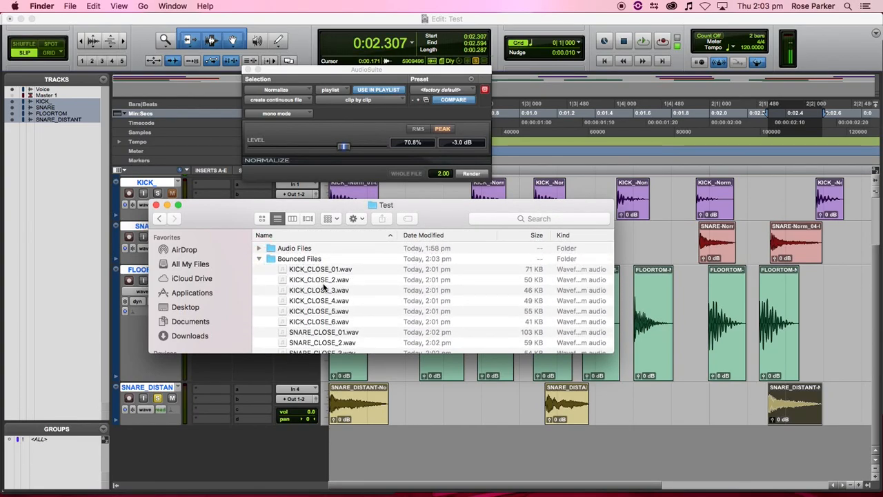
scroll(324, 286, down, 5)
scroll(407, 331, up, 5)
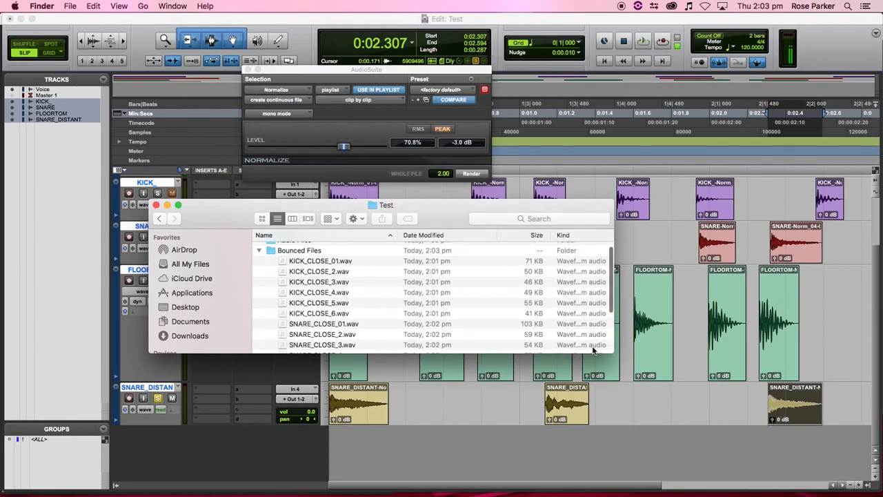
drag(612, 353, 760, 450)
scroll(397, 360, up, 1)
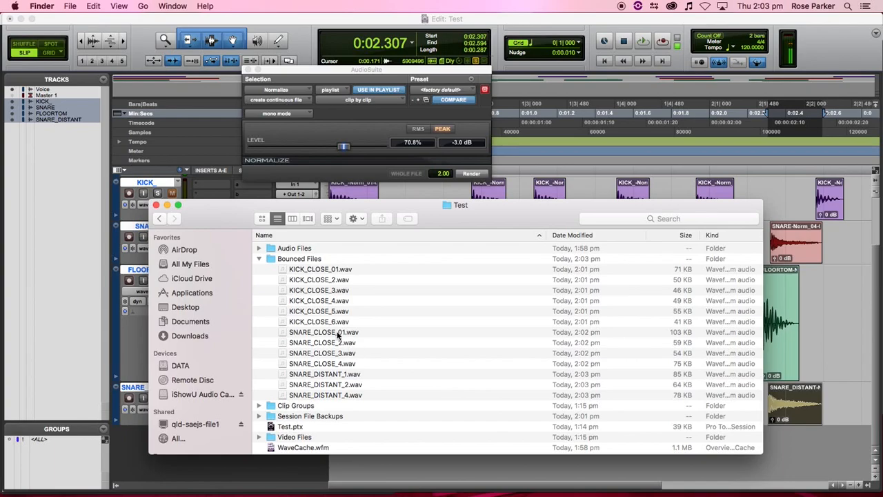
- Rename SNARE_CLOSE_01.wav and KICK_CLOSE_01.wav to SNARE_CLOSE_1.wav and KICK_CLOSE_1.wav
click(338, 333)
click(341, 334)
click(342, 334)
key(BackSpace)
click(350, 301)
click(338, 273)
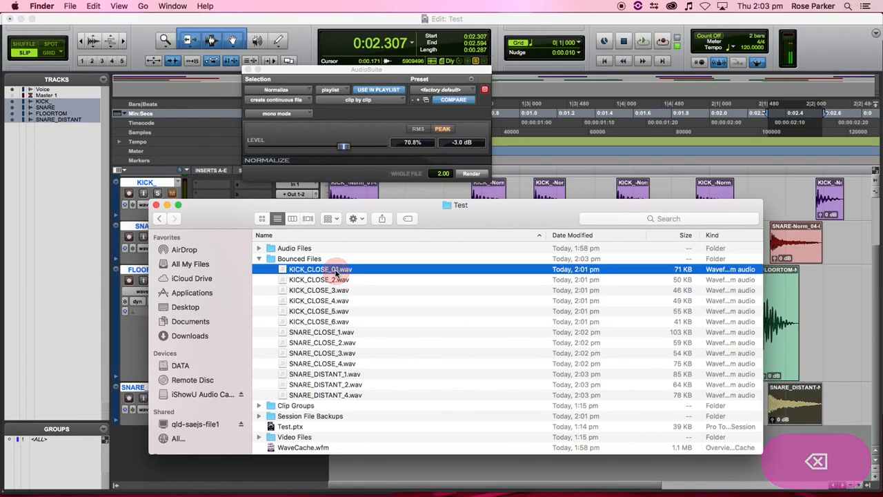
click(341, 274)
click(343, 270)
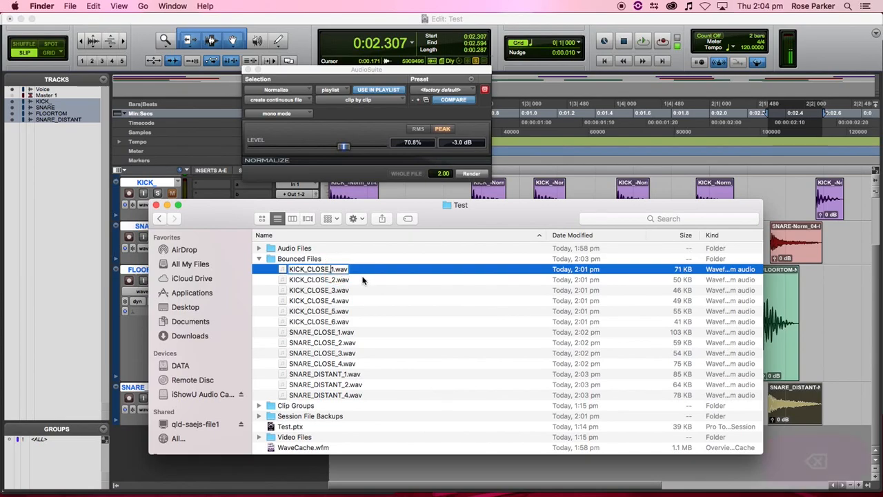
key(BackSpace)
click(411, 304)
- Select all thirteen WAVs from KICK_CLOSE_1.wav through SNARE_DISTANT_4.wav
click(353, 321)
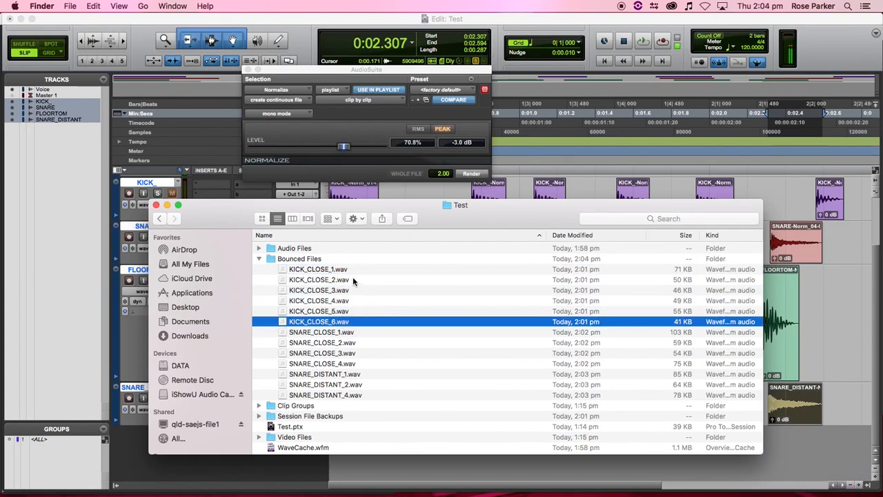
shift+click(357, 271)
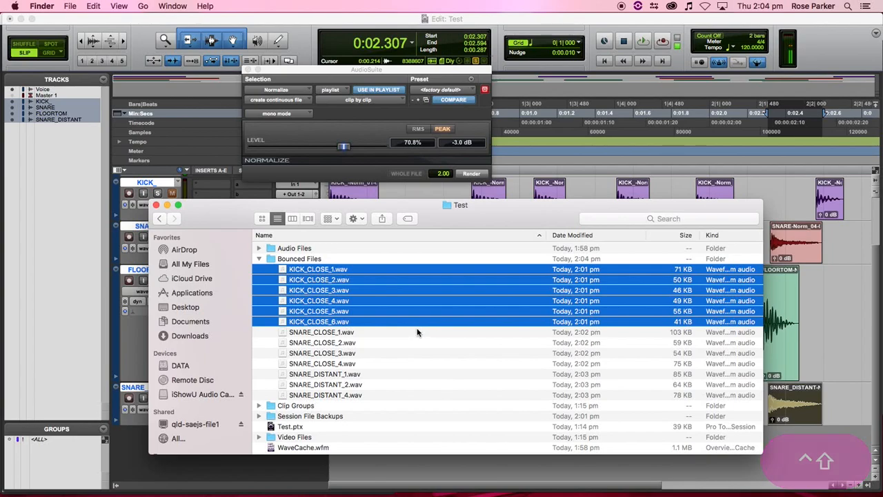
click(385, 333)
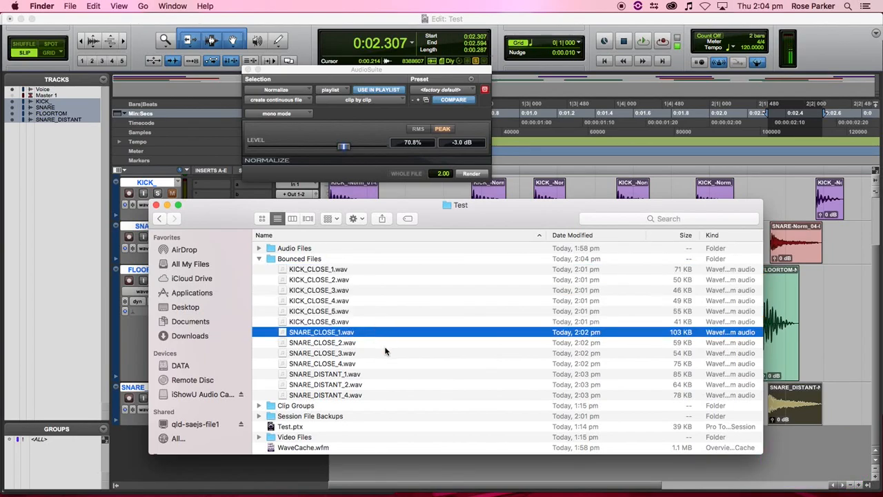
shift+click(384, 354)
shift+click(382, 363)
click(378, 374)
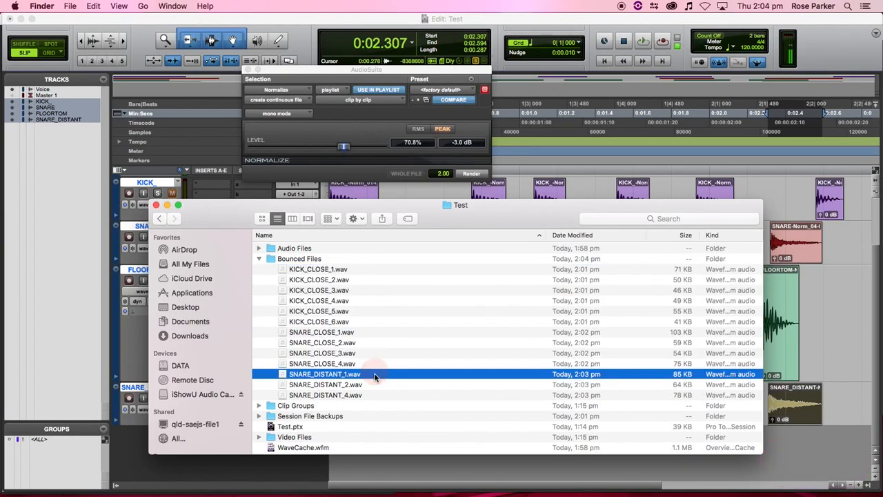
shift+click(379, 395)
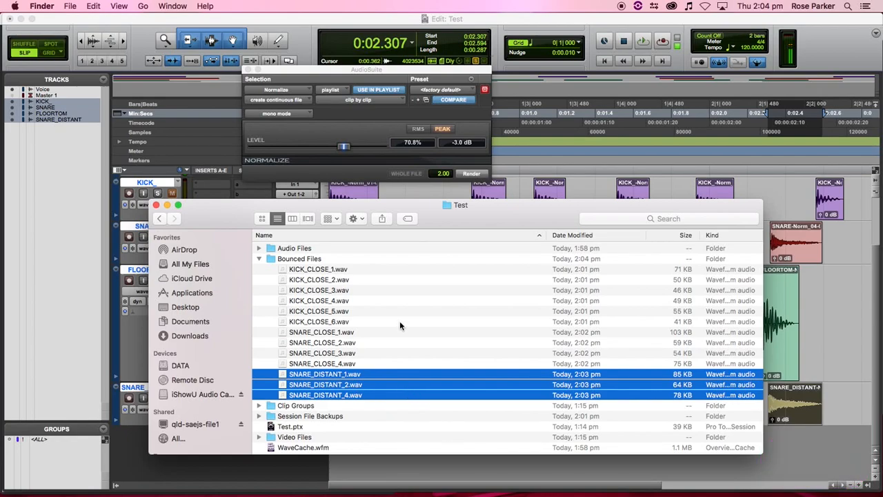
shift+click(367, 275)
click(366, 394)
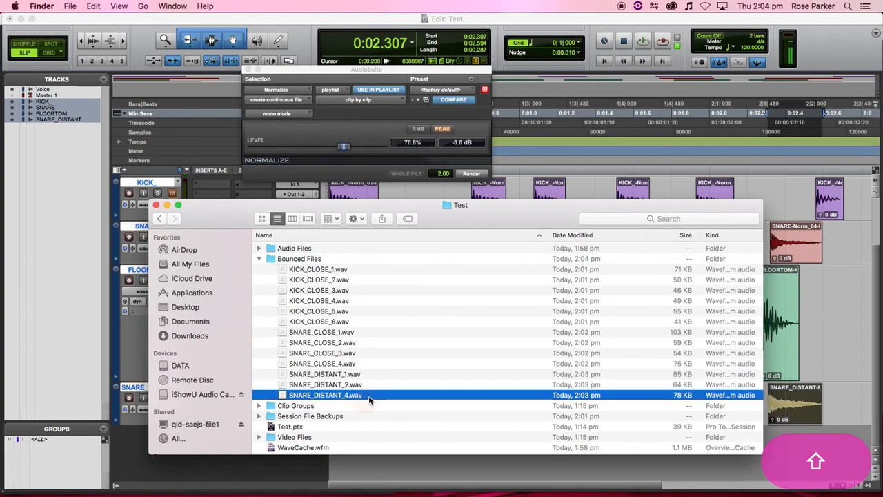
shift+click(353, 279)
shift+click(353, 272)
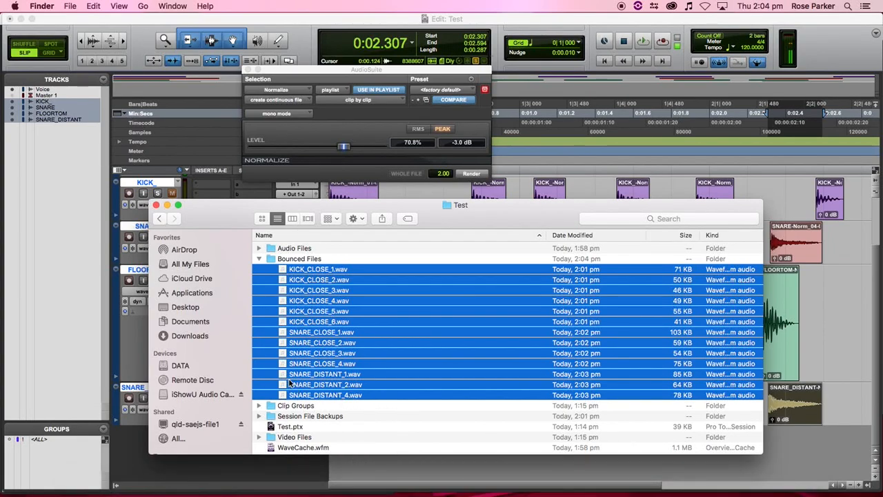
- Drag the selected samples onto the Tracks list to add them as new session tracks
mouse_move(407, 492)
drag(309, 323, 58, 282)
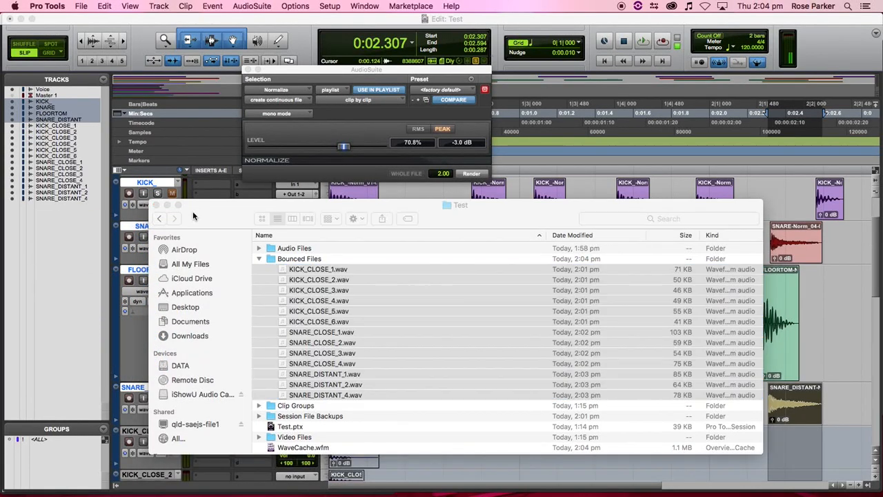
scroll(360, 332, down, 10)
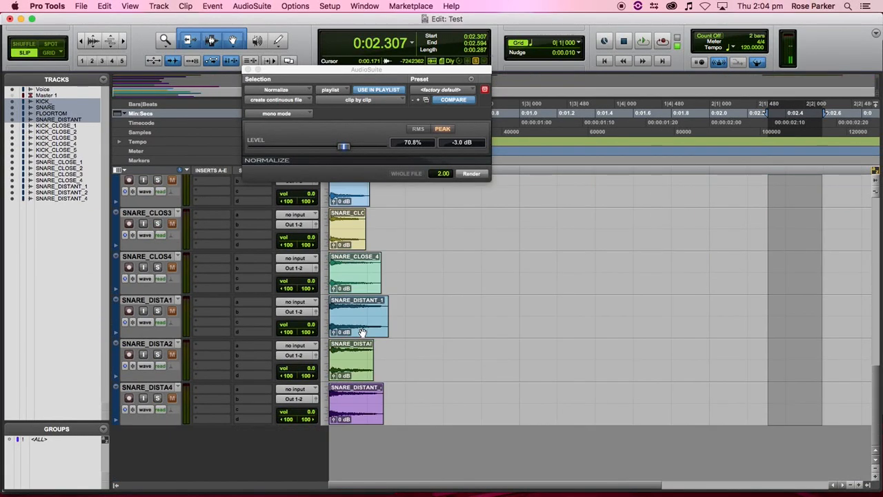
scroll(362, 333, up, 10)
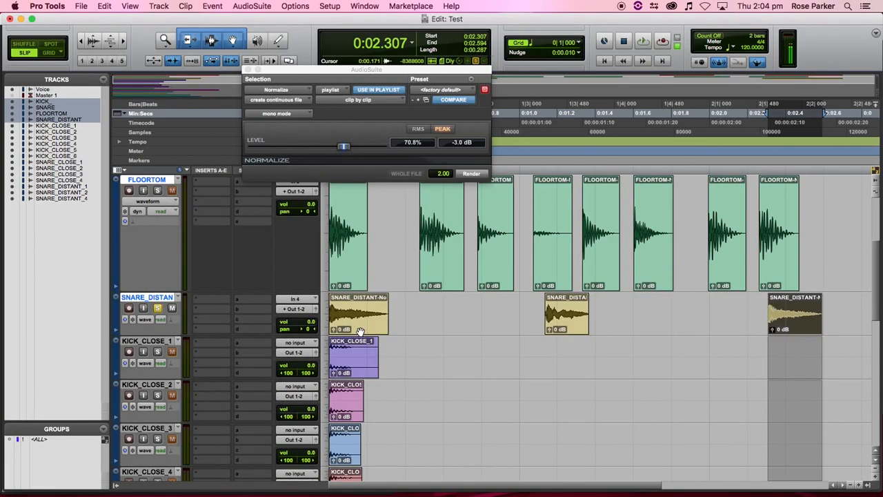
scroll(352, 354, down, 5)
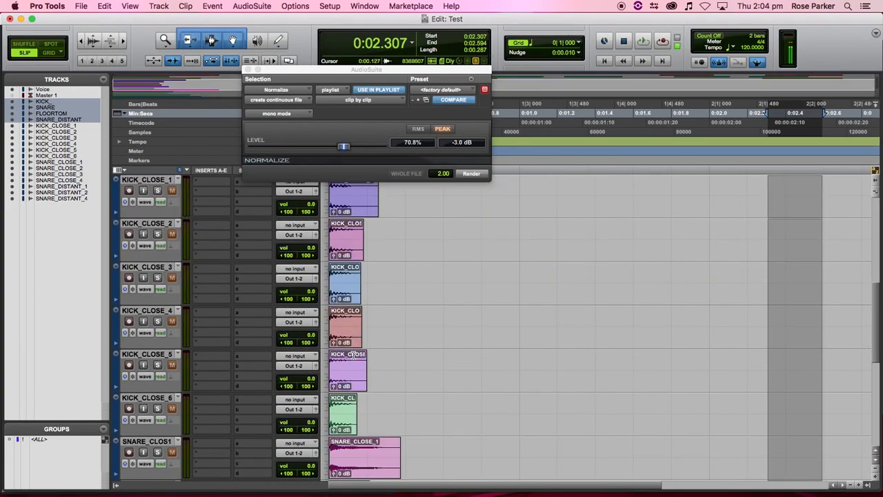
scroll(352, 354, down, 5)
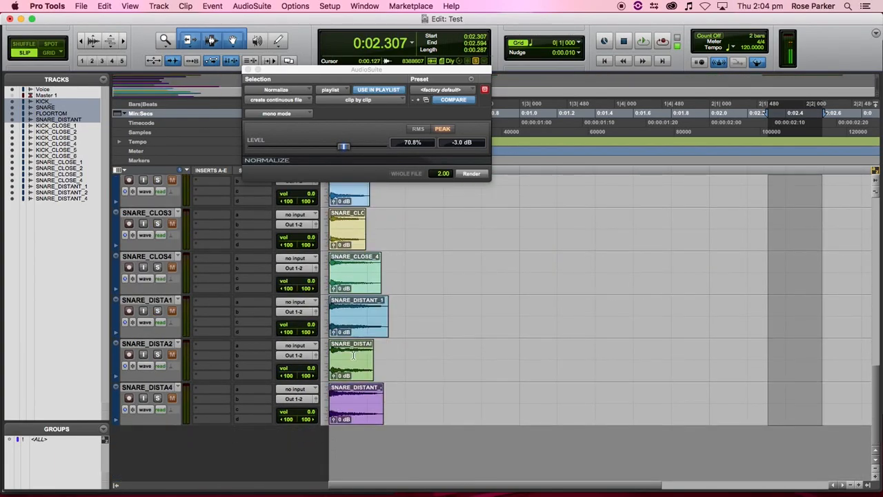
scroll(354, 356, up, 15)
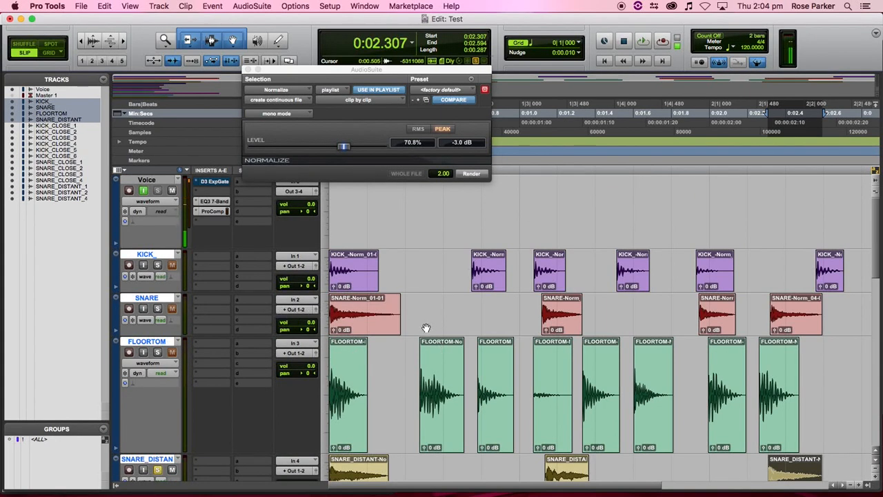
scroll(467, 321, down, 2)
- Open and cancel Export Selected for a SNARE-Norm clip, then select the SNARE_DISTANT_1 clip
click(560, 255)
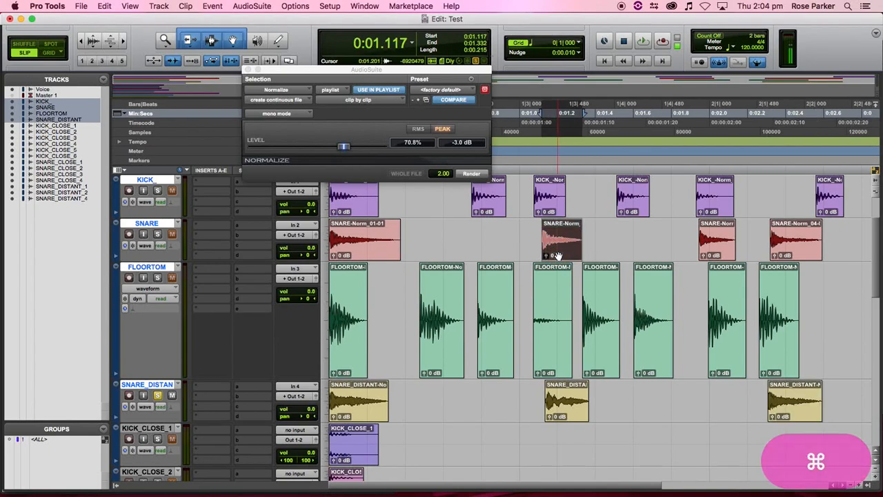
key(super+shift+k)
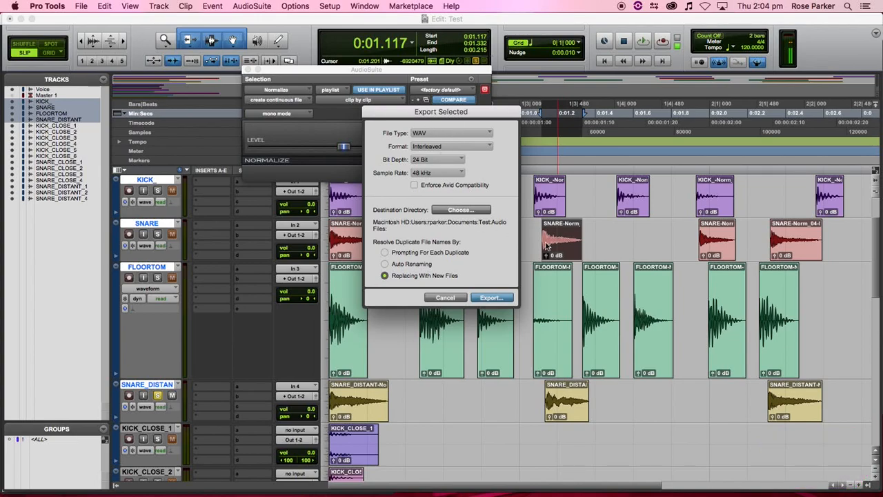
click(444, 297)
scroll(349, 324, down, 10)
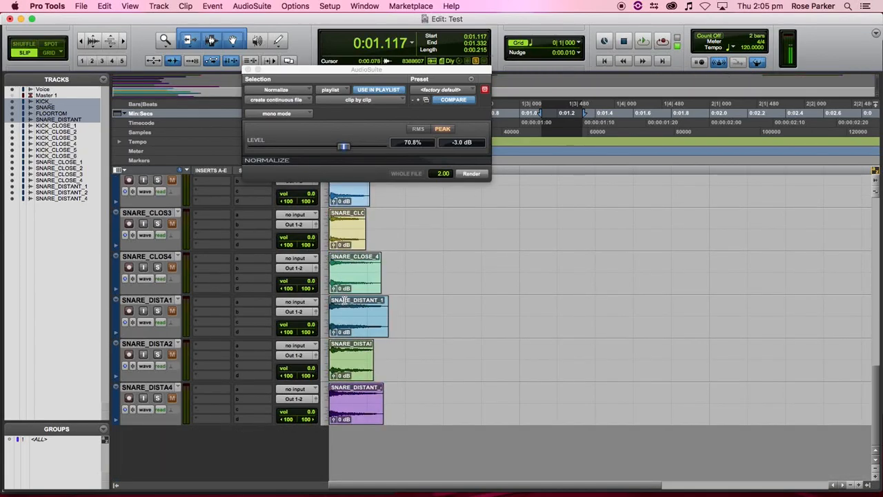
click(349, 324)
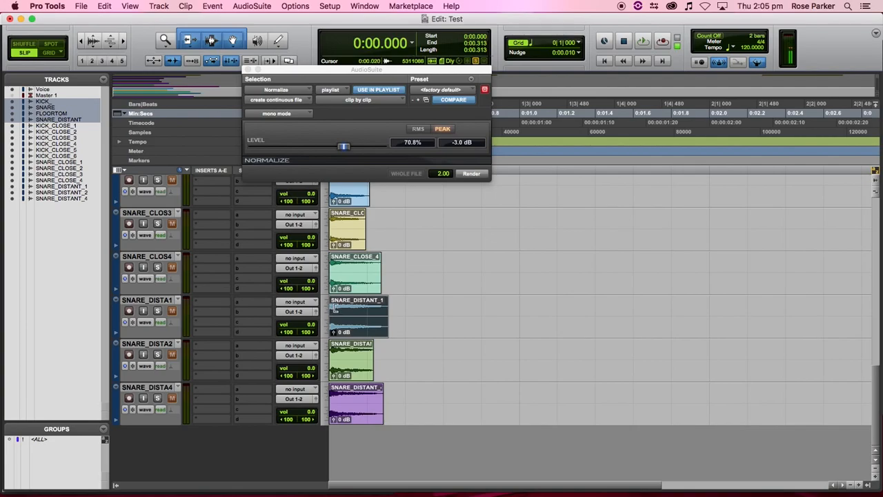
scroll(448, 353, up, 10)
scroll(447, 352, down, 9)
scroll(447, 353, up, 10)
scroll(447, 352, down, 7)
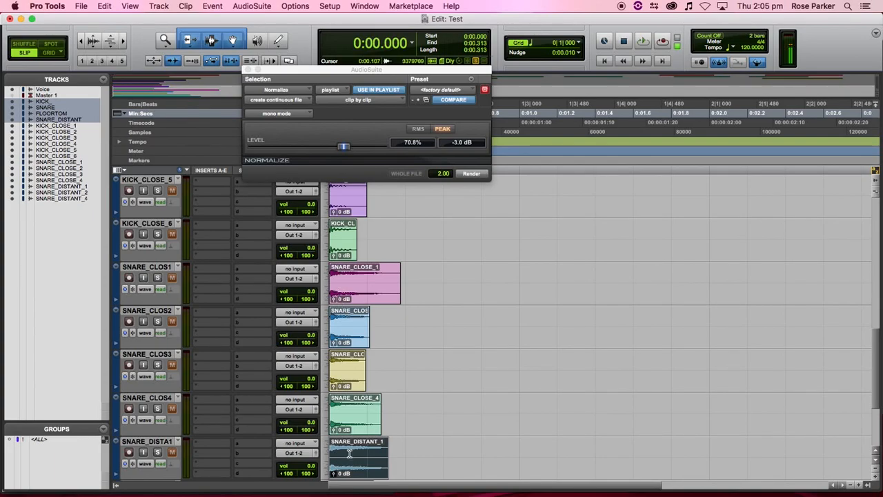
- Return to Finder and collapse the Bounced Files folder
click(84, 488)
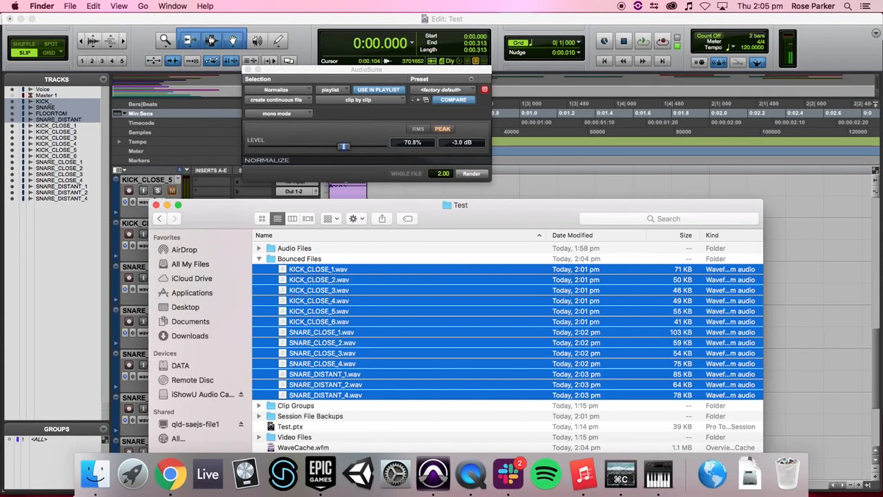
click(310, 352)
click(260, 258)
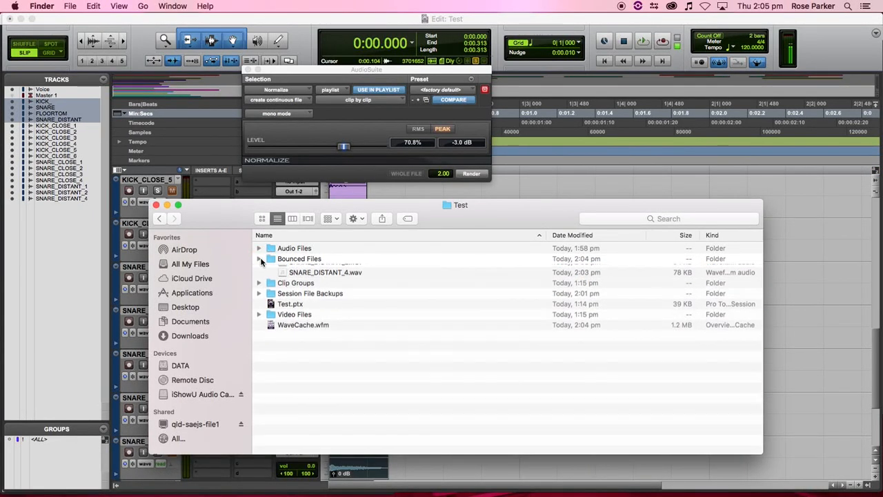
click(259, 259)
click(260, 259)
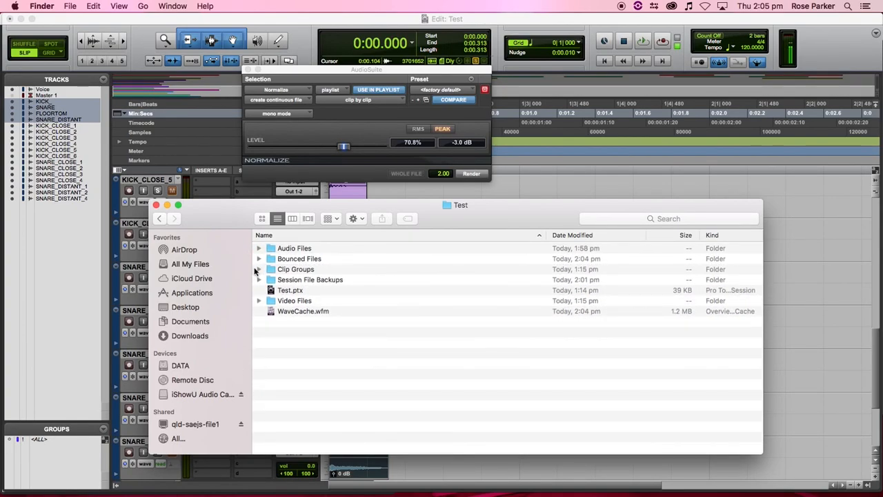
scroll(241, 281, down, 2)
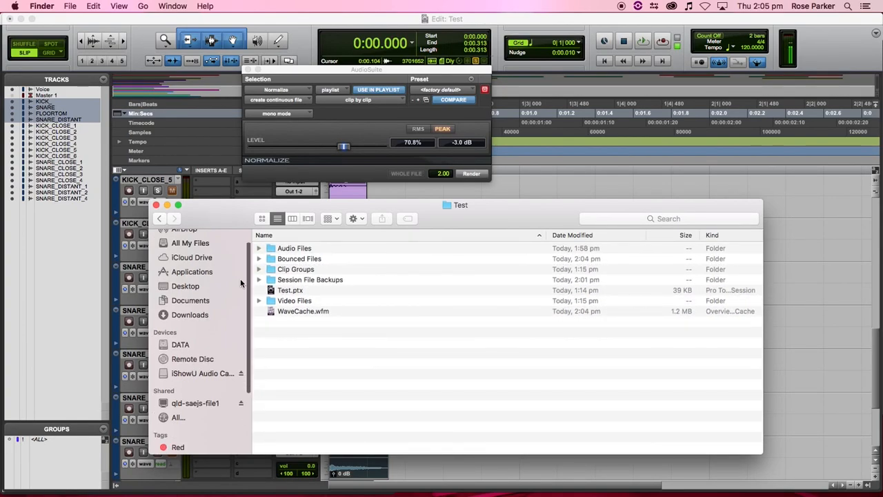
- Create a new Documents folder named with the student's name followed by _AUD114.3_SAMPLELIBRARY
click(196, 300)
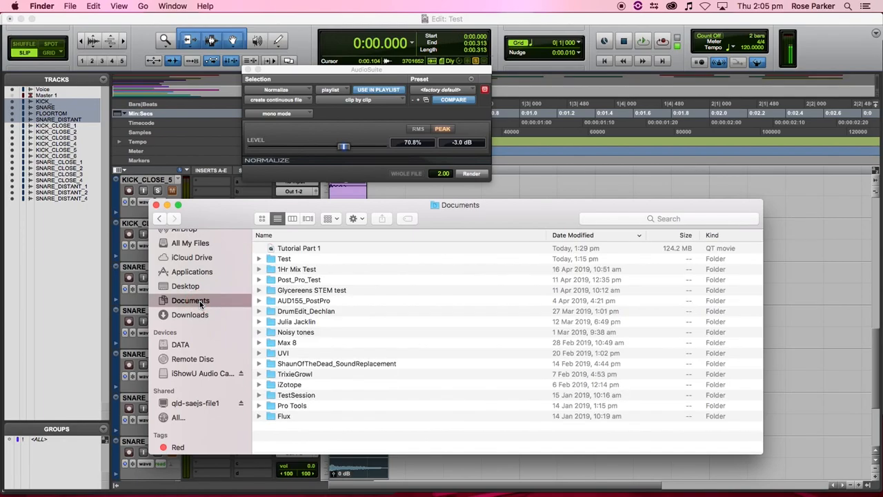
right_click(336, 443)
click(366, 429)
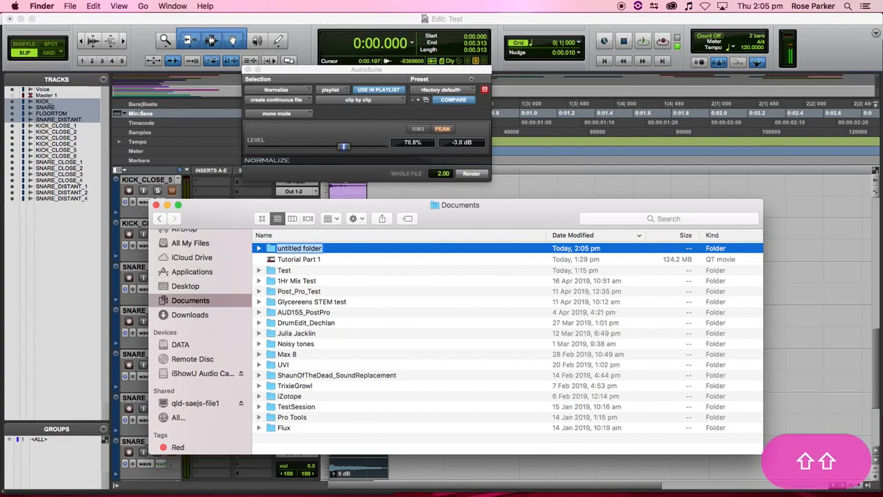
text(PARKER_)
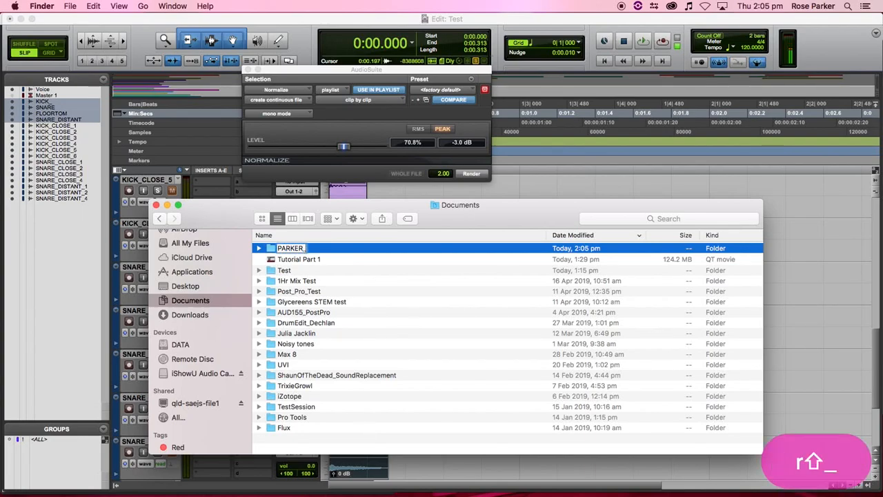
text(R_)
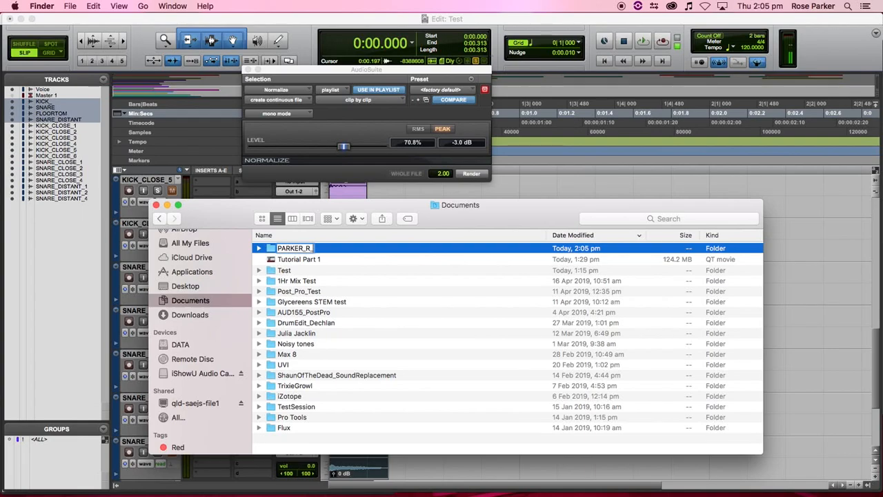
text(AUD1)
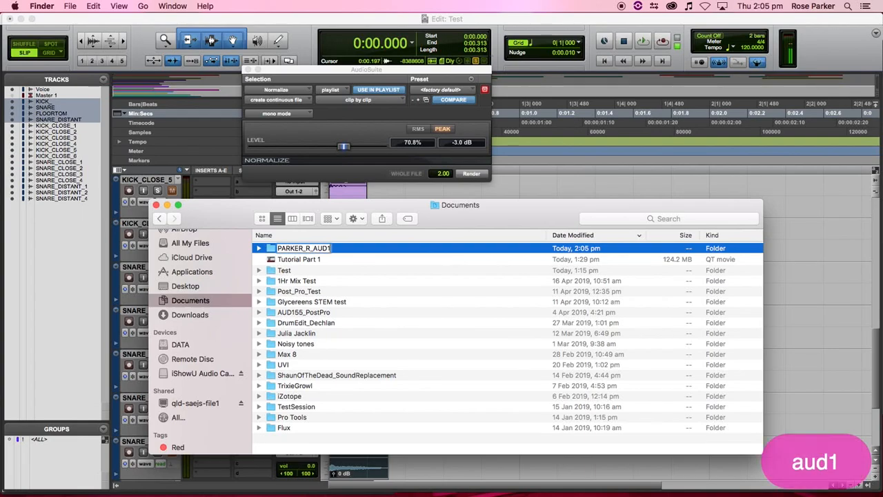
text(14.3)
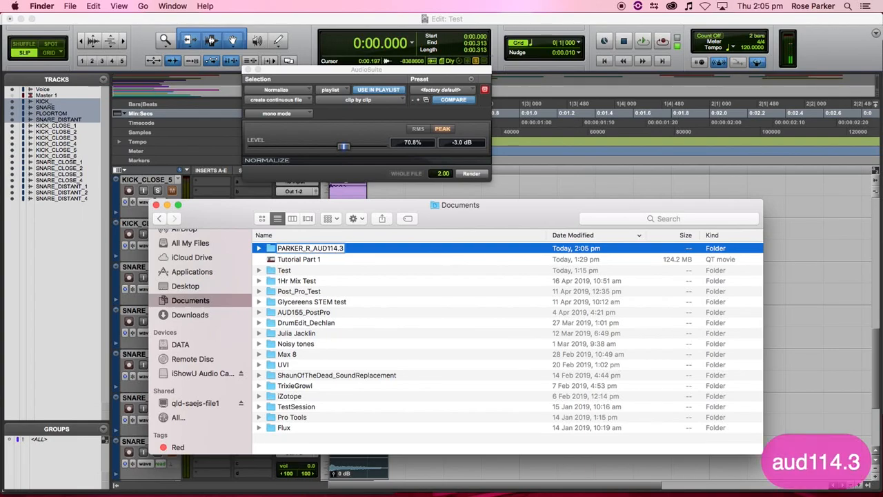
text(_SAMPLE)
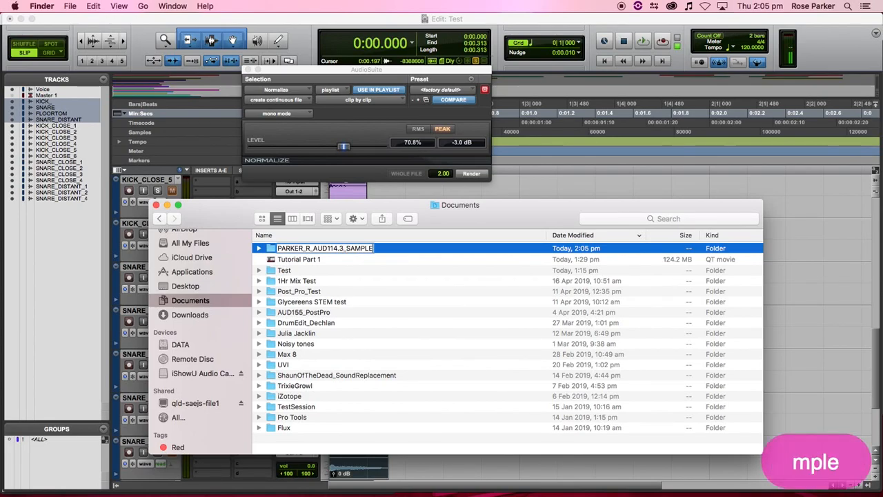
text(LIBRARY)
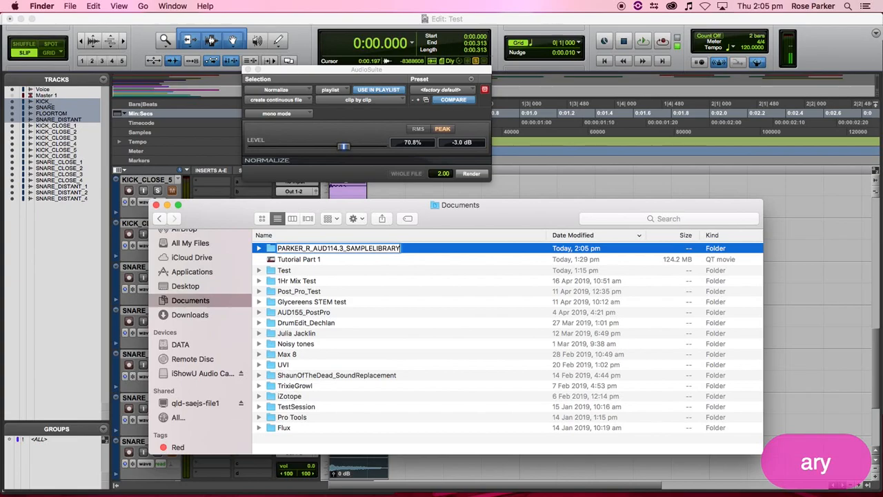
key(Return)
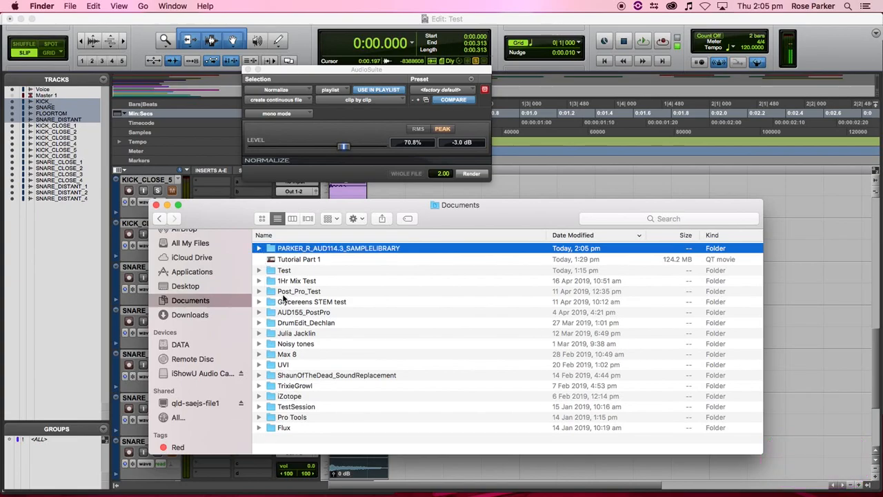
- Select and copy the 13 bounced WAV files in Test > Bounced Files
click(259, 269)
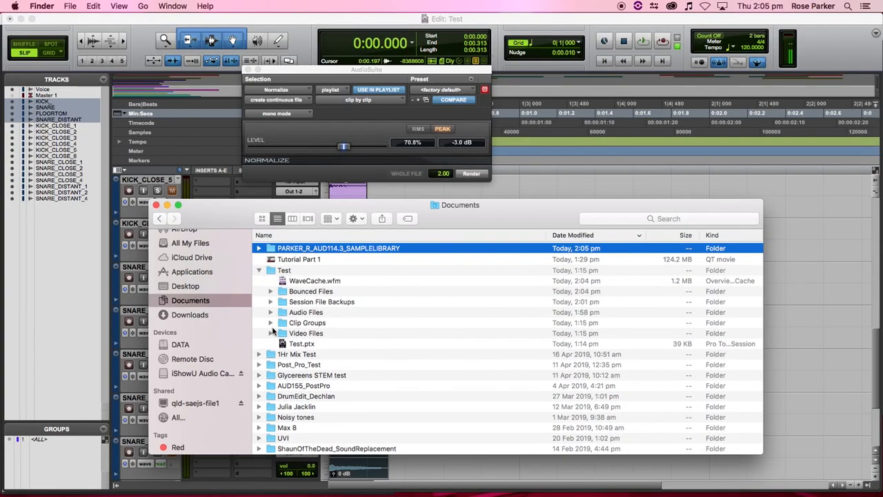
click(270, 292)
click(343, 303)
scroll(358, 369, down, 2)
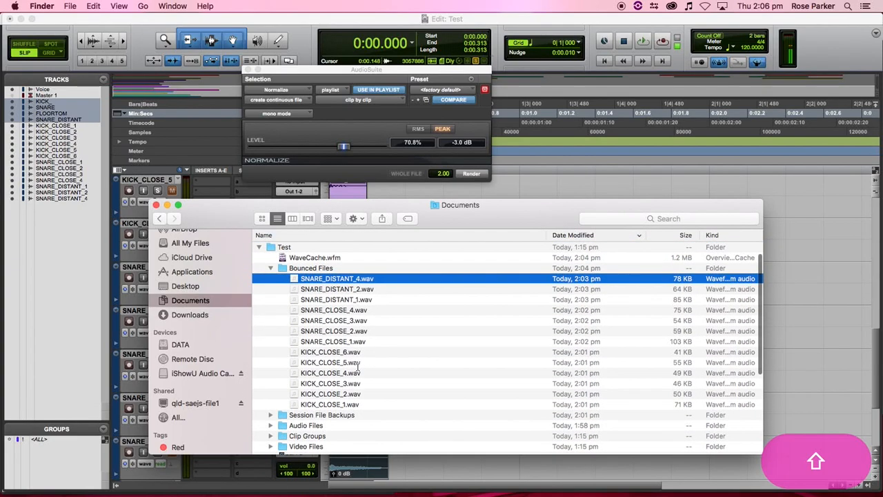
shift+click(347, 404)
scroll(380, 305, down, 3)
scroll(378, 307, up, 4)
key(alt)
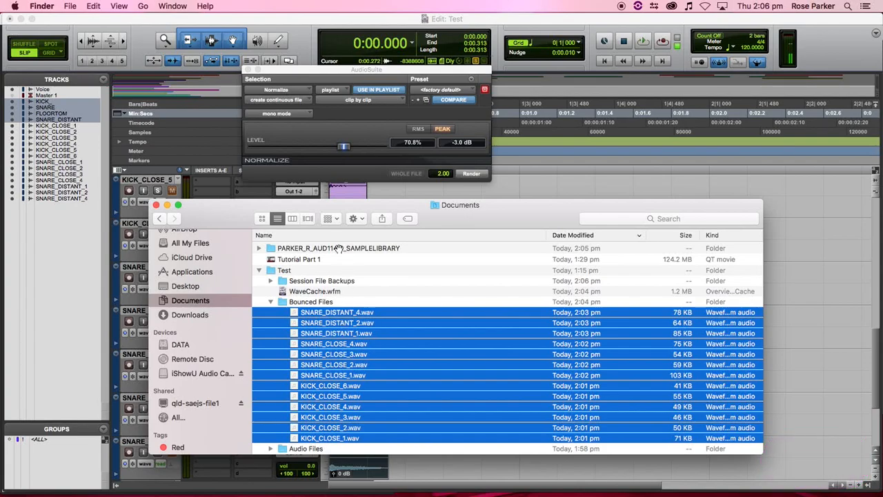
key(super+c)
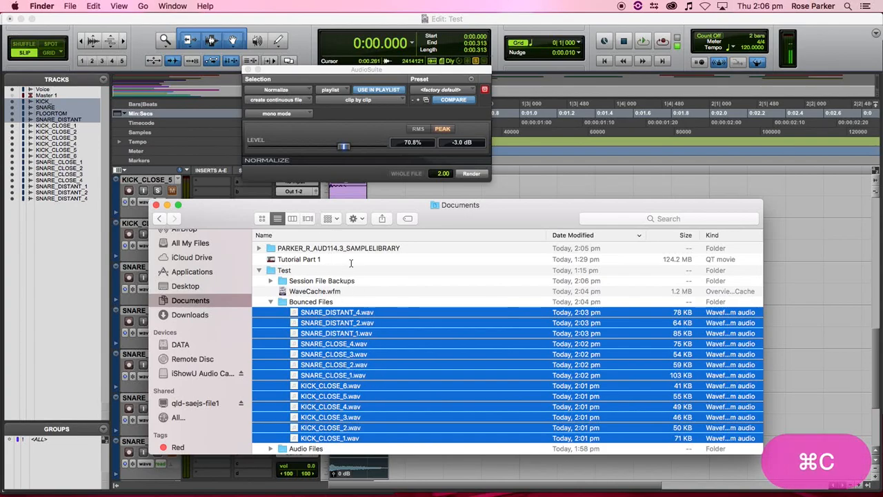
- Paste the copied WAV files beside the PARKER_R_AUD114.3_SAMPLELIBRARY folder and select them
click(259, 248)
click(299, 251)
key(super+v)
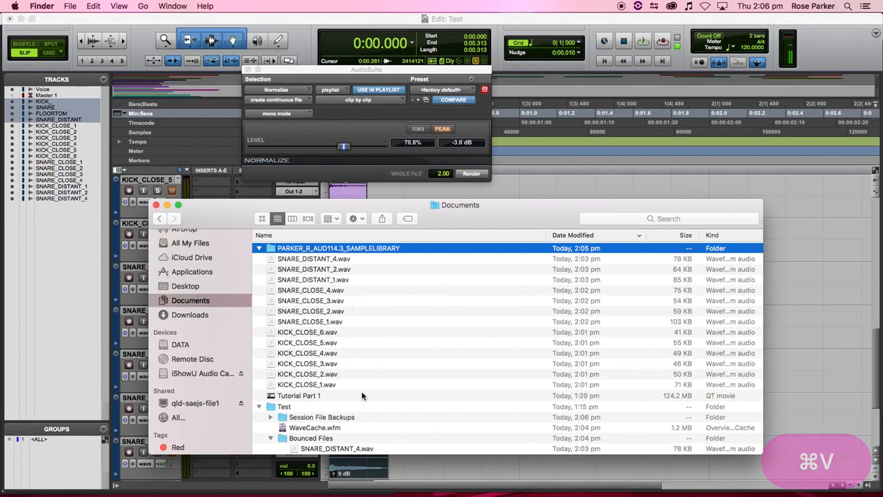
click(324, 259)
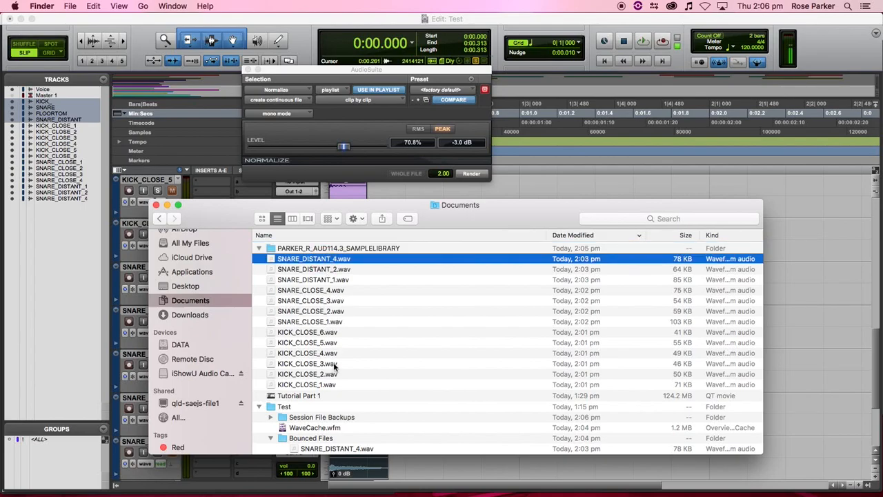
shift+click(325, 385)
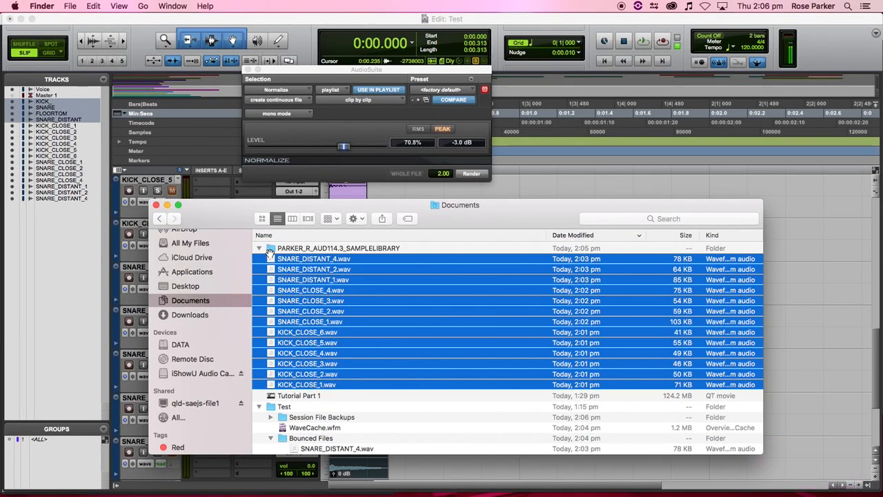
- Inspect the sample library folder in column view, then return to Documents
double_click(284, 248)
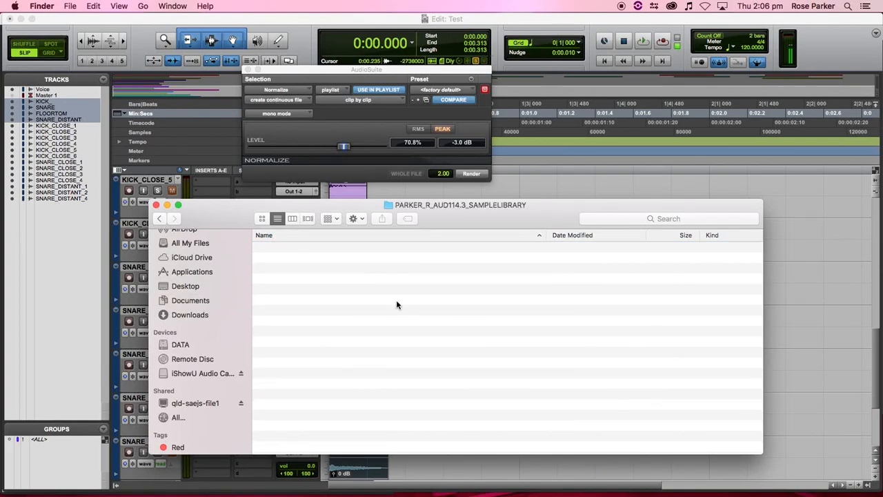
scroll(439, 379, down, 2)
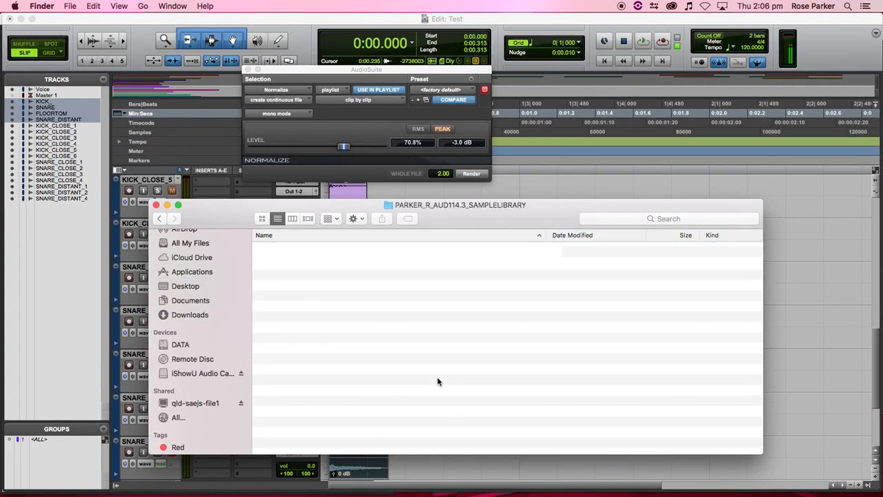
click(292, 219)
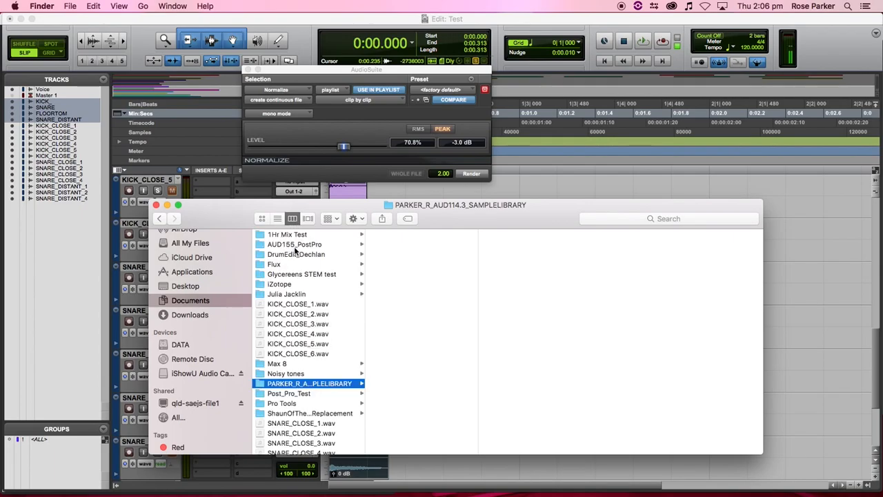
click(330, 383)
click(343, 363)
click(319, 383)
scroll(319, 407, down, 2)
scroll(319, 407, up, 2)
click(211, 302)
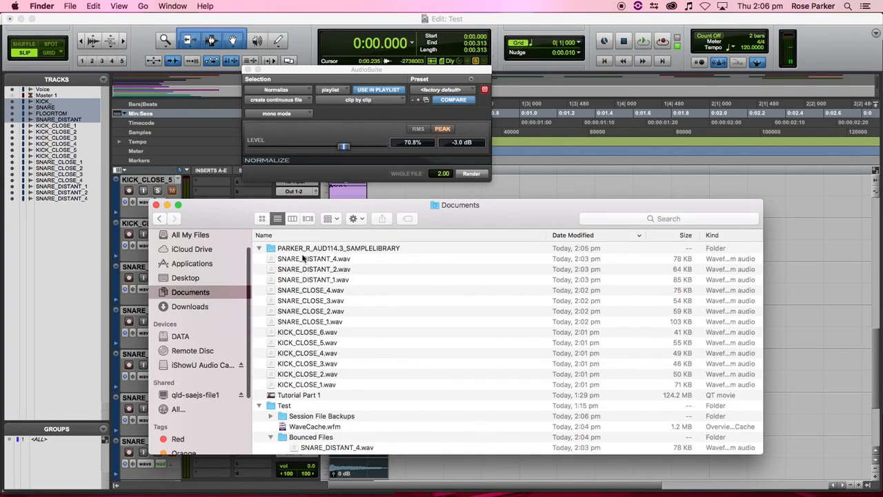
- Move the 13 loose WAV files into PARKER_R_AUD114.3_SAMPLELIBRARY and open it
click(273, 258)
shift+click(308, 383)
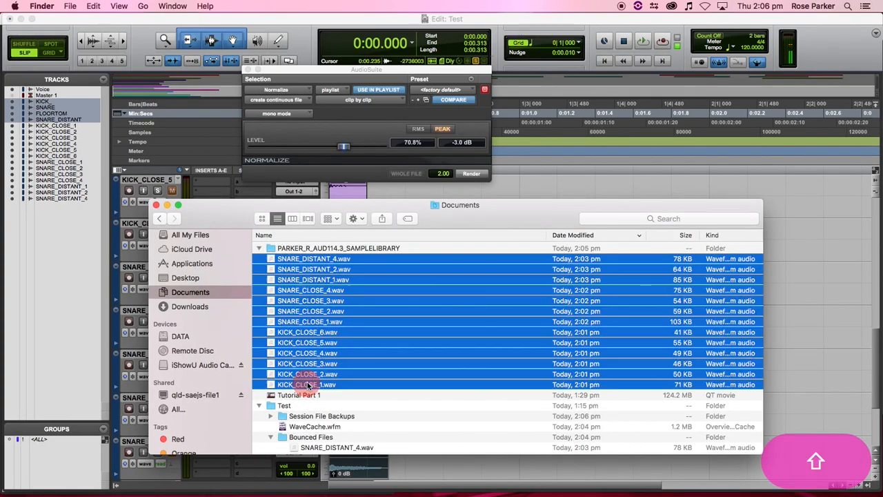
drag(332, 262, 326, 248)
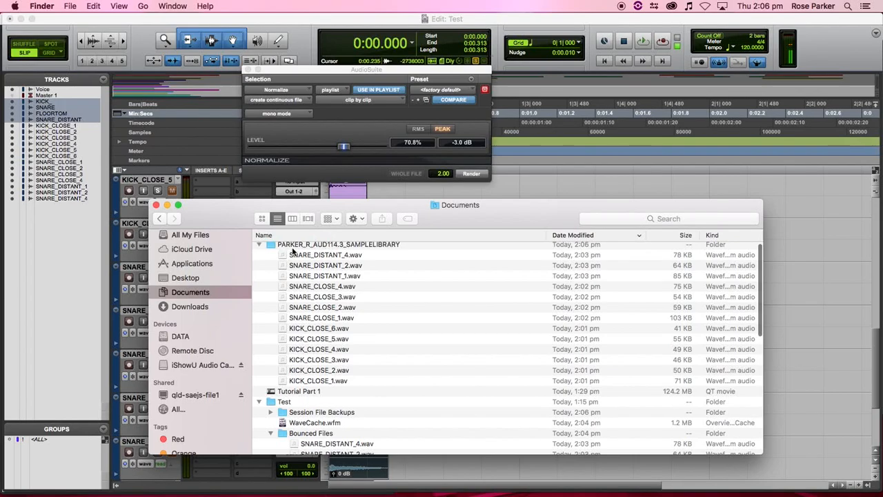
click(329, 245)
double_click(336, 245)
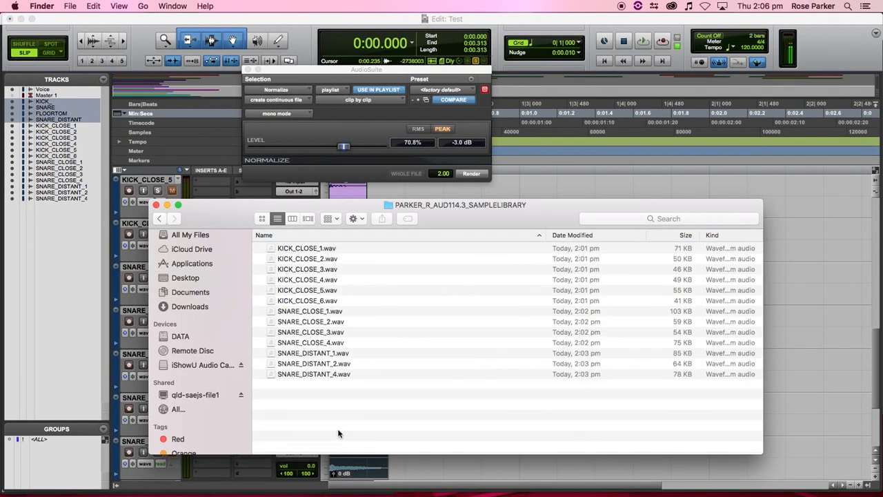
- Select the six KICK_CLOSE files and the SNARE_CLOSE files through SNARE_CLOSE_4.wav
click(327, 301)
shift+click(331, 247)
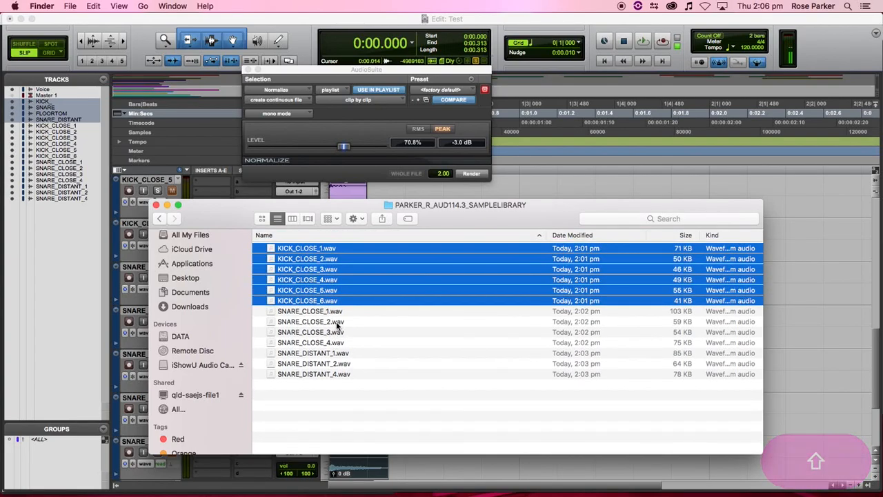
click(329, 311)
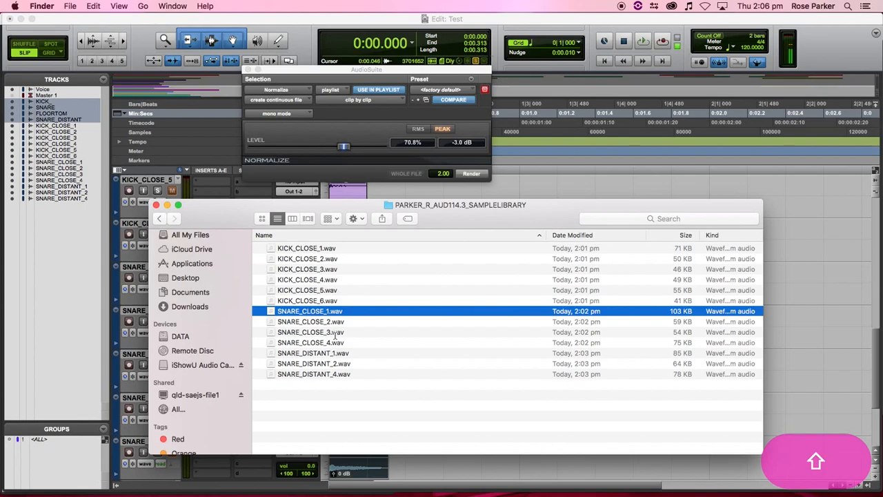
shift+click(336, 332)
shift+click(333, 343)
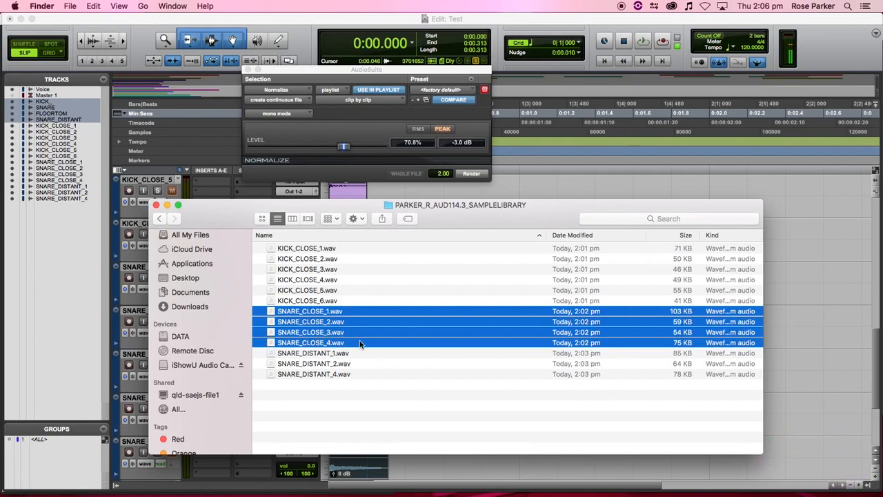
right_click(384, 433)
click(414, 411)
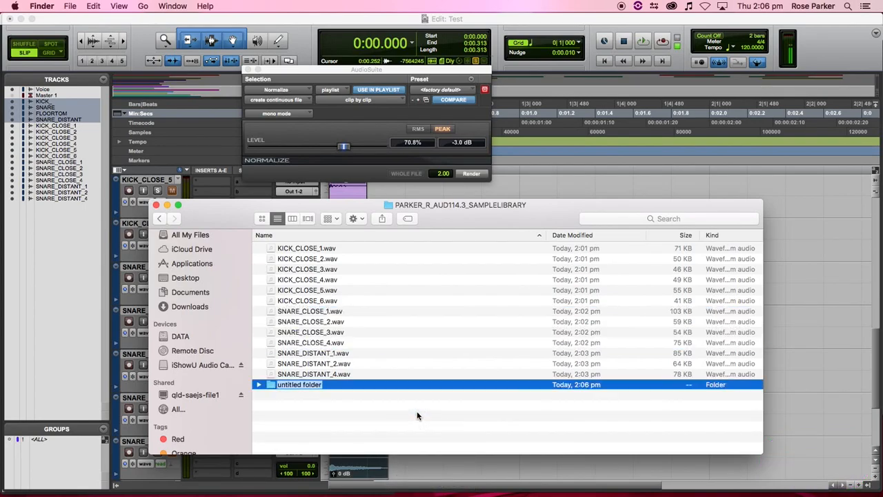
text(CLOSE MICS)
key(Return)
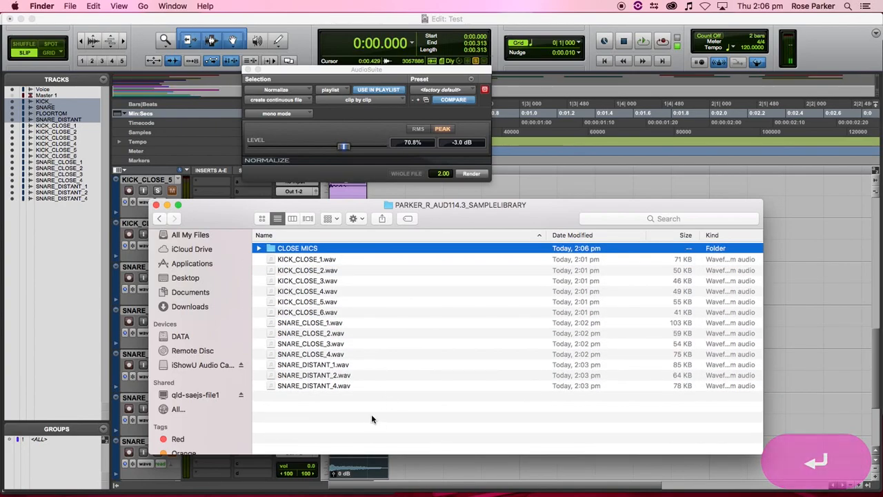
right_click(350, 417)
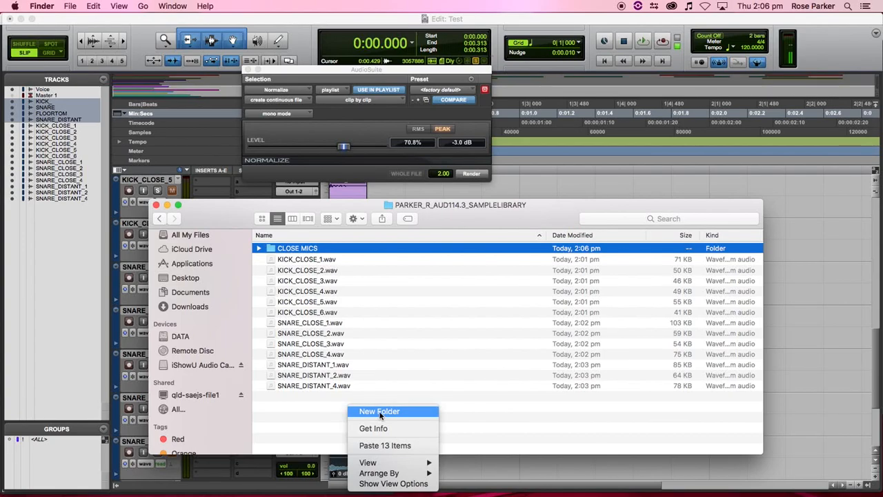
click(376, 410)
text(D)
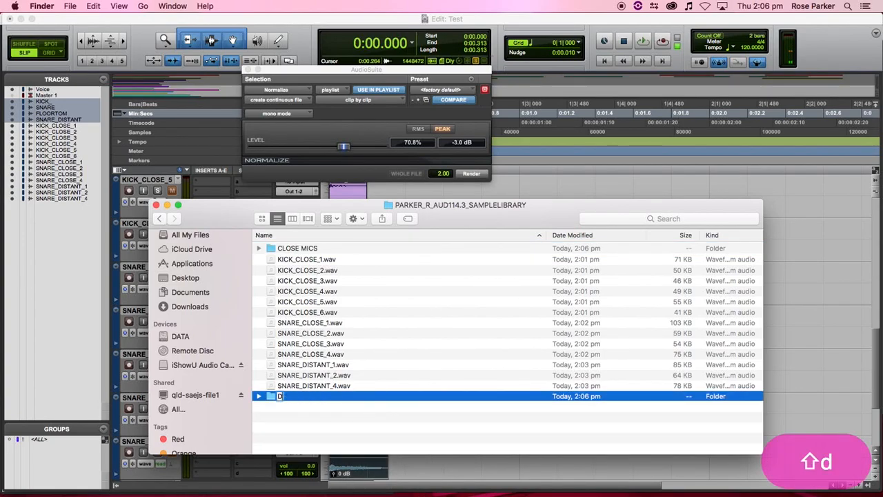
text(ISTANT MICS)
key(Return)
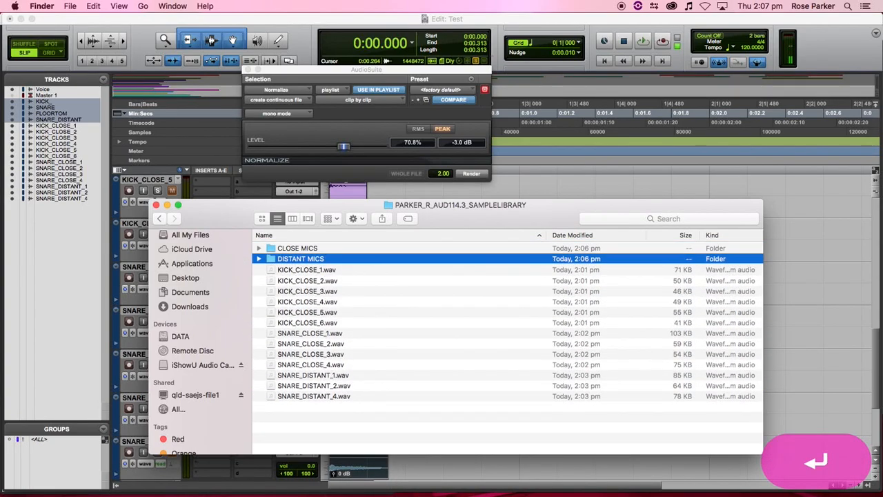
key(Down)
shift+click(328, 366)
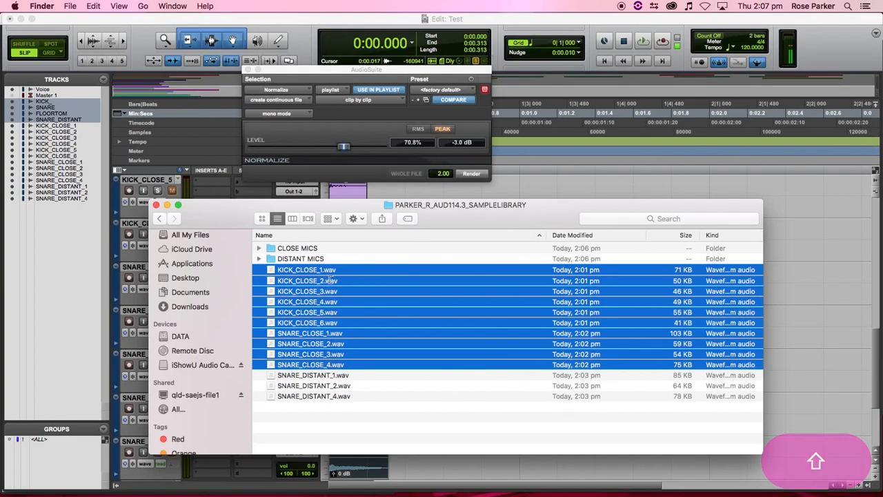
drag(305, 270, 315, 248)
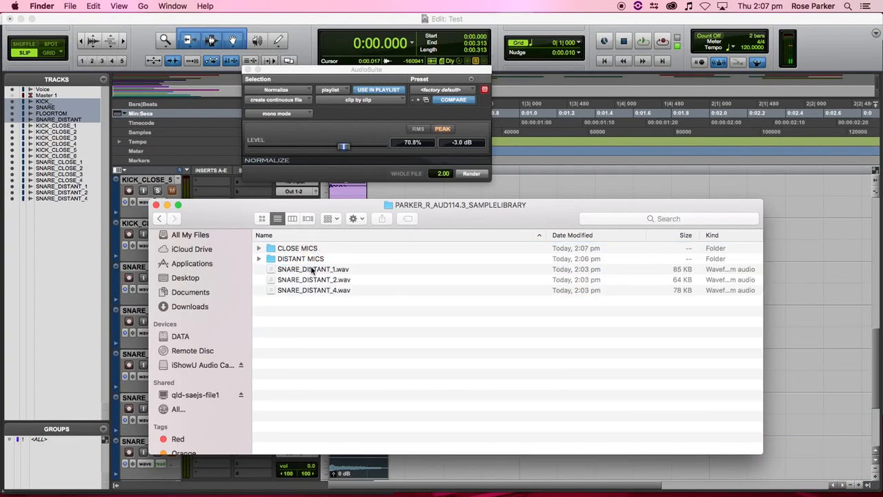
click(310, 270)
shift+click(310, 291)
drag(310, 292, 310, 259)
click(259, 249)
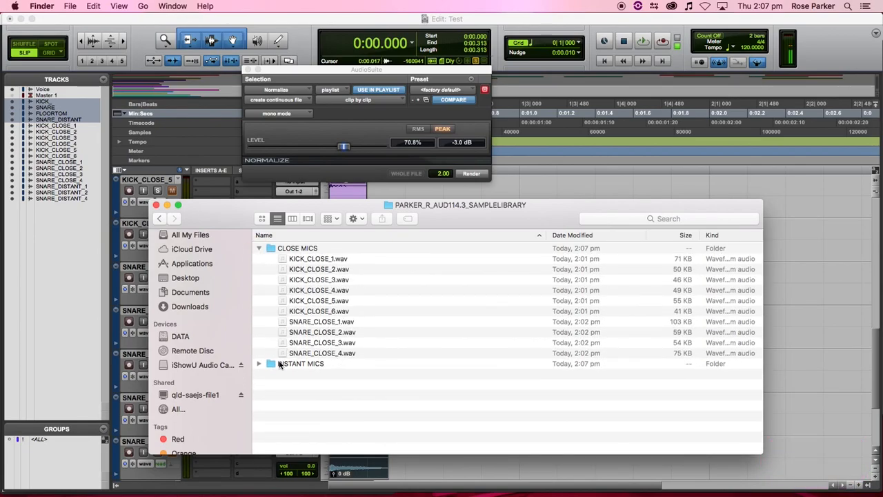
click(259, 364)
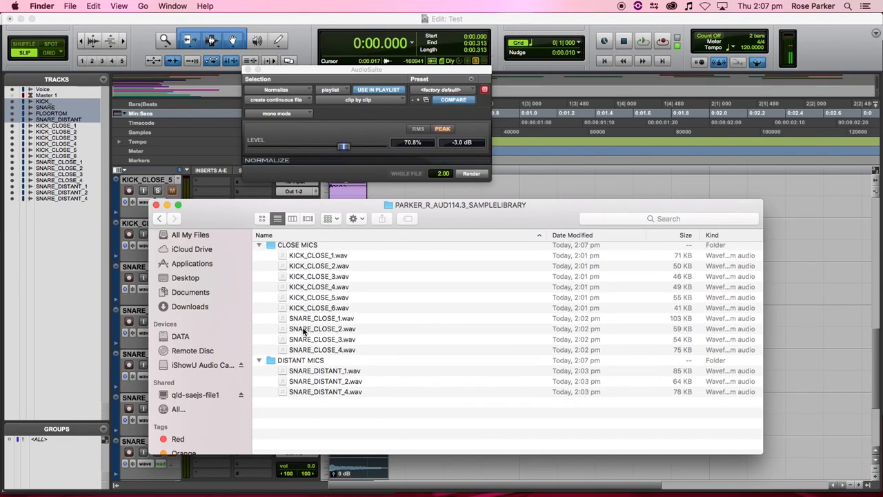
click(259, 360)
click(259, 248)
click(288, 292)
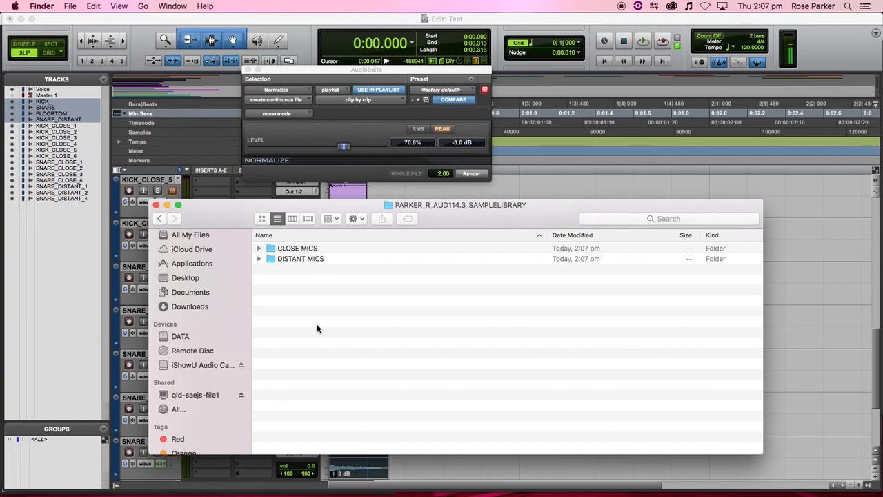
click(259, 248)
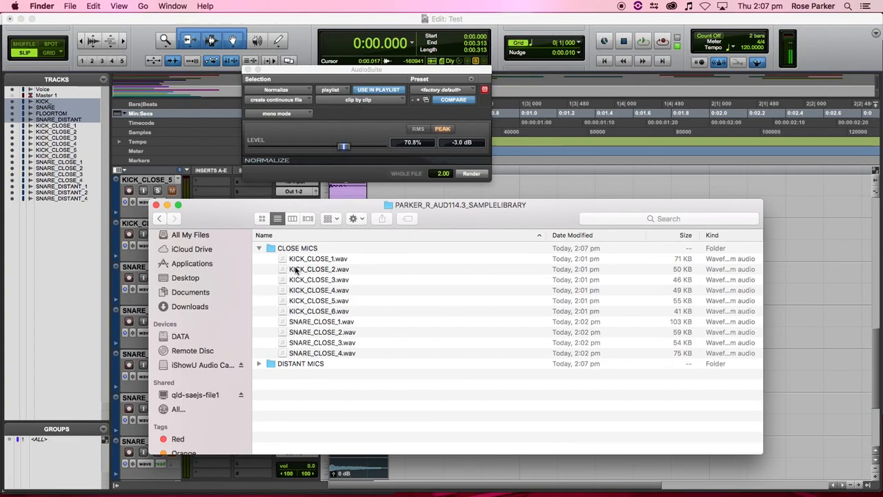
click(259, 249)
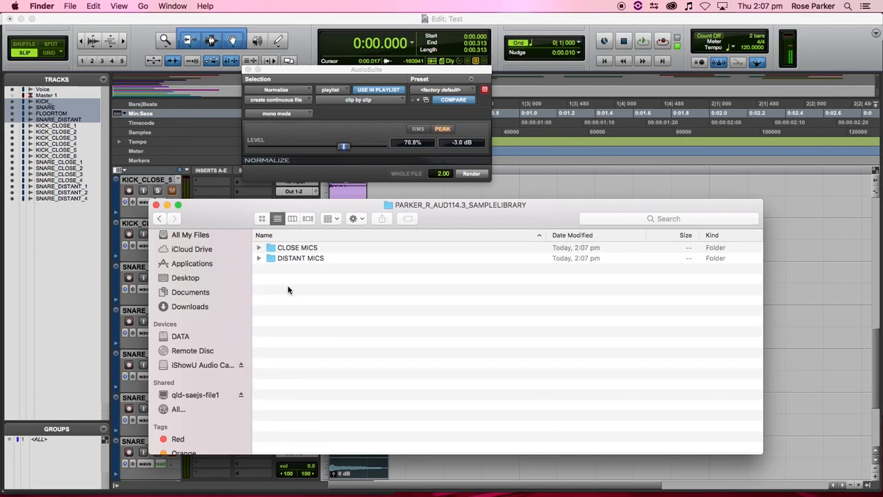
click(258, 258)
click(259, 258)
click(258, 247)
click(258, 247)
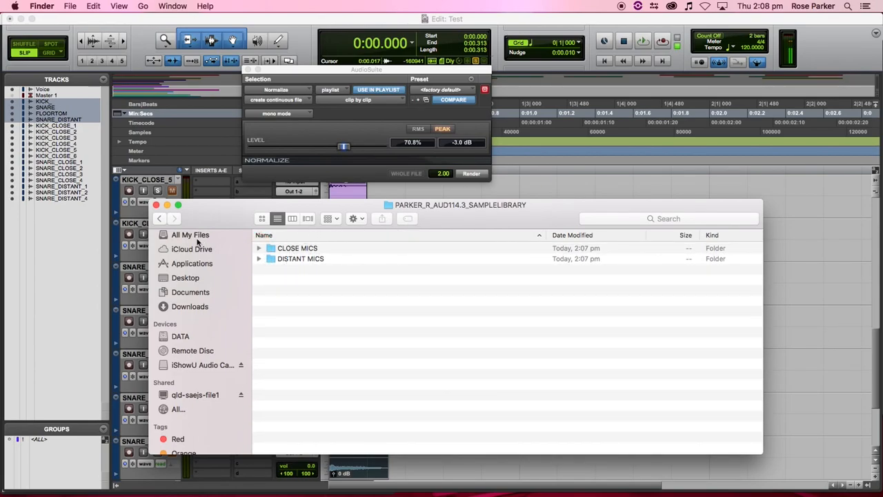
- Compress the PARKER_R_AUD114.3_SAMPLELIBRARY folder in Documents into a ZIP archive
click(161, 216)
click(259, 249)
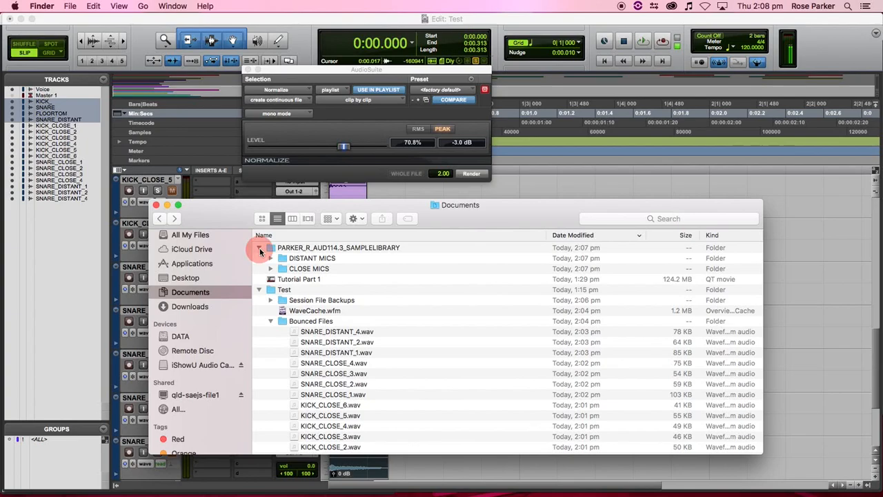
right_click(325, 248)
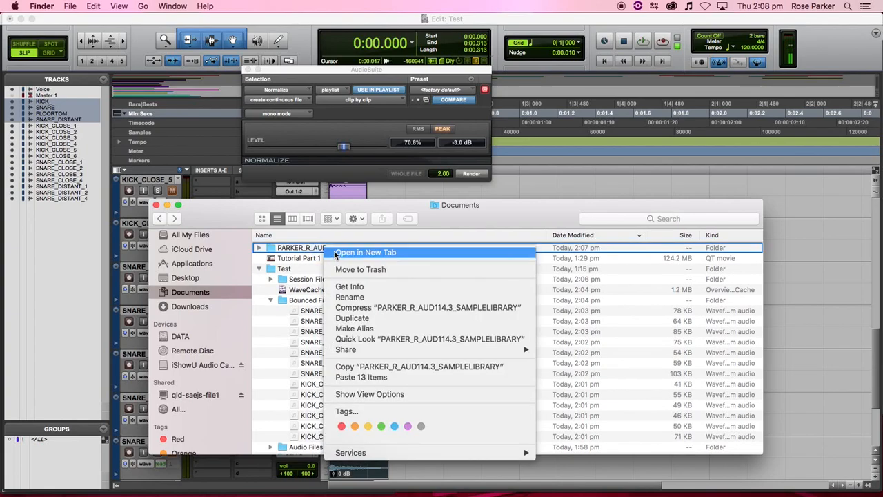
click(366, 308)
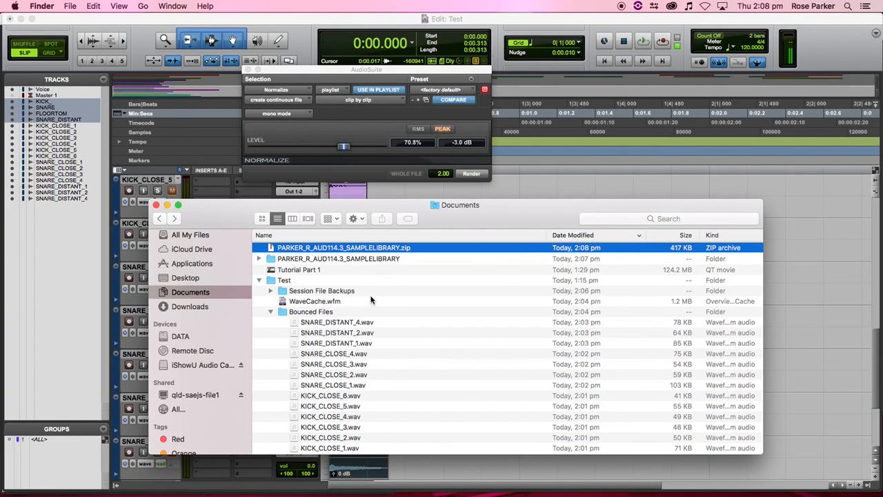
- Collapse the Test folders and check the sample library's DISTANT MICS subfolder
click(261, 280)
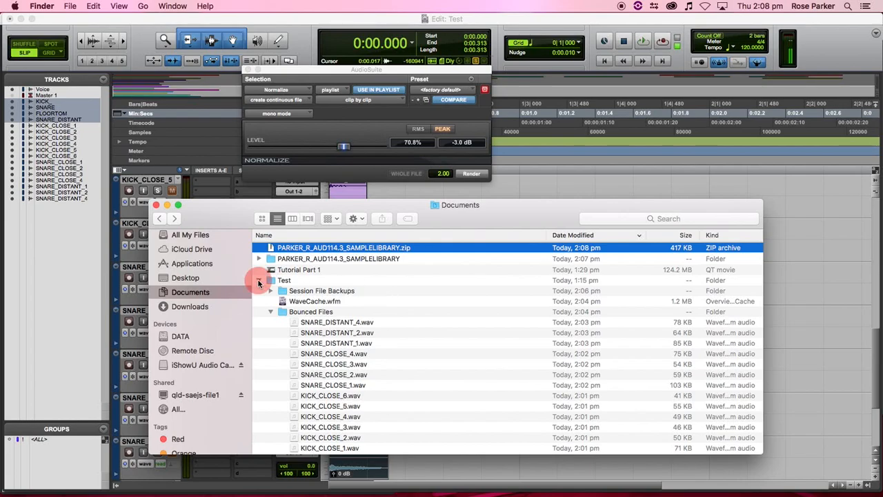
click(261, 281)
click(271, 312)
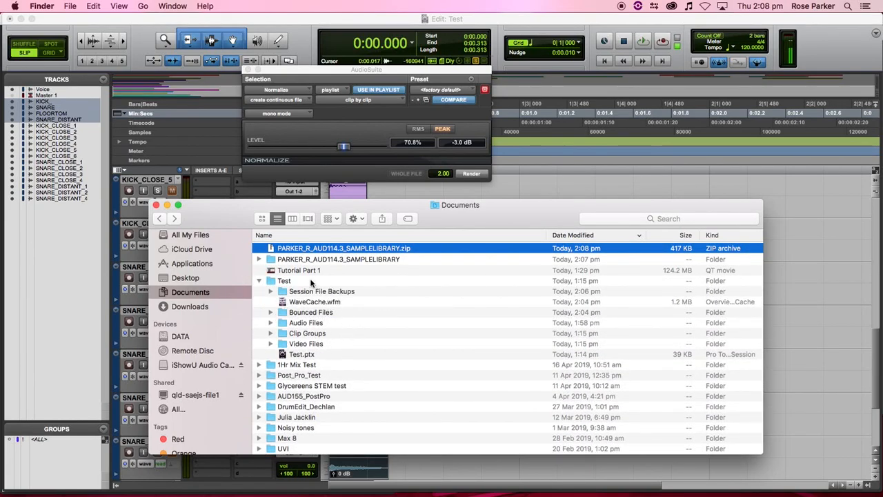
click(260, 281)
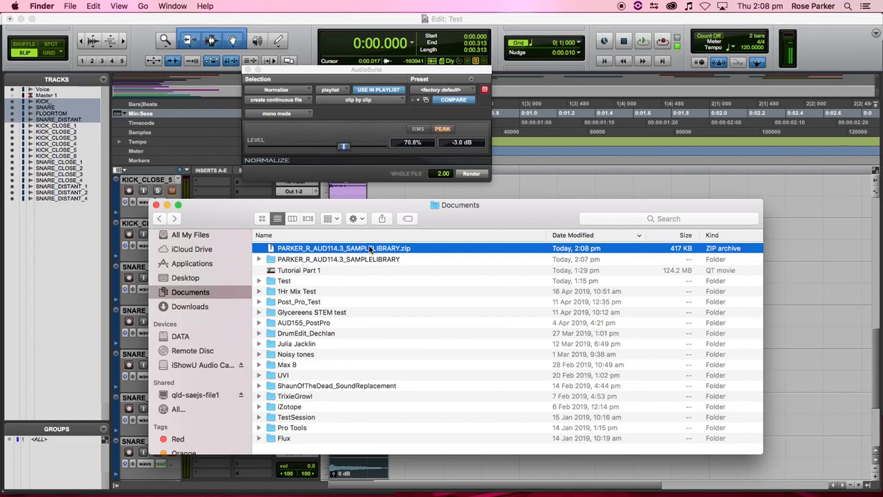
click(258, 259)
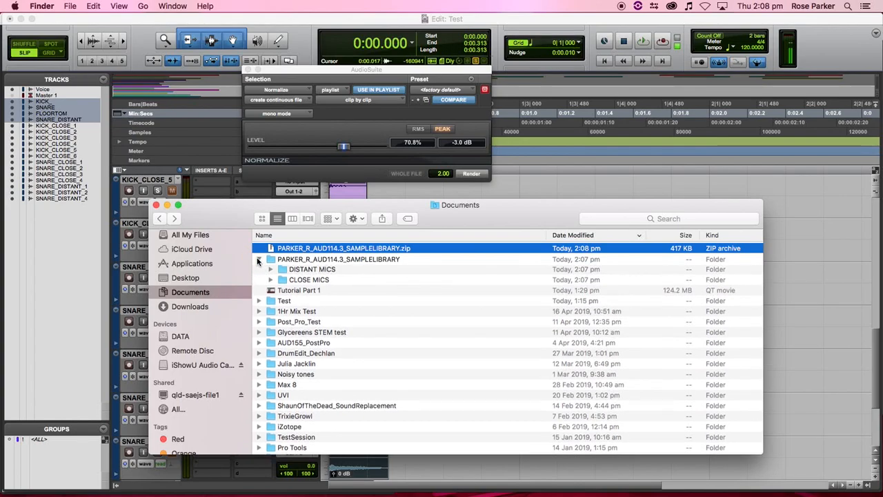
click(272, 271)
click(271, 270)
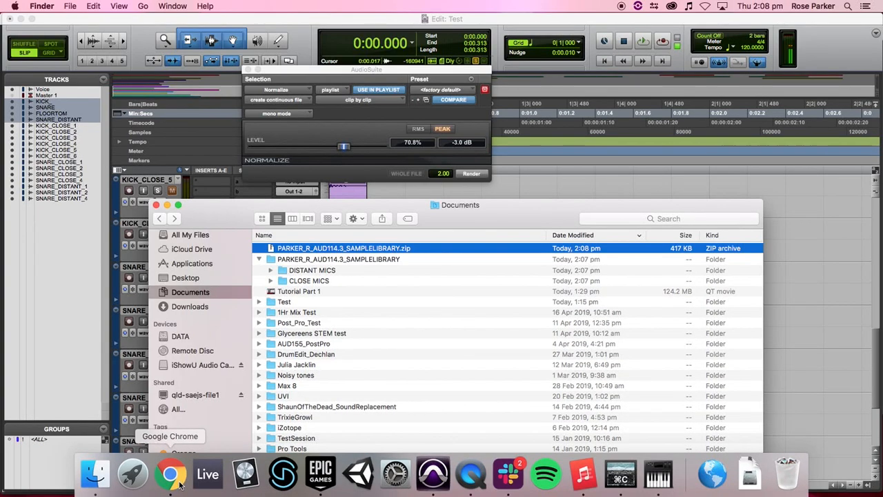
- Switch to Chrome and highlight the AUD114 brief's Requirements list, including the text document line
click(178, 481)
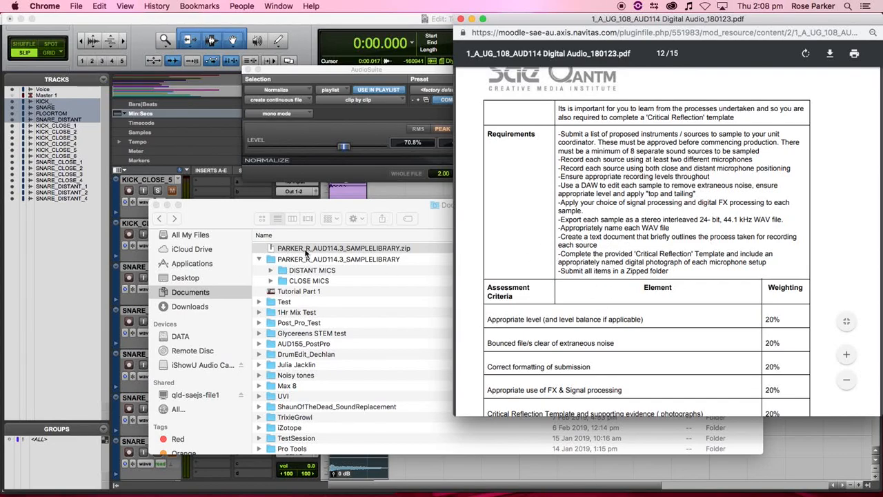
drag(591, 238, 713, 237)
click(756, 230)
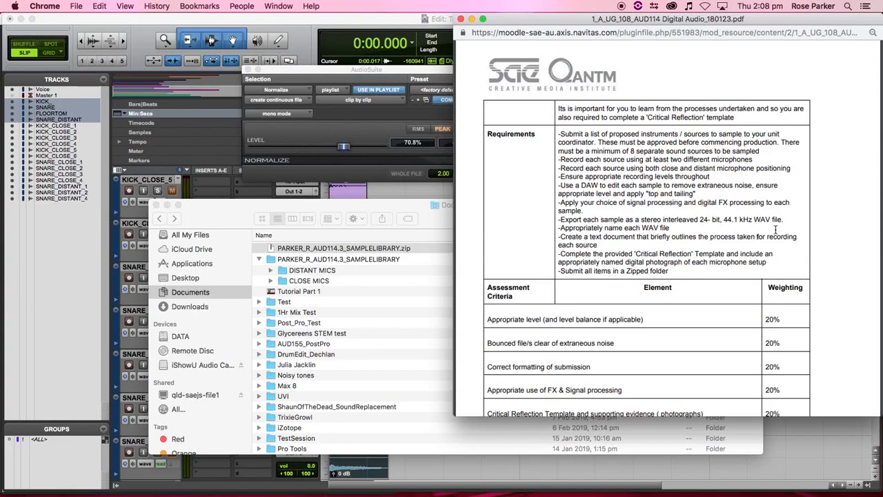
drag(558, 134, 677, 287)
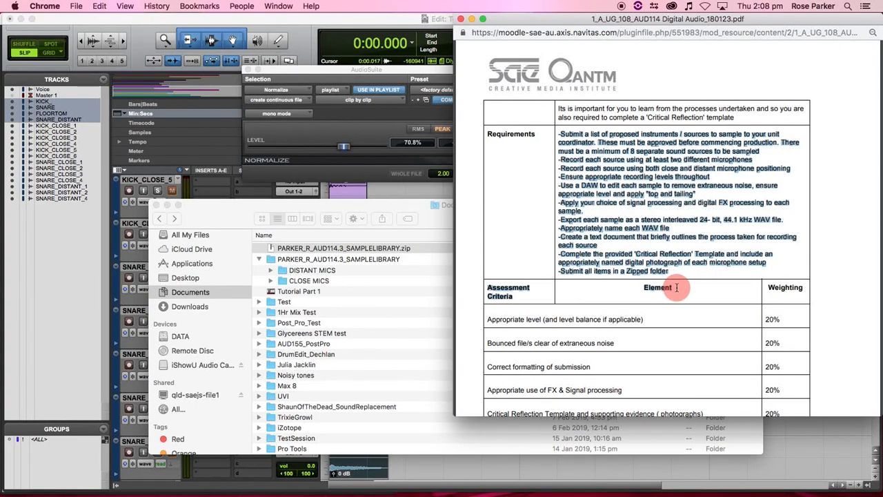
click(702, 271)
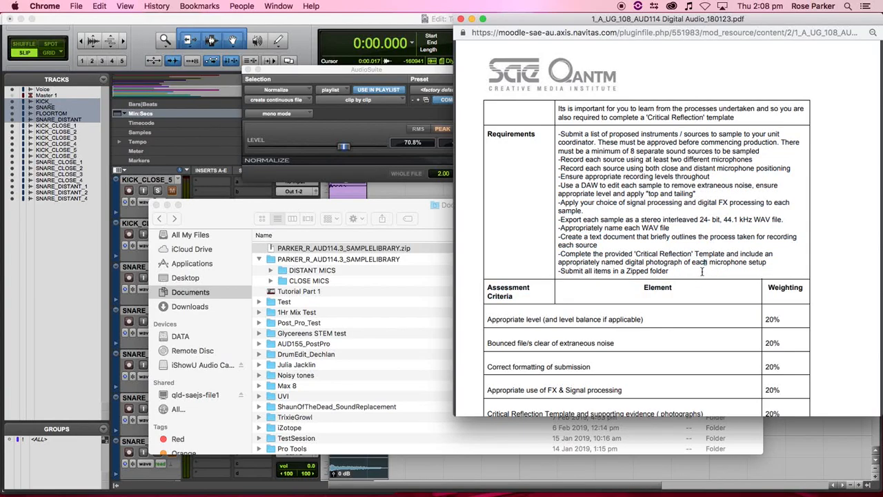
- Close Finder and shorten the FLOORTOM track in the Pro Tools edit window
click(157, 205)
scroll(393, 276, up, 5)
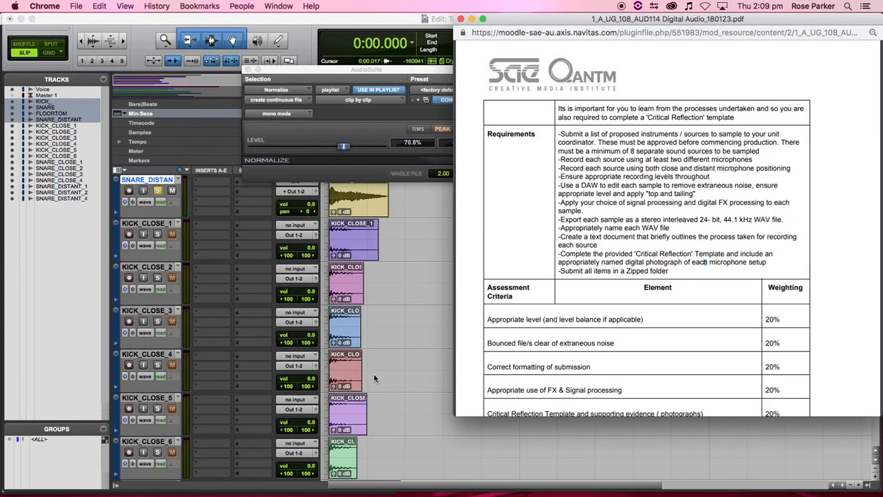
scroll(403, 261, down, 5)
scroll(403, 262, down, 3)
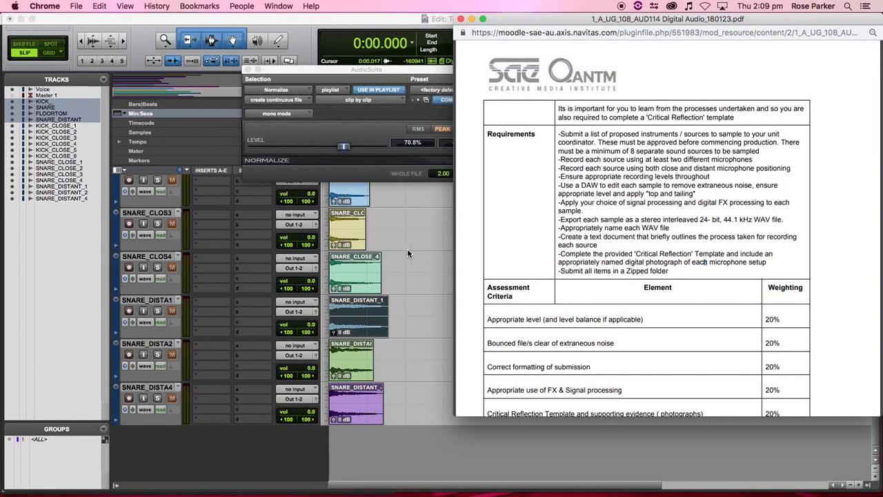
scroll(407, 253, up, 5)
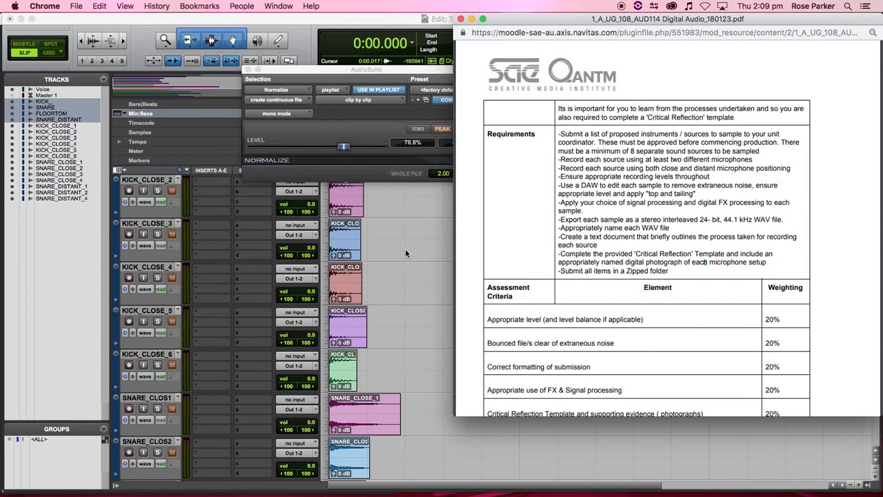
scroll(405, 249, up, 6)
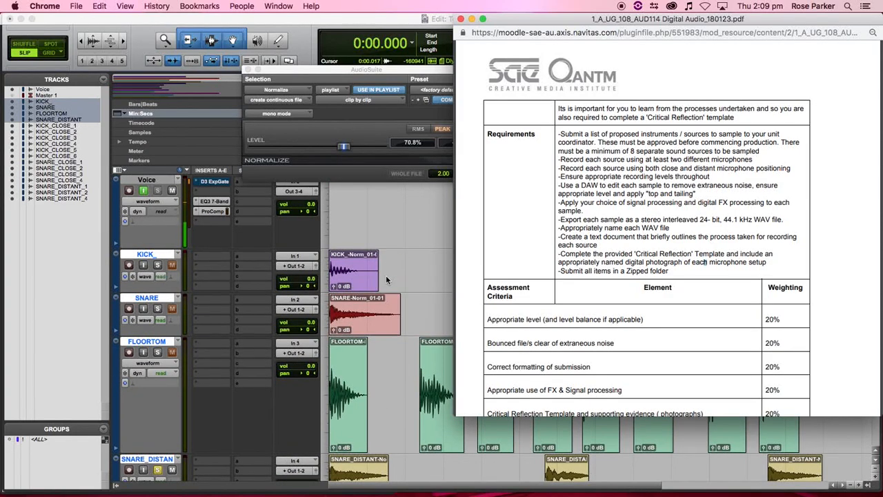
drag(153, 454, 172, 388)
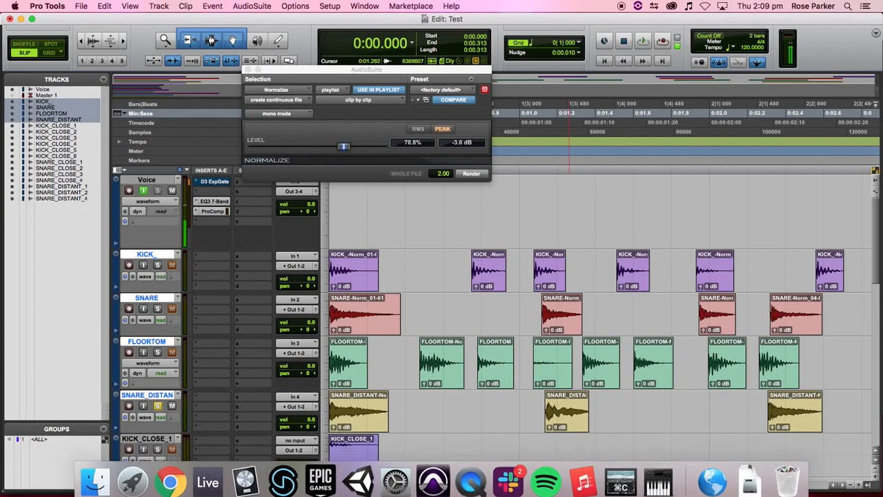
- Narrow the edit window, lengthen the PDF to show Prescribed Reading(s), and reposition the Normalize window
drag(878, 491, 512, 492)
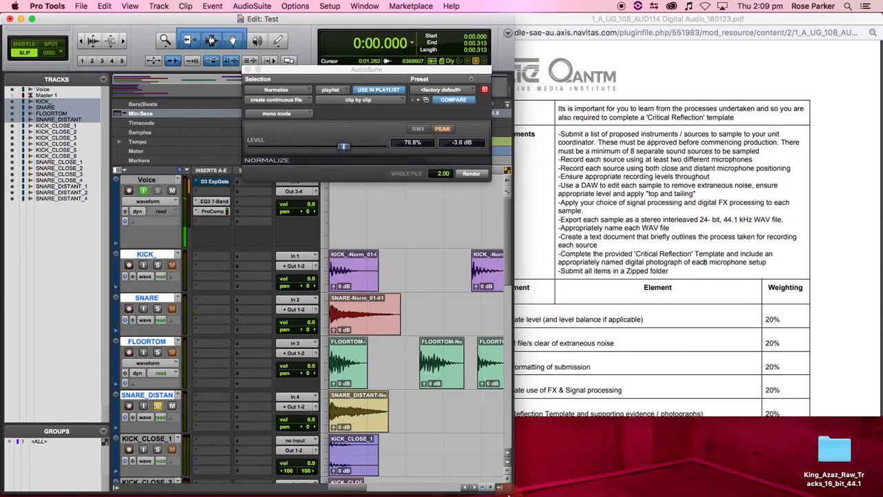
click(602, 412)
click(508, 415)
drag(508, 415, 522, 446)
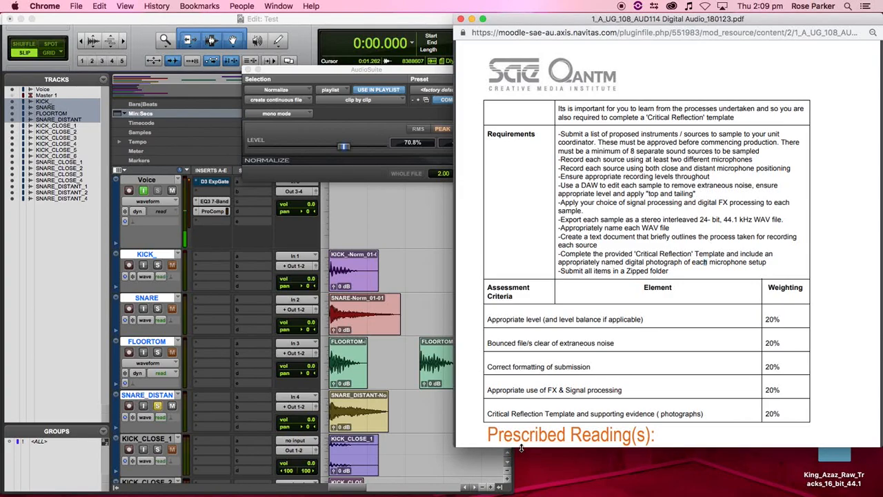
scroll(541, 347, down, 1)
scroll(541, 347, down, 1)
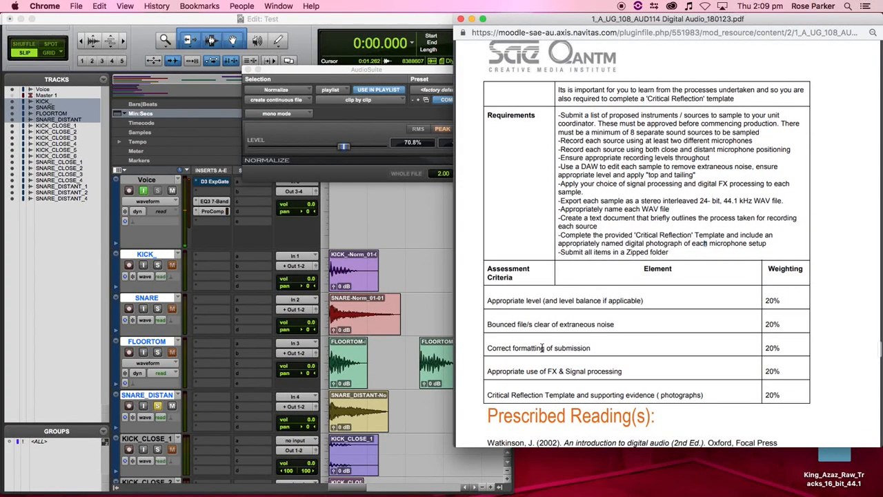
scroll(542, 356, up, 1)
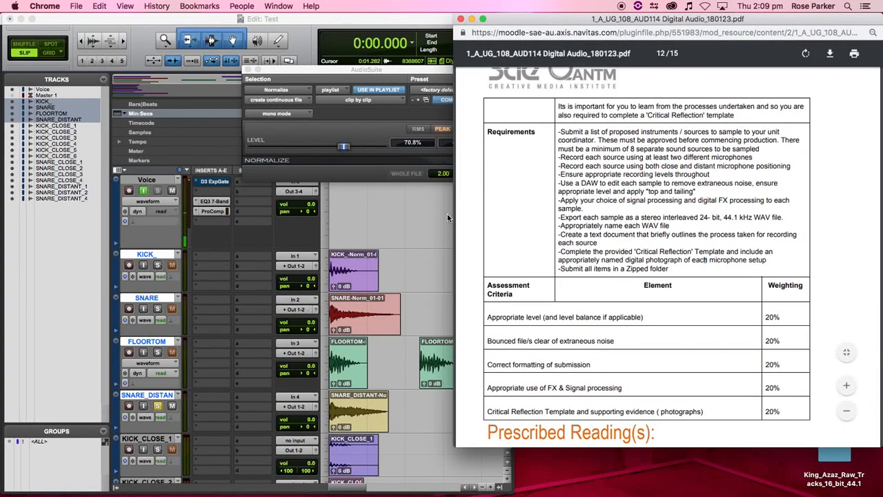
drag(380, 70, 462, 150)
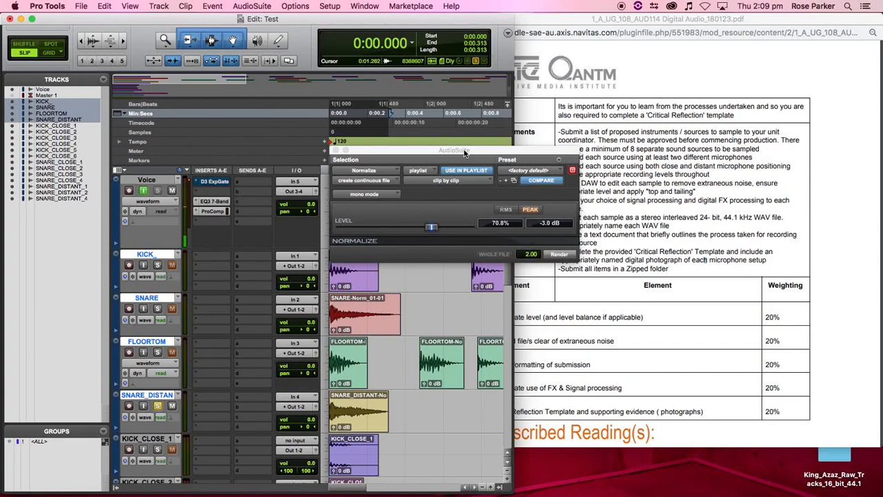